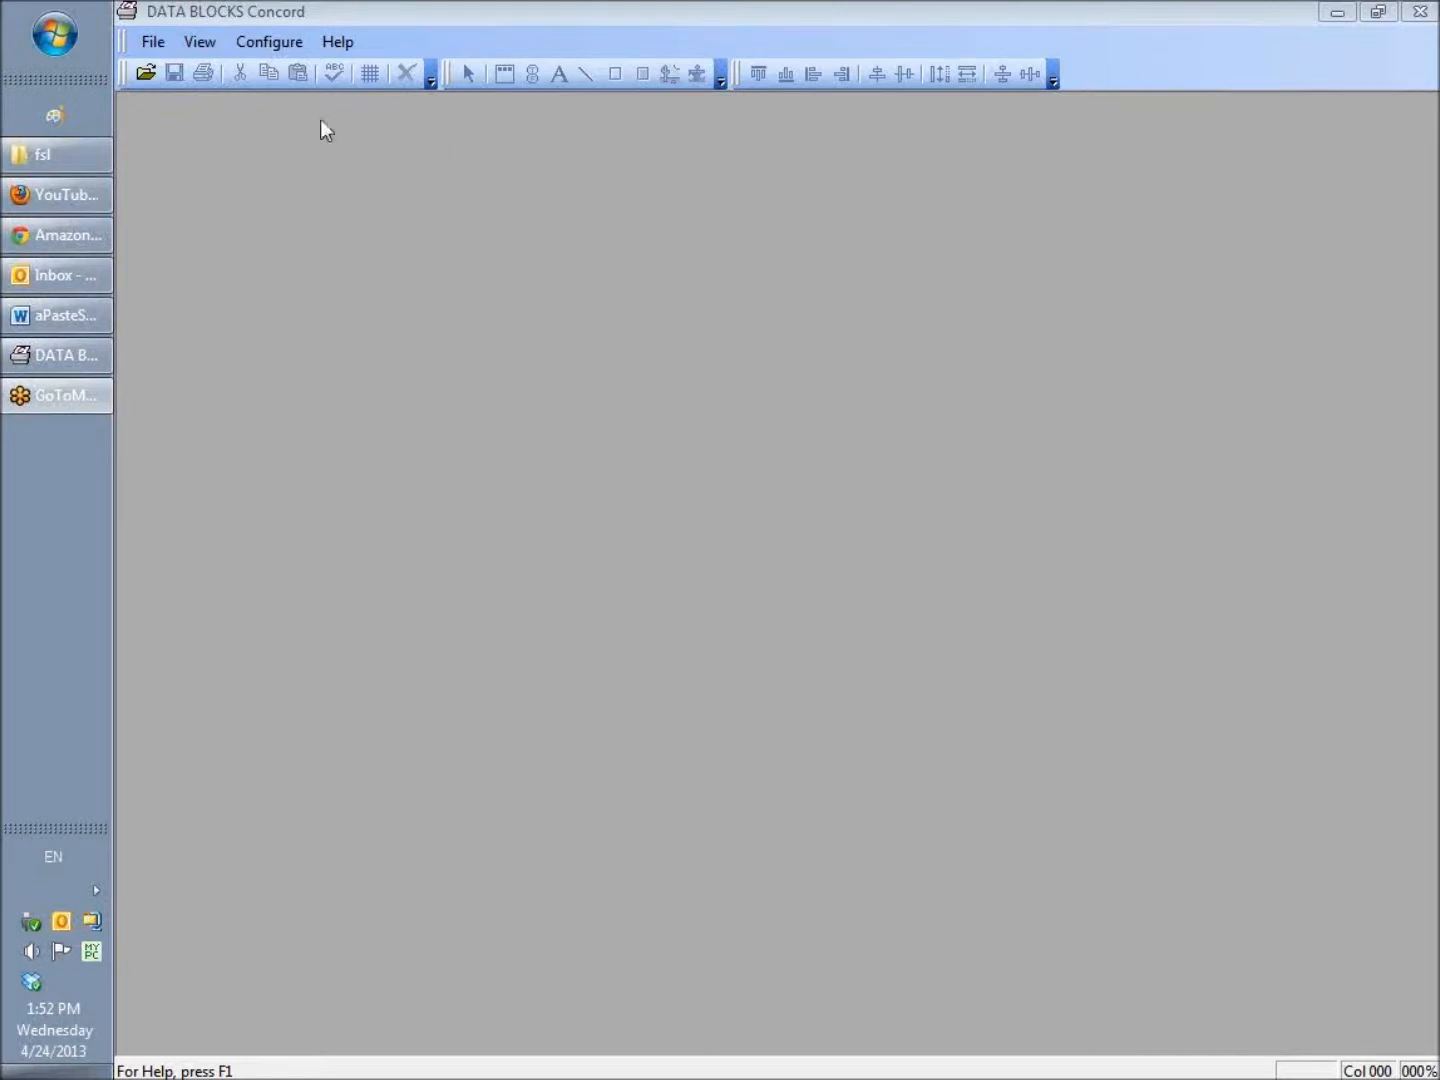
# Open the Concord documentation folder and open the users manual ConcordUsersManual70.pdf
pyautogui.click(340, 44)
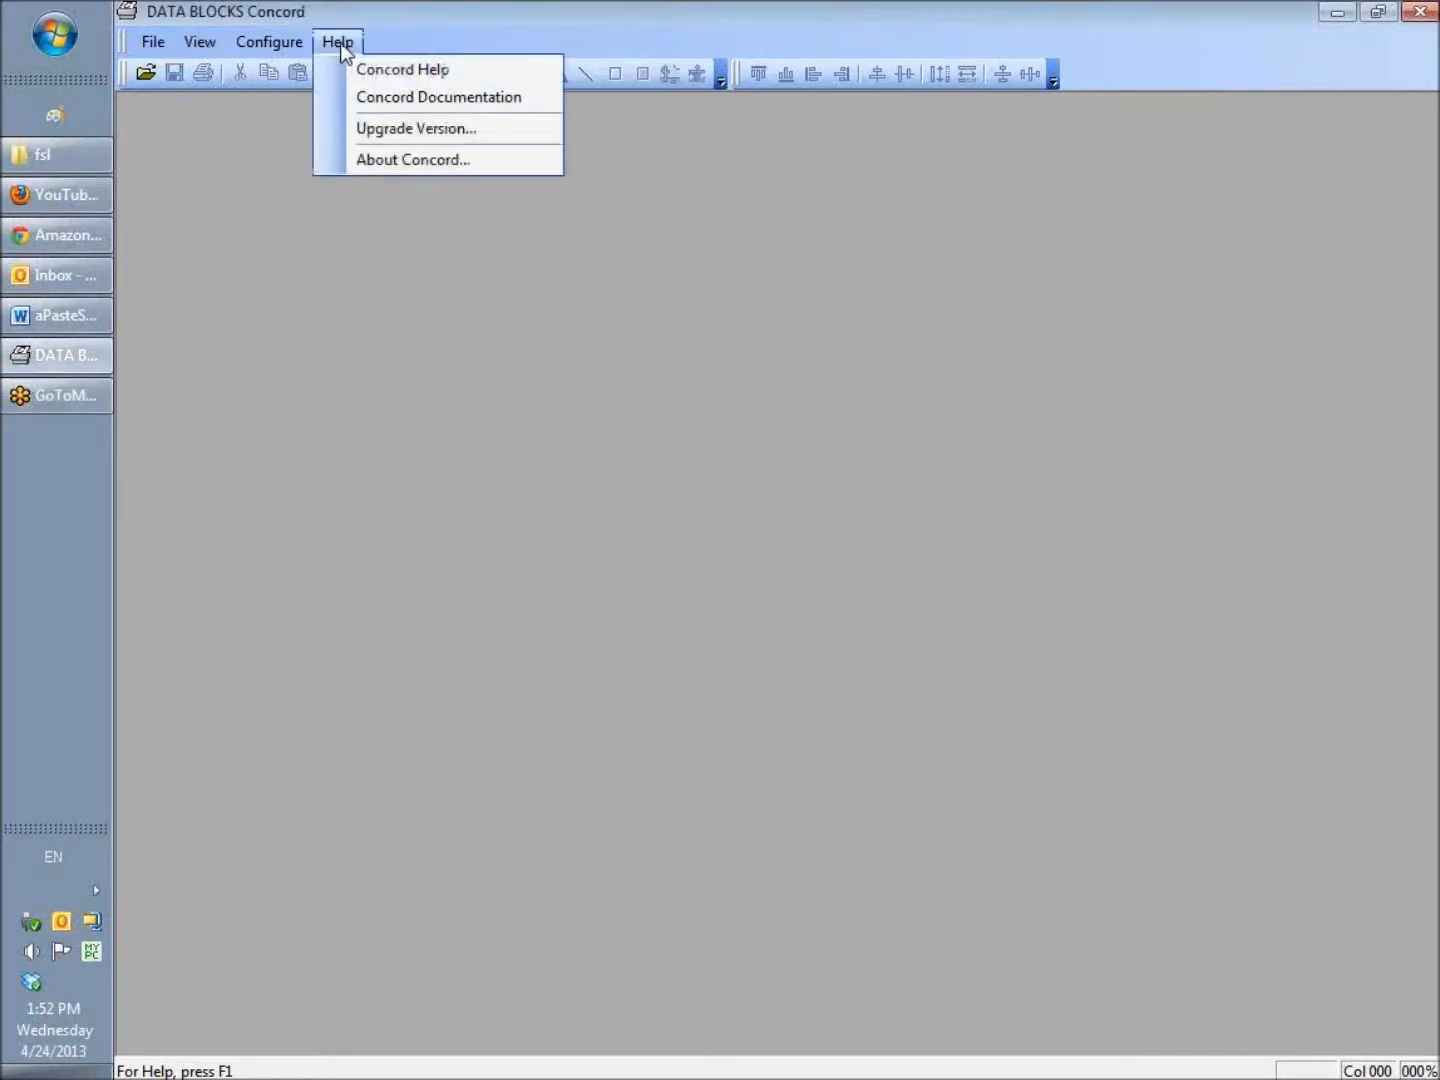
pyautogui.click(385, 94)
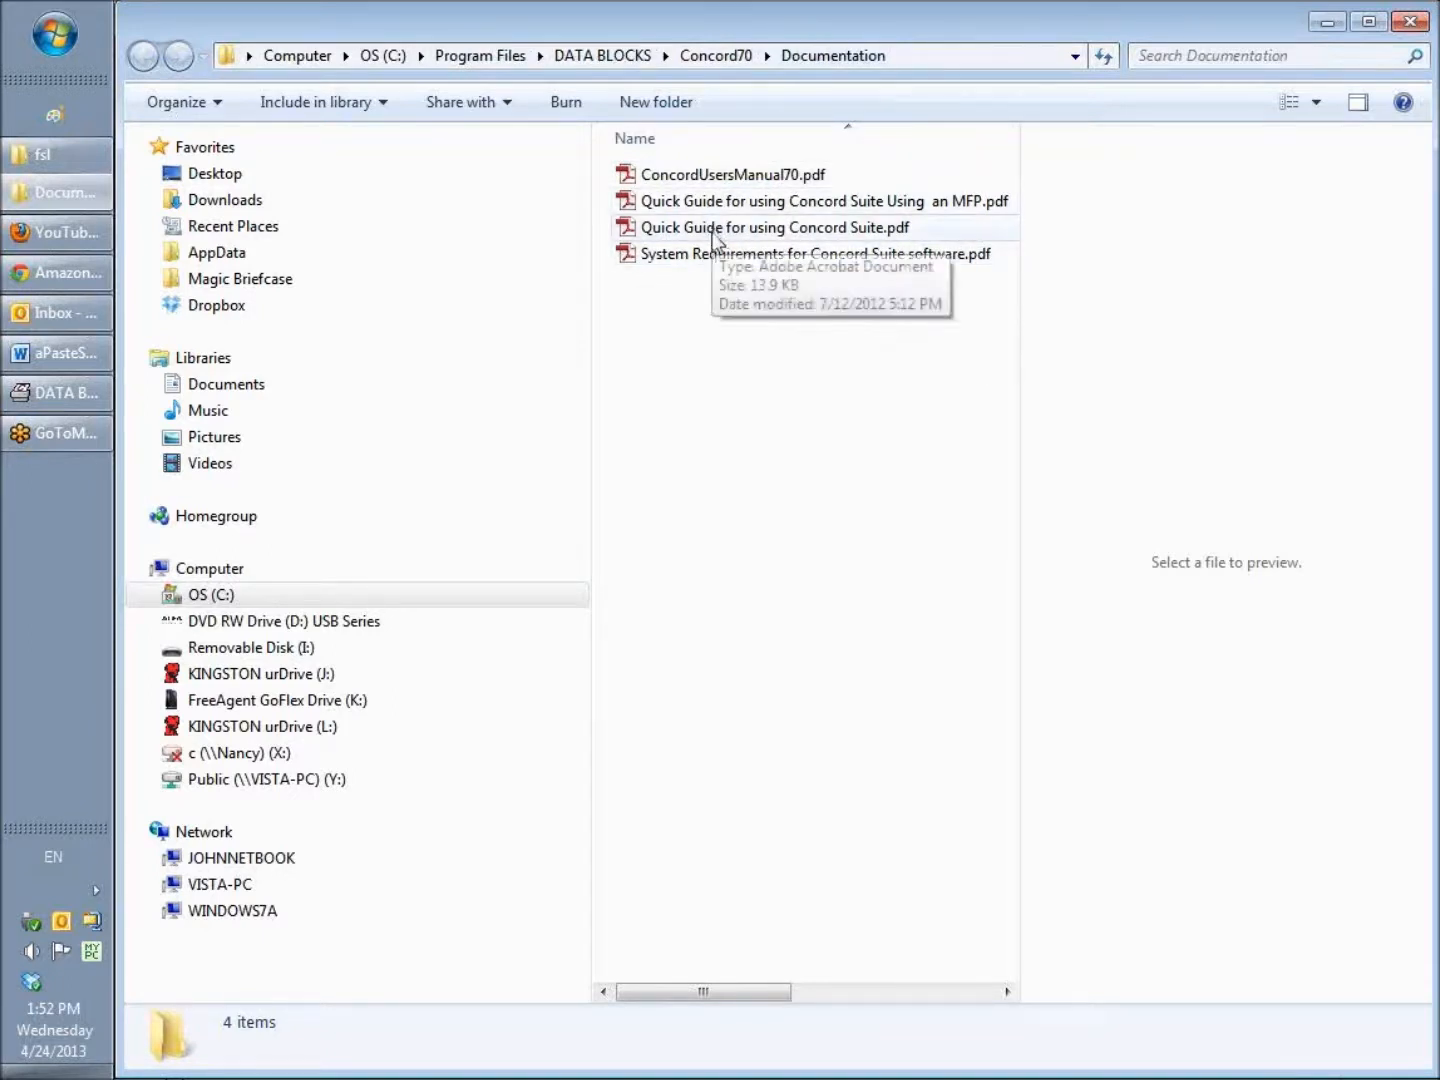
pyautogui.click(705, 178)
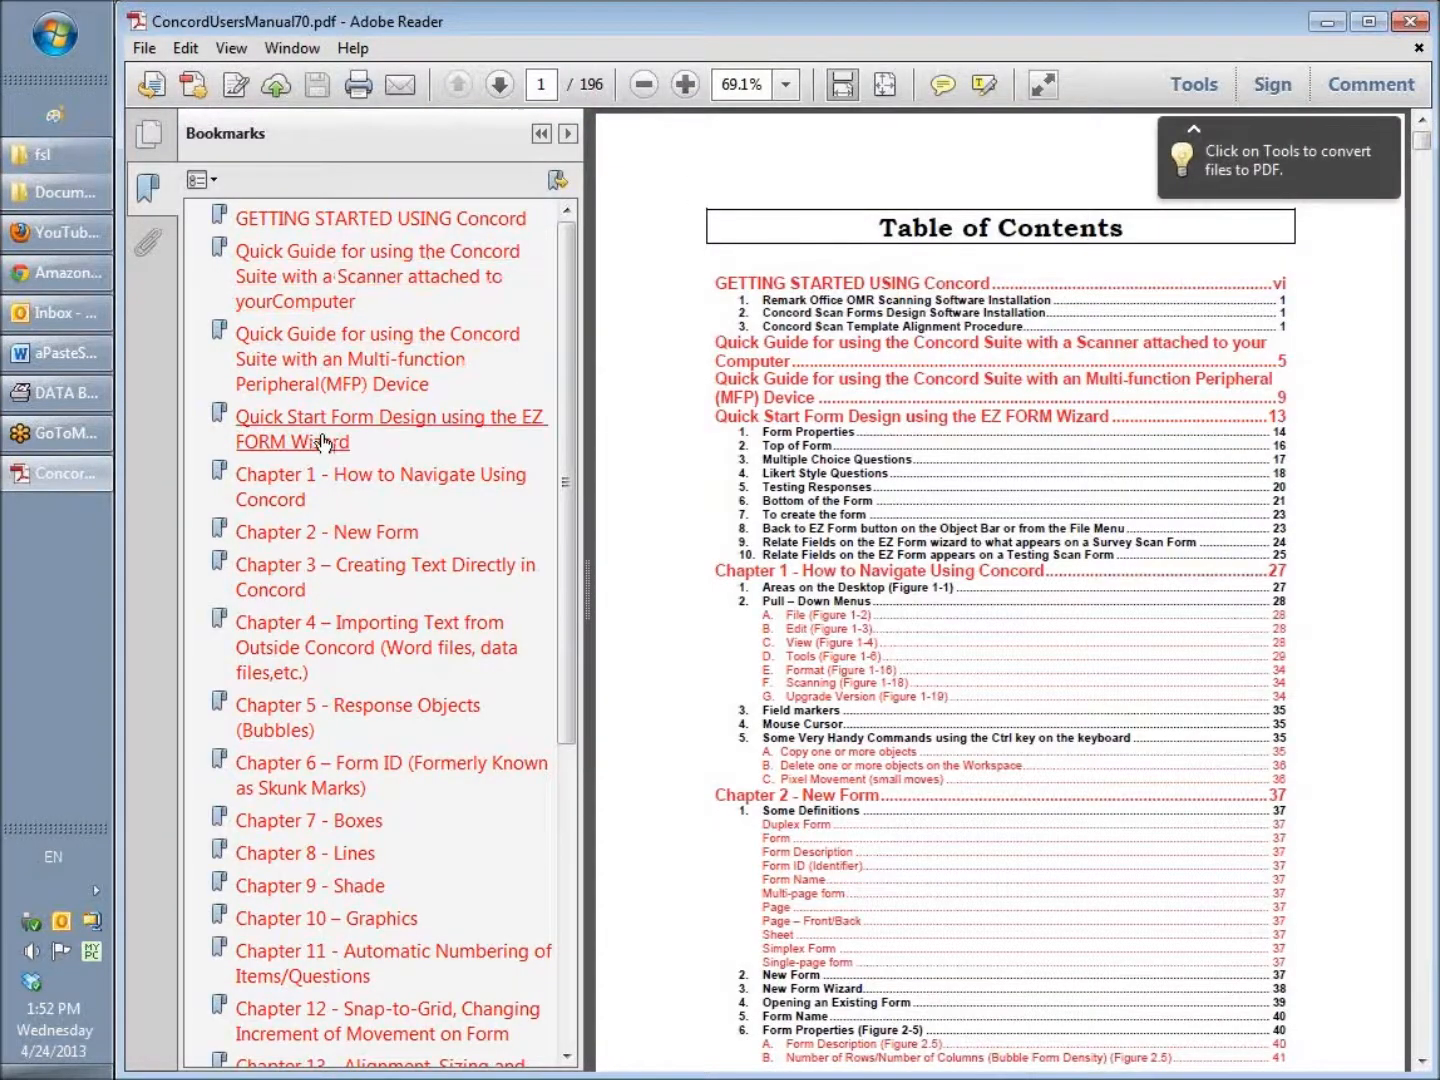
# Look through Chapter 1, Chapter 7 and the scanner Quick Guide, close the manual and return to DATA BLOCKS Concord
pyautogui.click(339, 487)
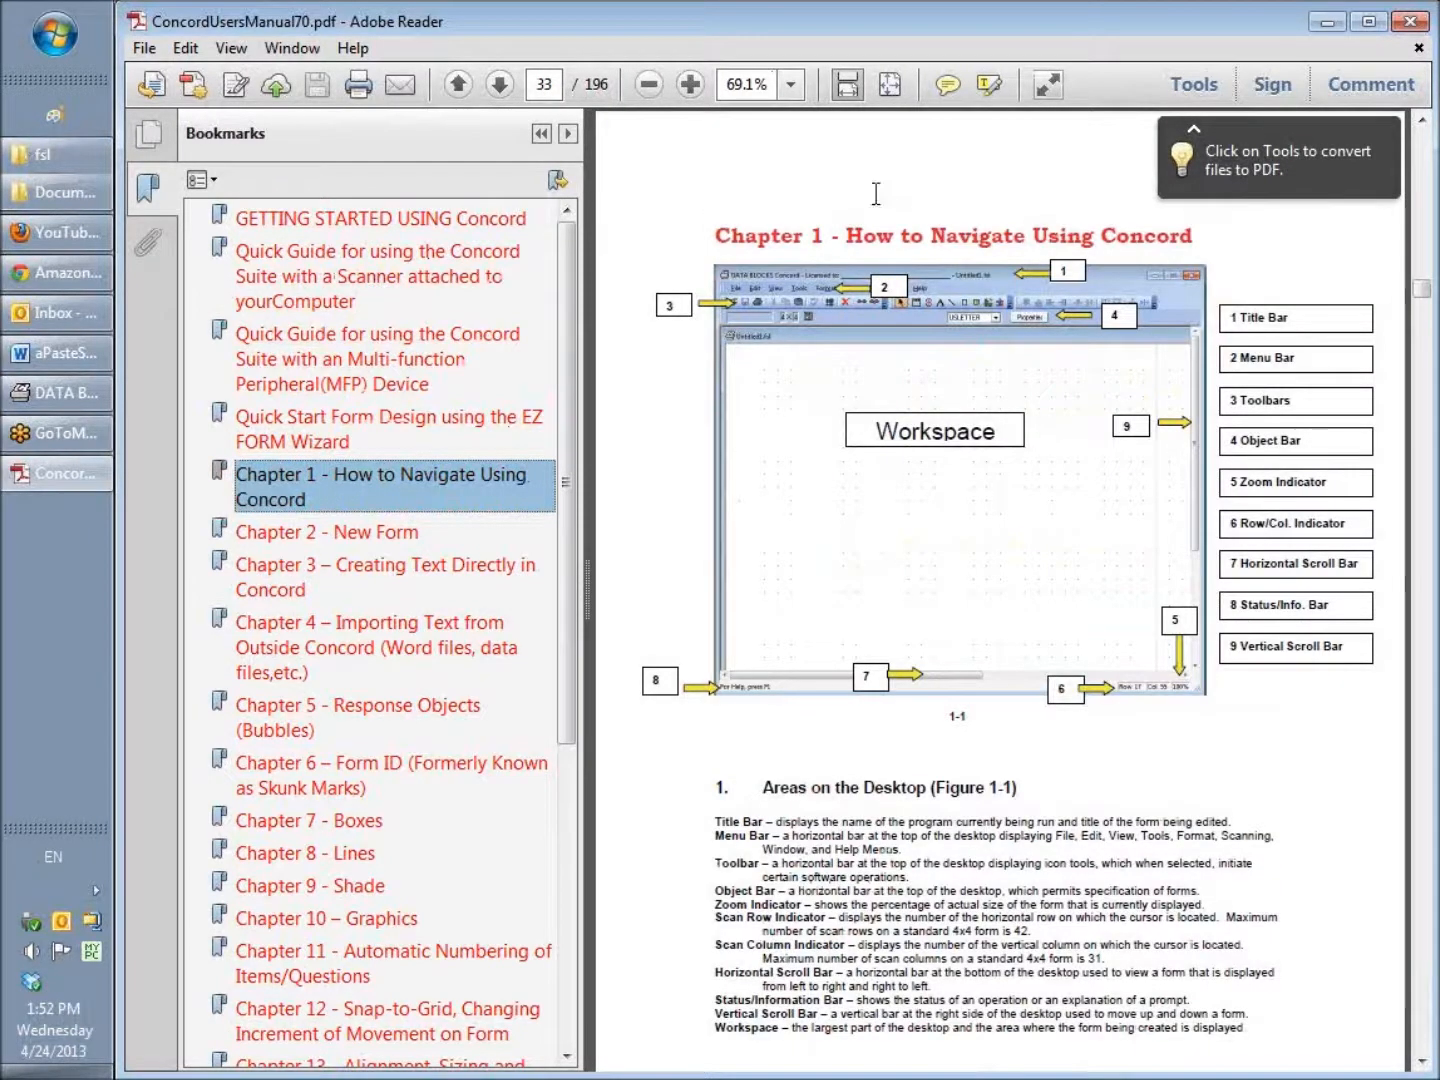
pyautogui.click(299, 826)
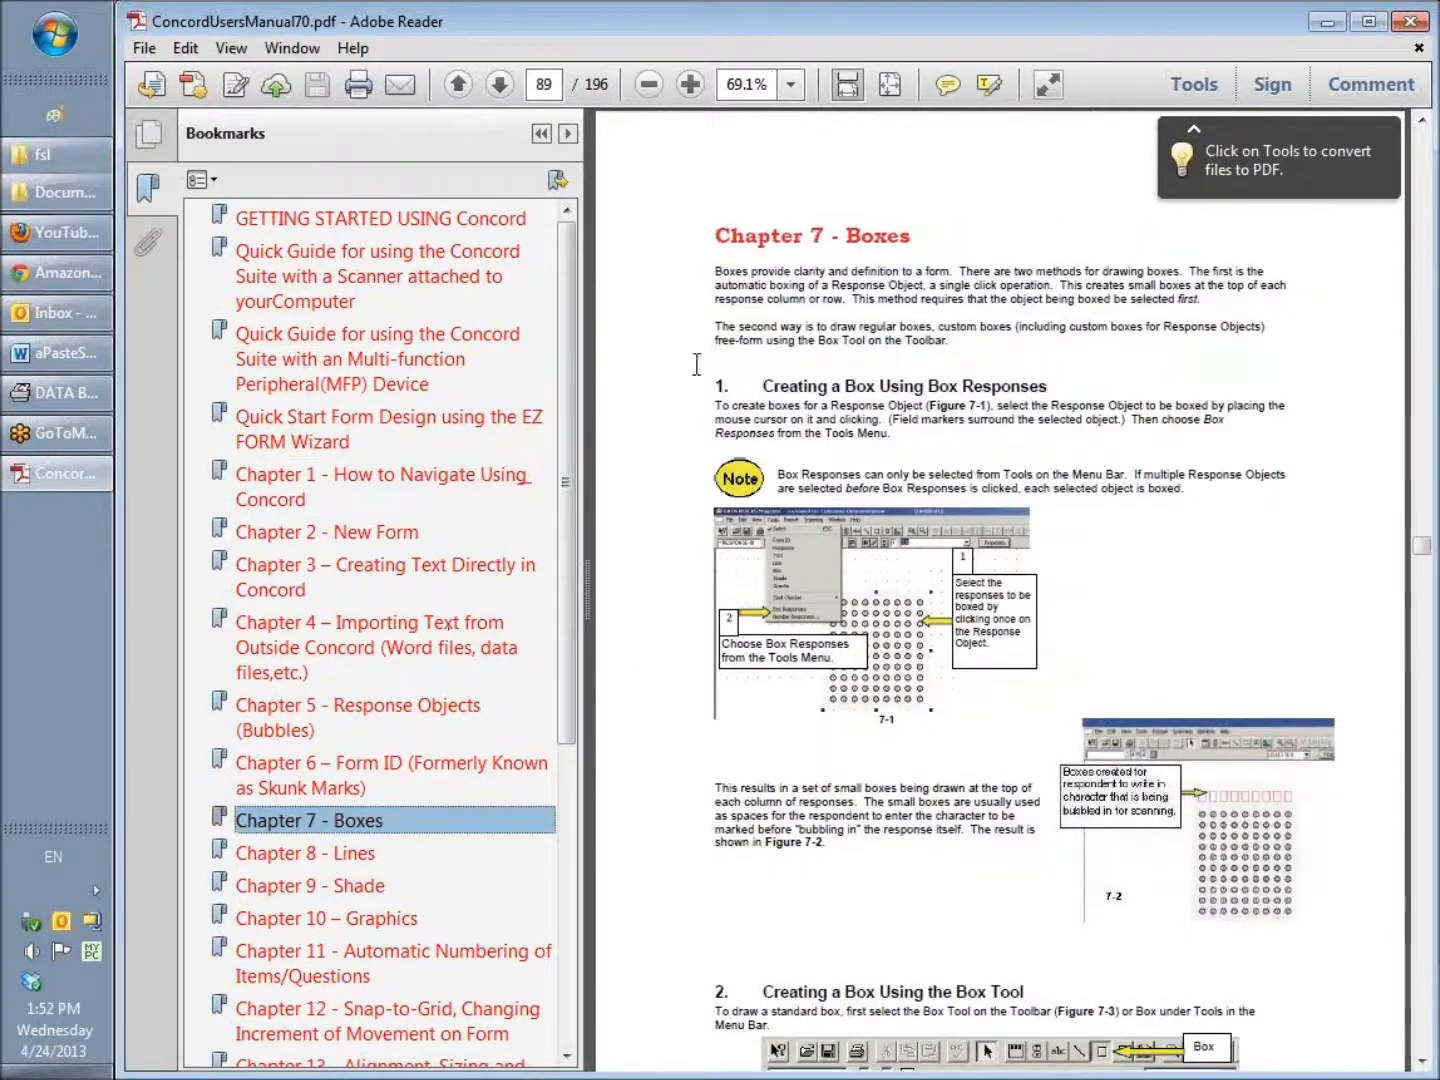
pyautogui.click(391, 270)
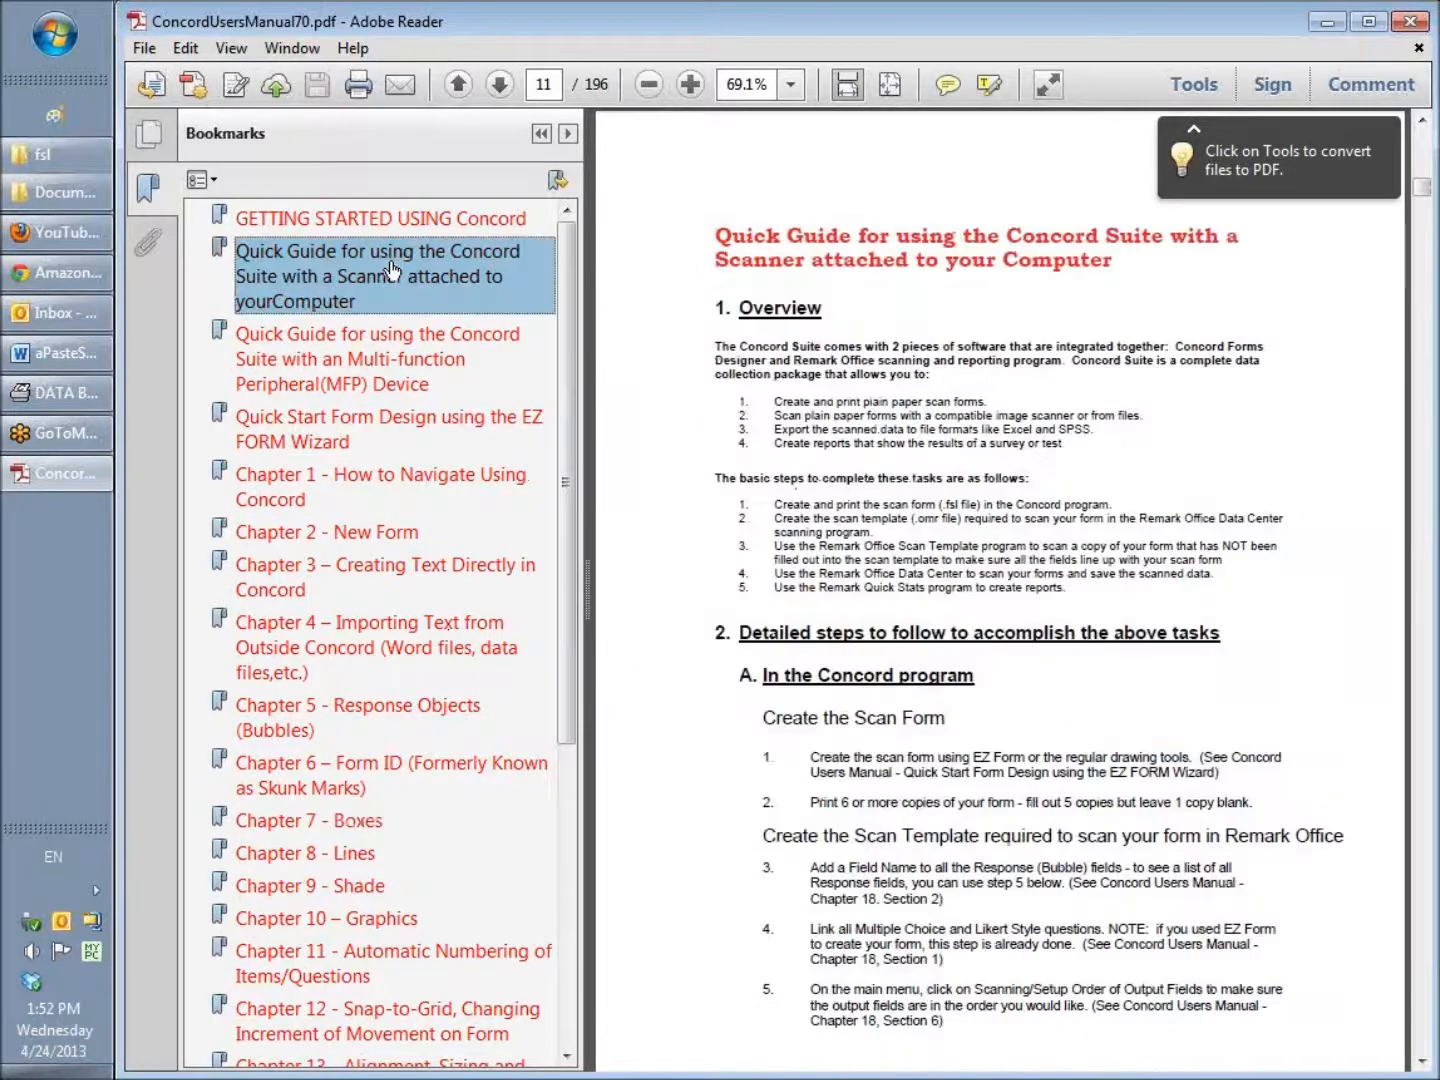
pyautogui.click(1410, 23)
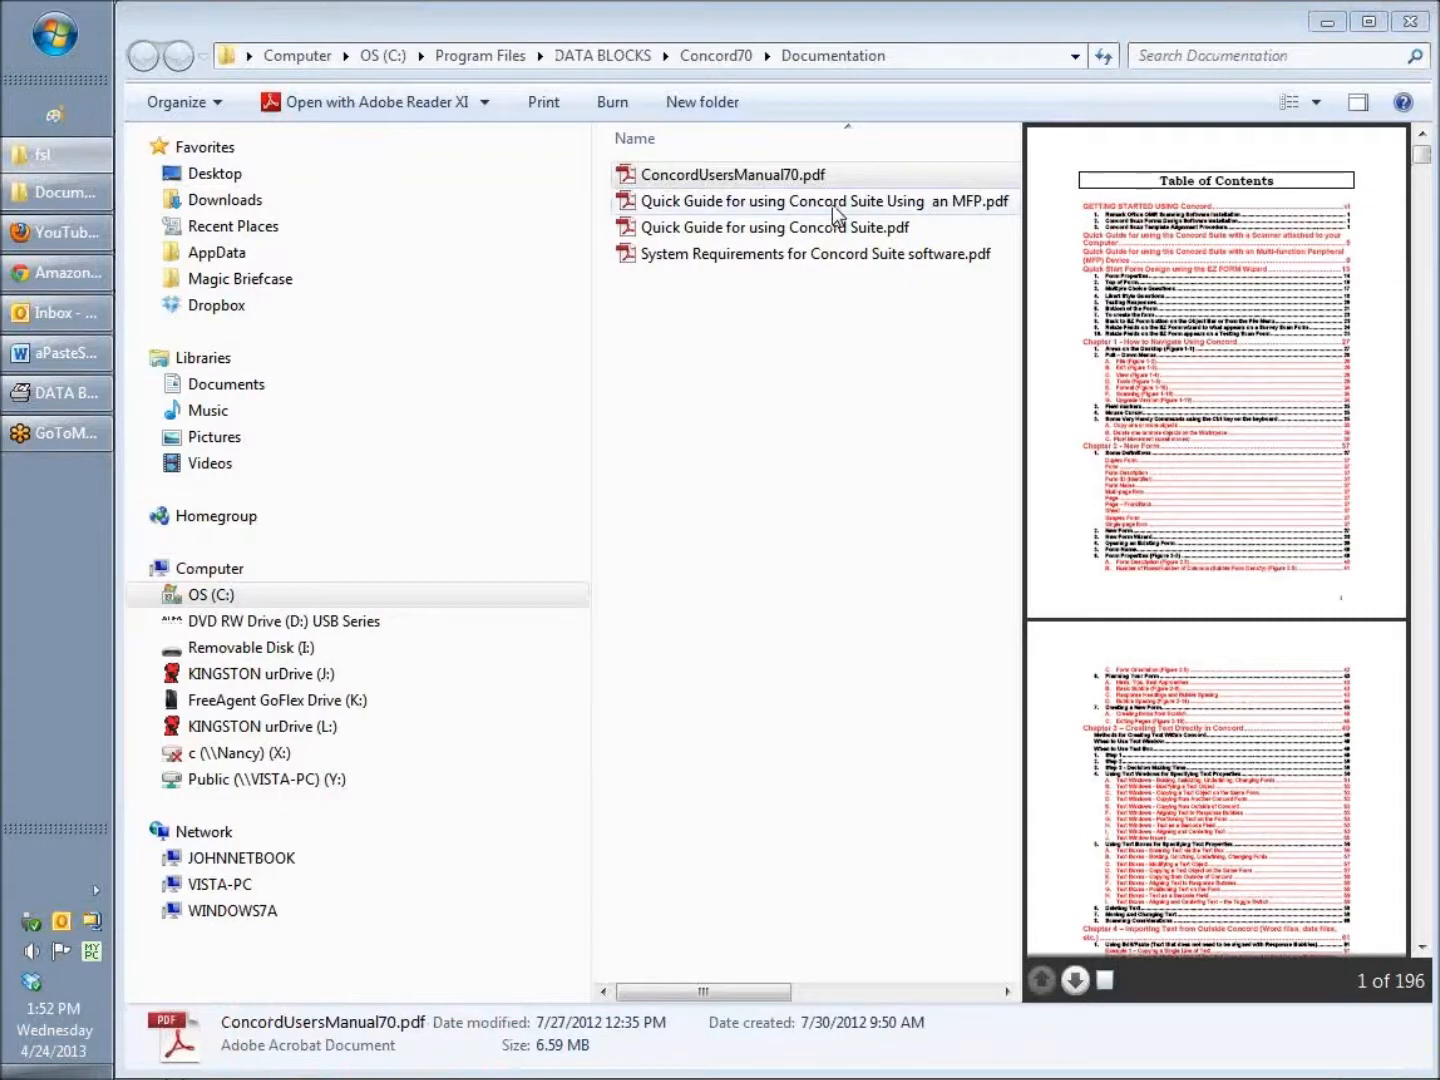
pyautogui.click(107, 391)
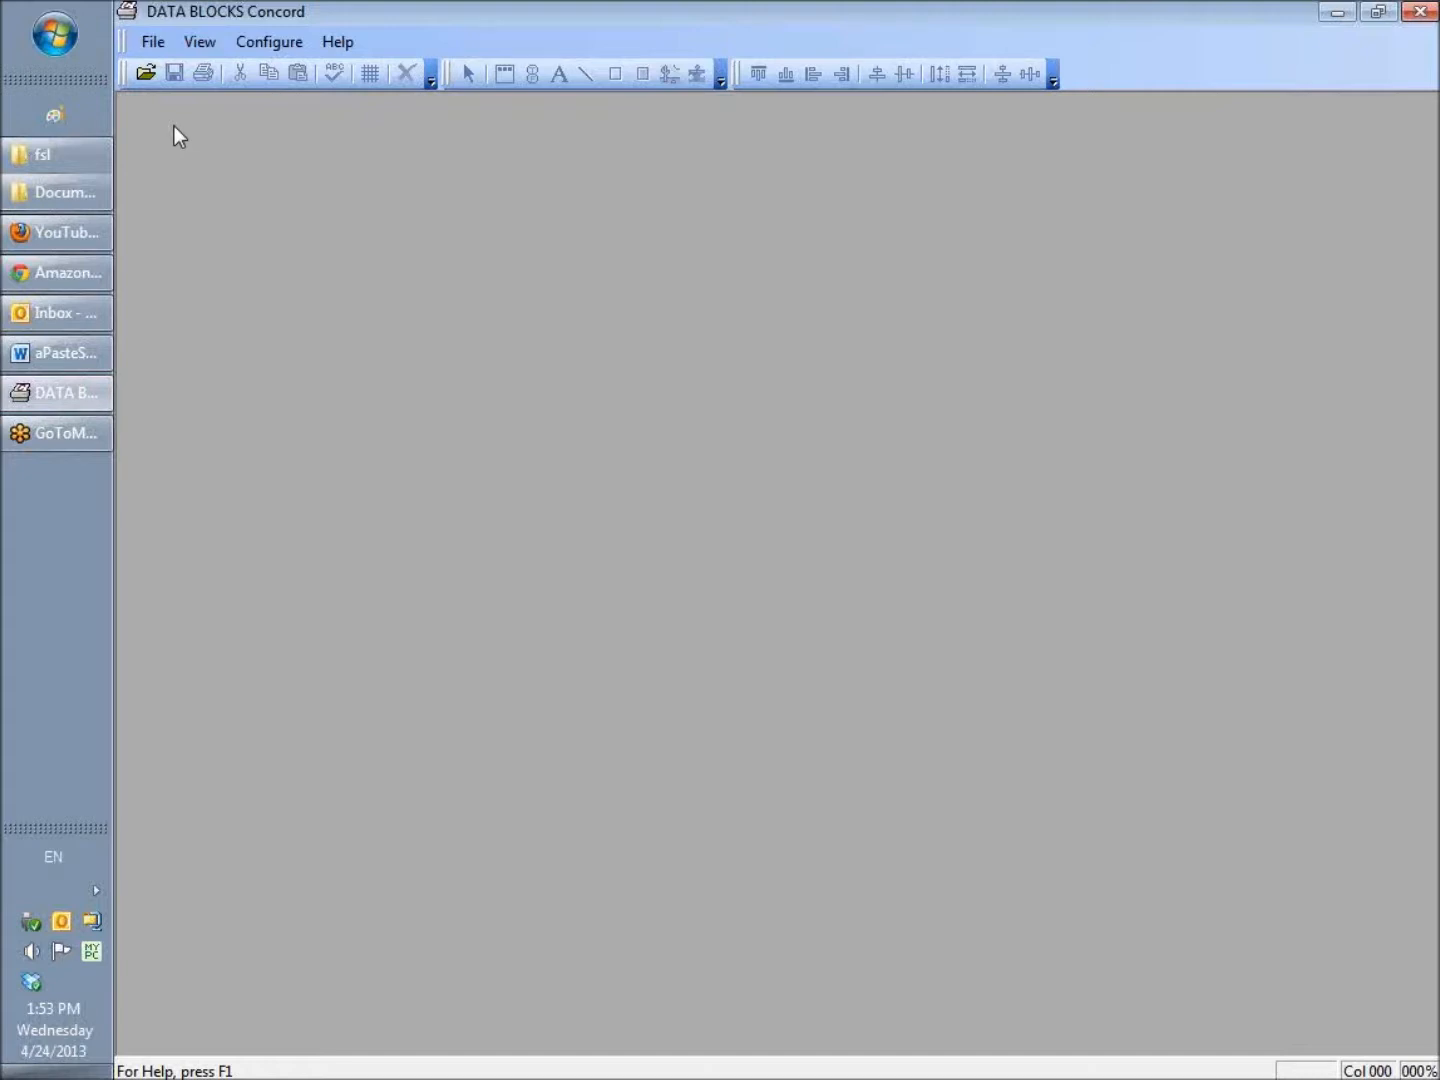
# Open the sample form Conference Evaluation.fsl from the fsl folder and maximize its window
pyautogui.click(151, 47)
pyautogui.click(202, 123)
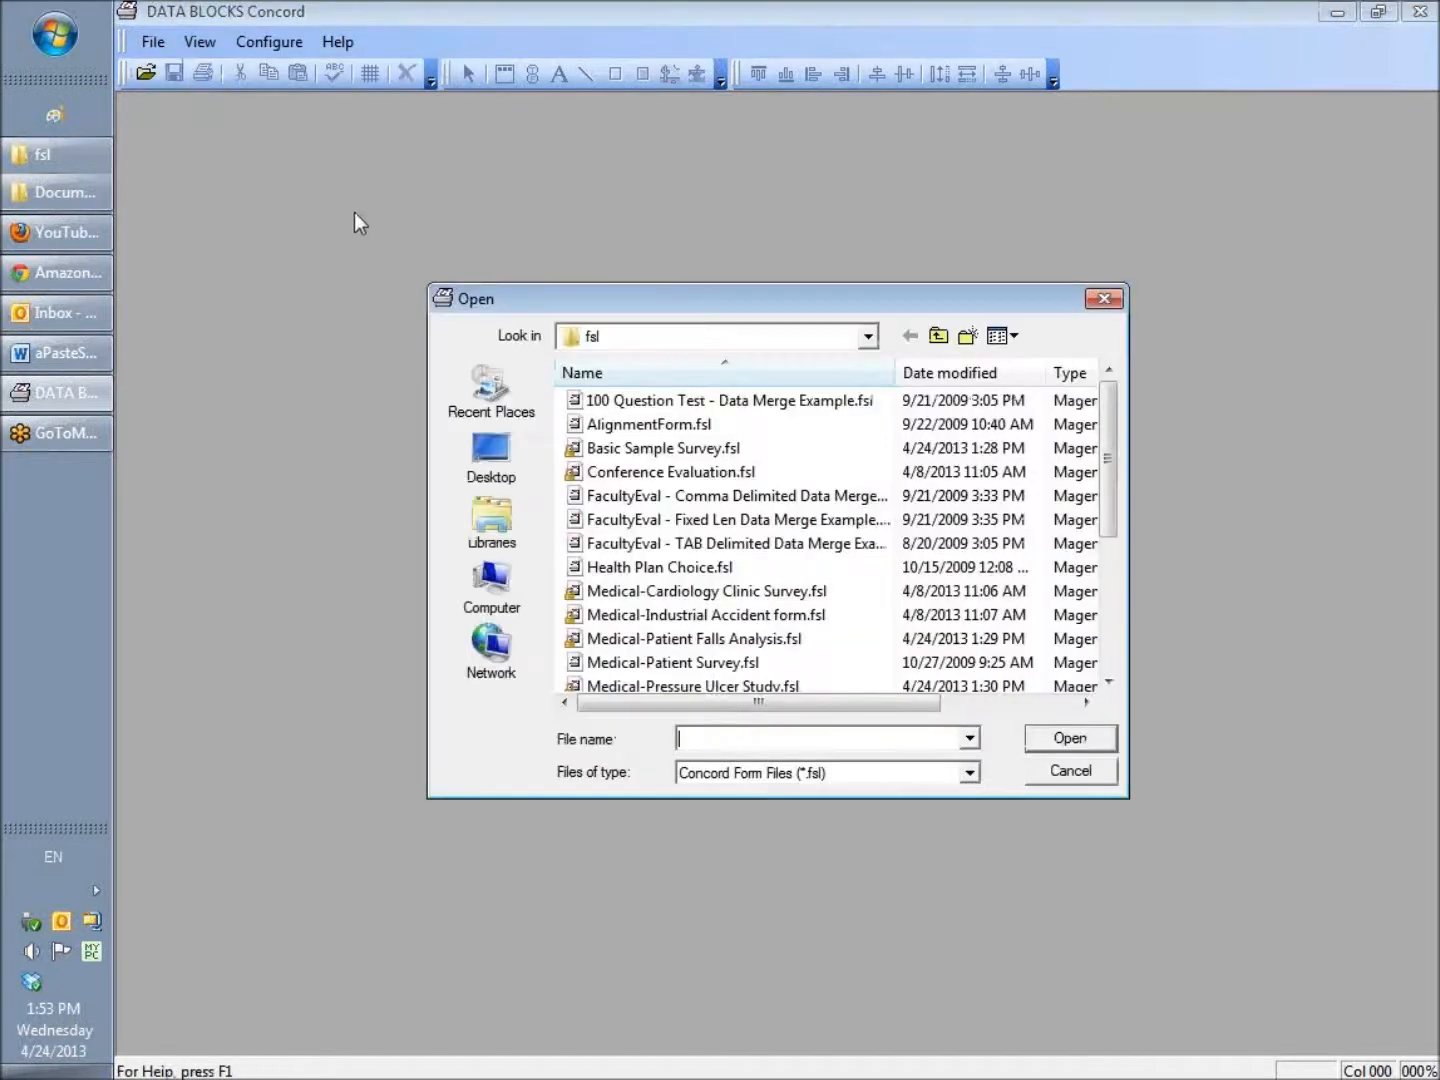
pyautogui.click(872, 342)
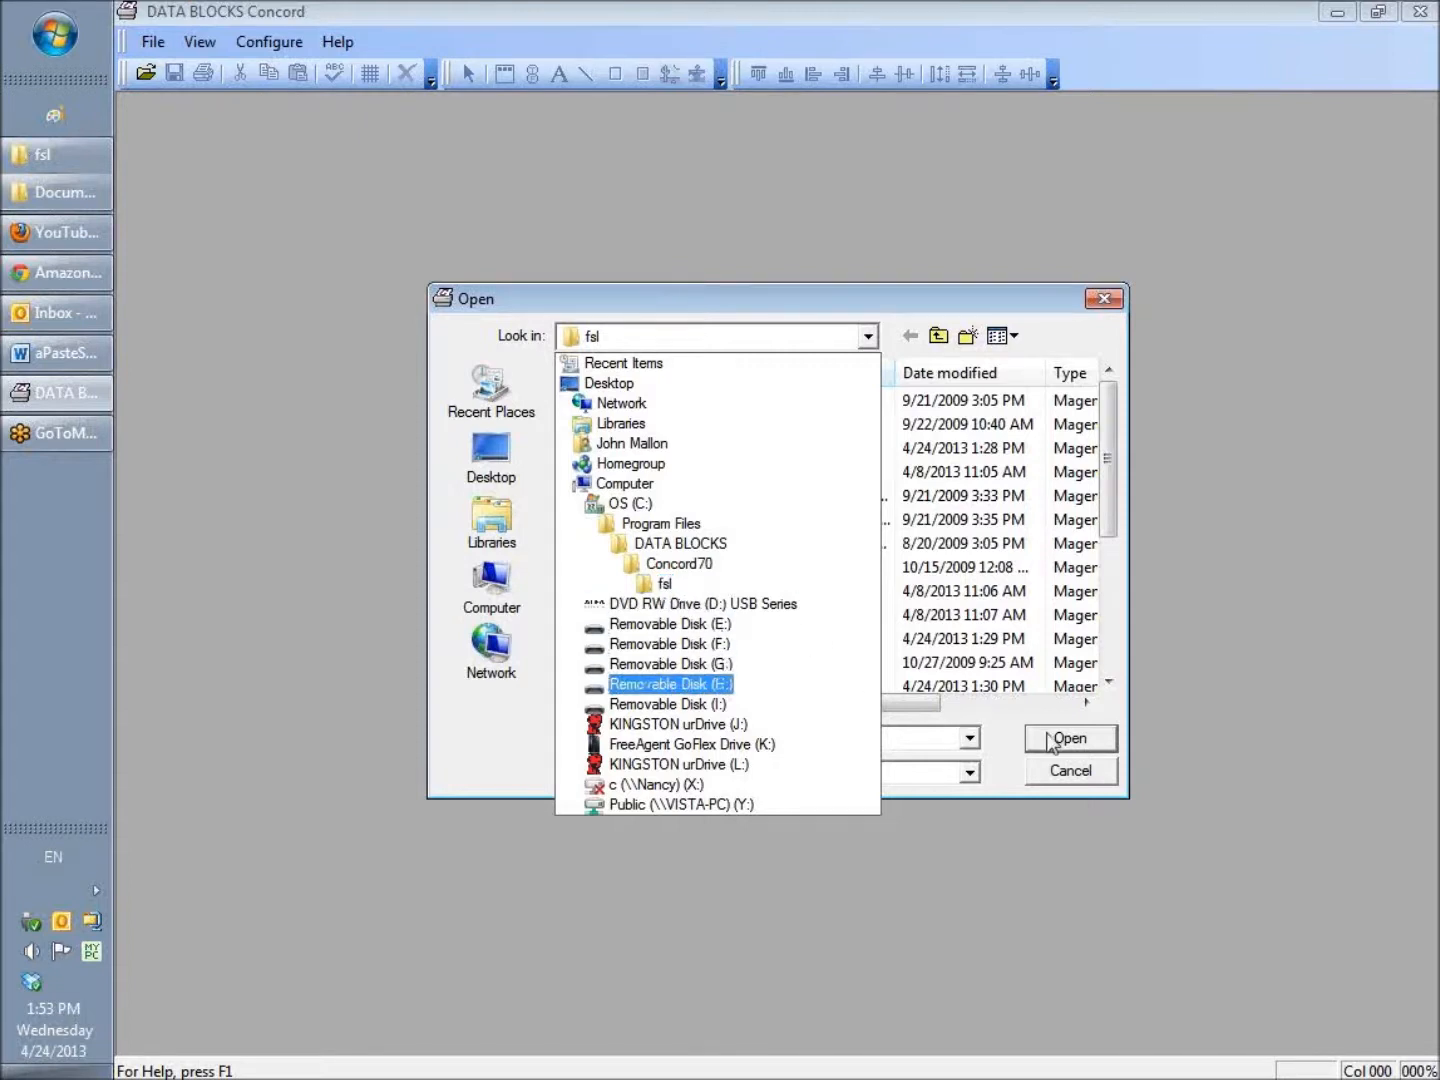
pyautogui.click(993, 739)
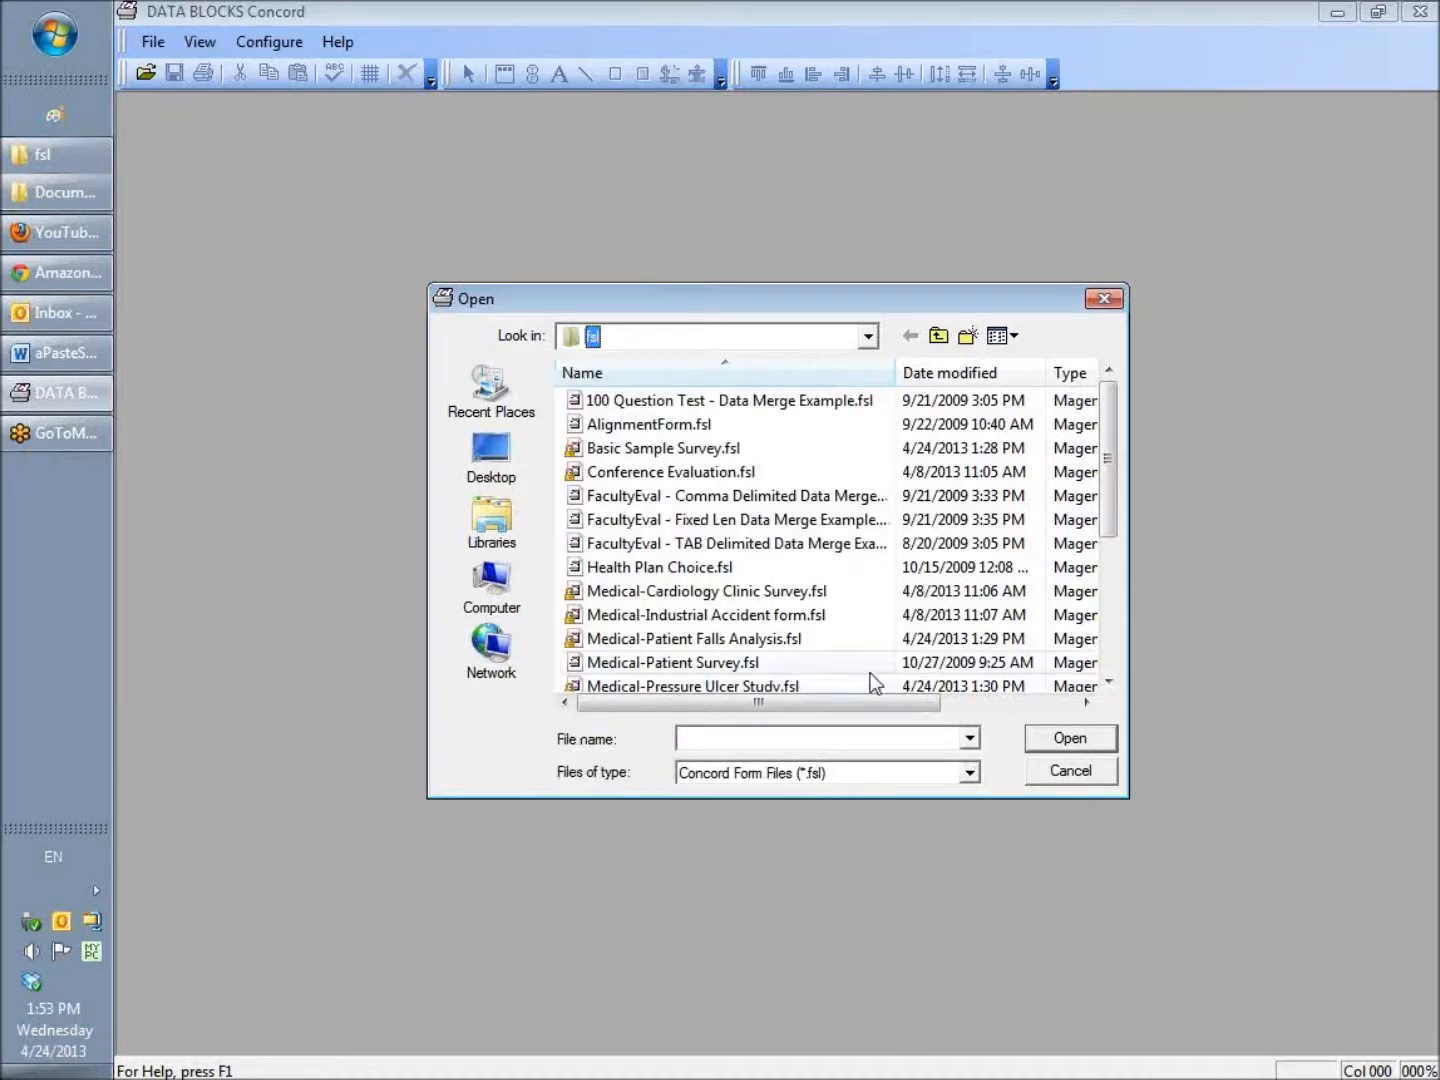
pyautogui.doubleClick(688, 473)
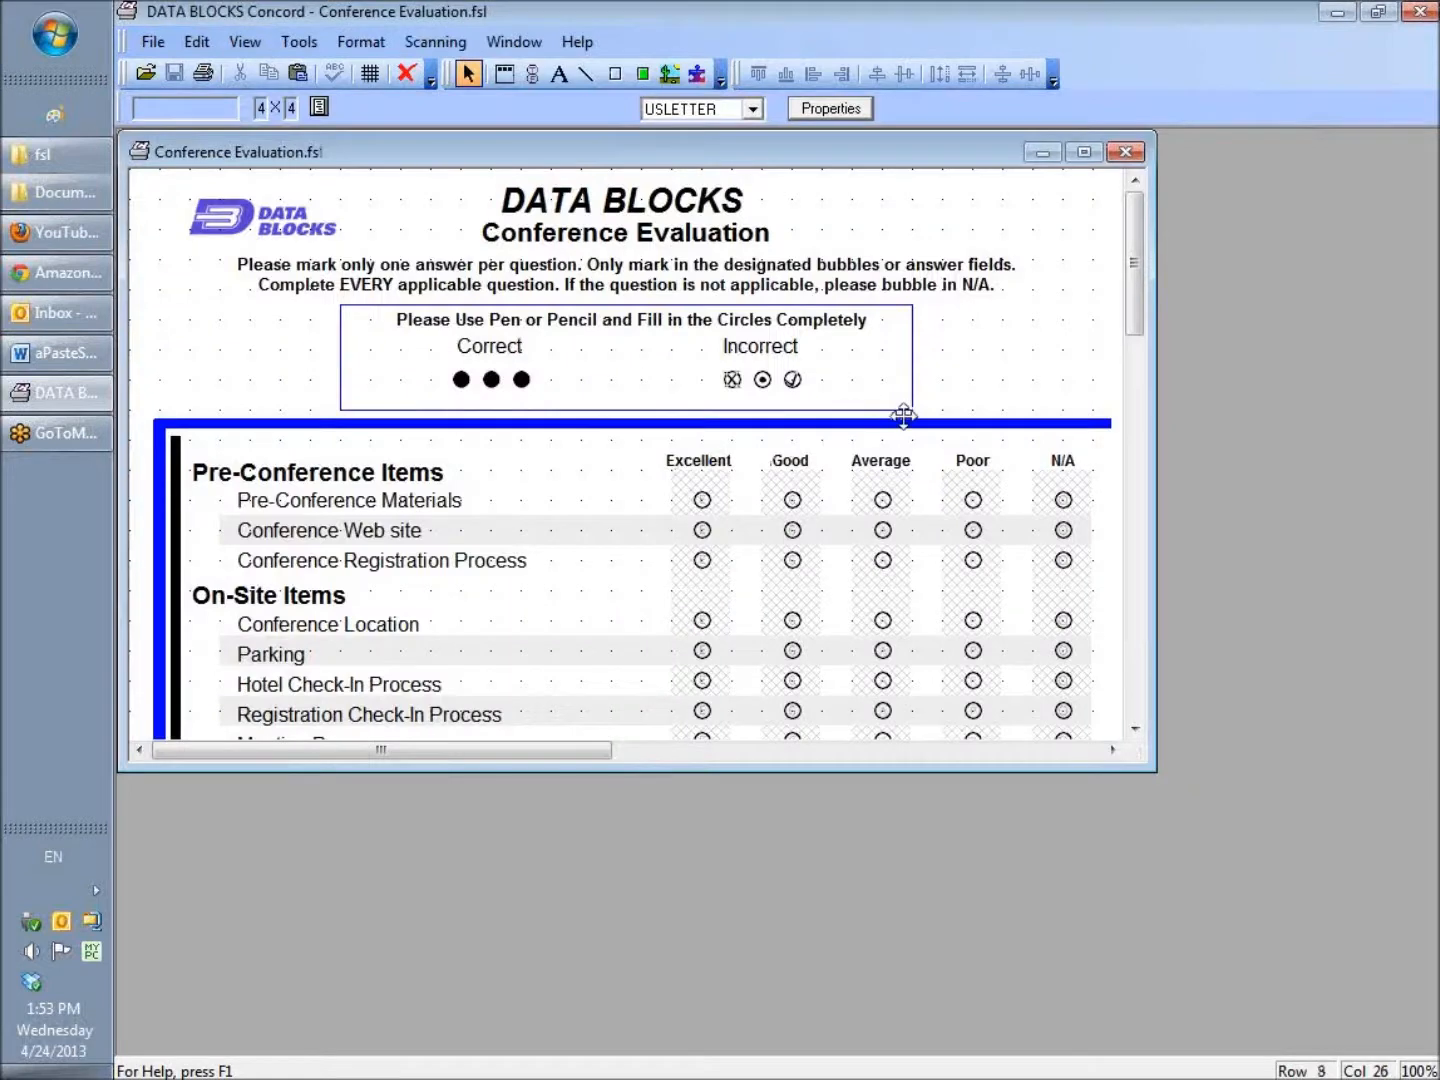
pyautogui.click(1084, 152)
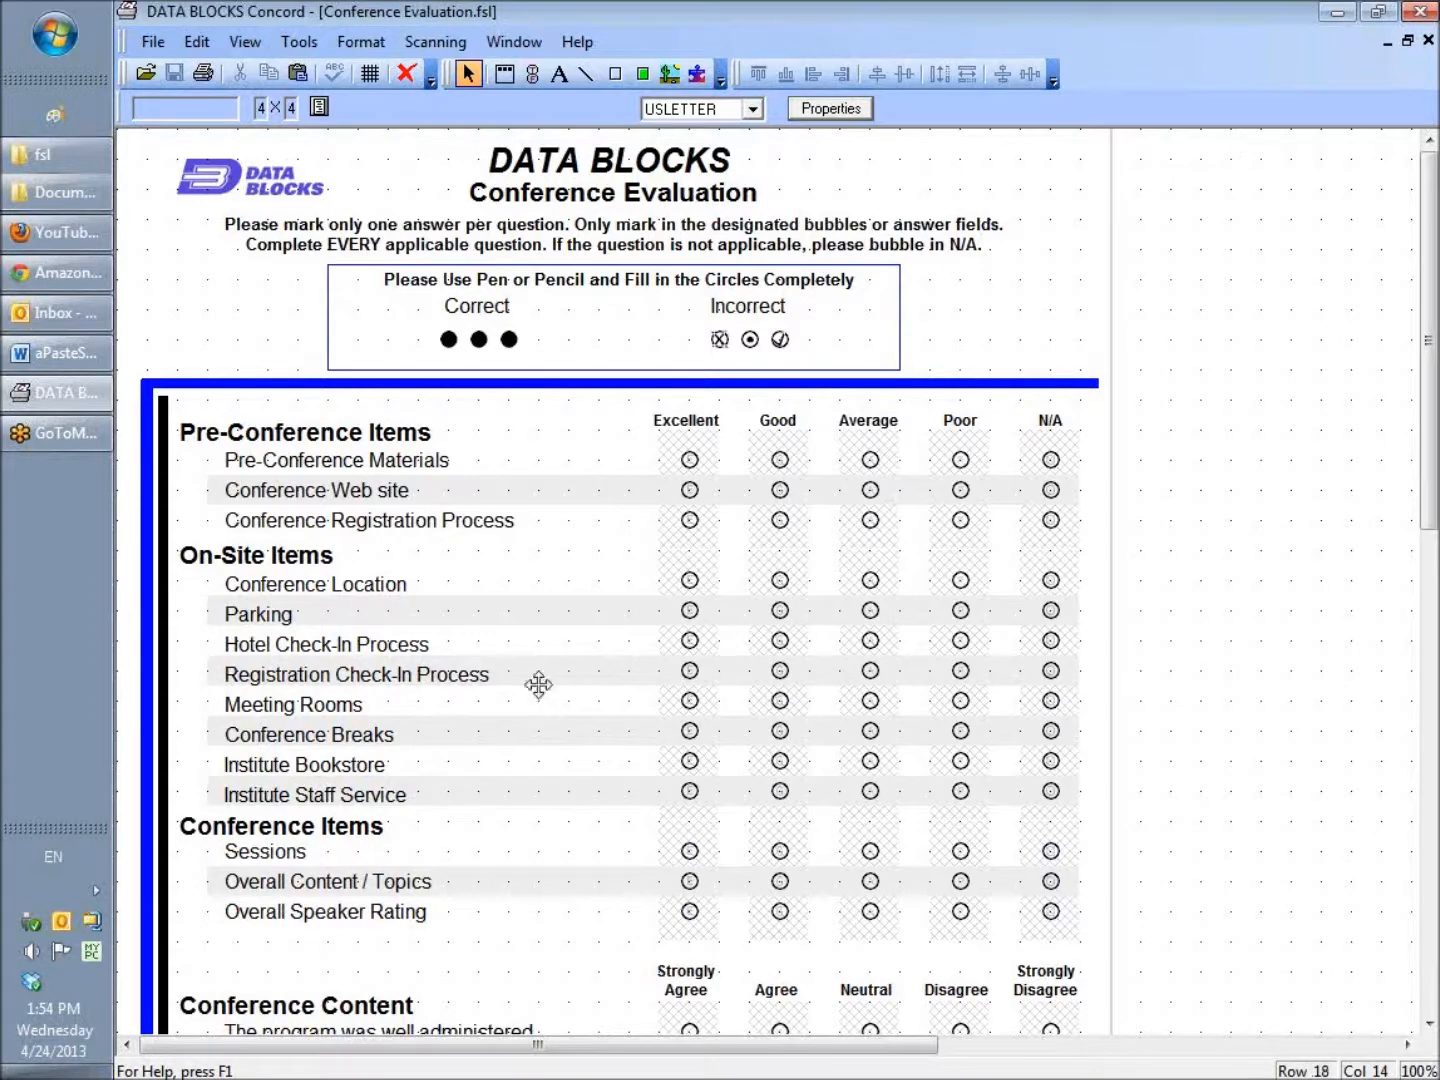
# Open the sample form Medical-Patient Survey.fsl and show its Sheet 1 Front page maximized
pyautogui.click(149, 42)
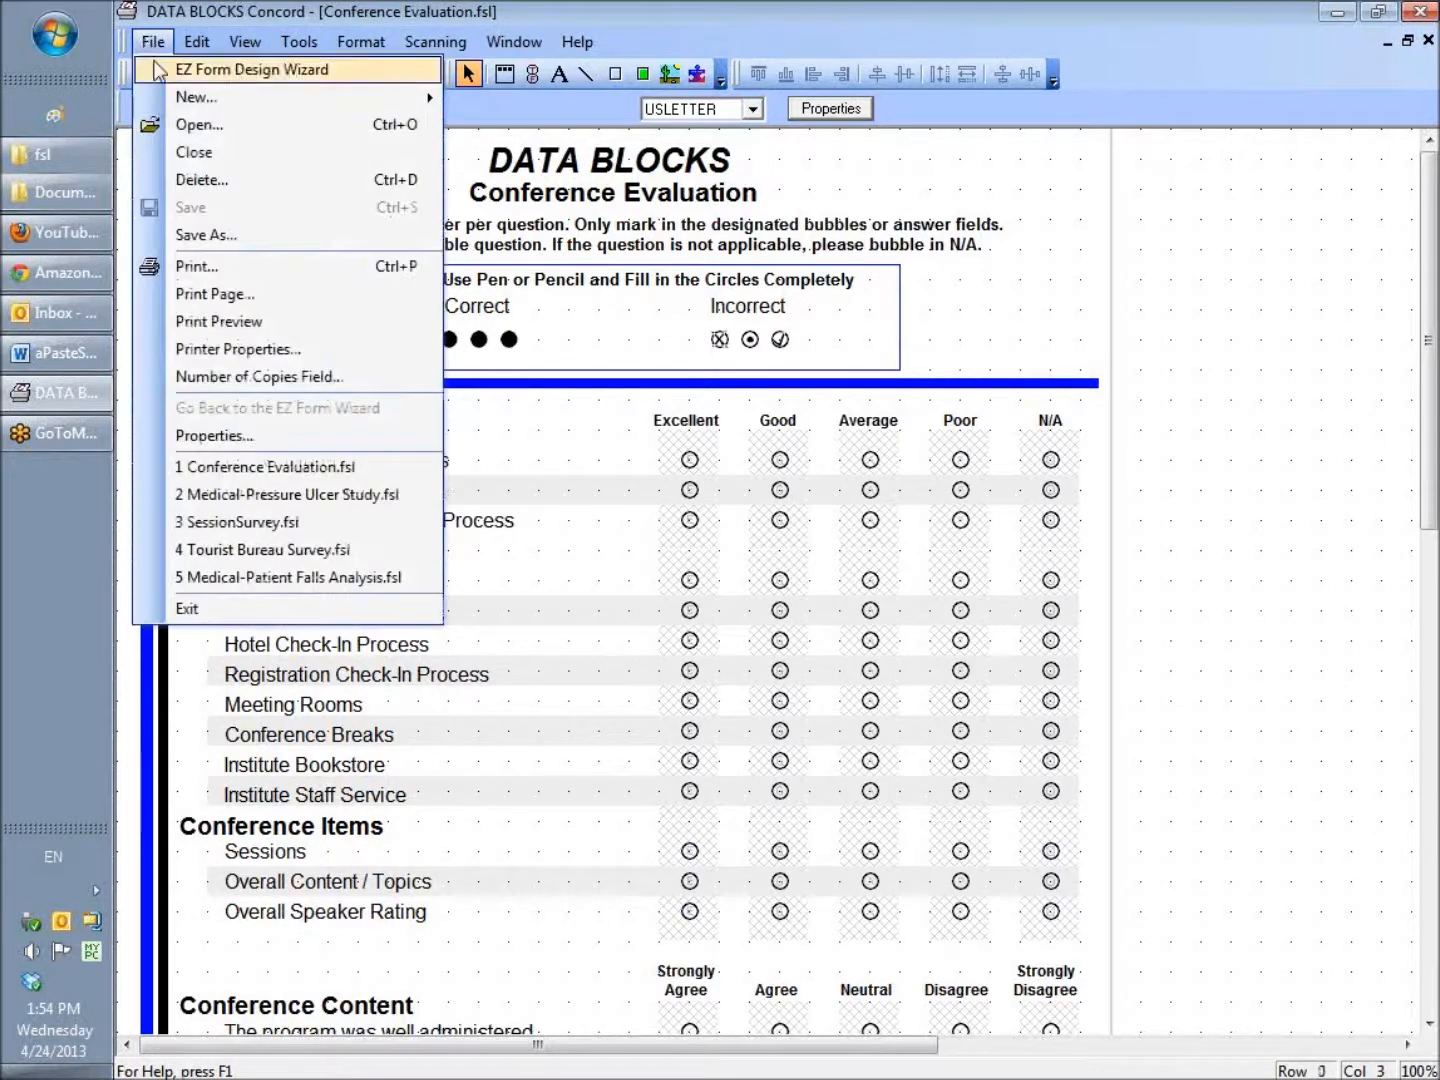
pyautogui.click(176, 126)
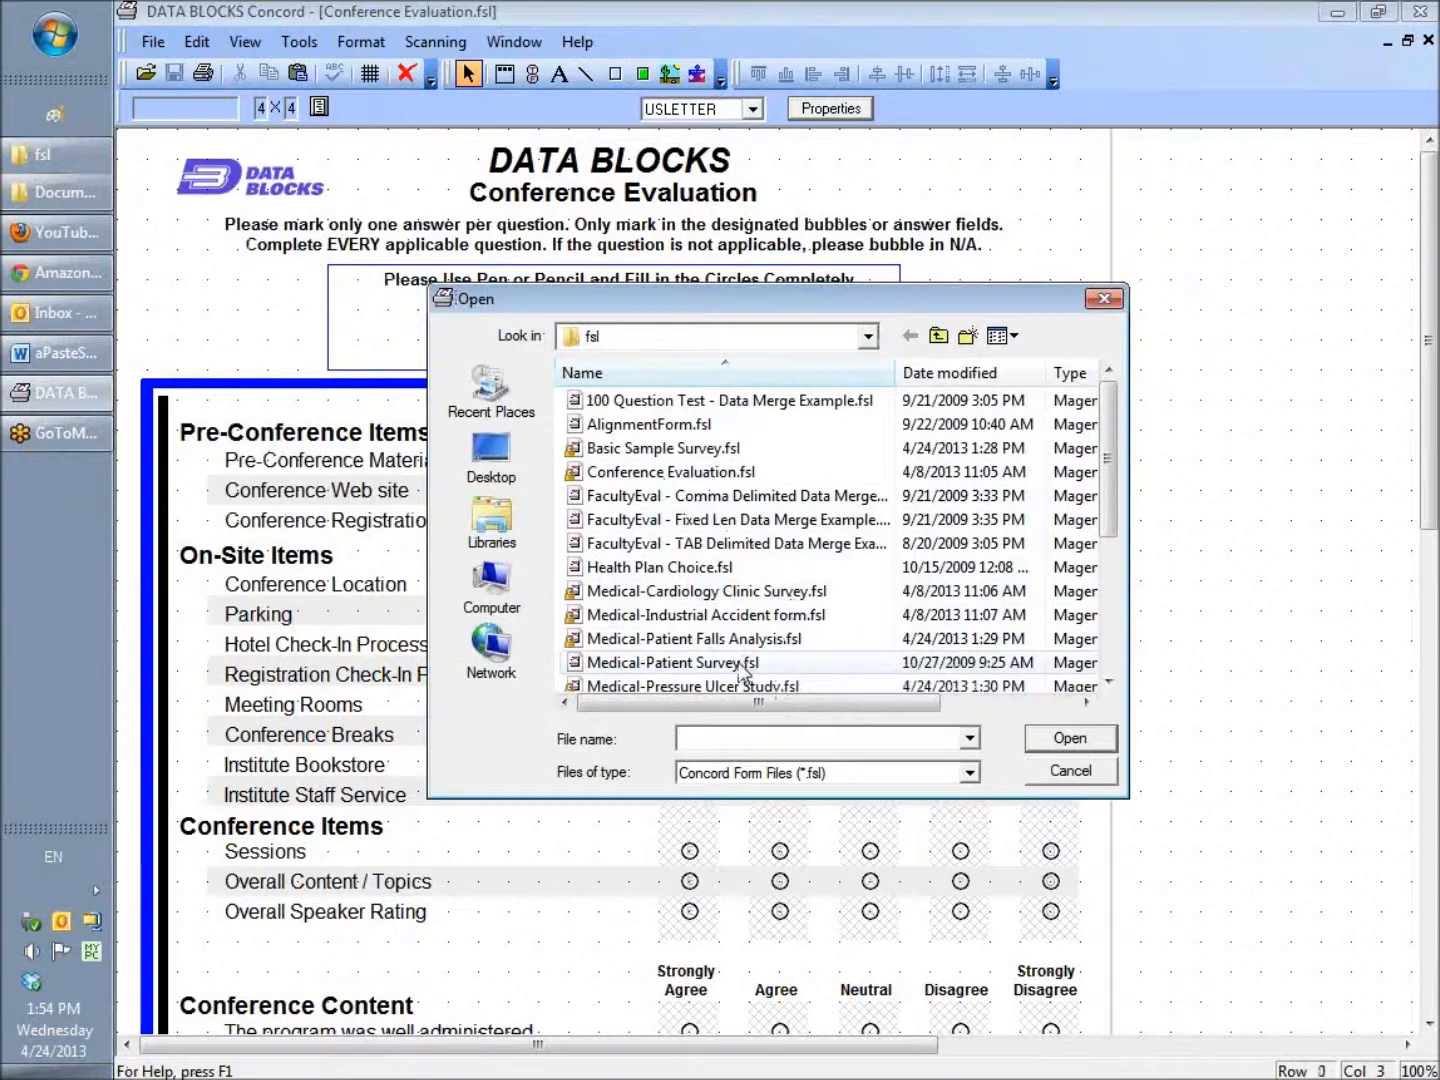
pyautogui.doubleClick(740, 662)
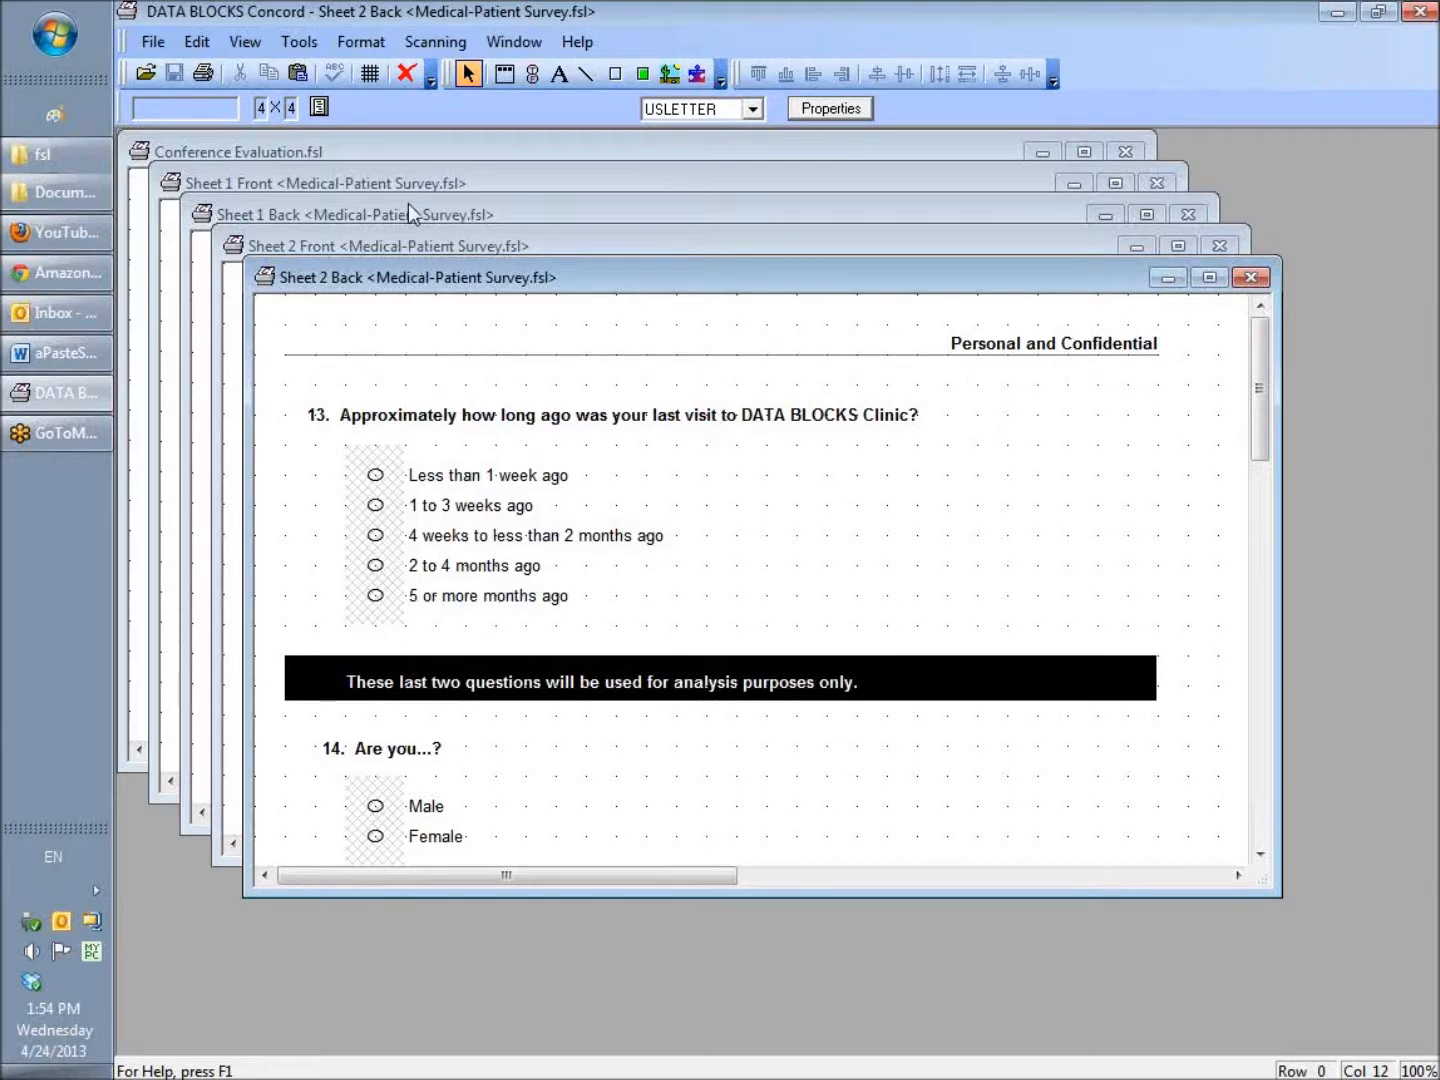
pyautogui.click(471, 185)
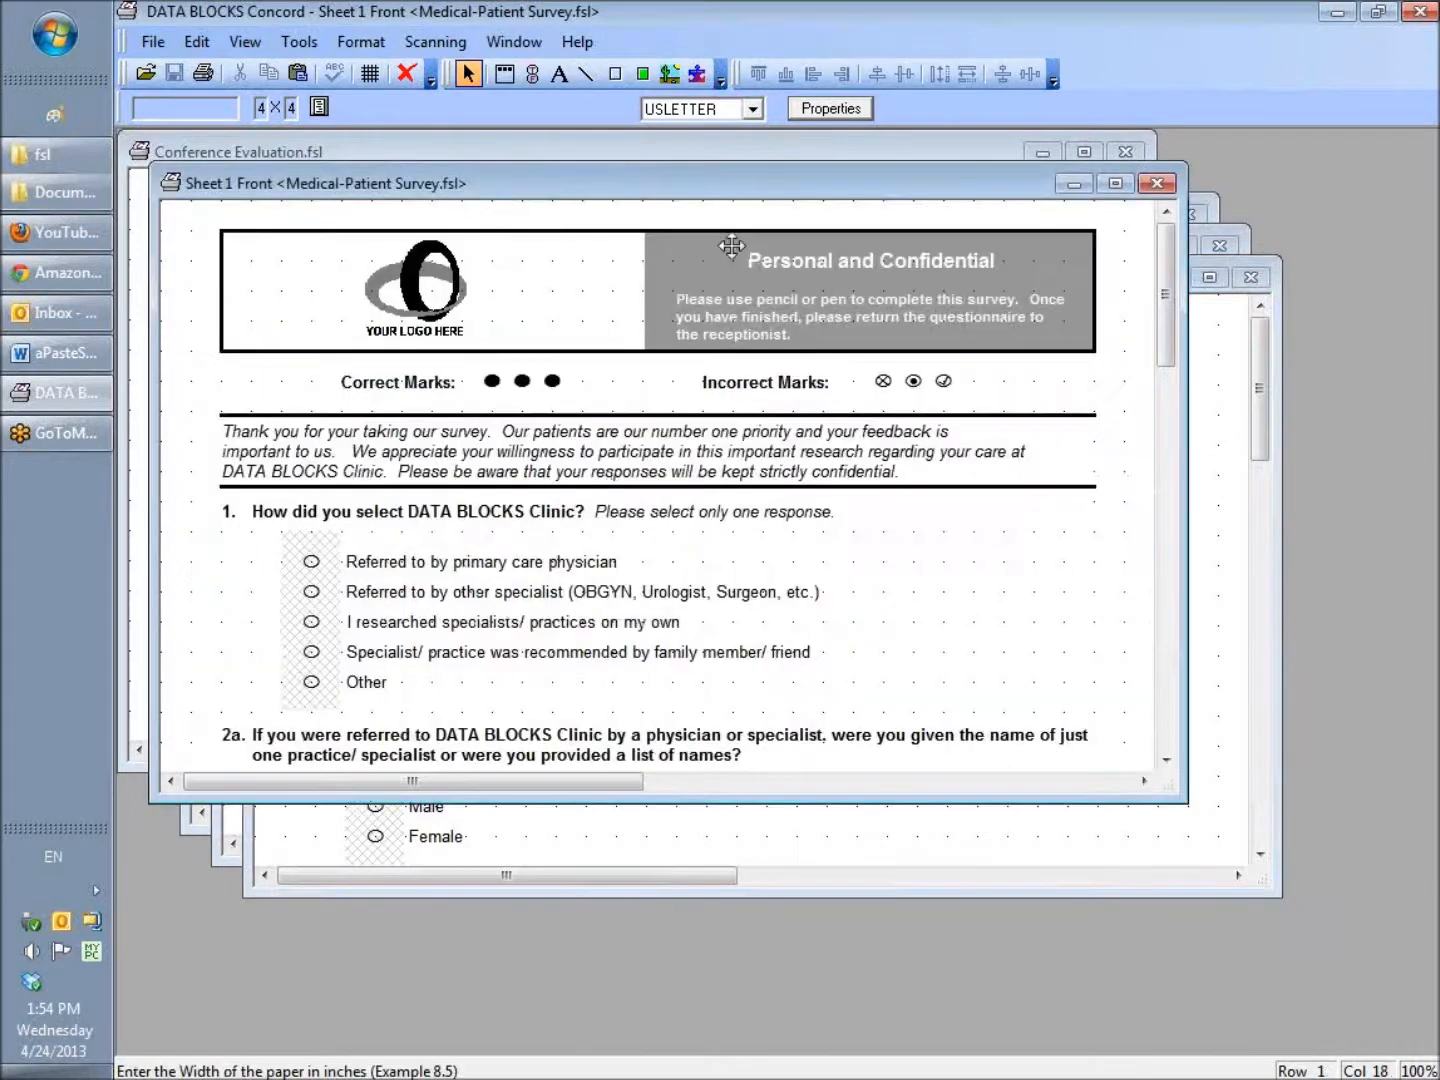
pyautogui.click(1115, 184)
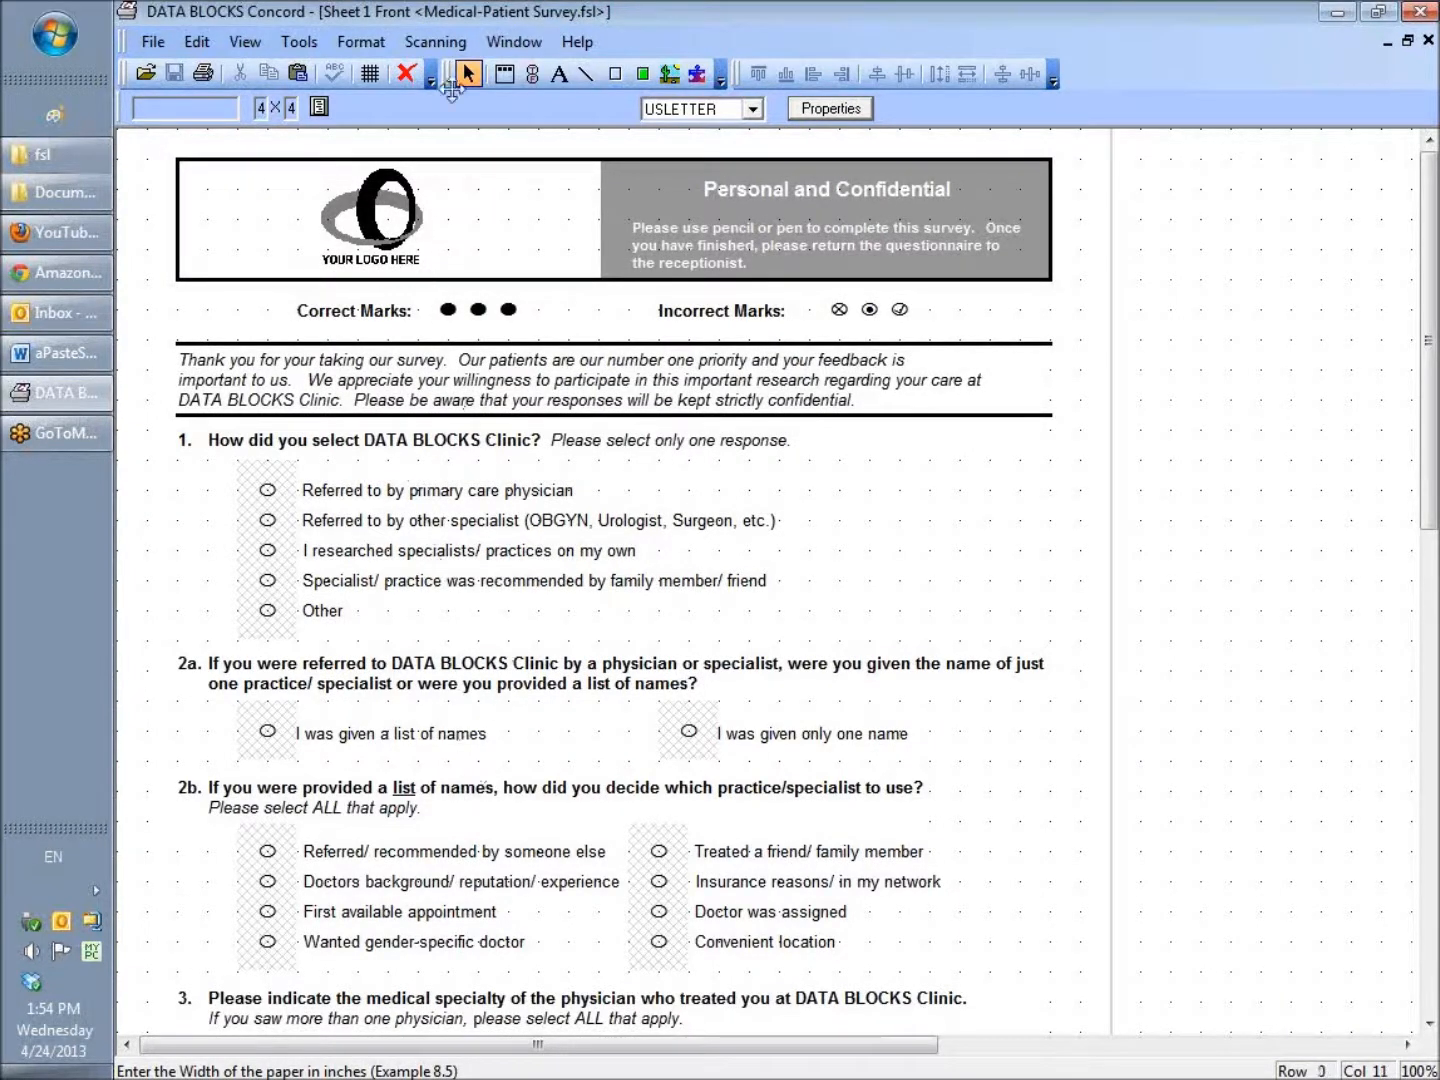
# View the Sheet 1 Back, Sheet 2 Front and Sheet 2 Back pages of the Medical-Patient Survey form in turn
pyautogui.click(517, 43)
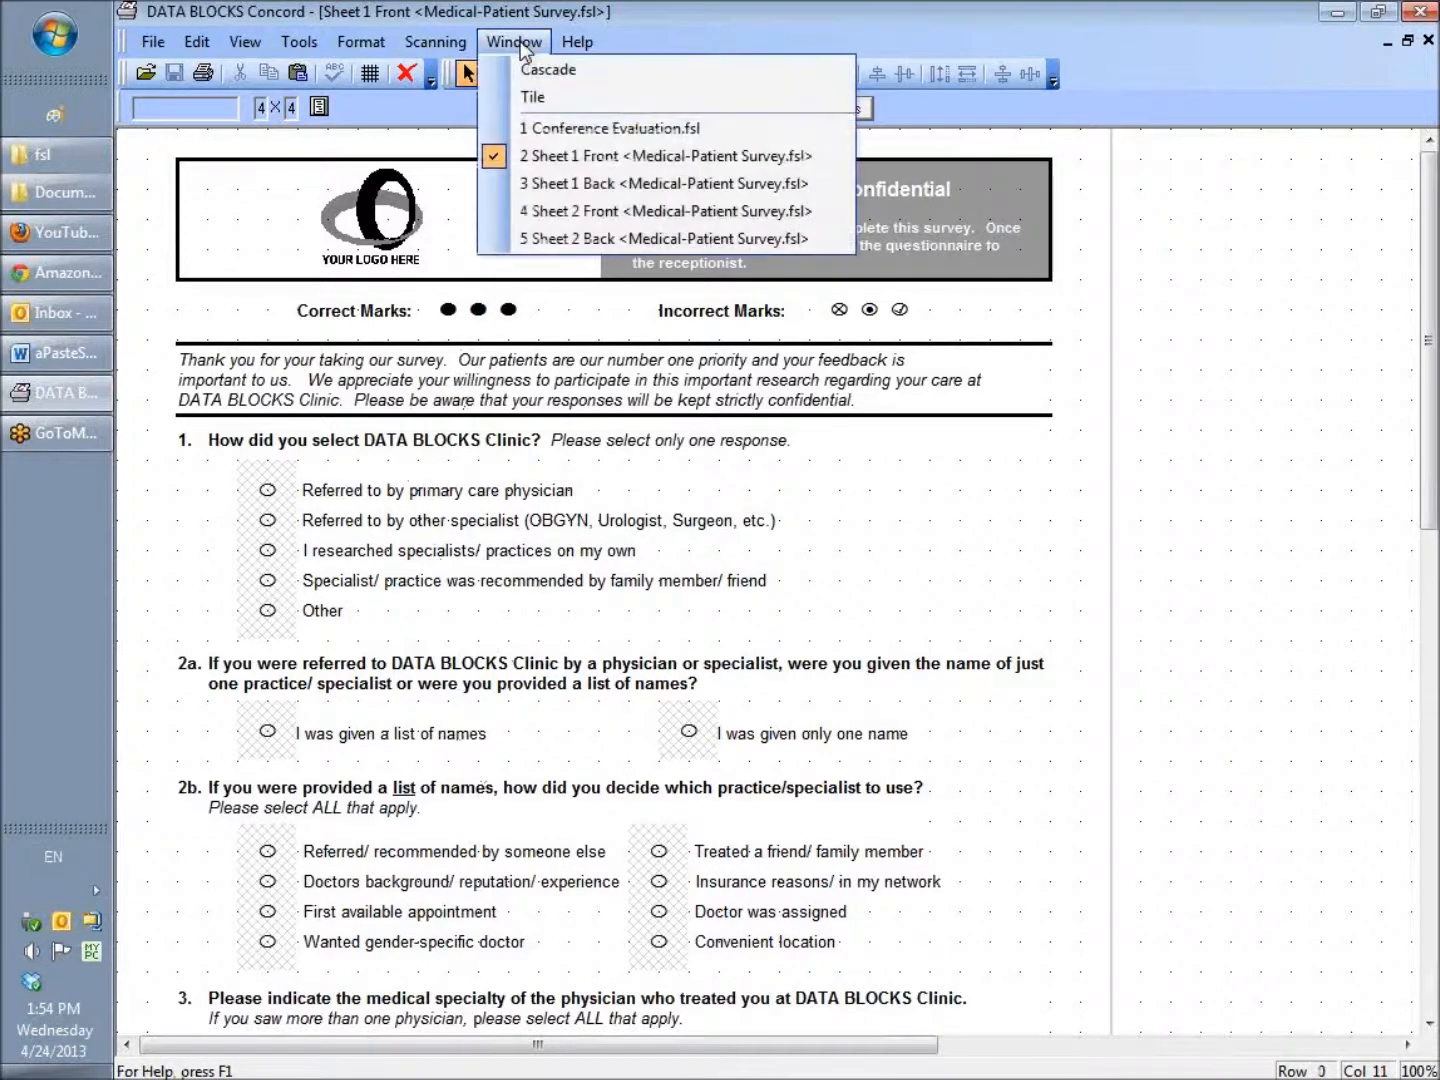
pyautogui.click(571, 185)
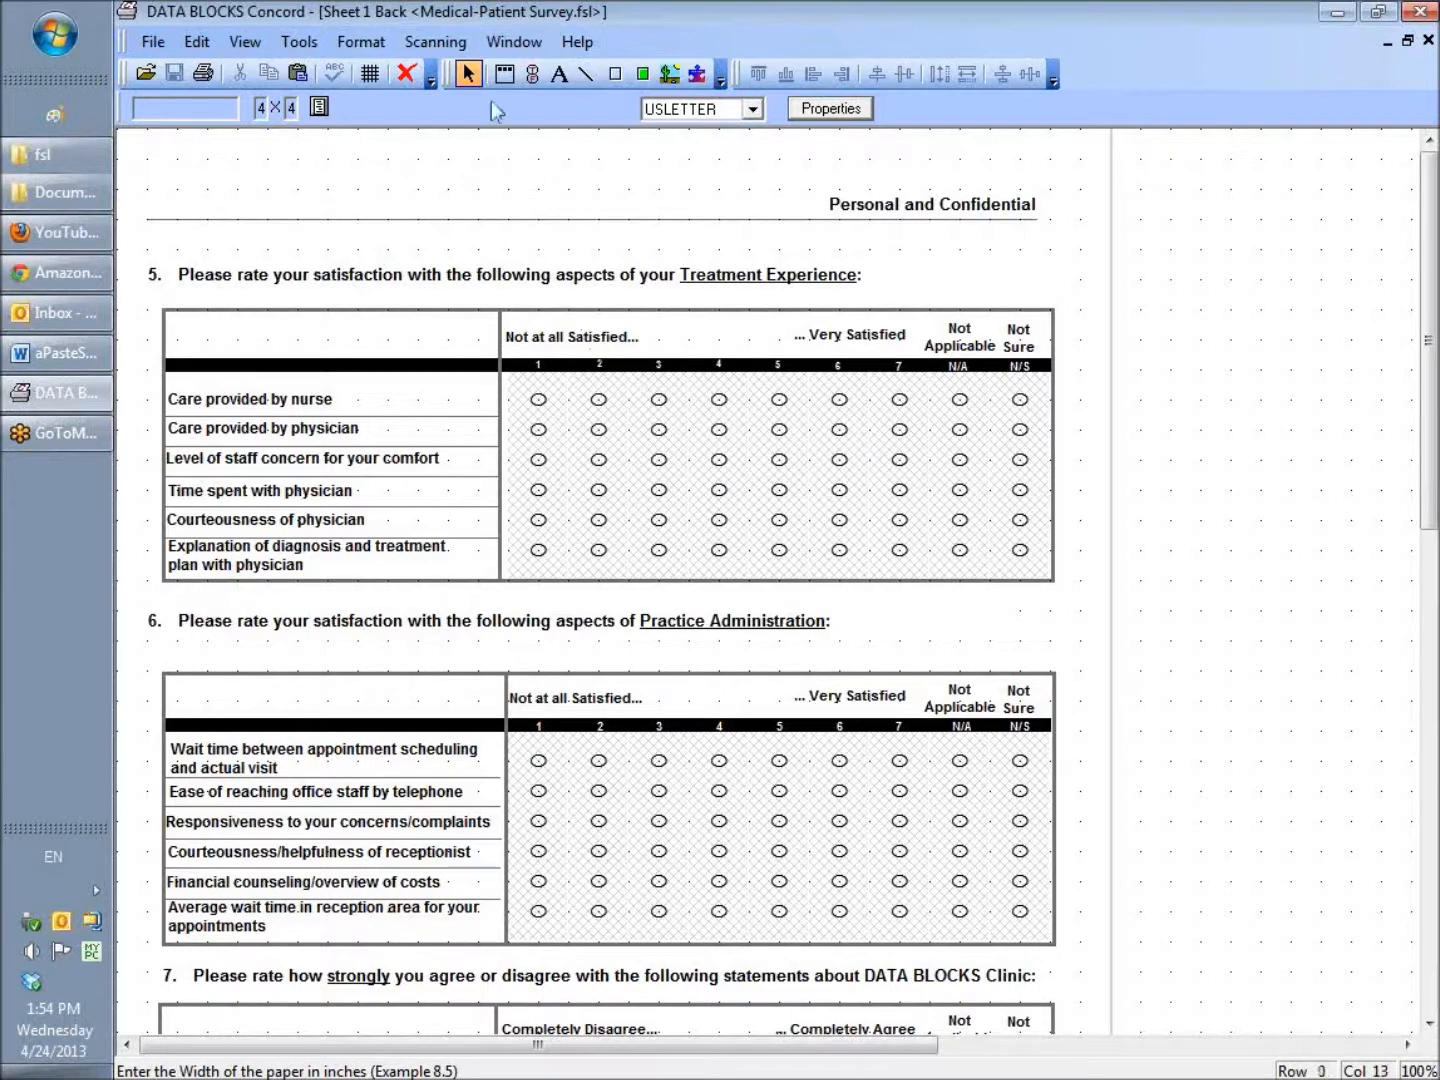
pyautogui.click(514, 41)
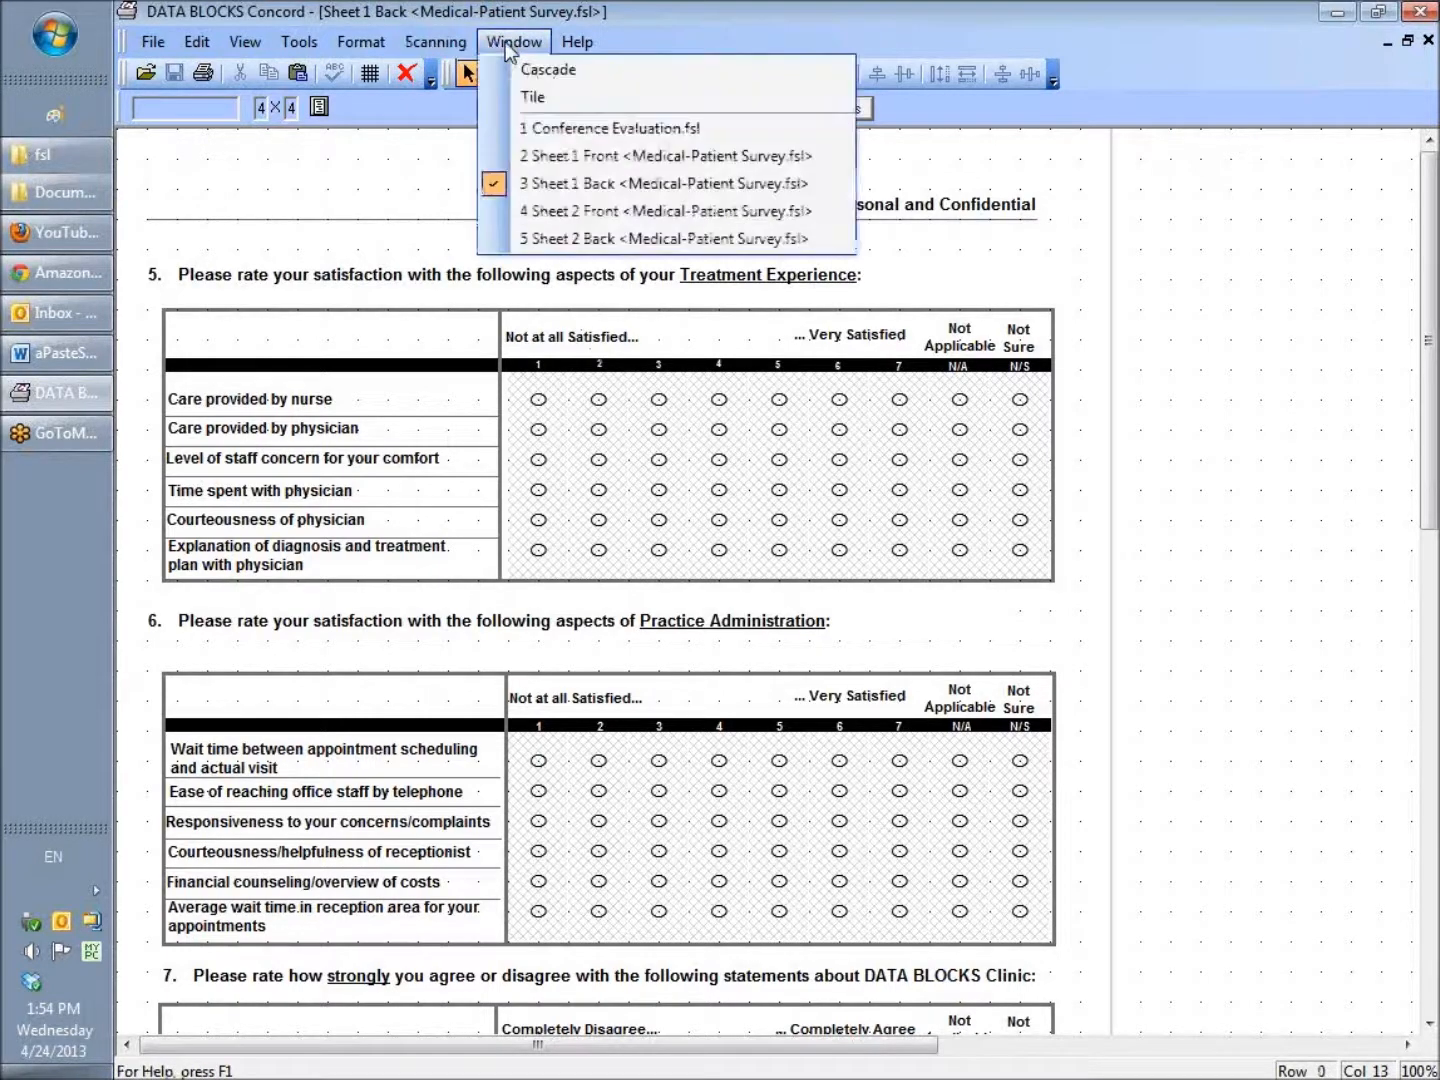
pyautogui.click(611, 210)
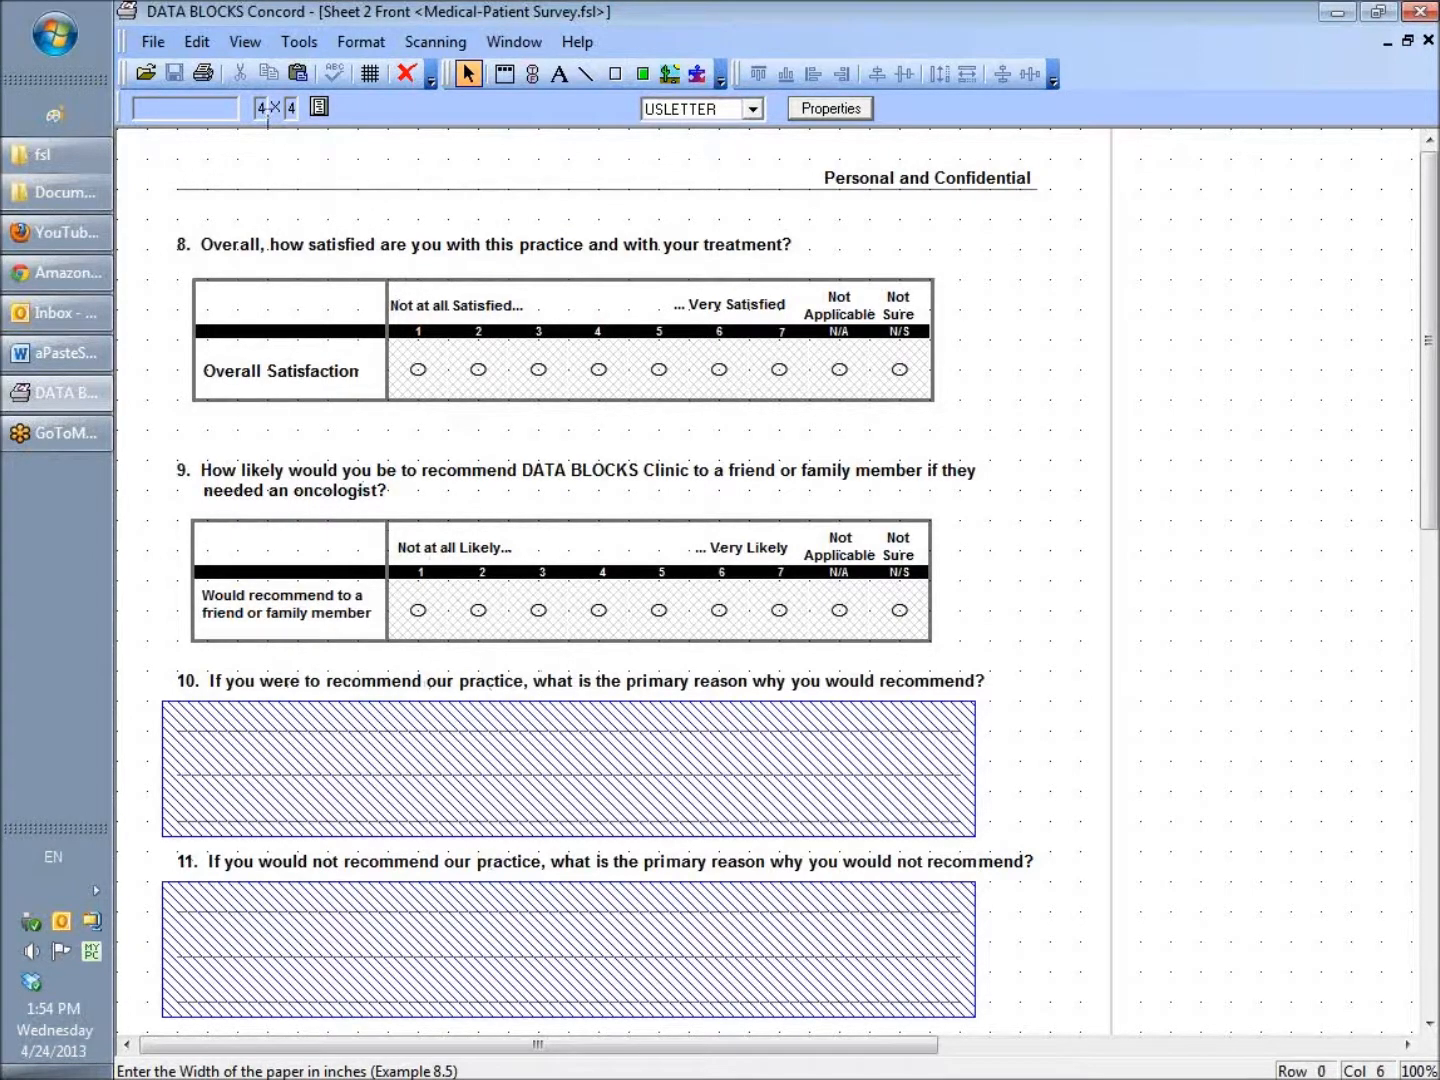
pyautogui.click(503, 42)
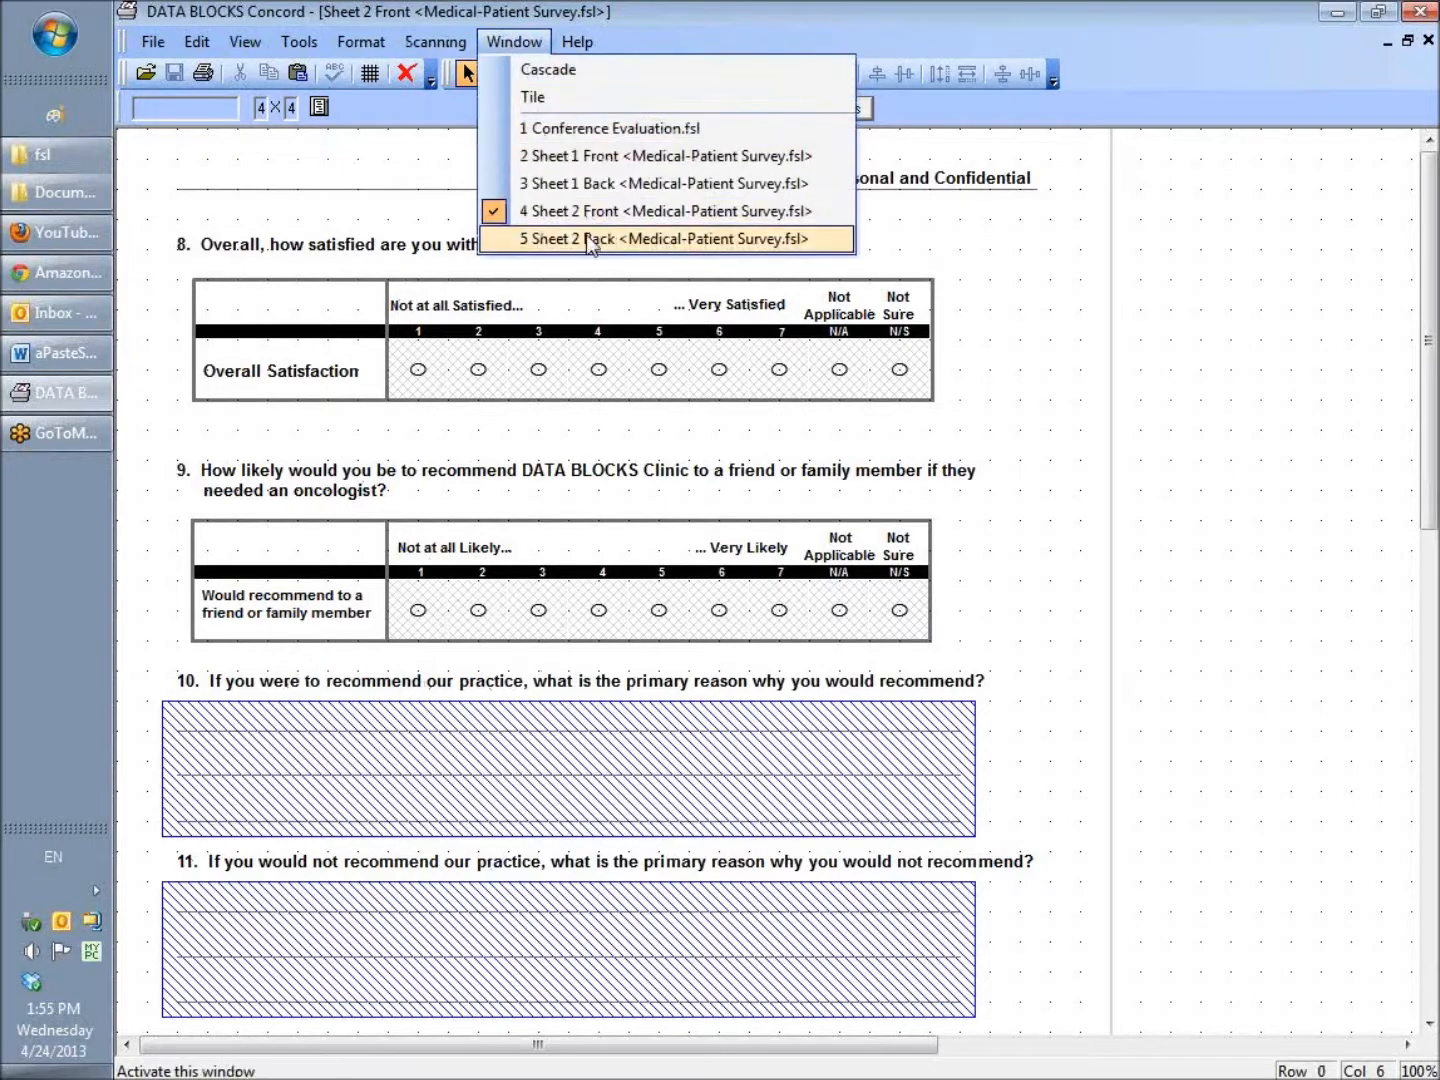
pyautogui.click(590, 240)
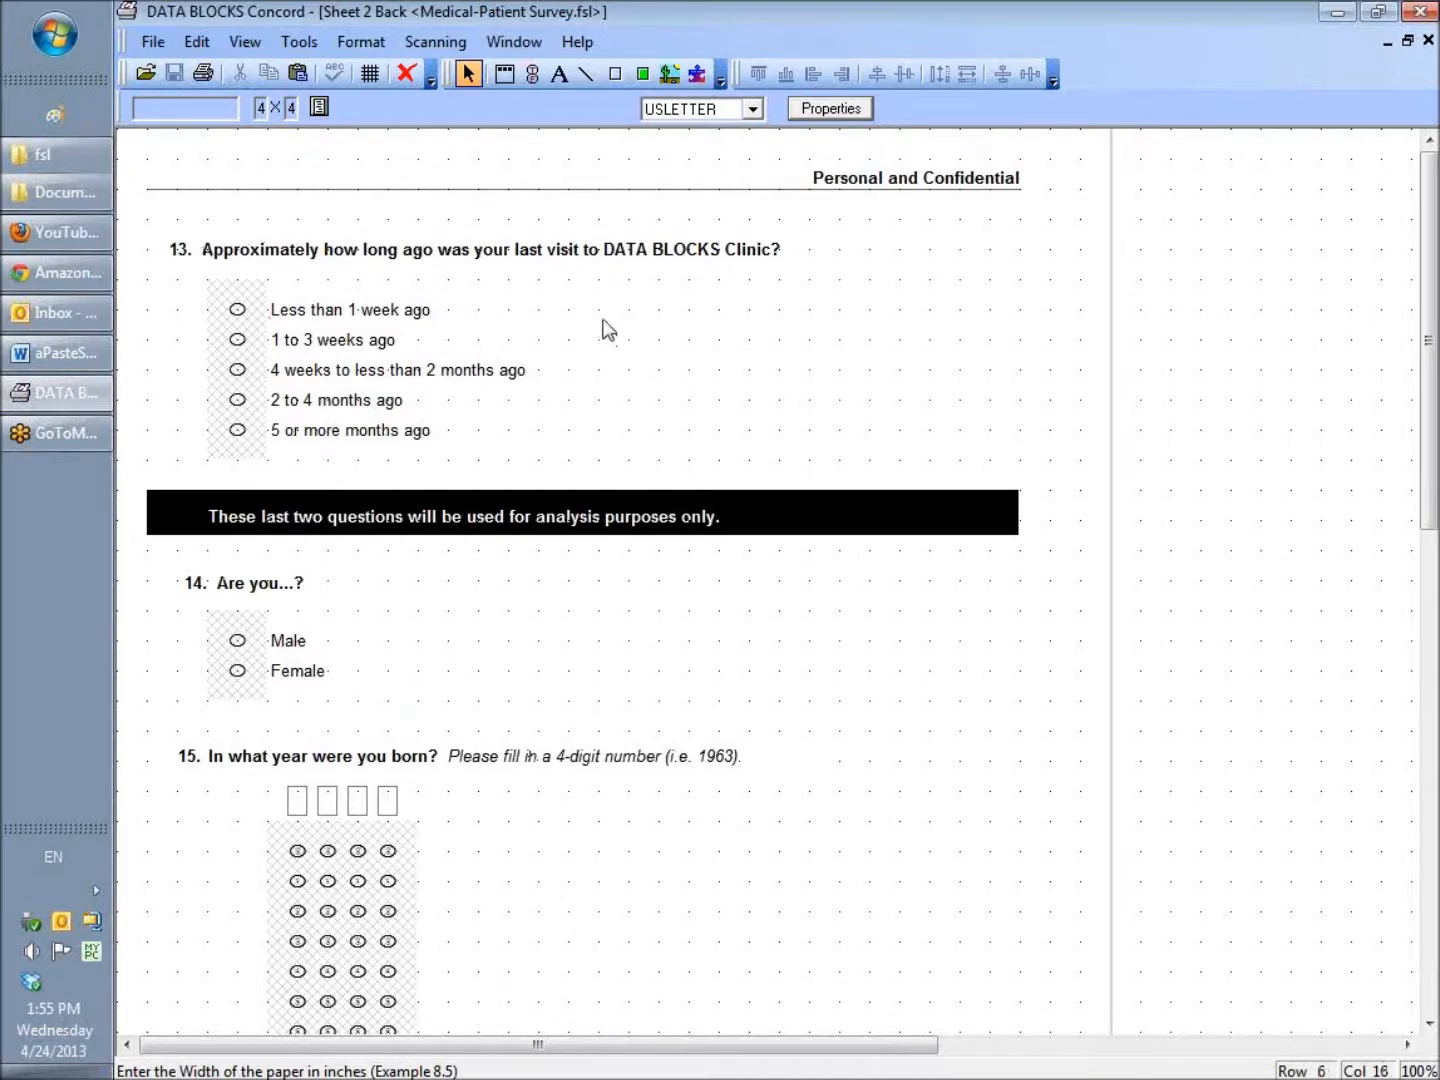
# Open the sample form SurveyofSurveys.fsl in a maximized window and look over the form from top to bottom
pyautogui.click(150, 45)
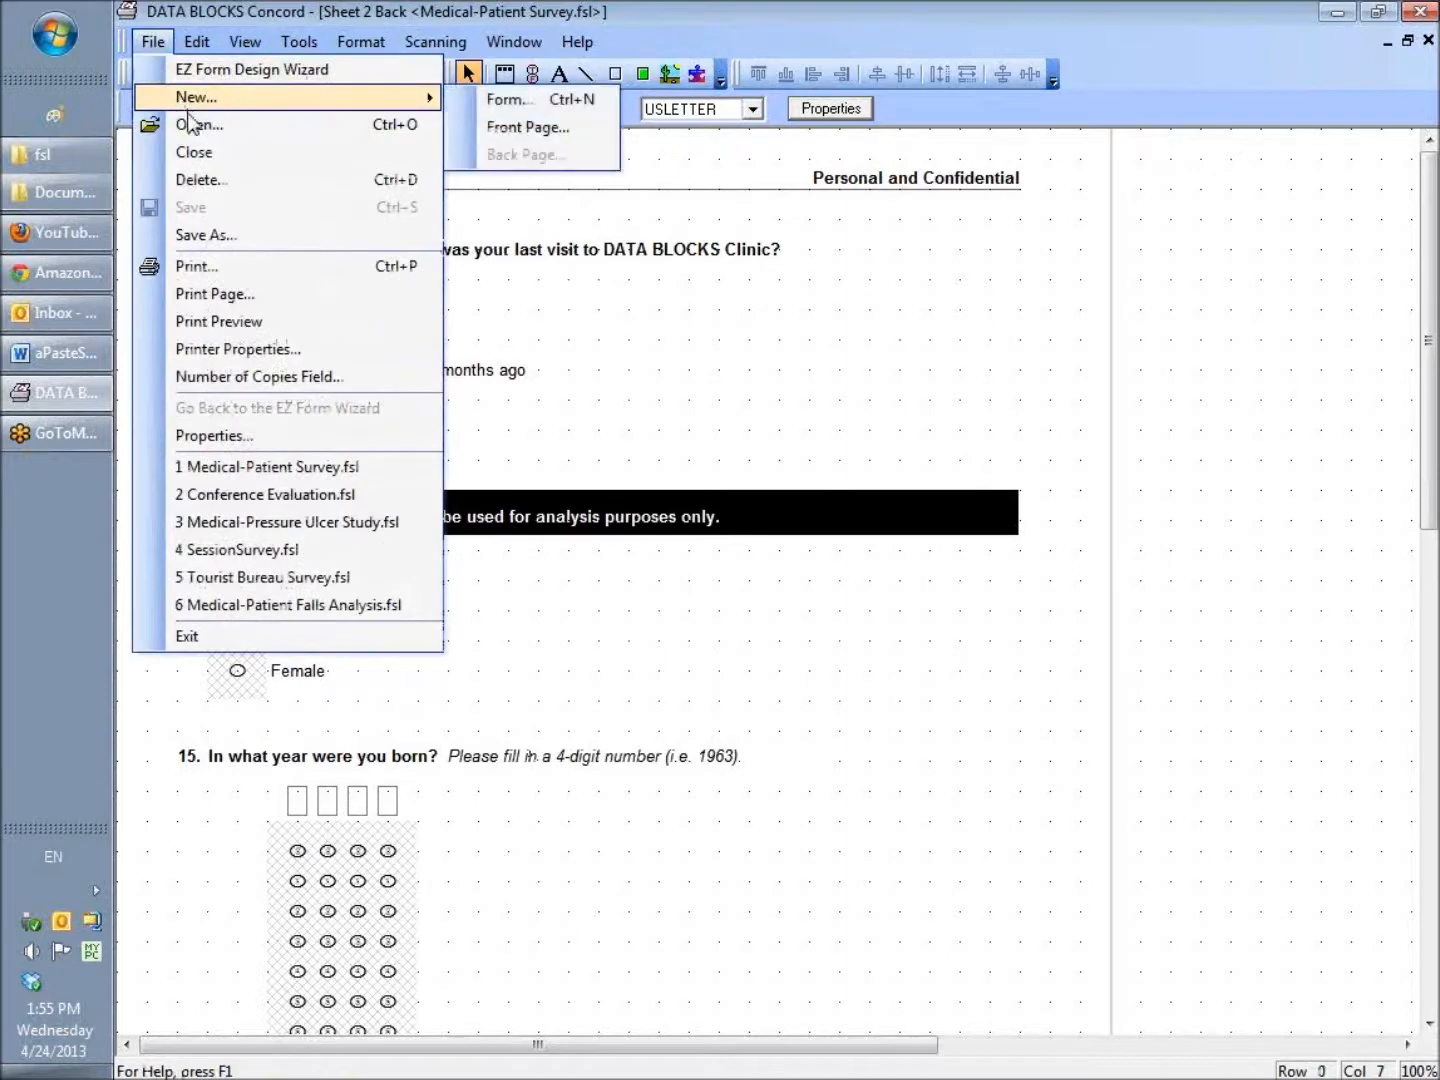
pyautogui.click(190, 121)
pyautogui.moveTo(1111, 499); pyautogui.dragTo(1097, 648)
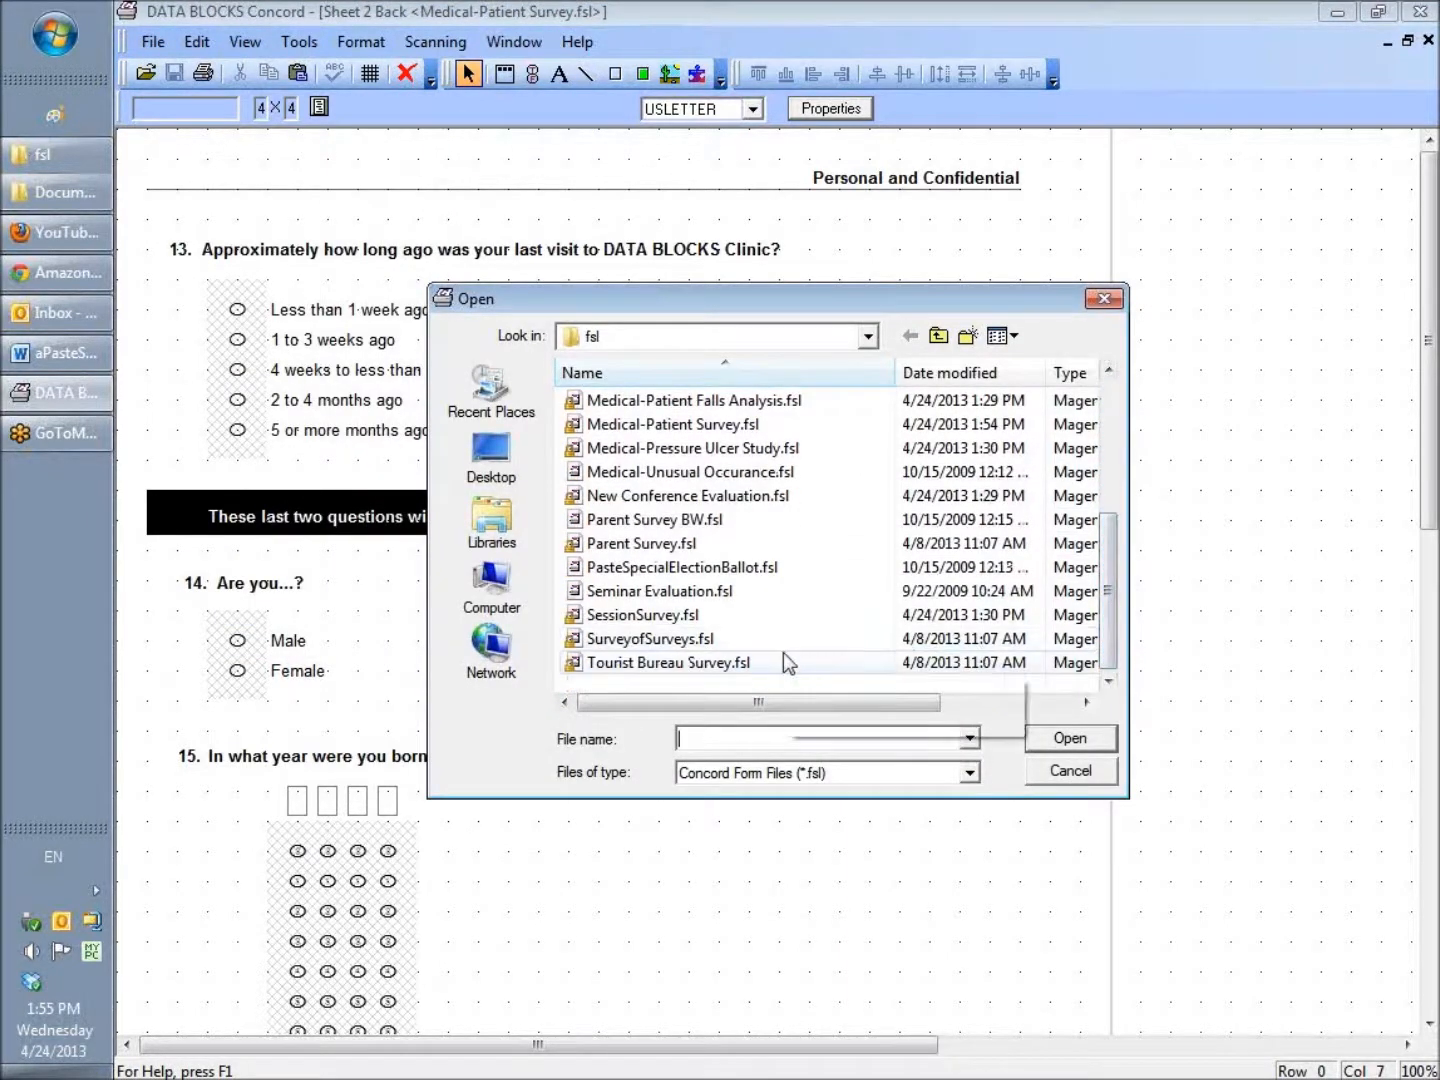
pyautogui.click(675, 648)
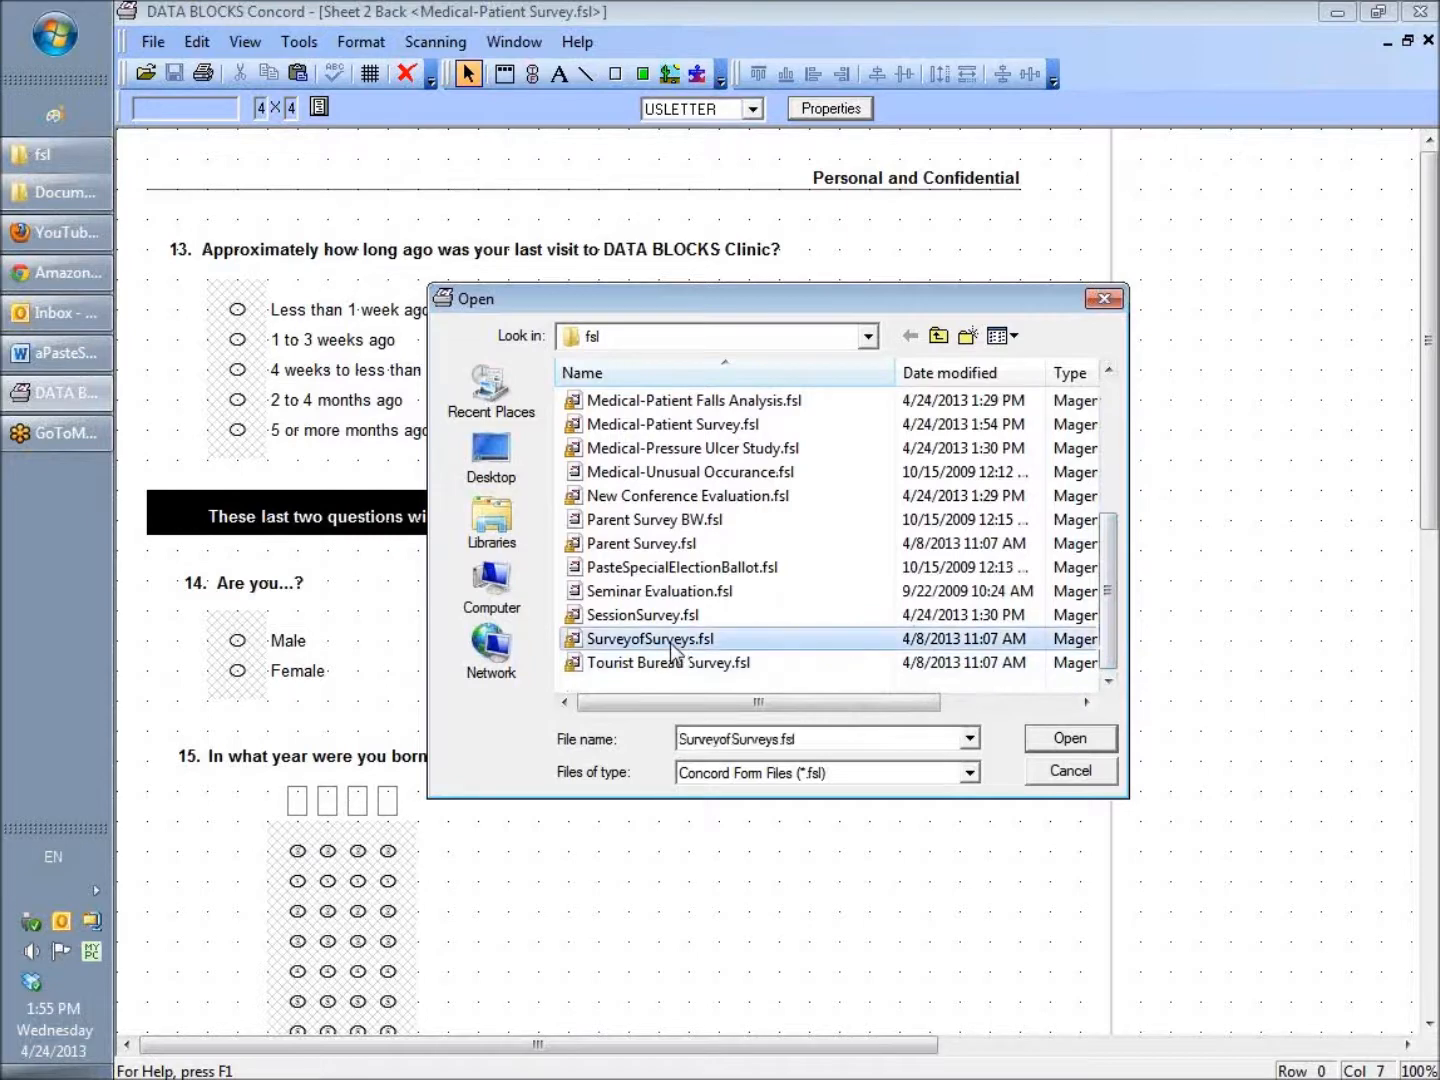
pyautogui.click(672, 644)
pyautogui.click(570, 642)
pyautogui.doubleClick(570, 641)
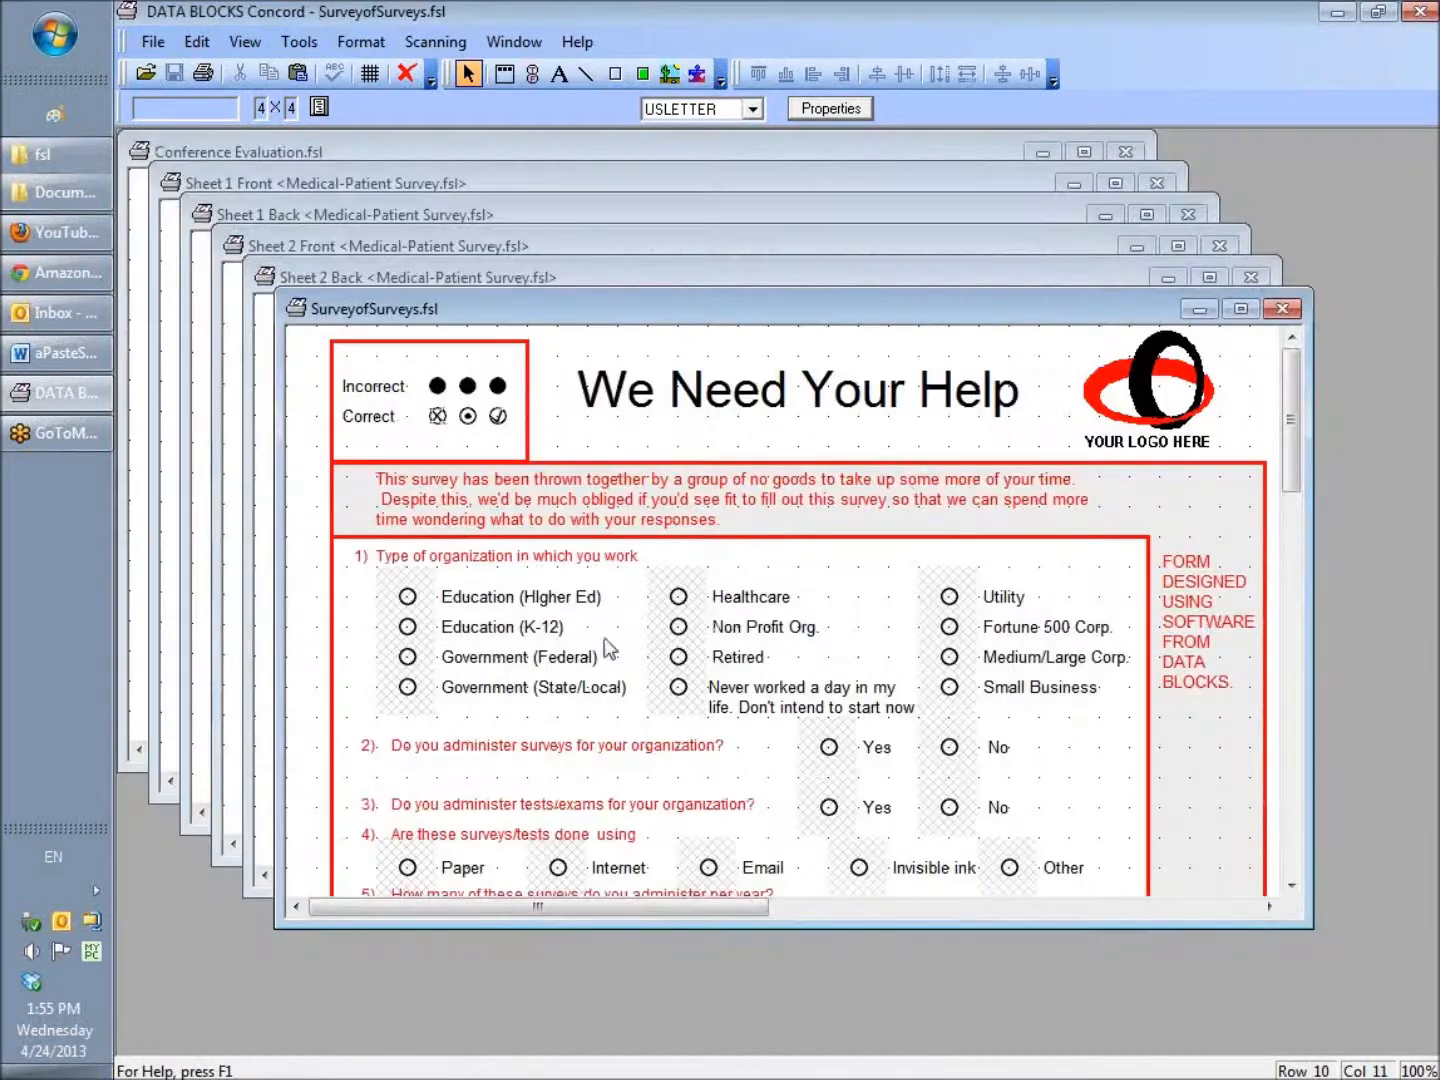
pyautogui.click(1240, 309)
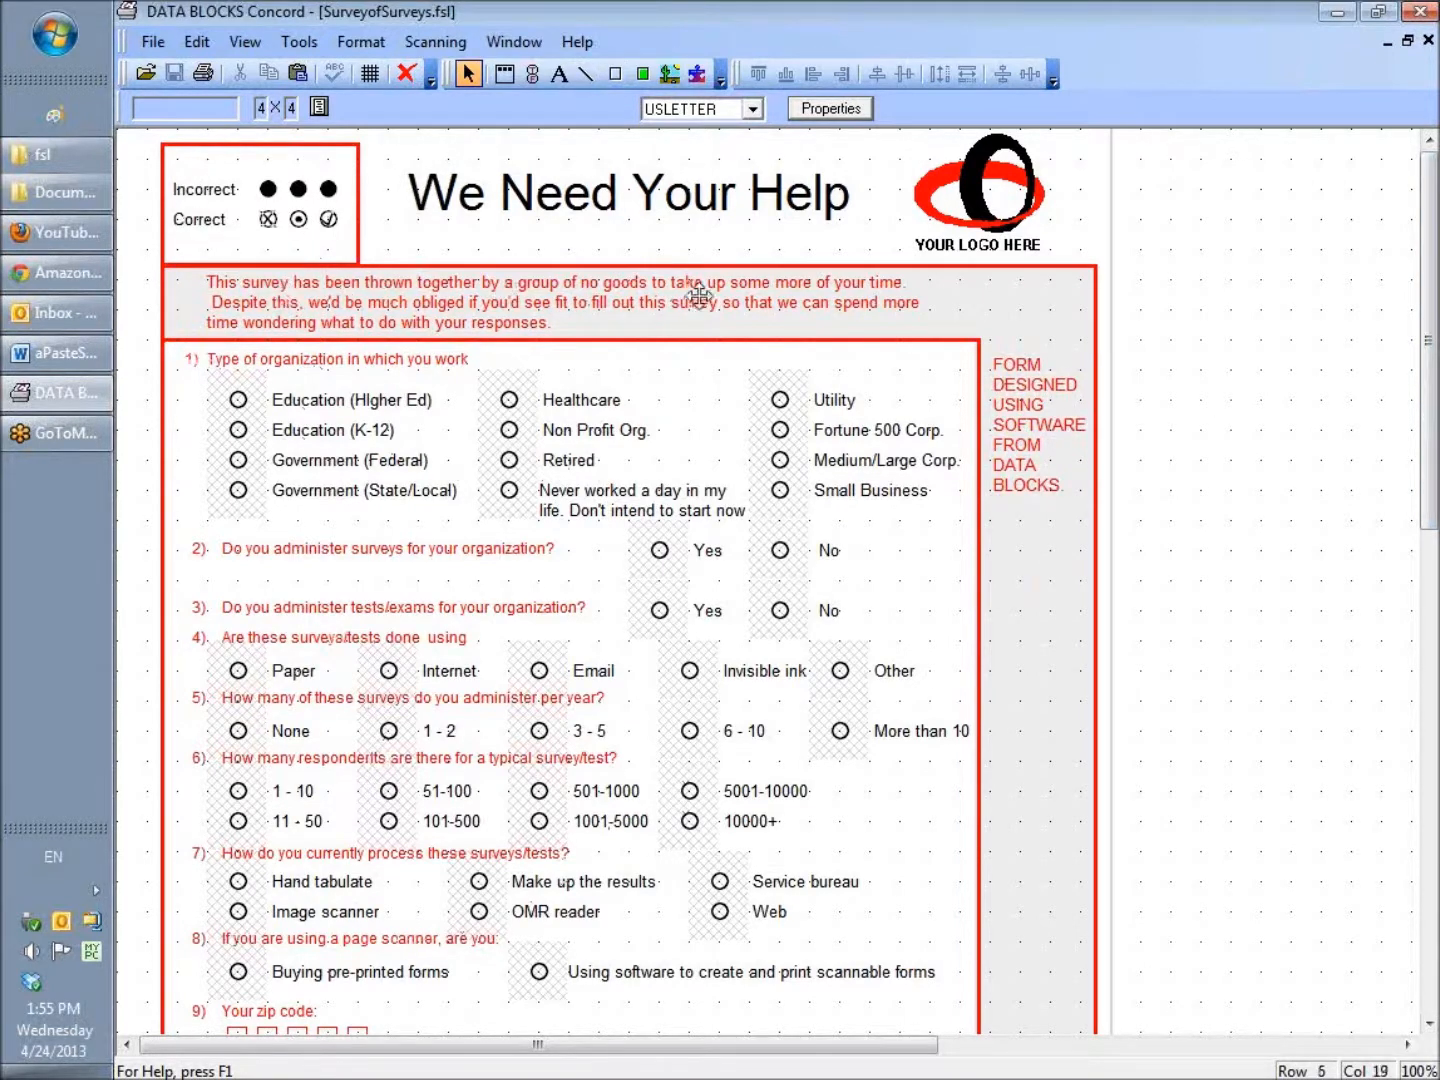
pyautogui.moveTo(1435, 432); pyautogui.dragTo(1436, 630)
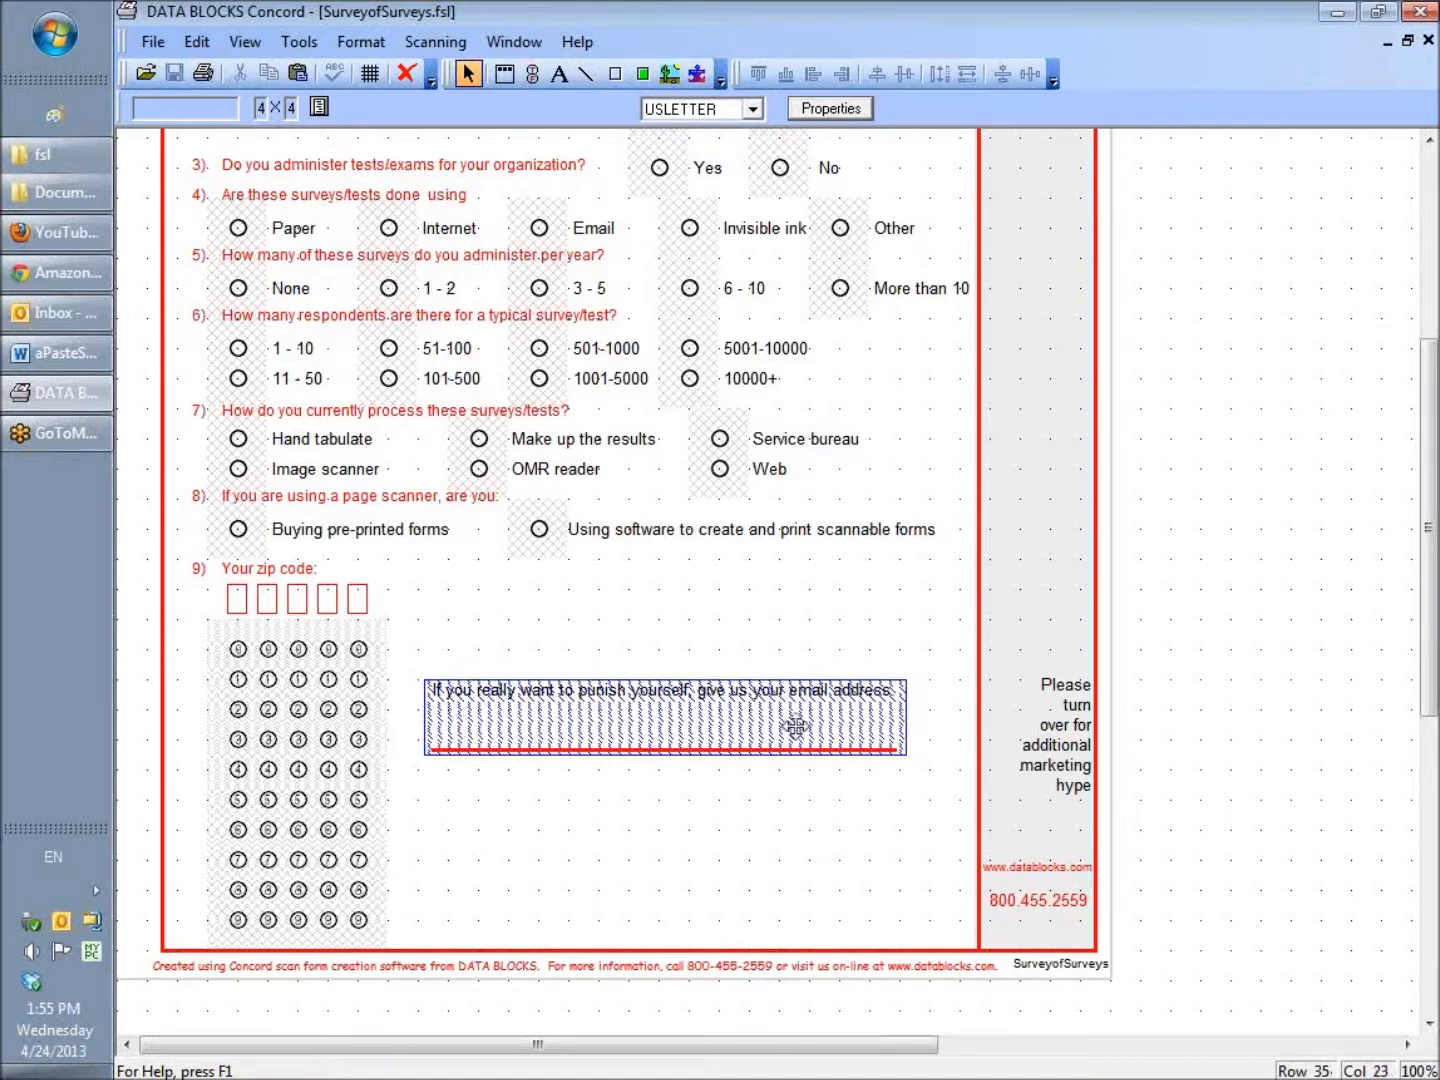
pyautogui.moveTo(1428, 545); pyautogui.dragTo(1432, 335)
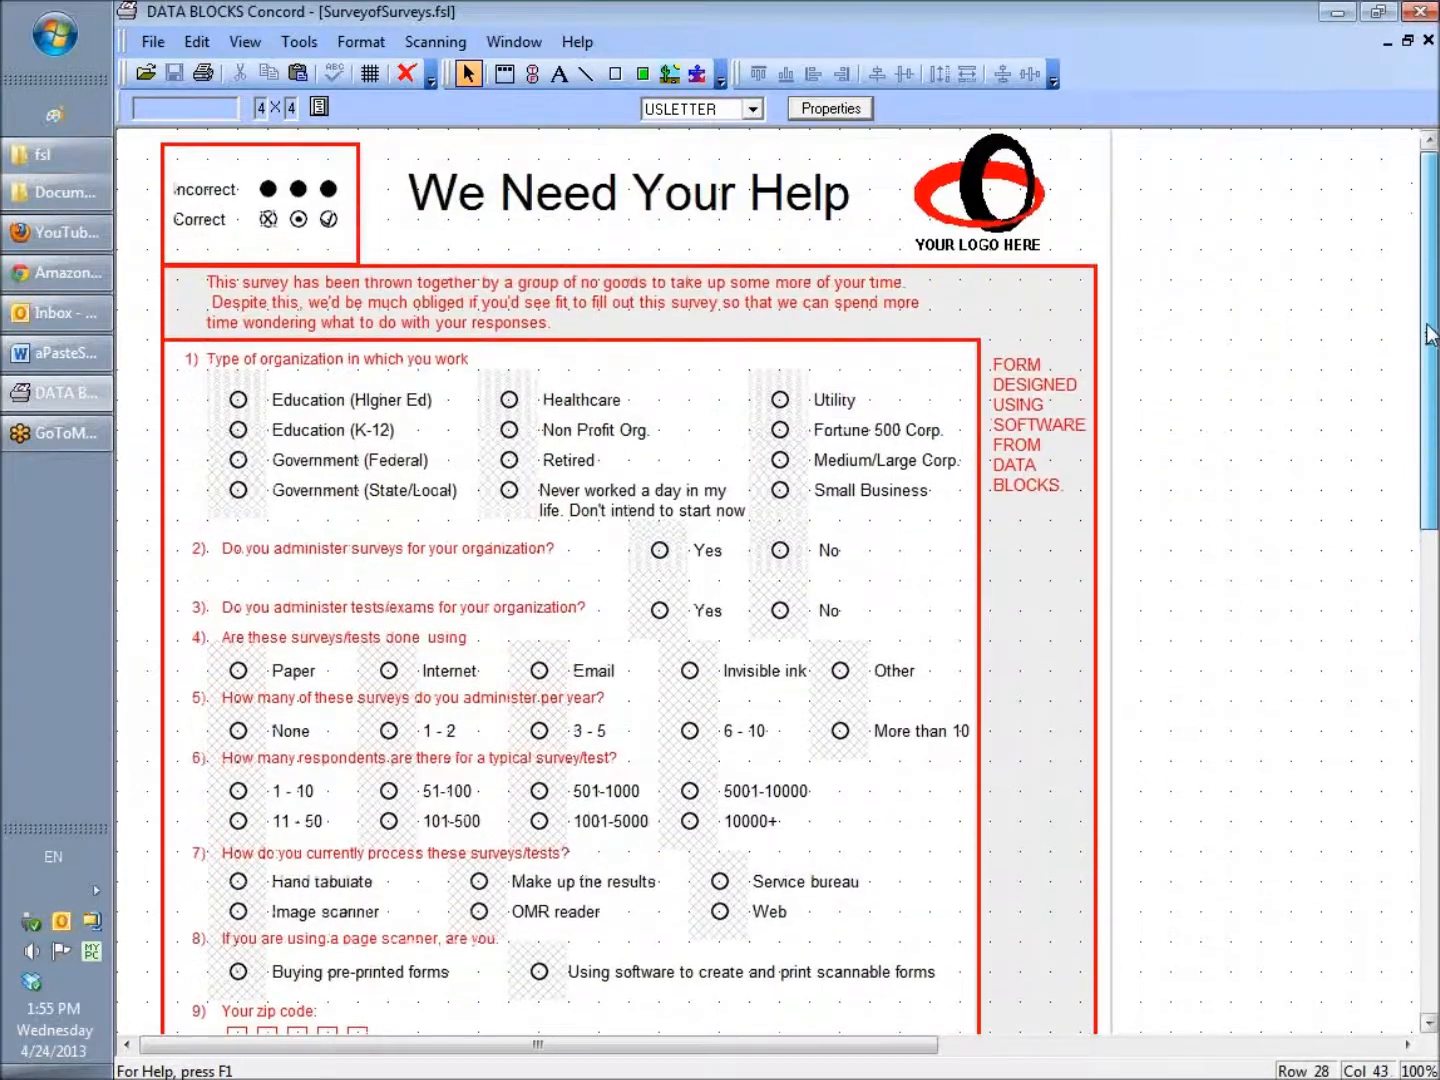
# Open the sample form Tourist Bureau Survey.fsl from the fsl folder
pyautogui.click(153, 41)
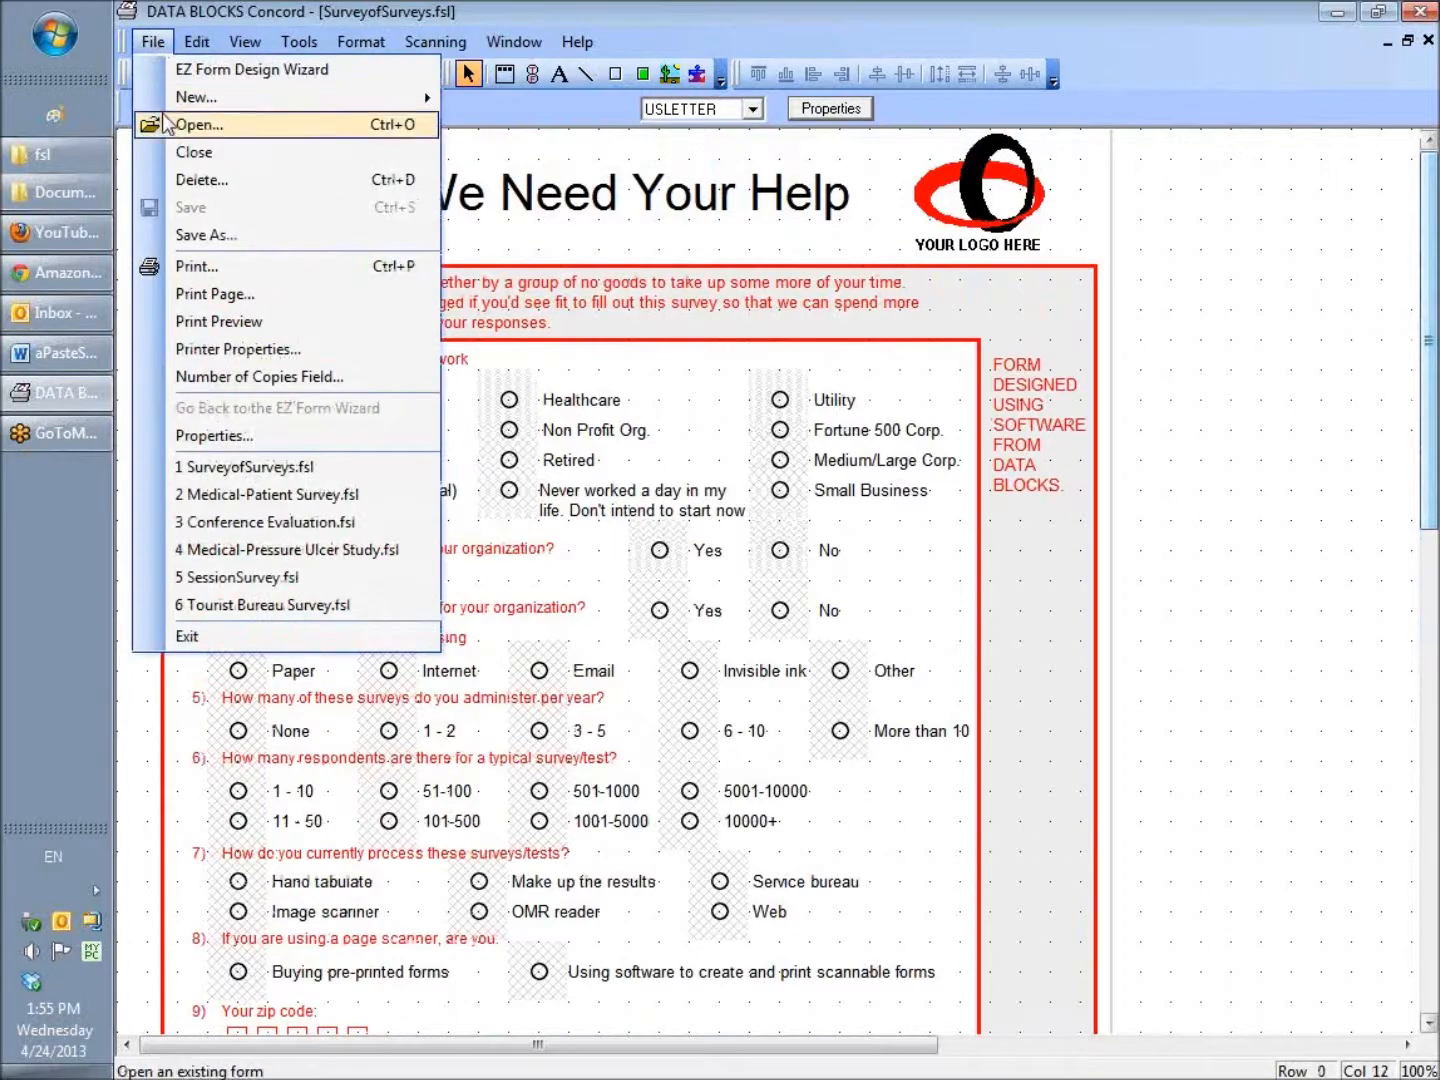
pyautogui.click(186, 126)
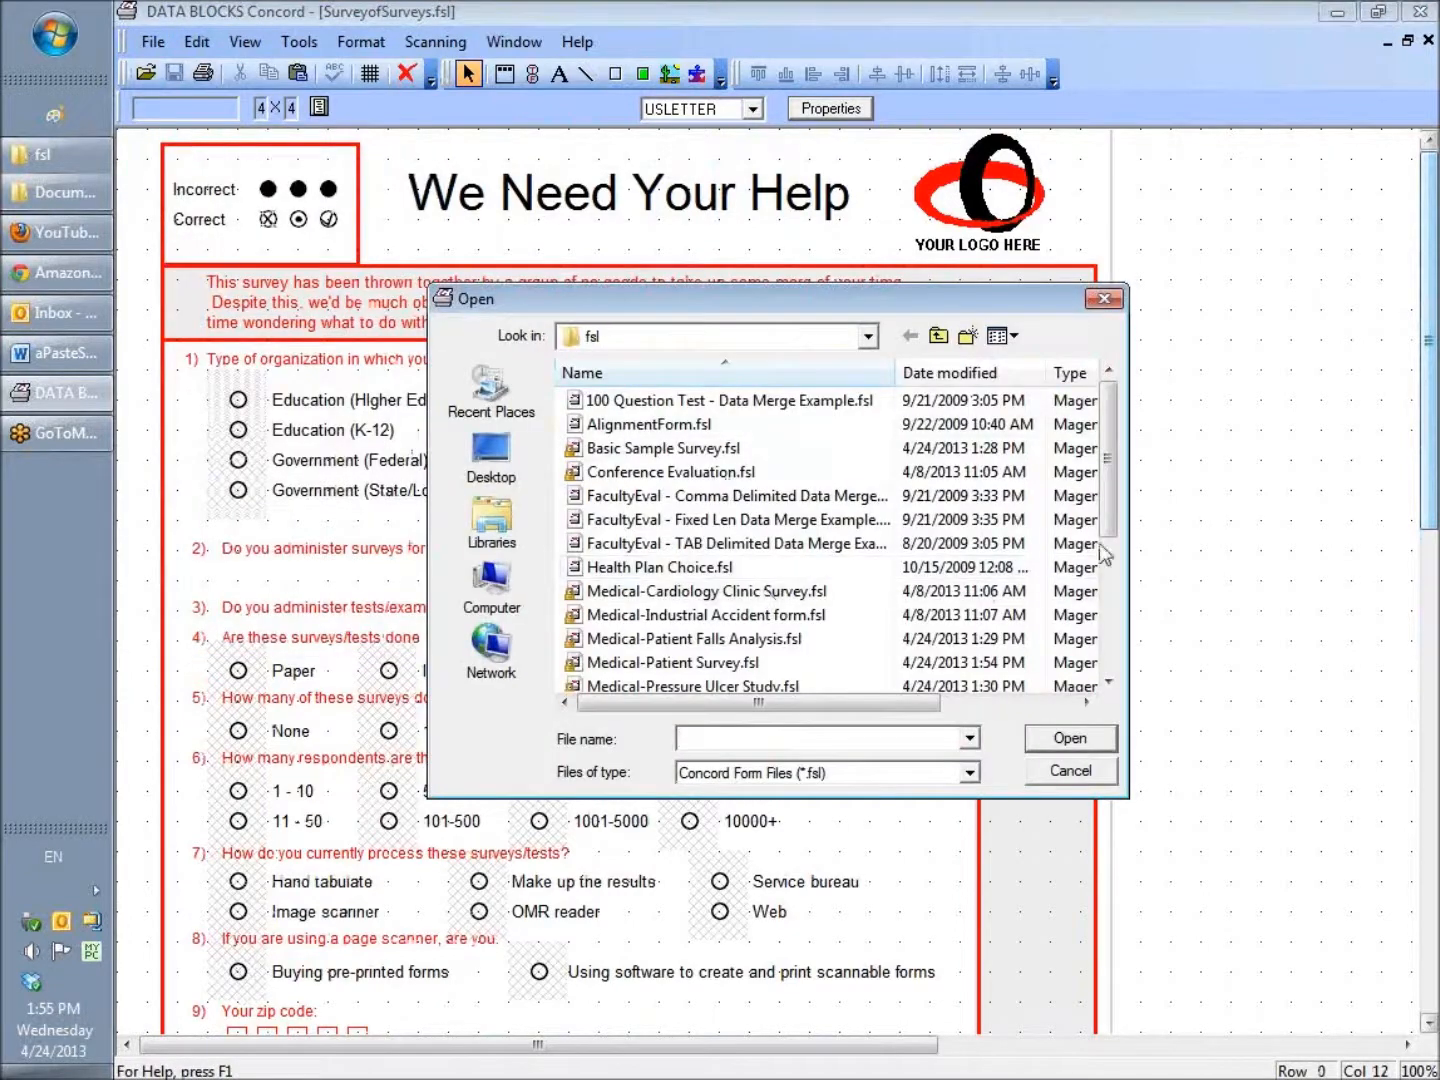
pyautogui.click(1107, 553)
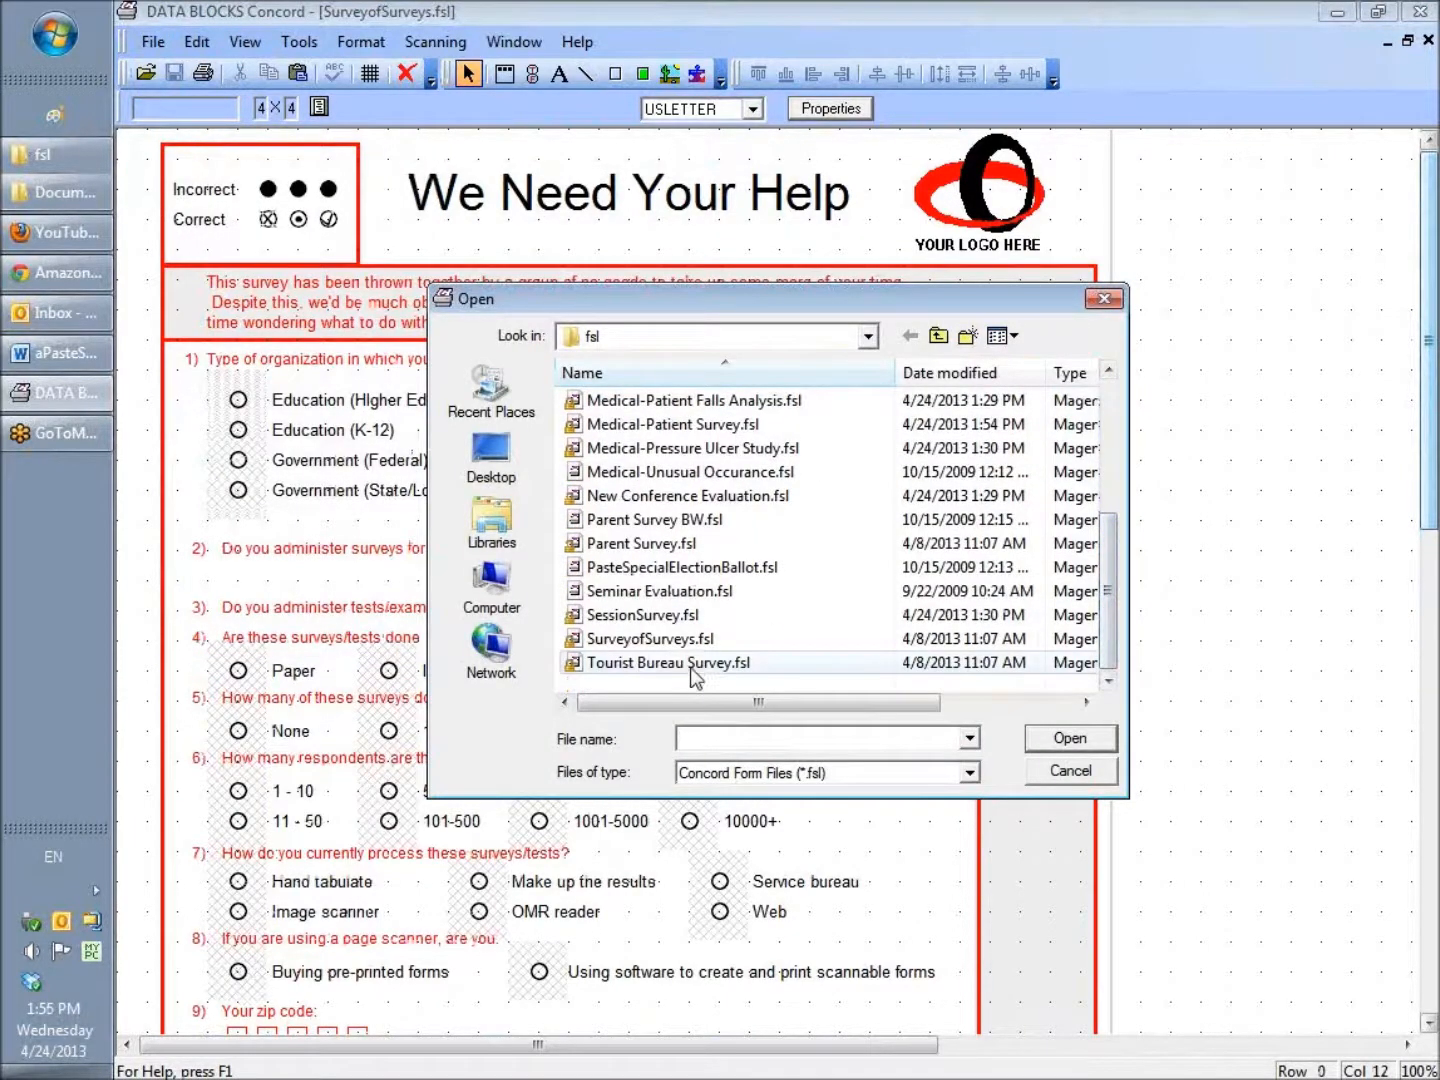
pyautogui.doubleClick(668, 661)
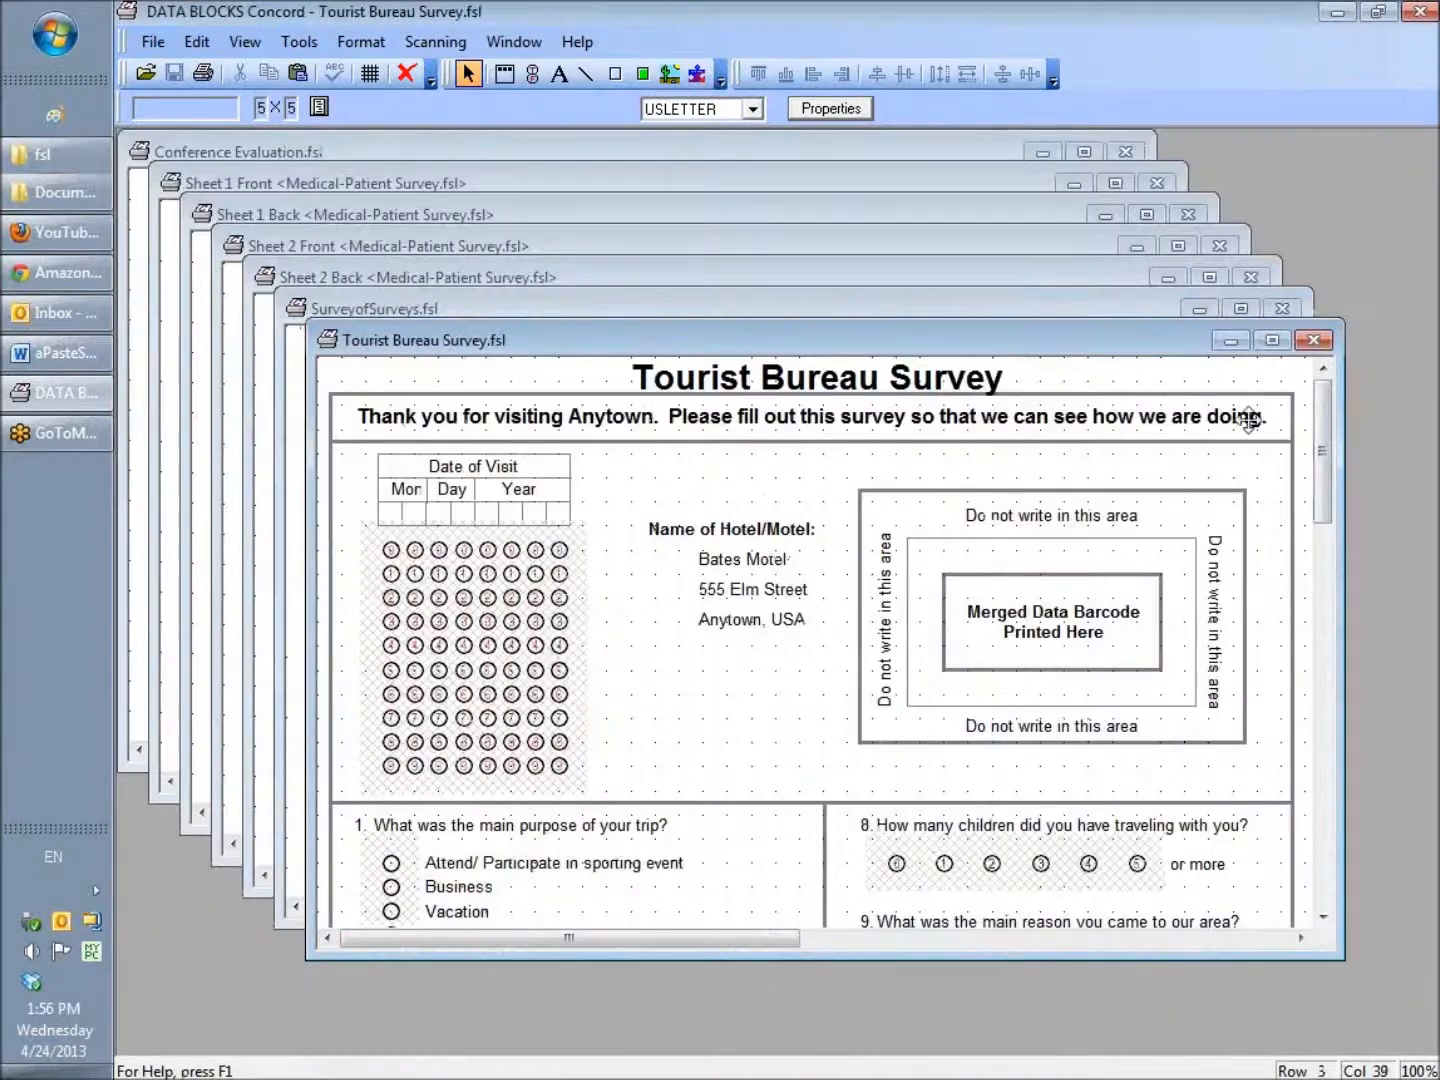
# Maximize the Tourist Bureau Survey form and look over it from its title down to the last questions
pyautogui.click(1273, 339)
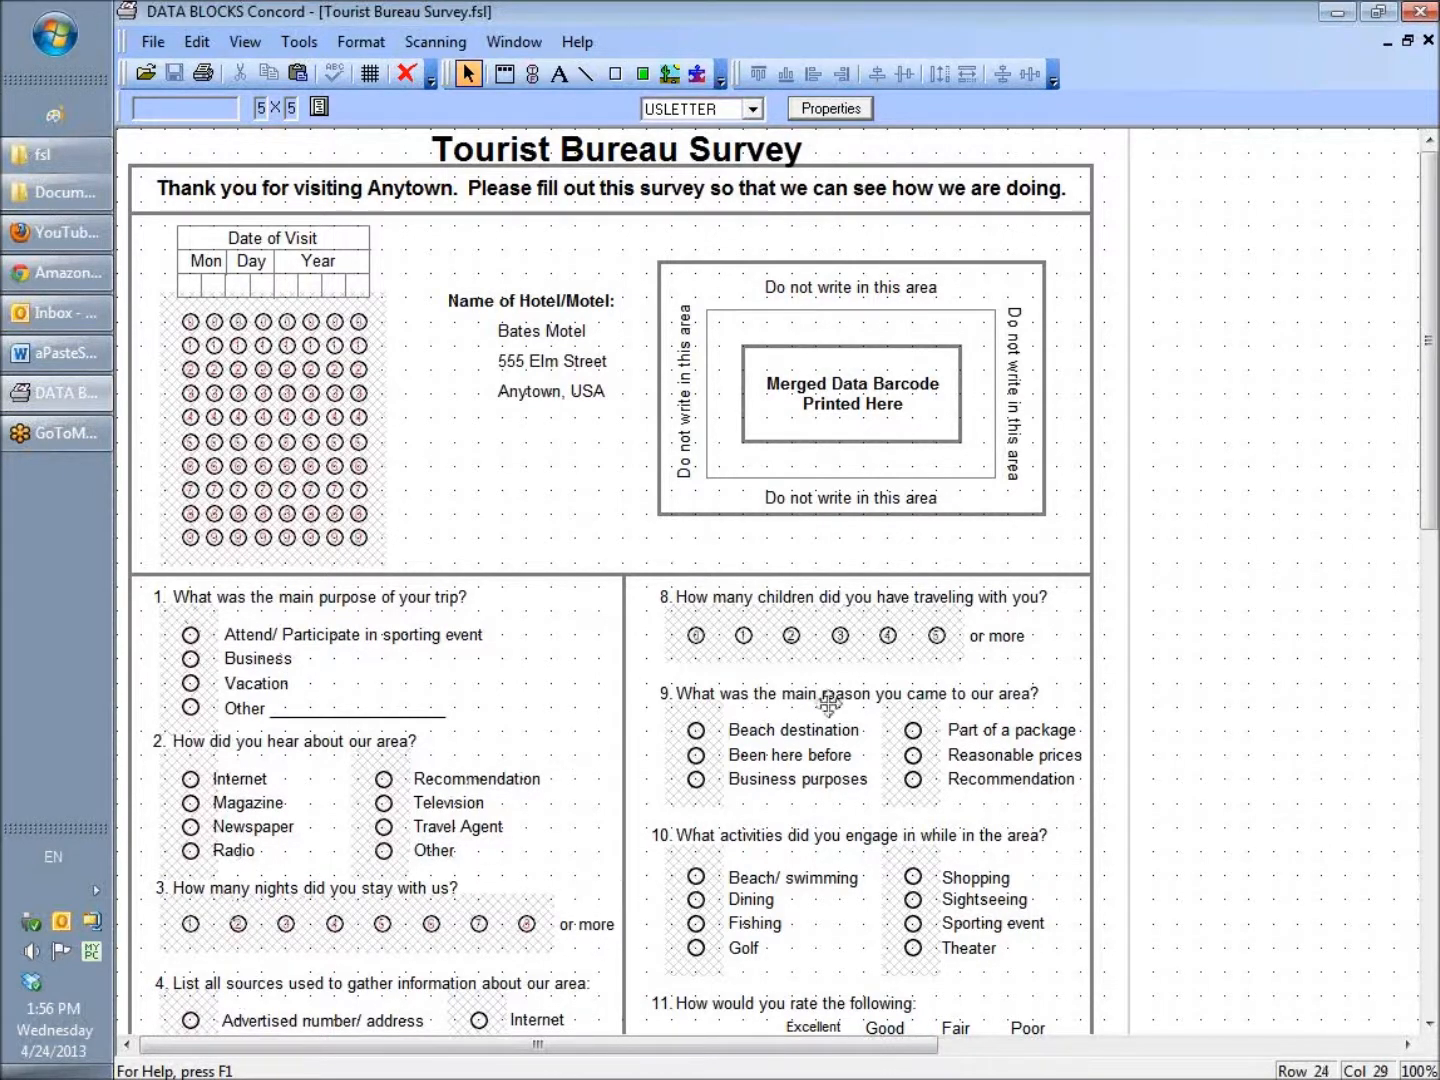
pyautogui.moveTo(1428, 440); pyautogui.dragTo(1421, 625)
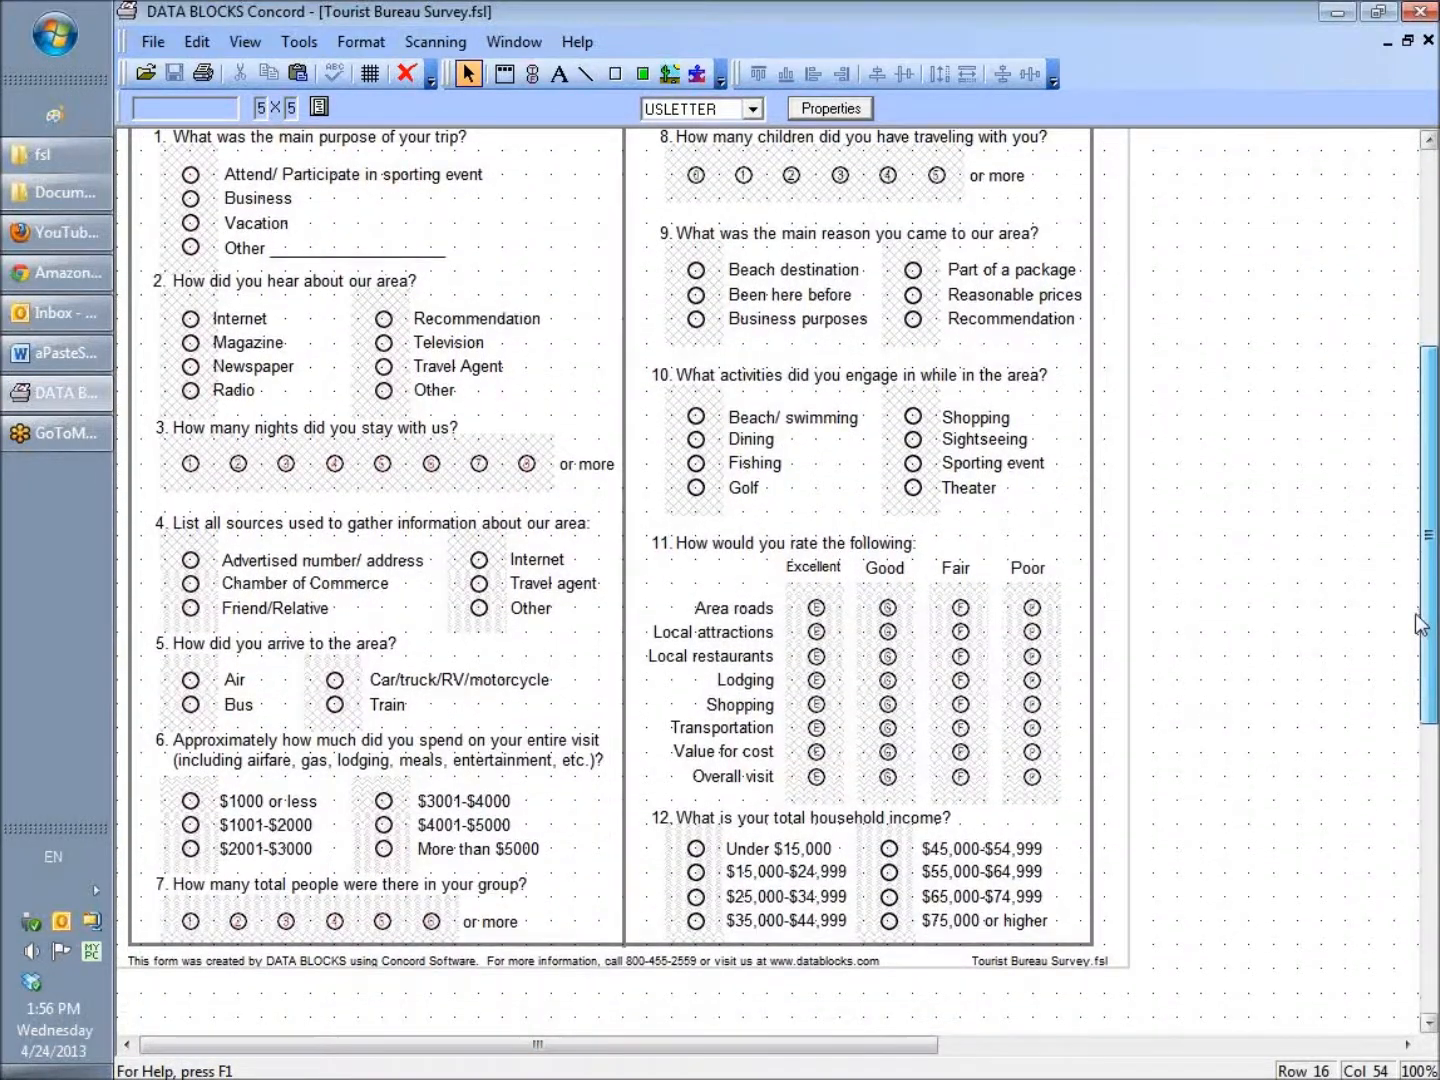
pyautogui.moveTo(1420, 625); pyautogui.dragTo(1340, 305)
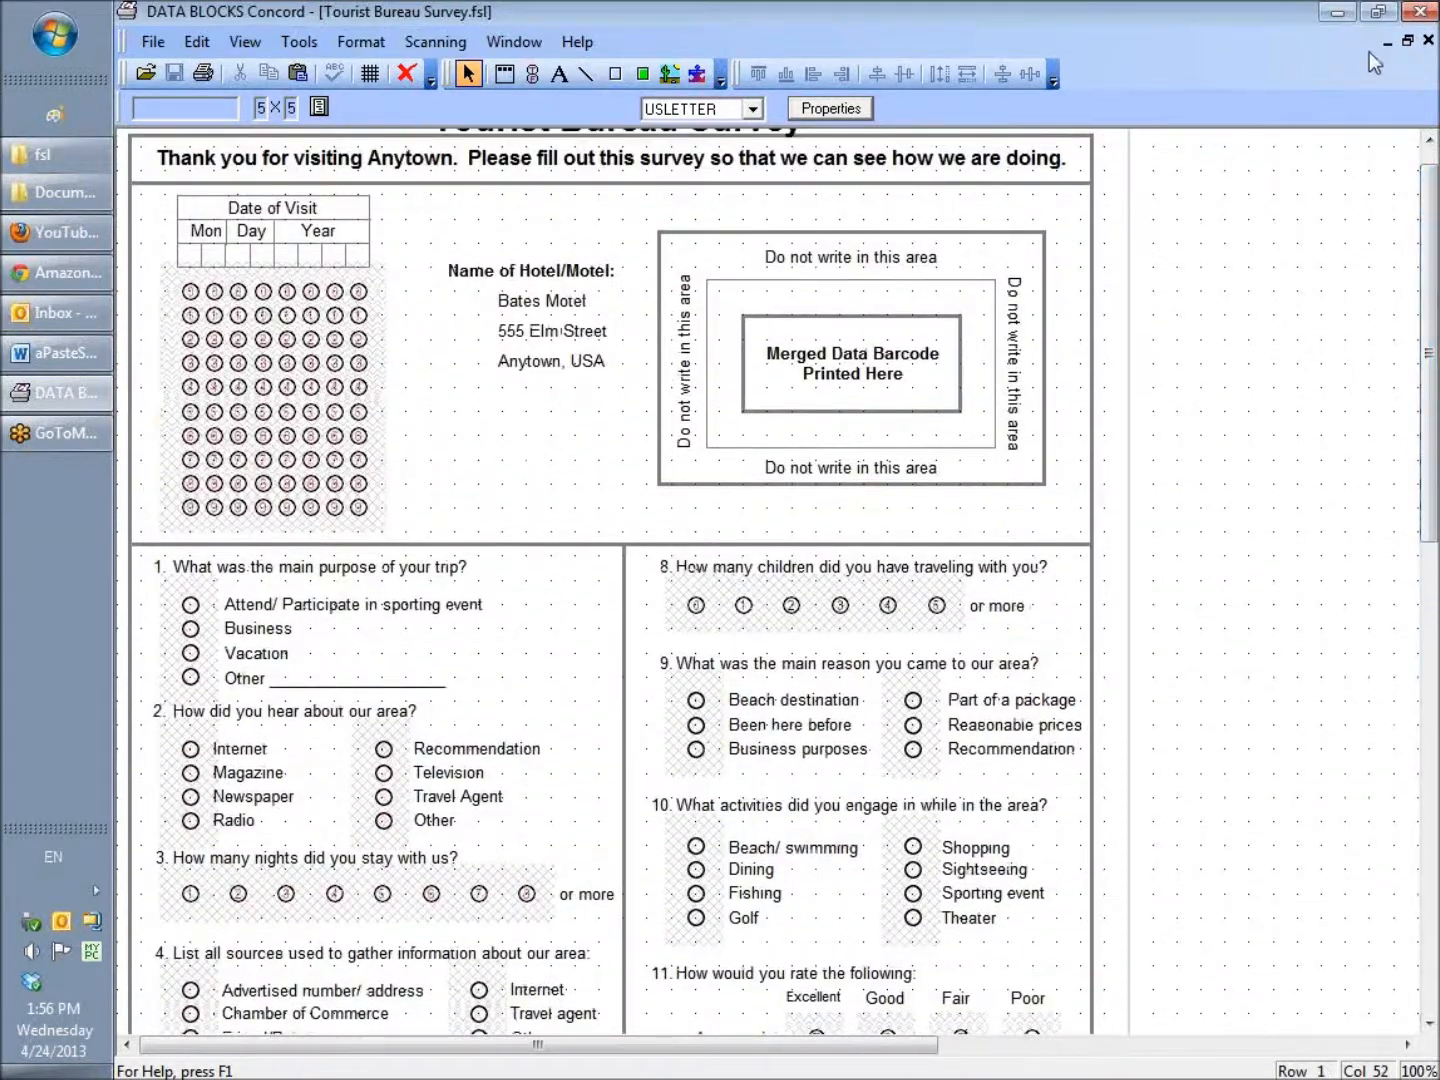
# Close all the open sample forms, from Tourist Bureau Survey back to Conference Evaluation, leaving the workspace empty
pyautogui.click(1427, 40)
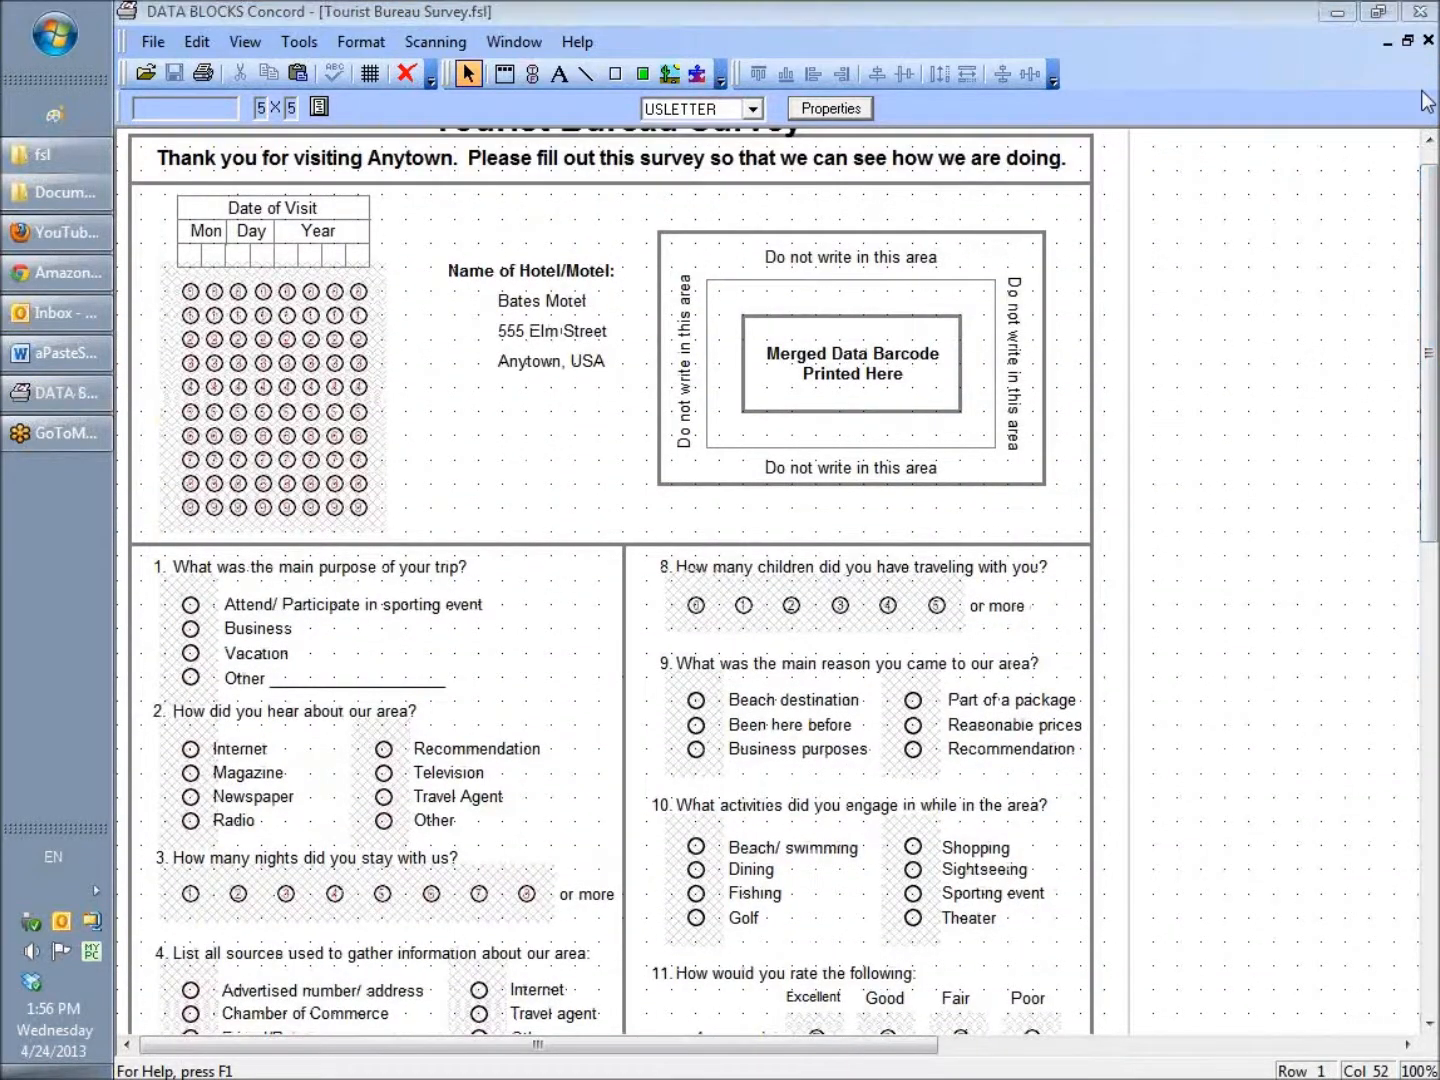
pyautogui.click(1430, 41)
pyautogui.click(1408, 41)
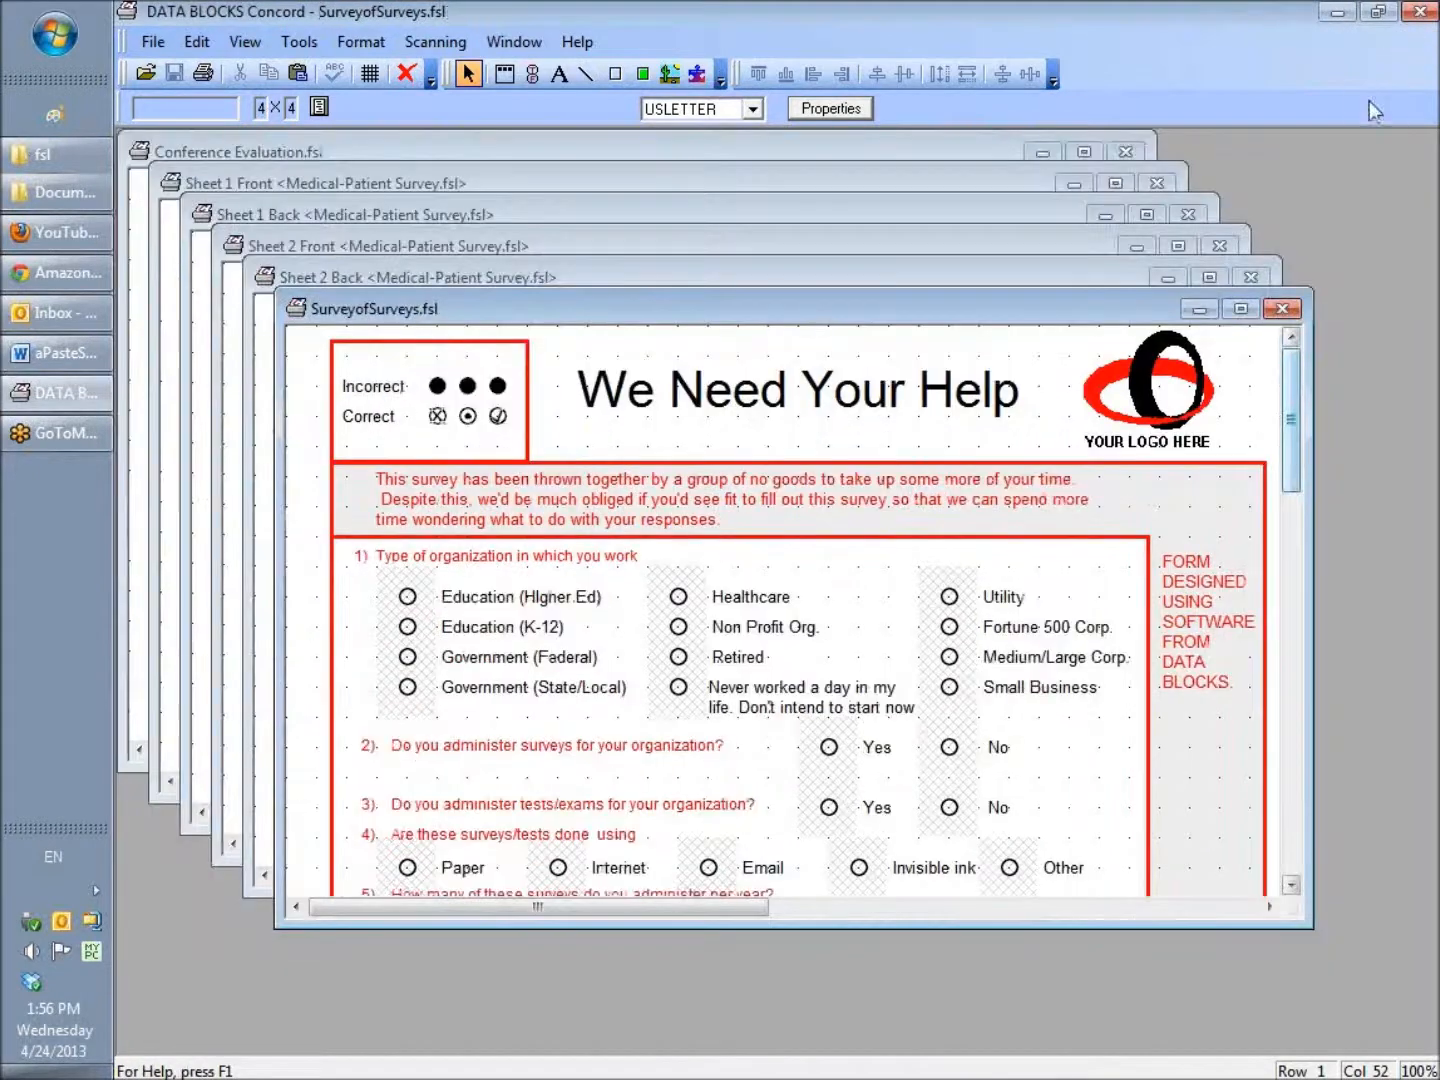
pyautogui.click(1283, 309)
pyautogui.click(1250, 277)
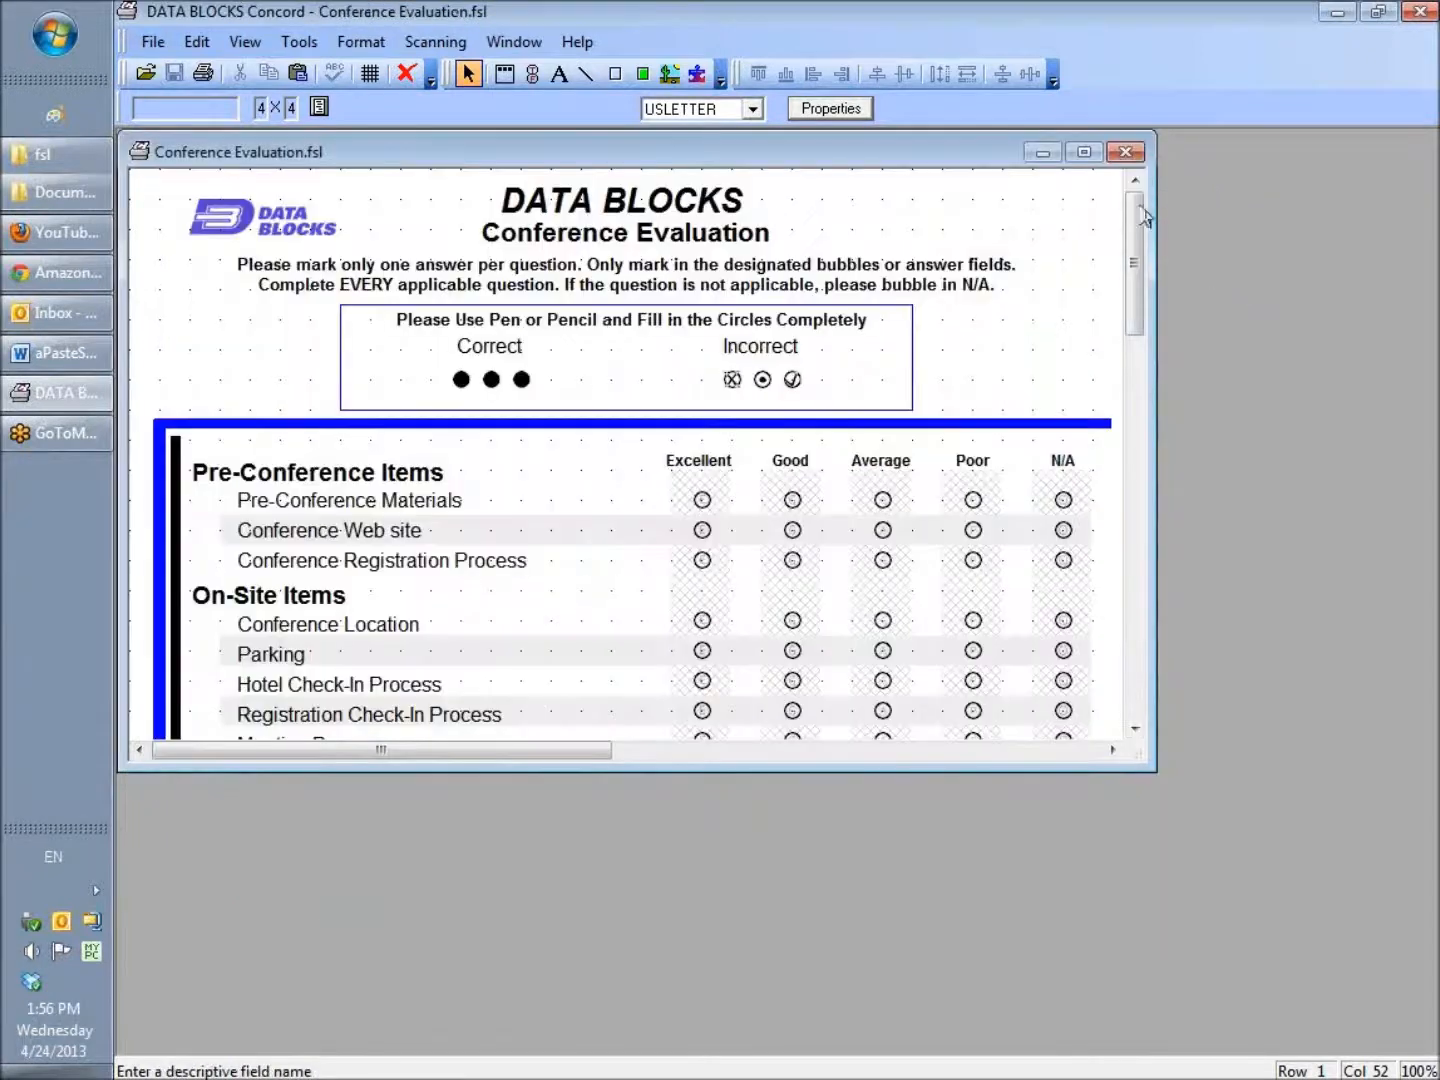
pyautogui.click(1125, 151)
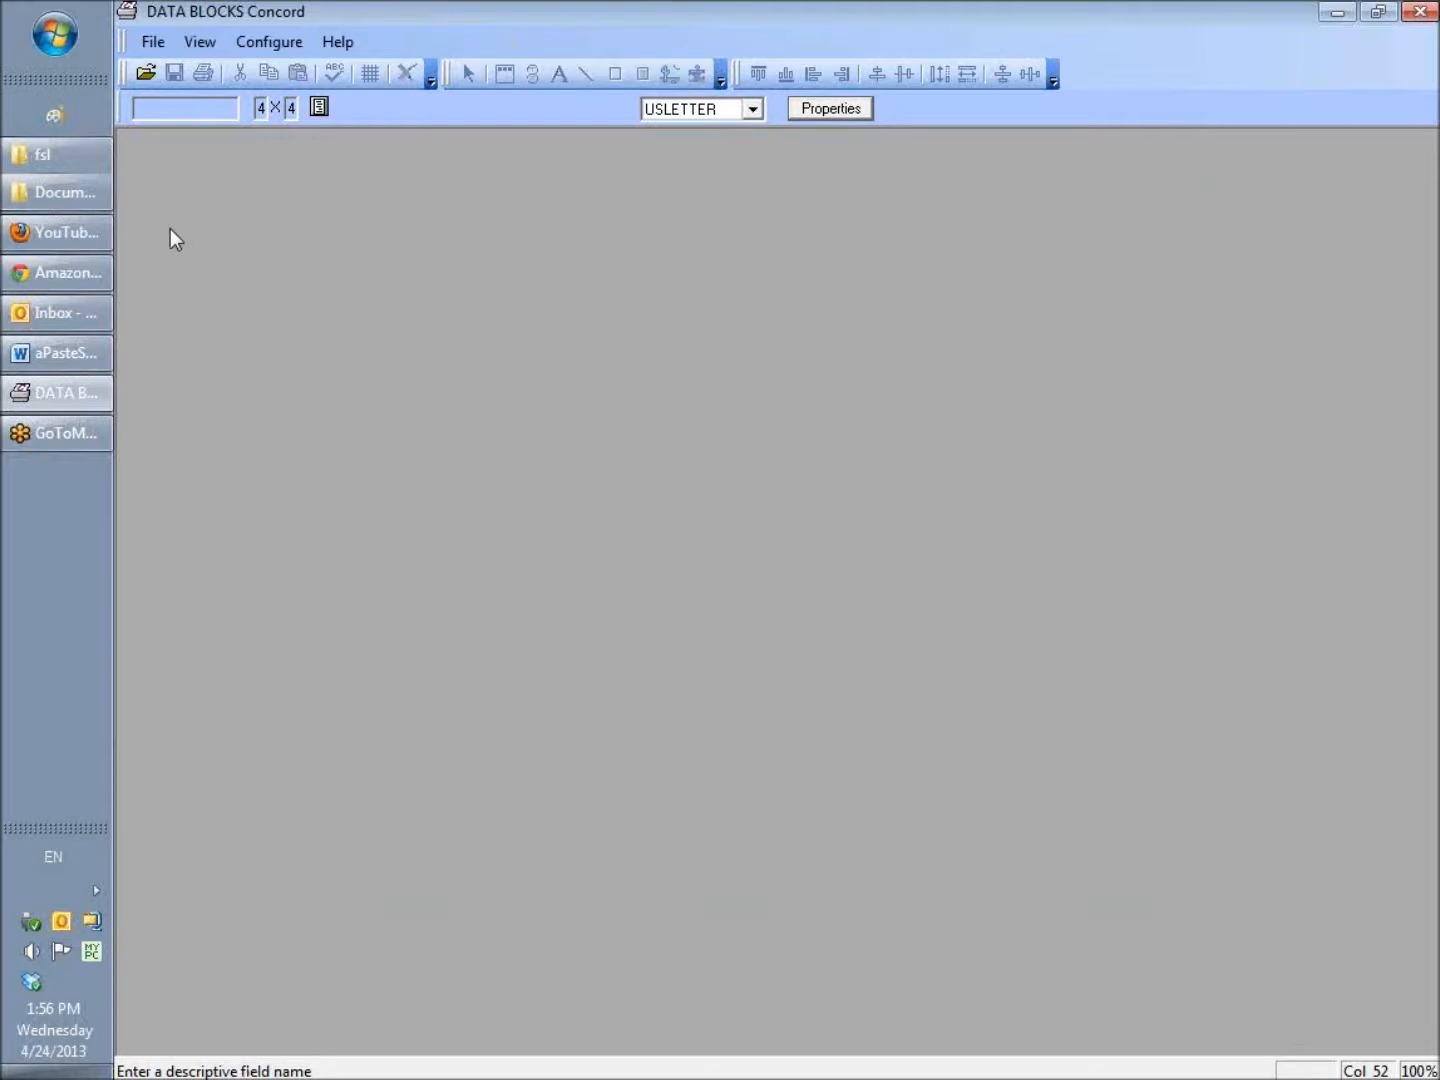
# Start a new form with the EZ Form Design Wizard and name it EZ Form Survey
pyautogui.click(153, 43)
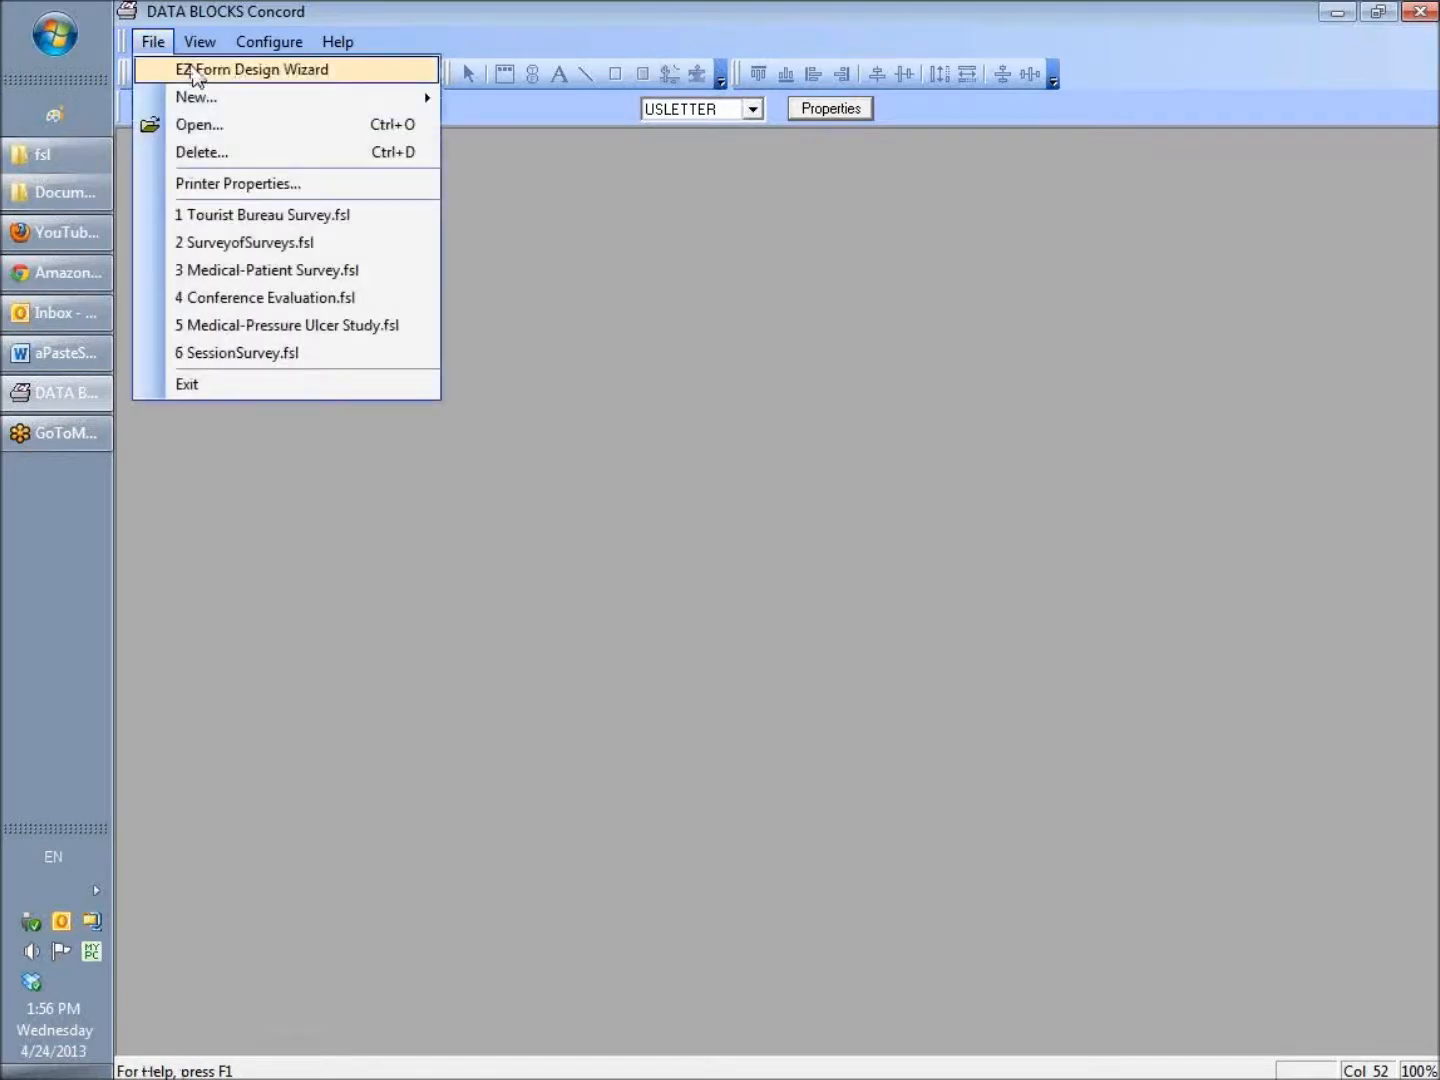
pyautogui.click(192, 70)
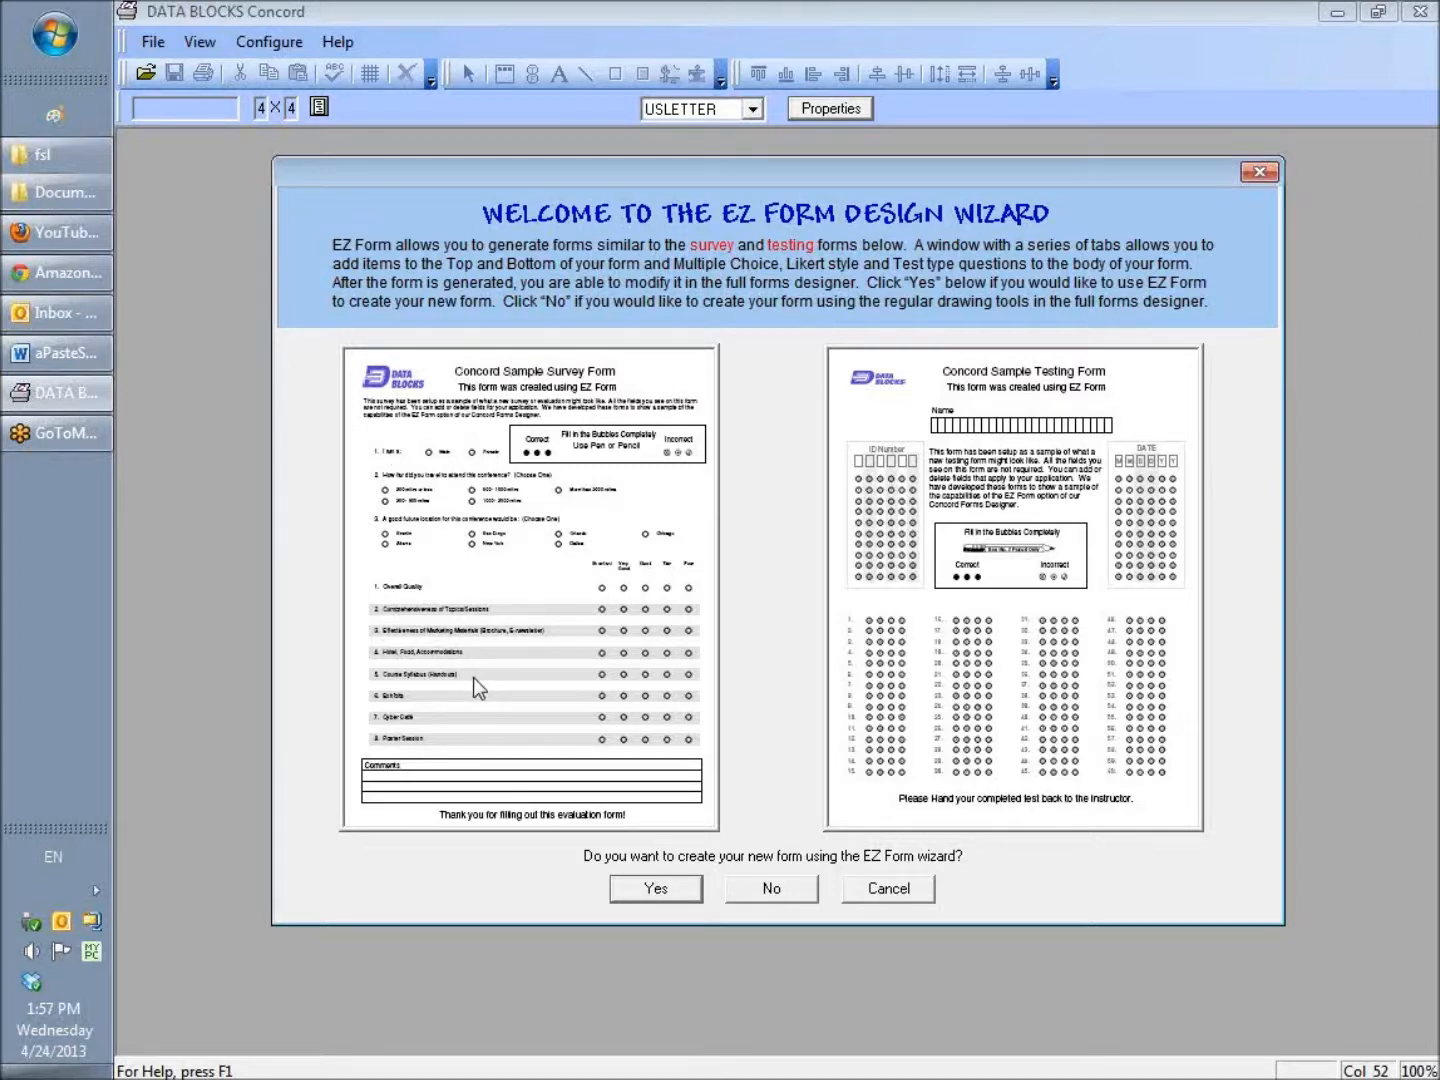
pyautogui.click(656, 888)
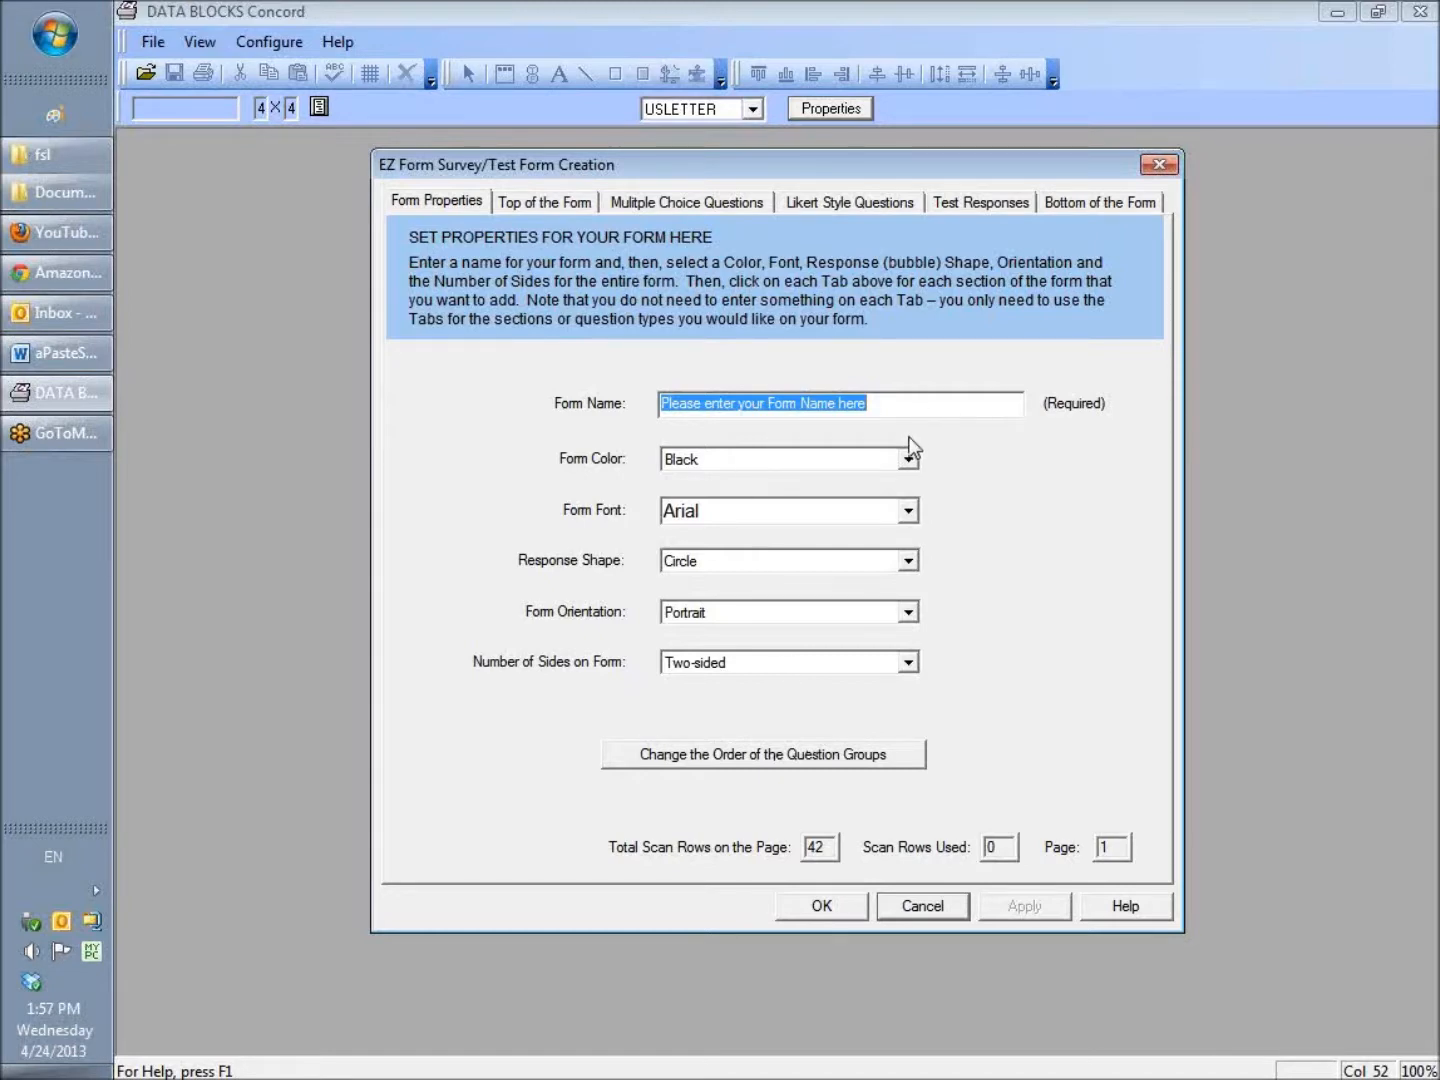
pyautogui.write('EZ Form Survey')
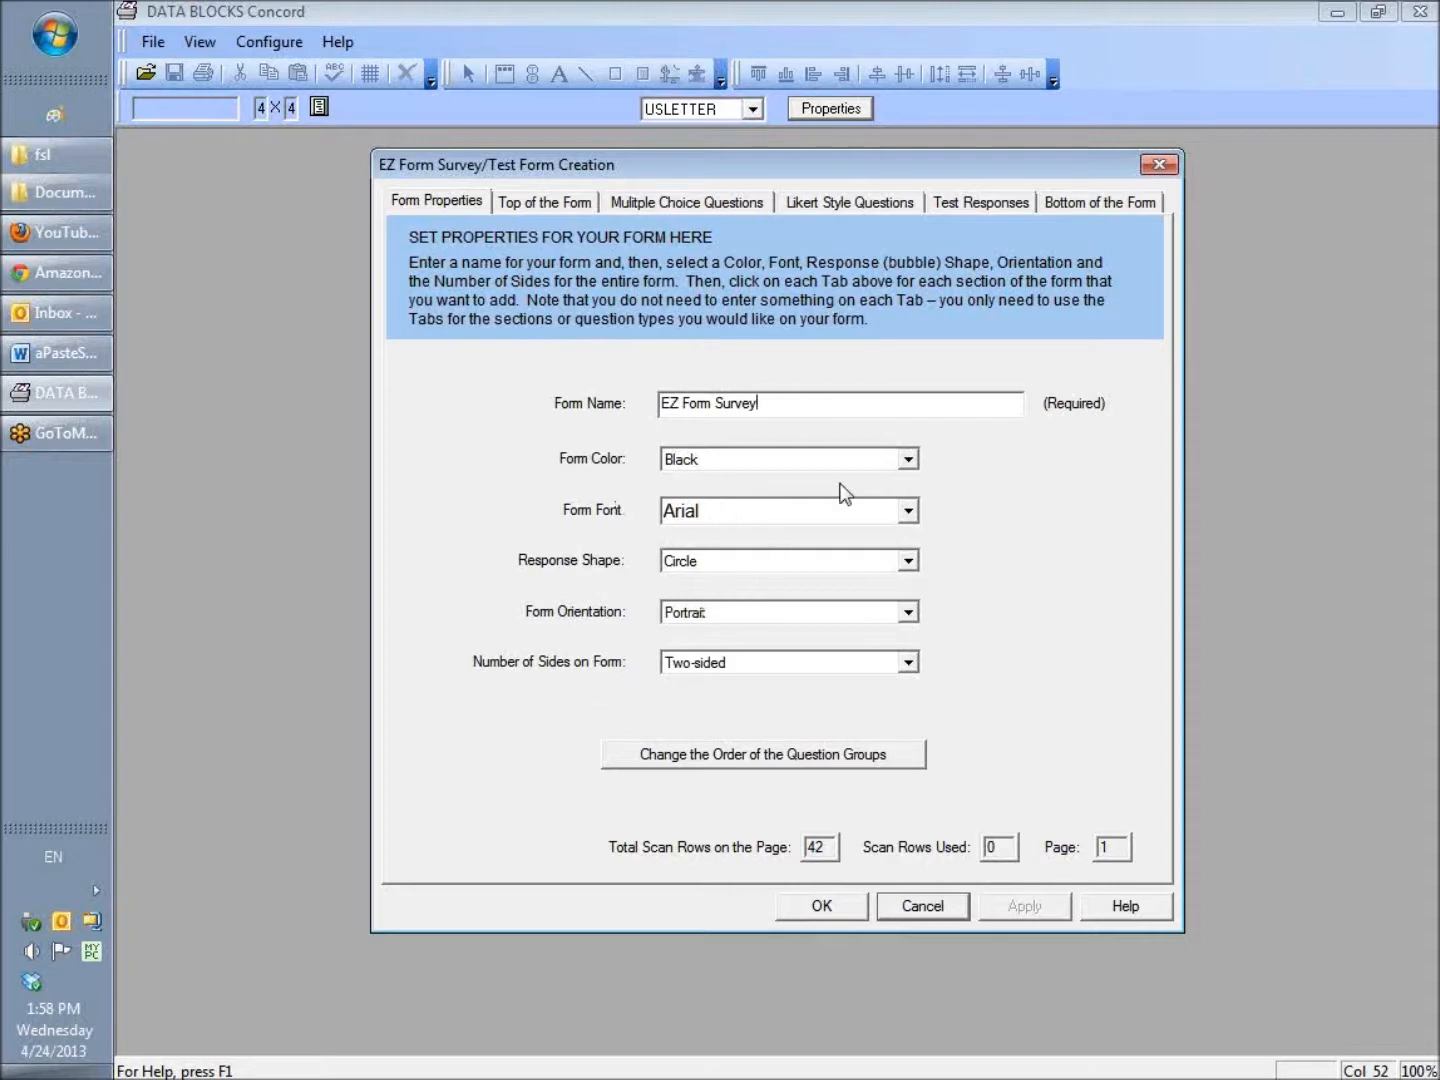
# Set the form color to Blue and choose Arial as the form font
pyautogui.click(908, 462)
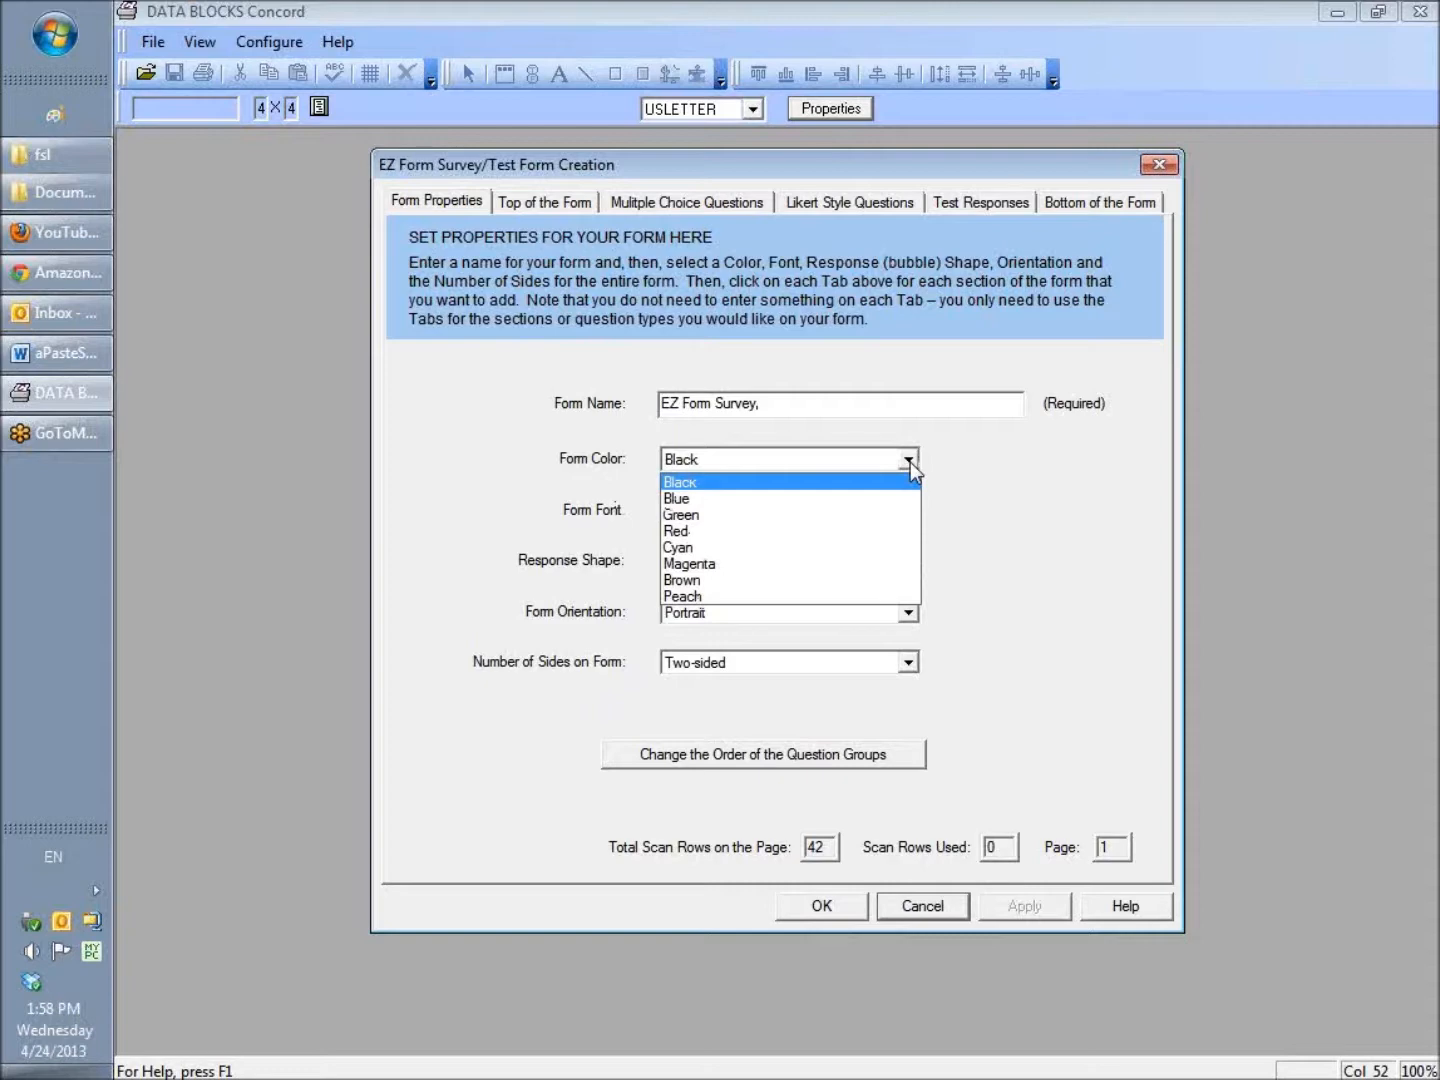
pyautogui.click(704, 497)
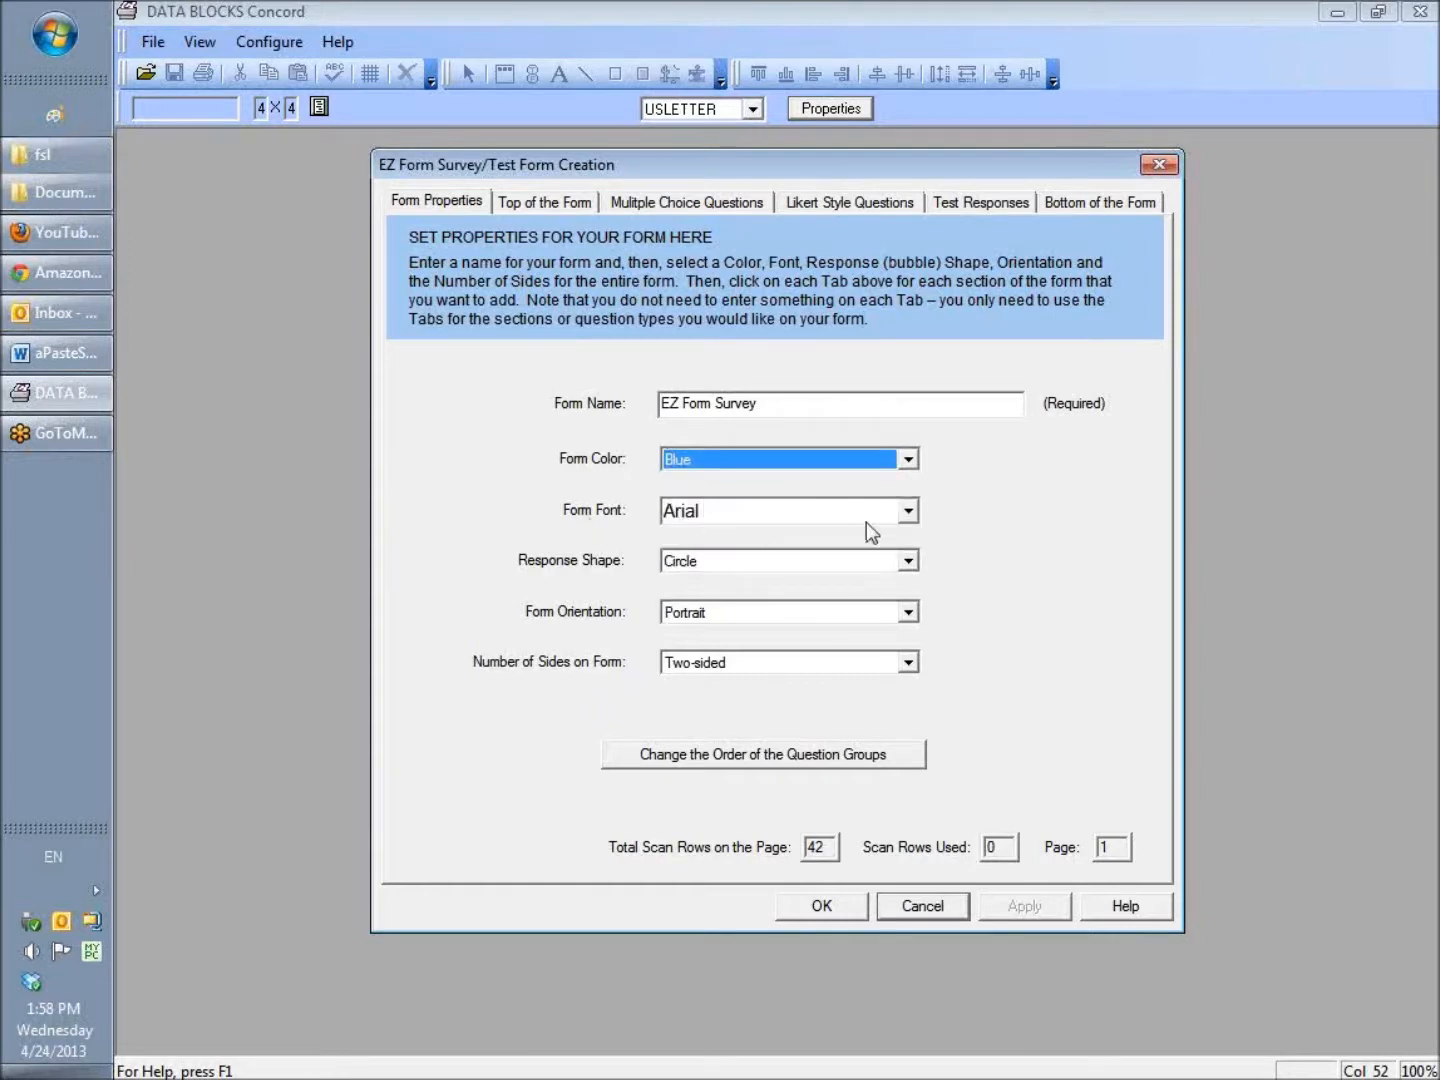
pyautogui.click(908, 511)
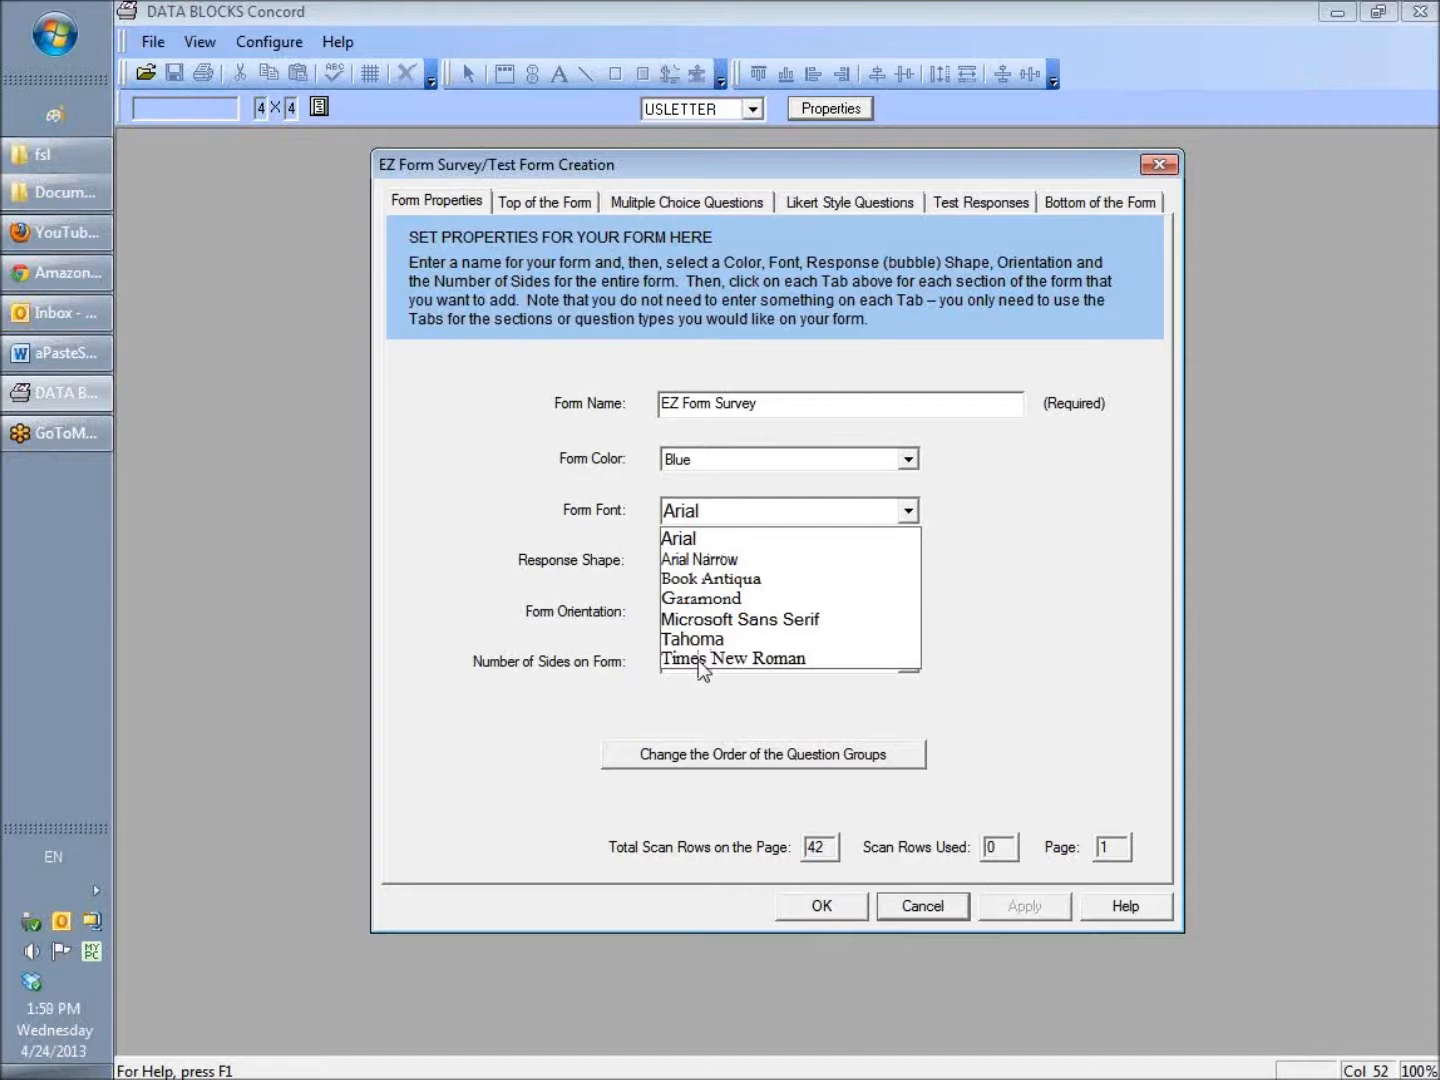
pyautogui.click(704, 538)
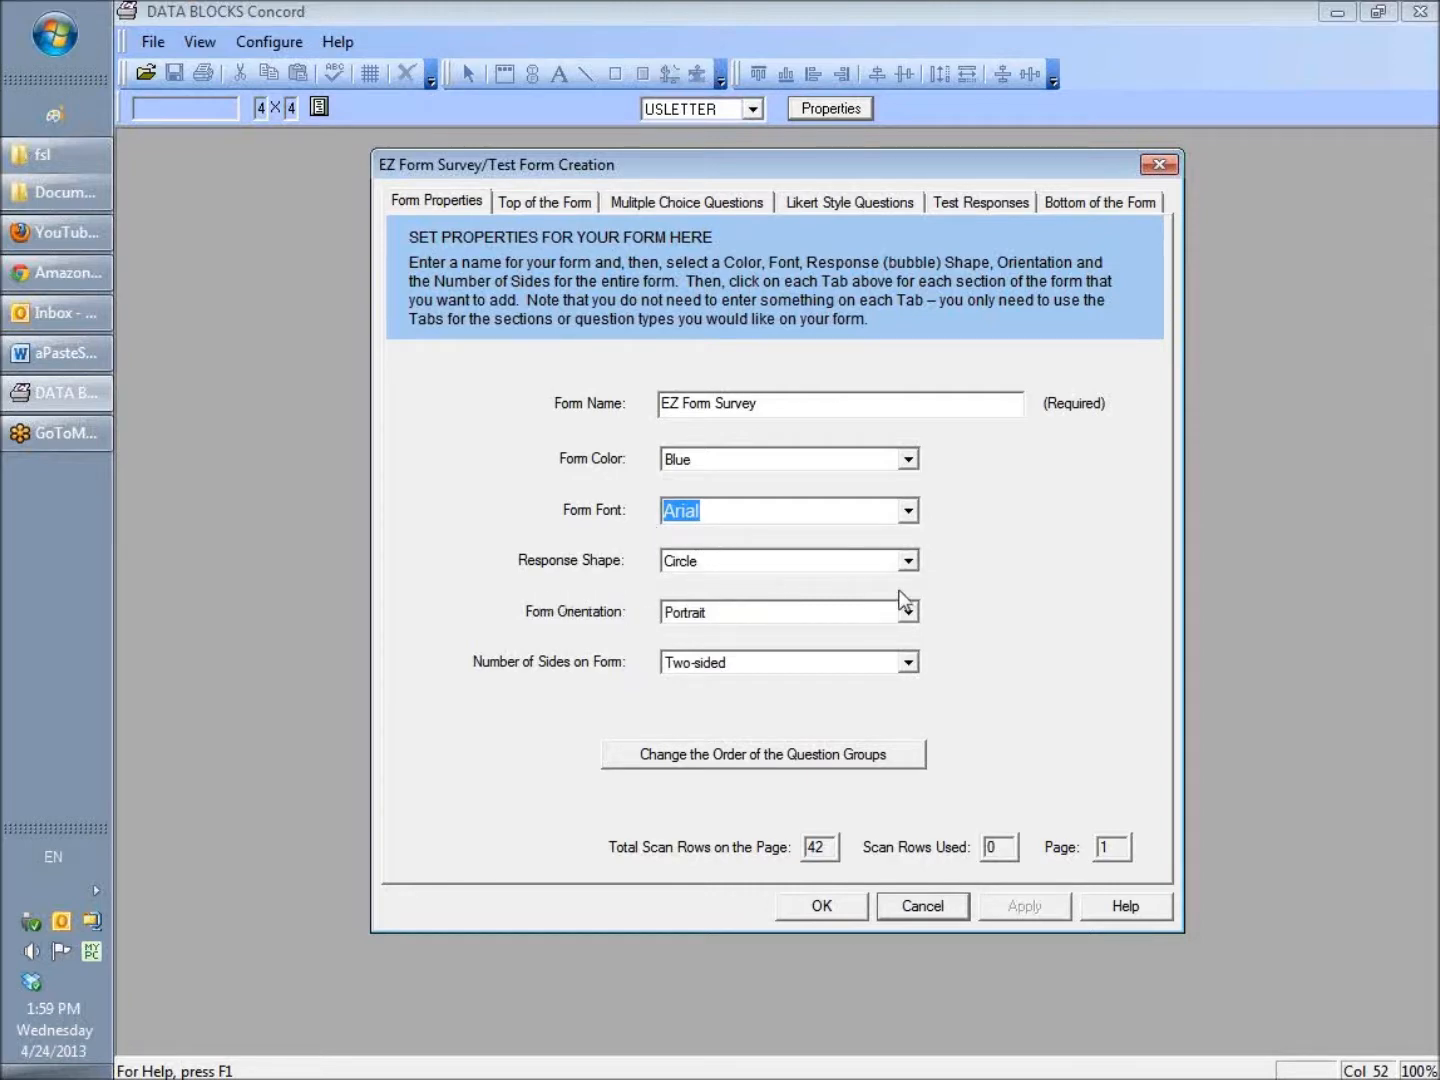
# Choose Circle as the response shape, Portrait as the form orientation and Two-sided as the number of sides
pyautogui.click(908, 562)
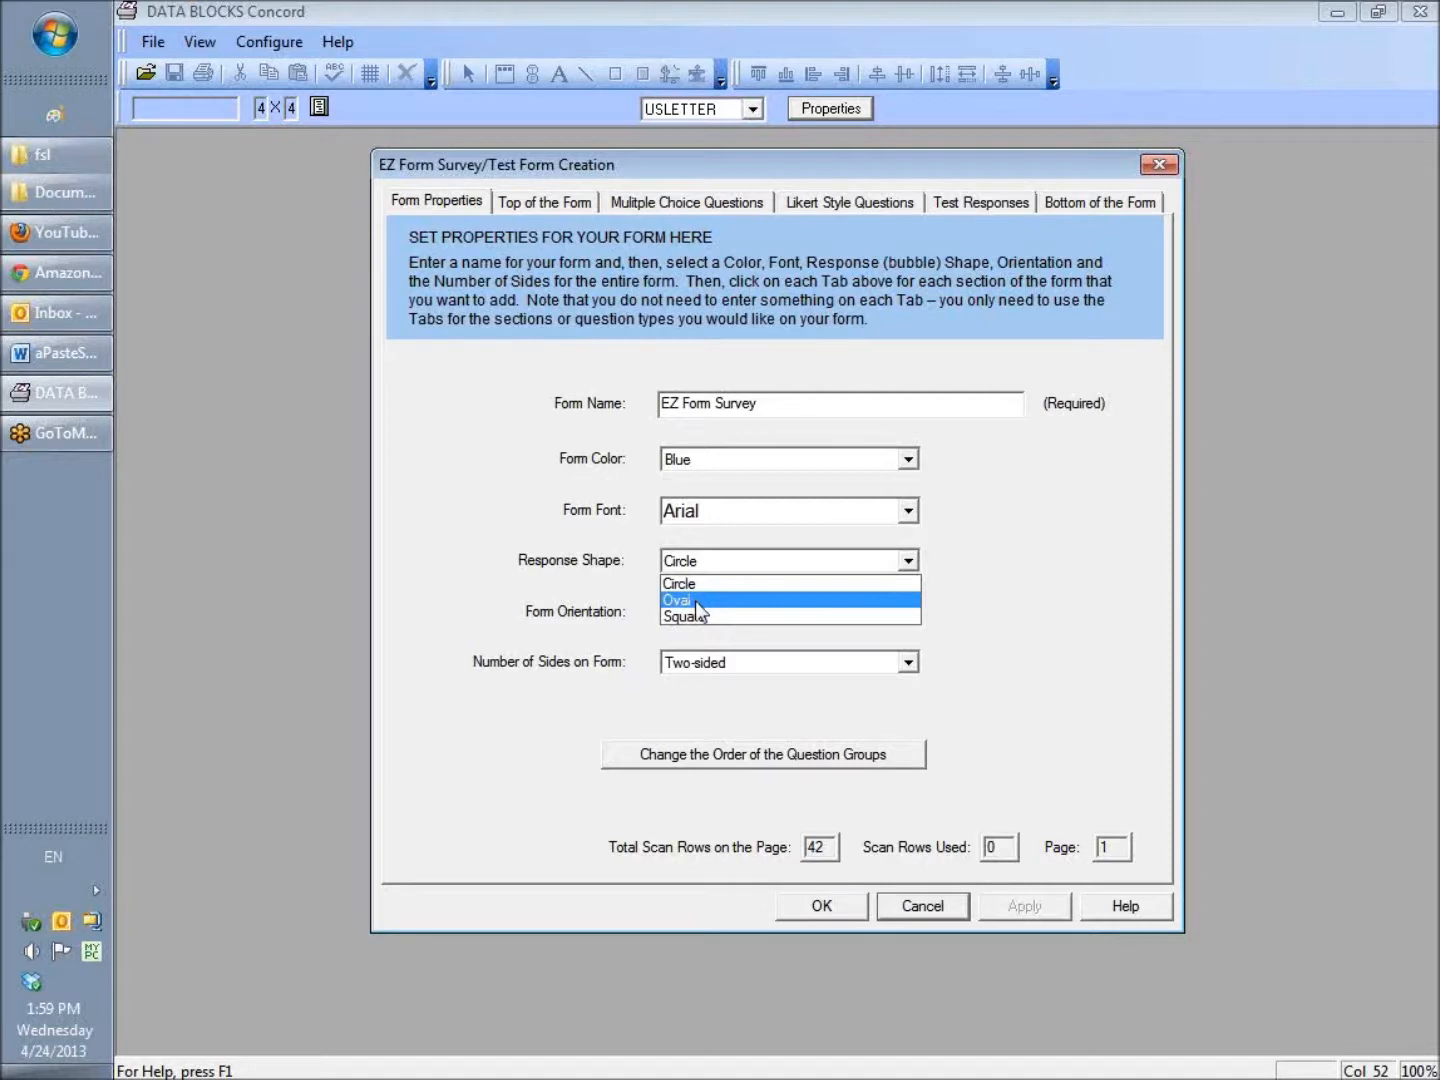
pyautogui.press('Up')
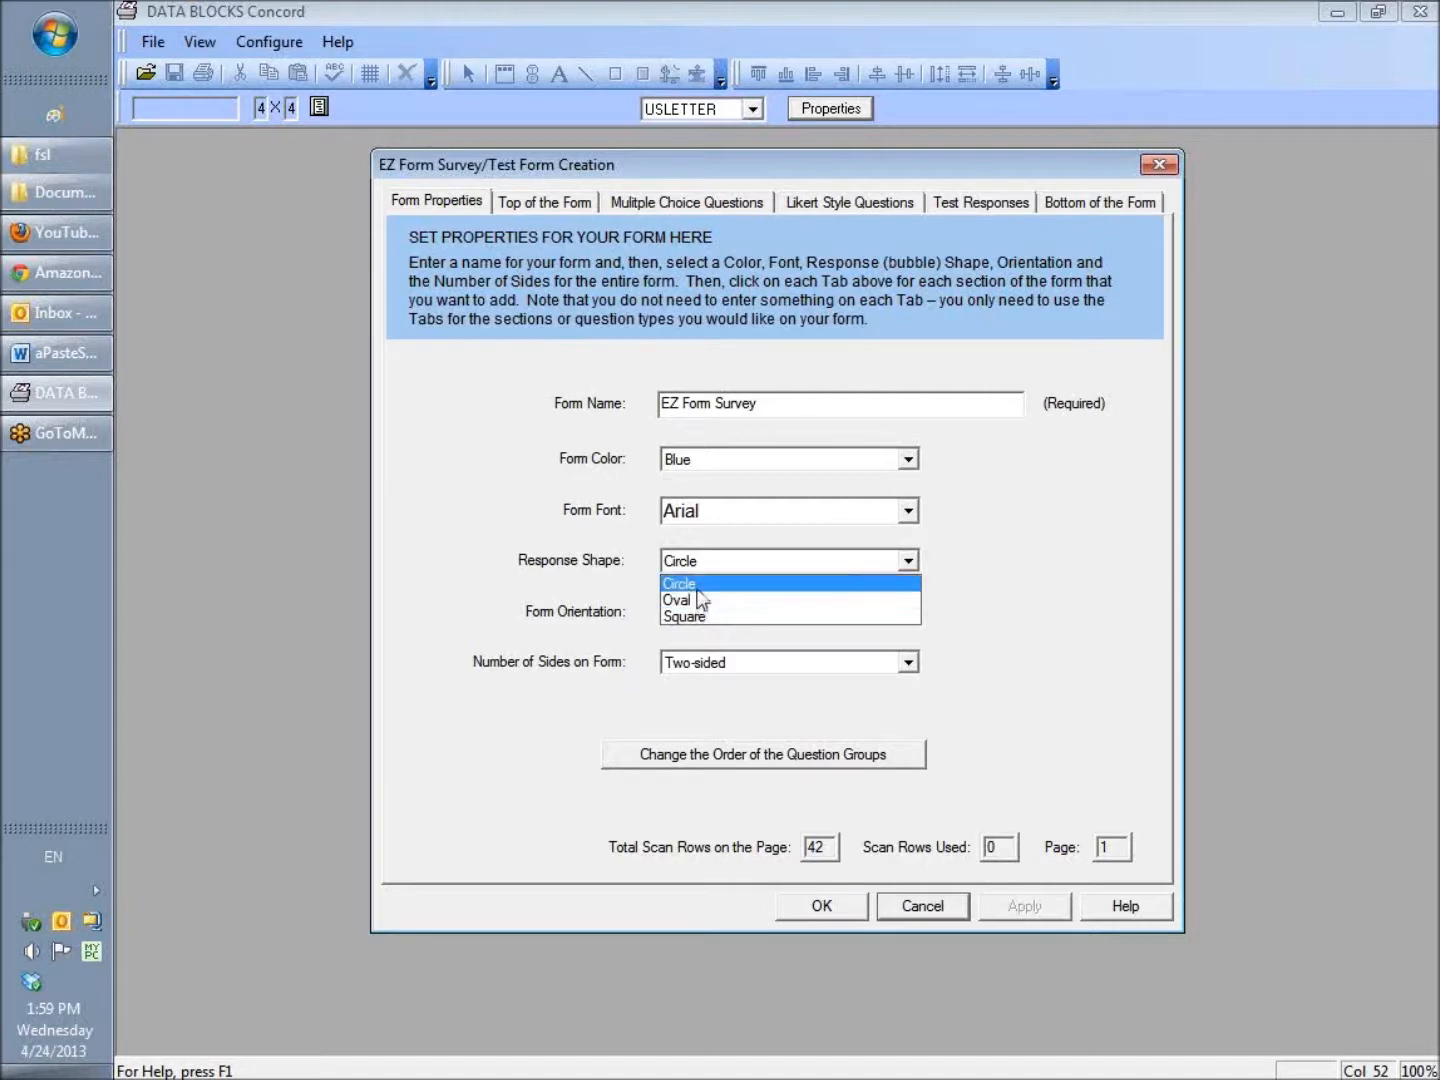
pyautogui.click(867, 584)
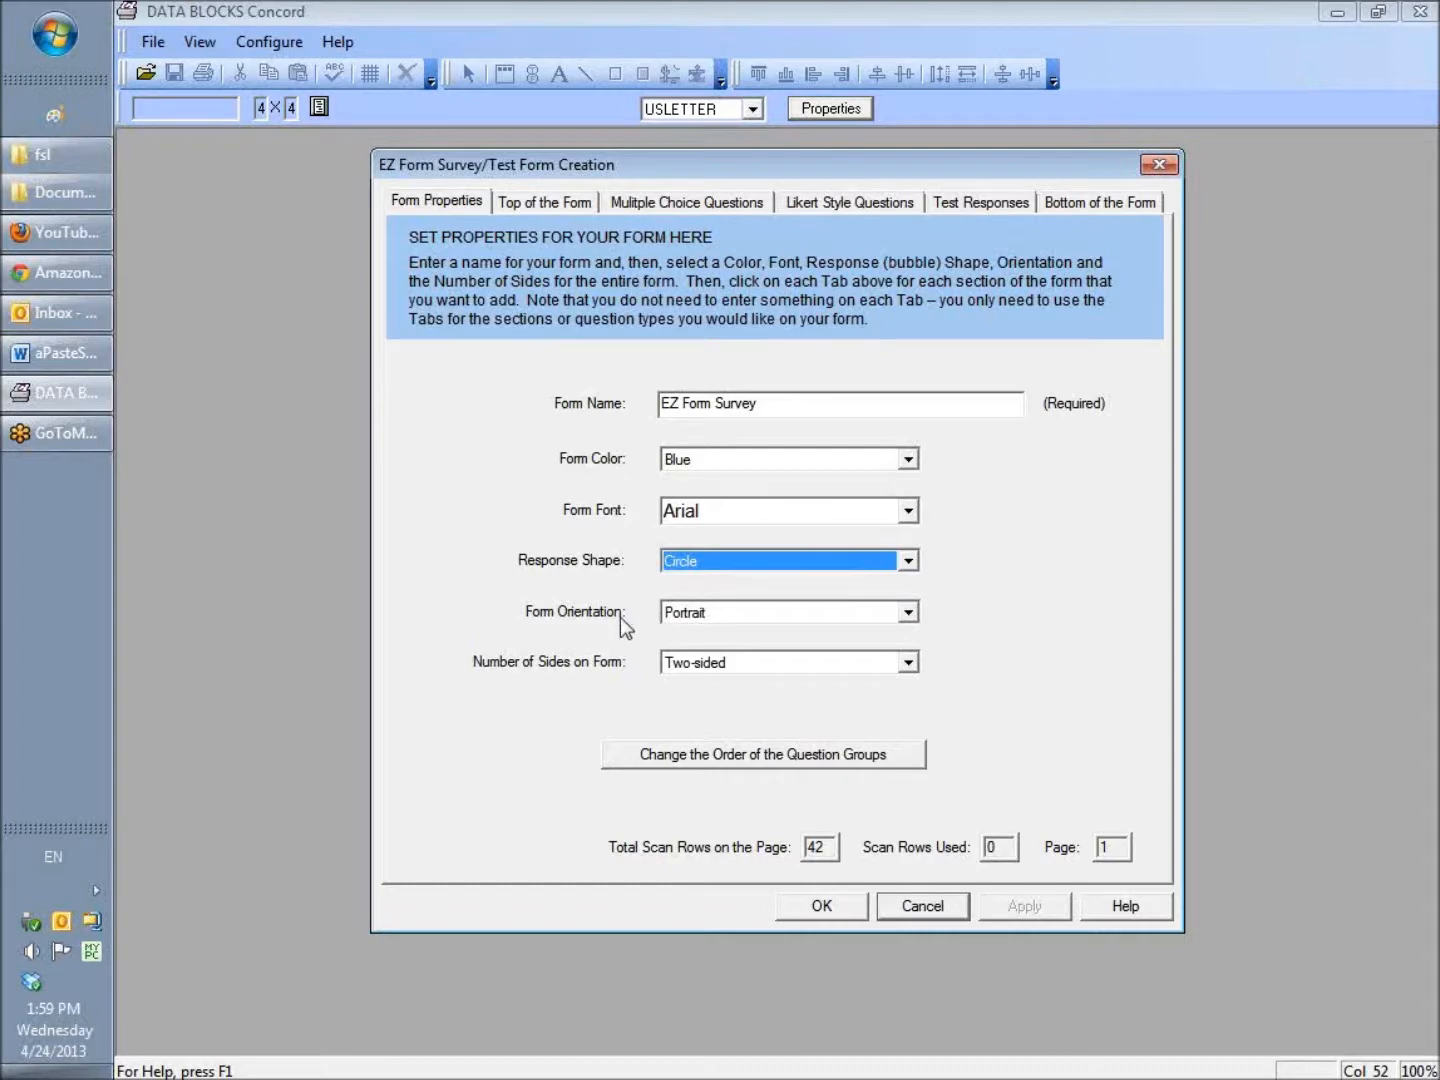
pyautogui.click(908, 614)
pyautogui.click(927, 589)
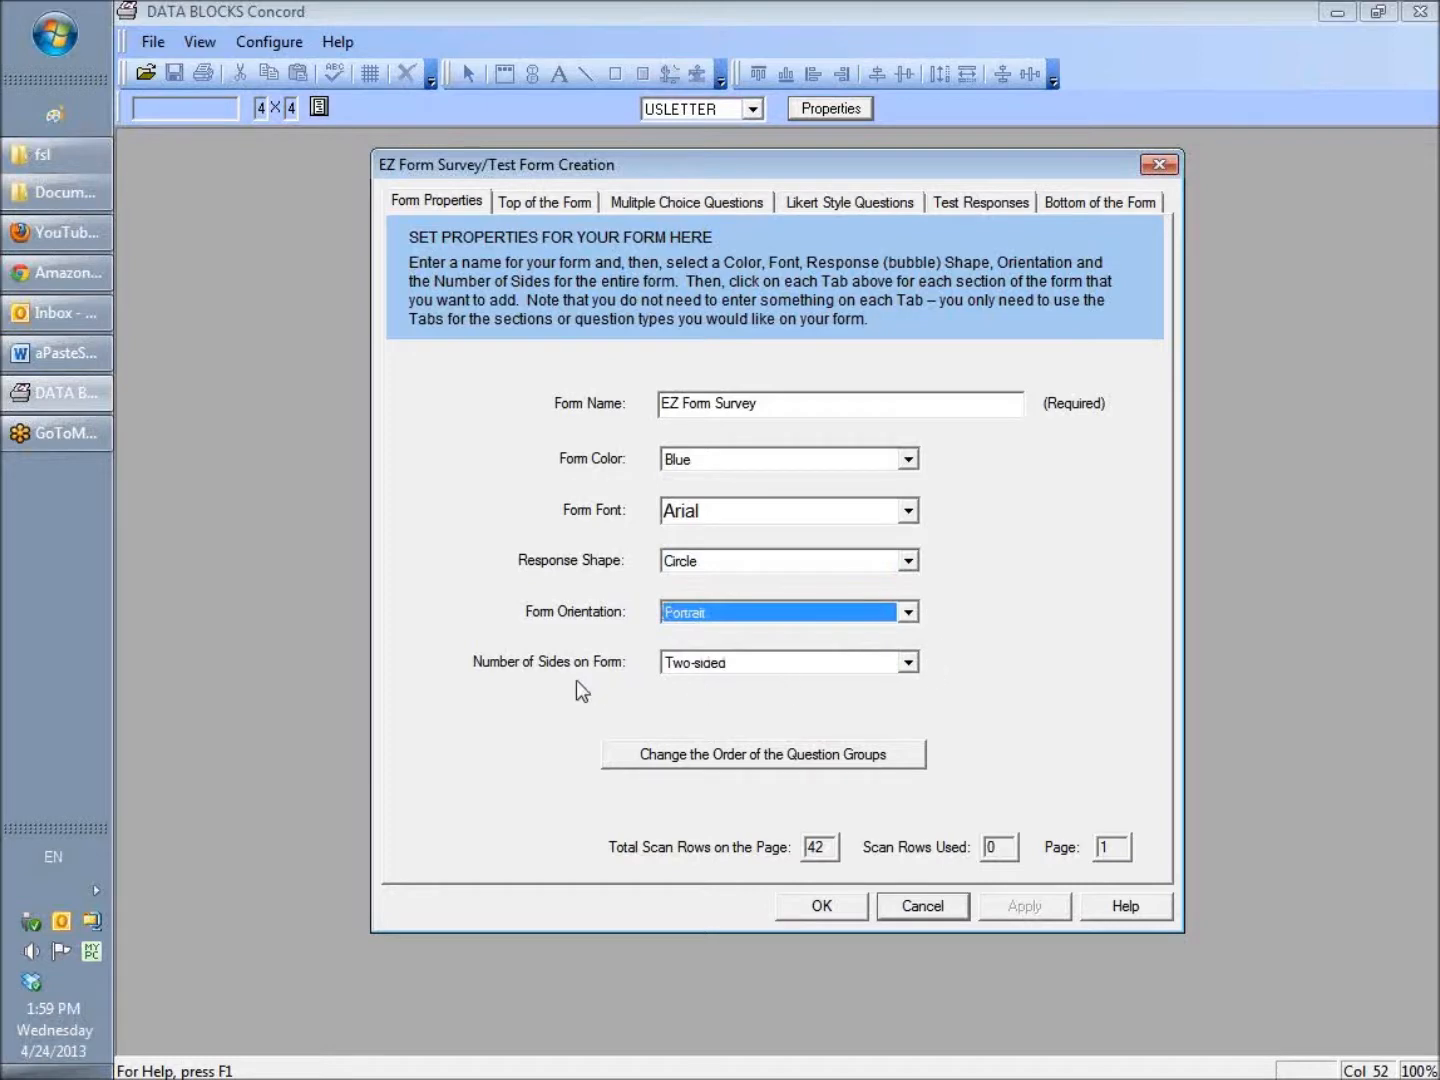
pyautogui.click(909, 663)
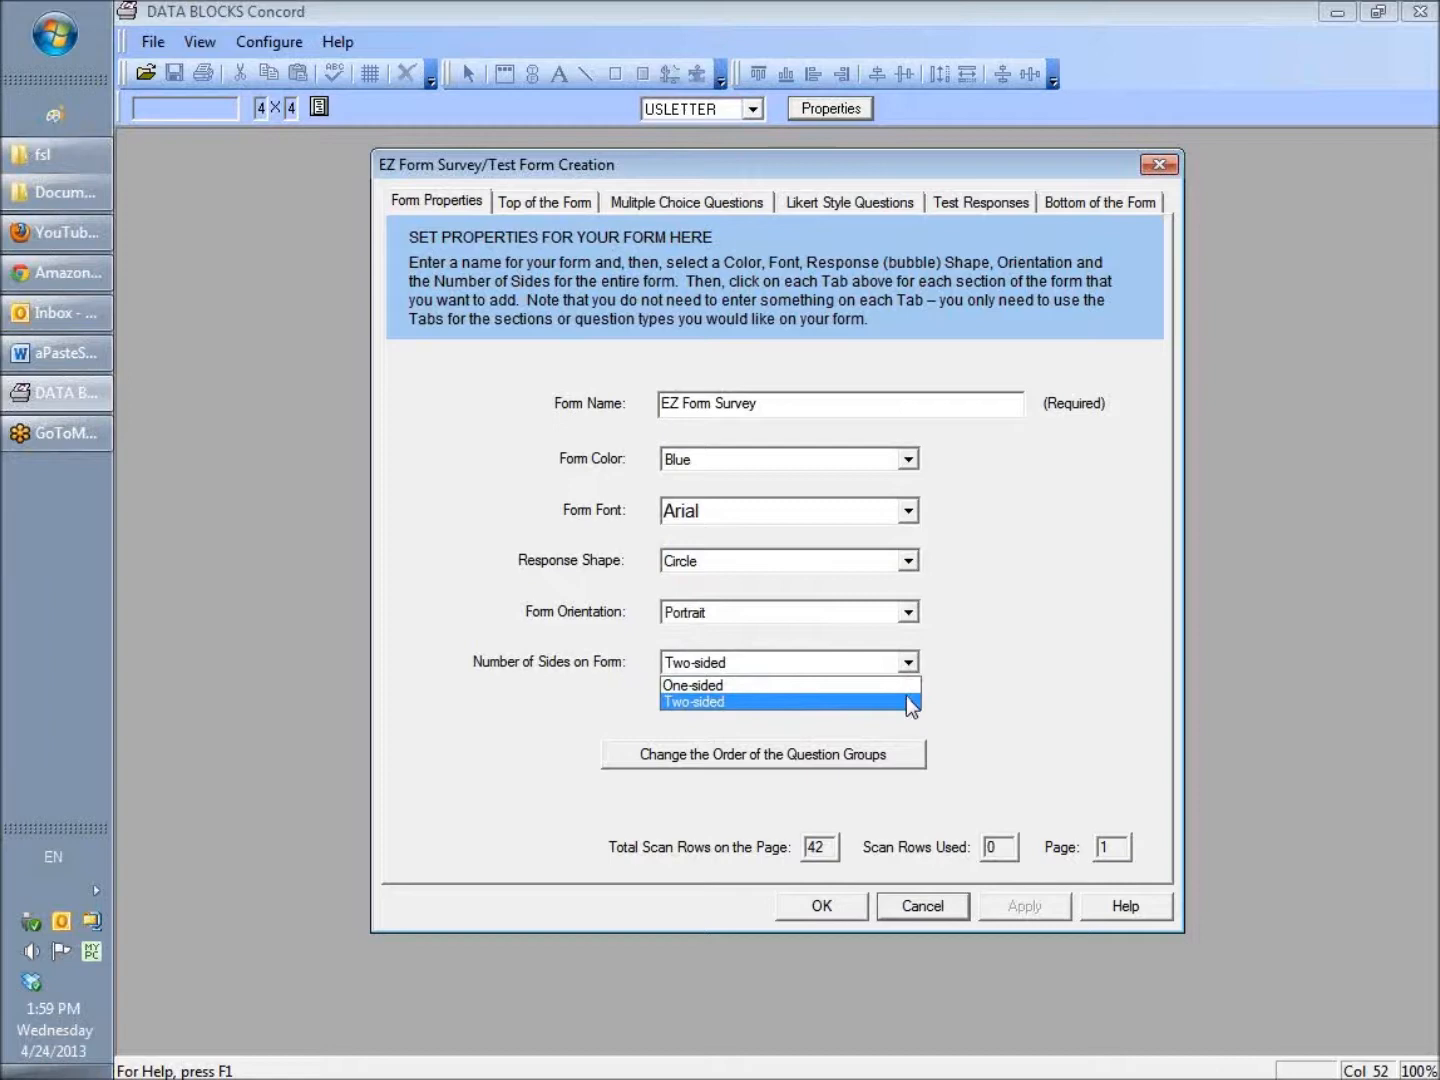
pyautogui.click(908, 702)
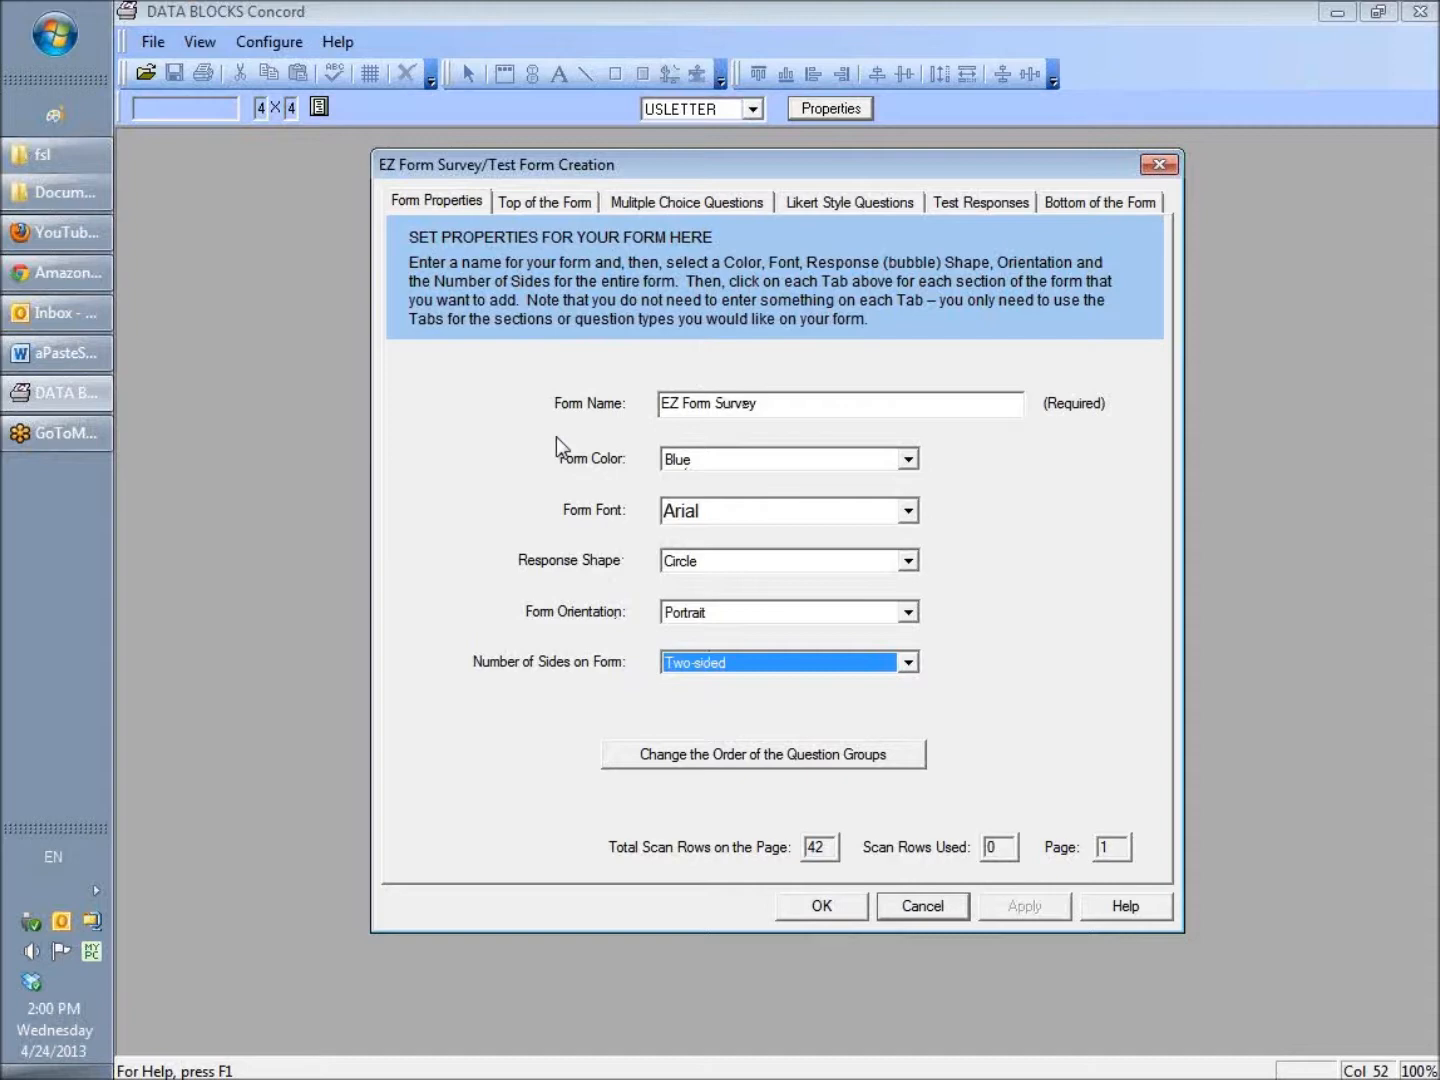
# Enter EZ FORM SURVEY as the first title text for the top of the form
pyautogui.click(539, 203)
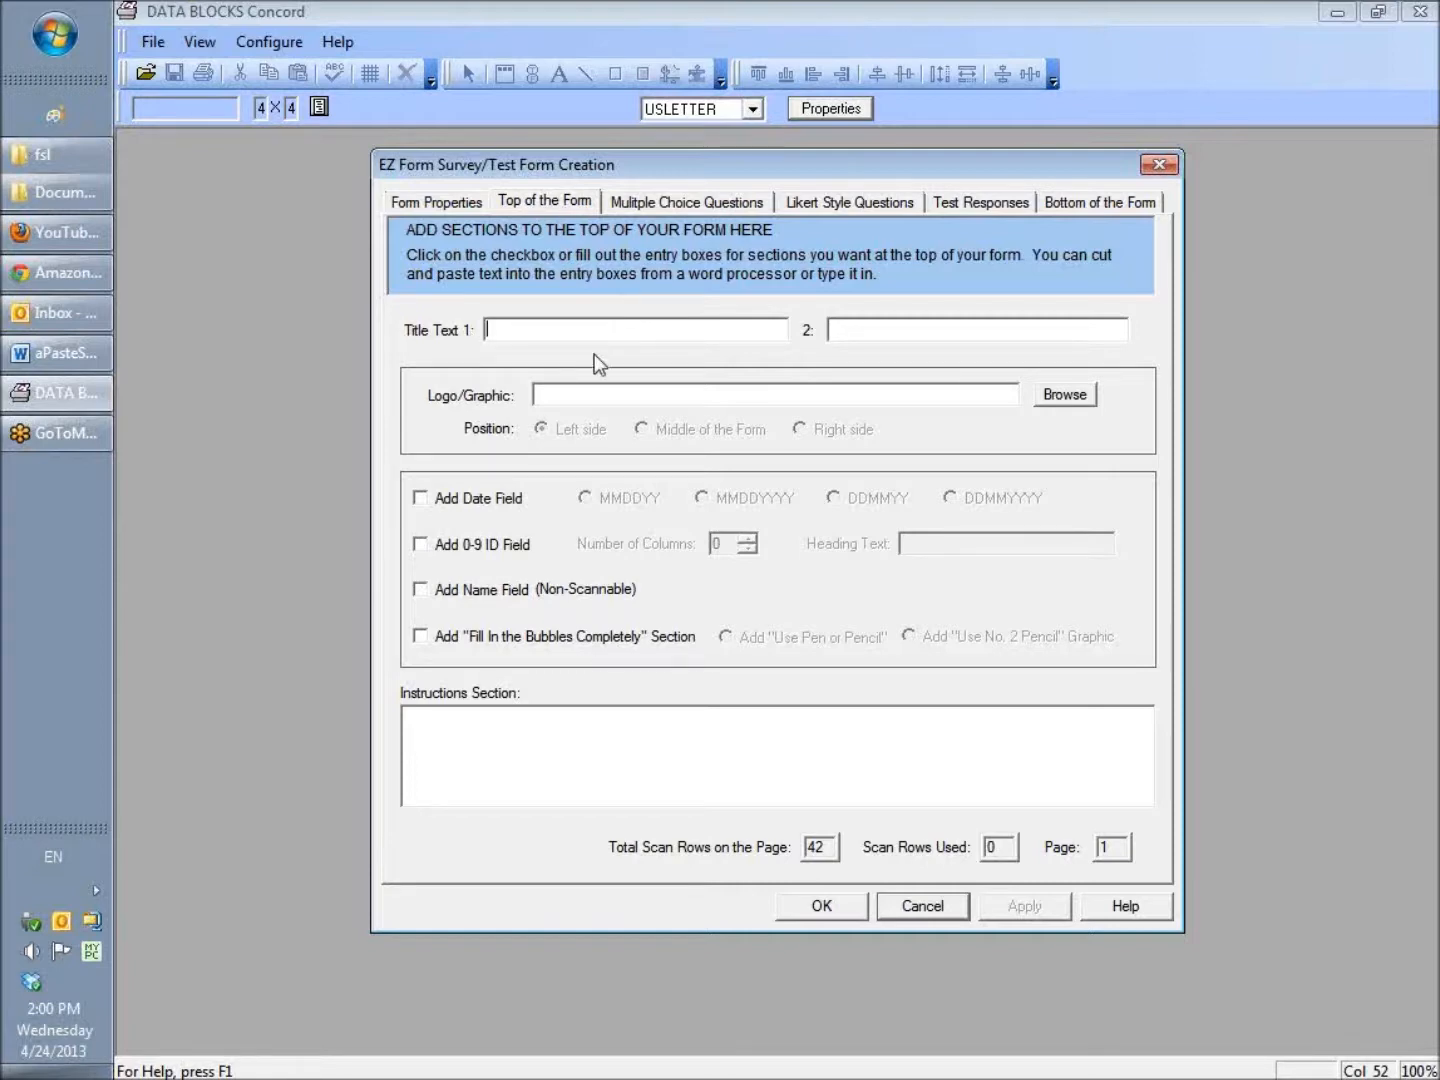
pyautogui.write('EZ FOR S')
pyautogui.press('BackSpace')
pyautogui.press('BackSpace')
pyautogui.write('M SURVEY')
pyautogui.click(831, 328)
# Add the logo file DBnewlogo117.bmp from the Images folder to the top of the form
pyautogui.click(1074, 395)
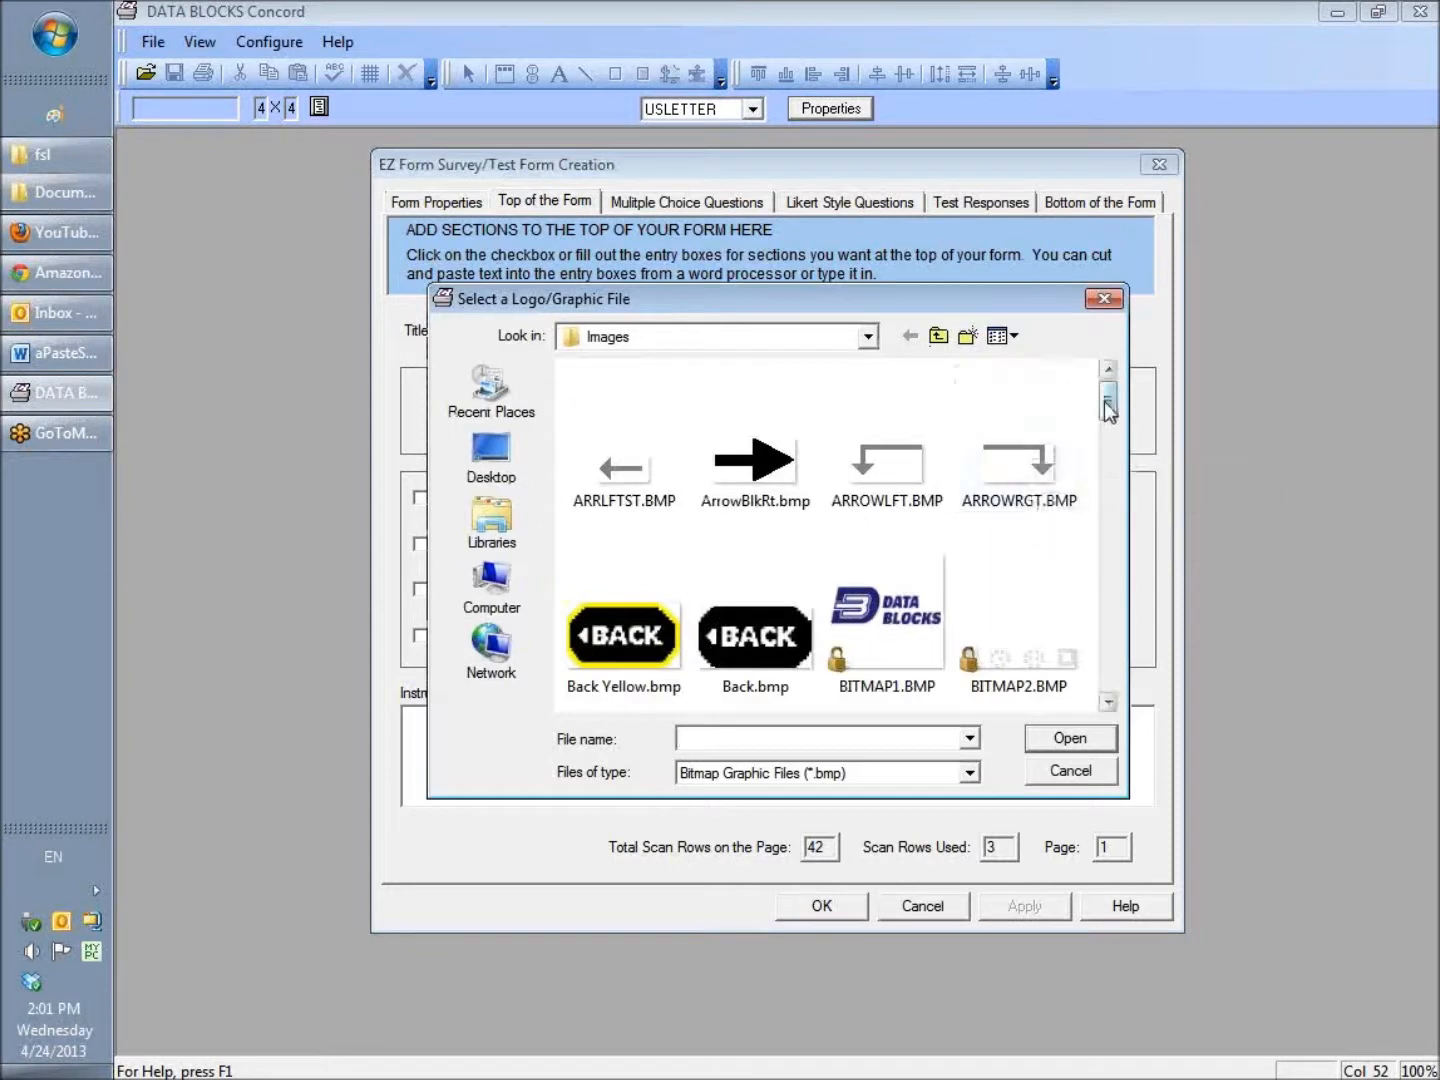
pyautogui.moveTo(1107, 401); pyautogui.dragTo(1103, 471)
pyautogui.click(892, 470)
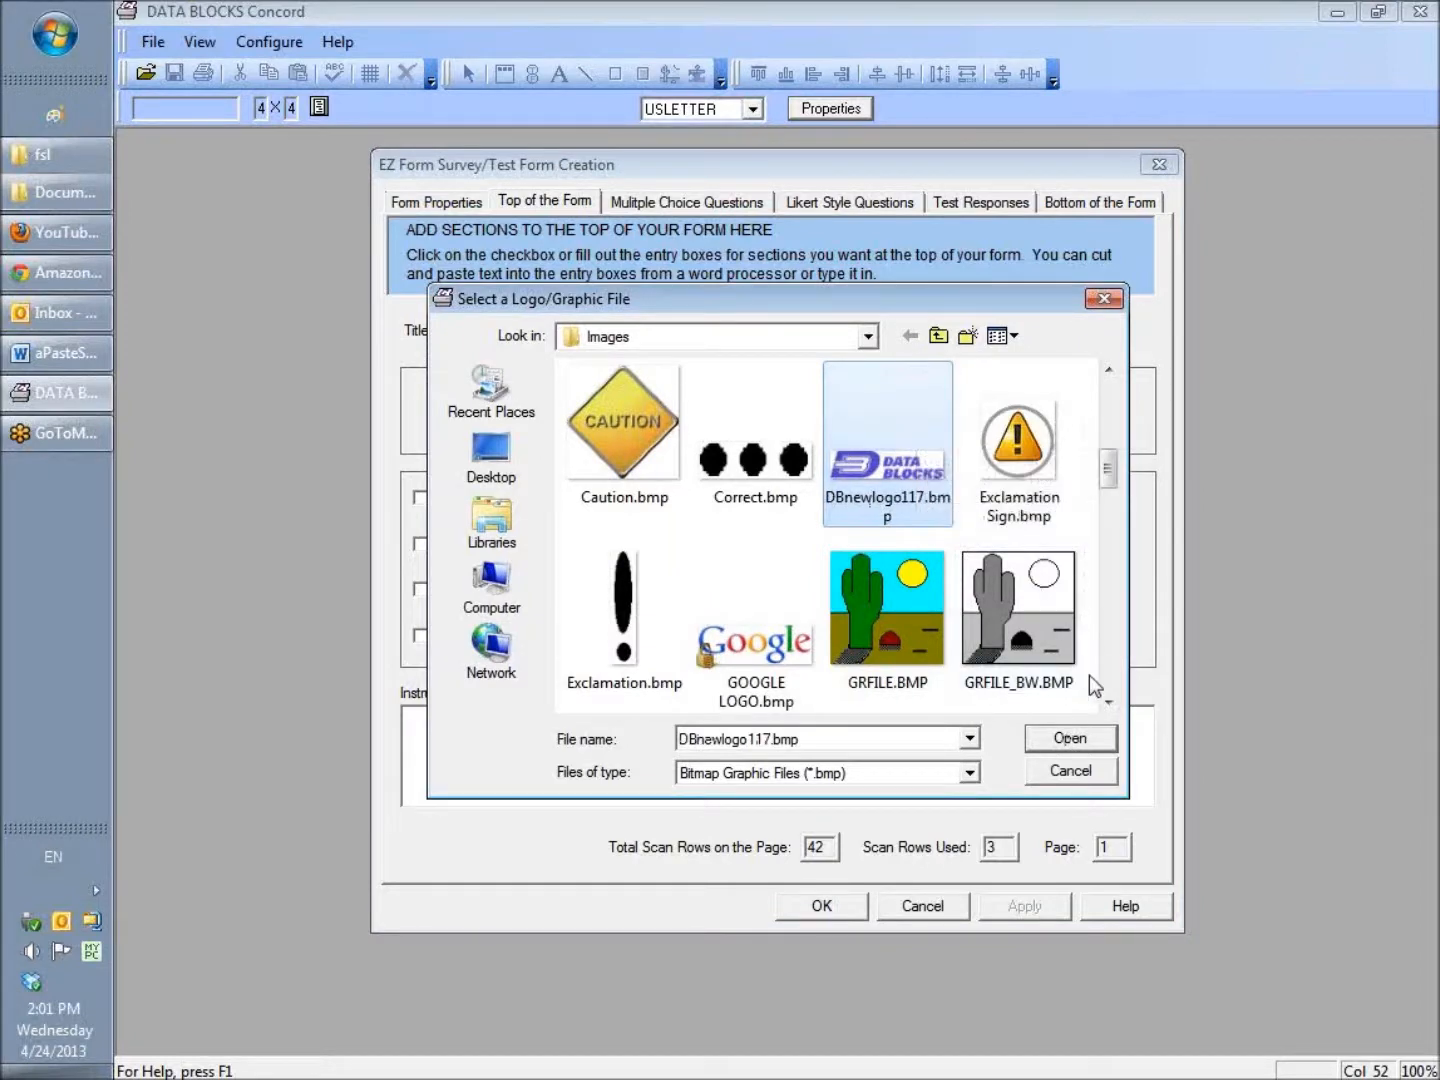
pyautogui.click(1082, 741)
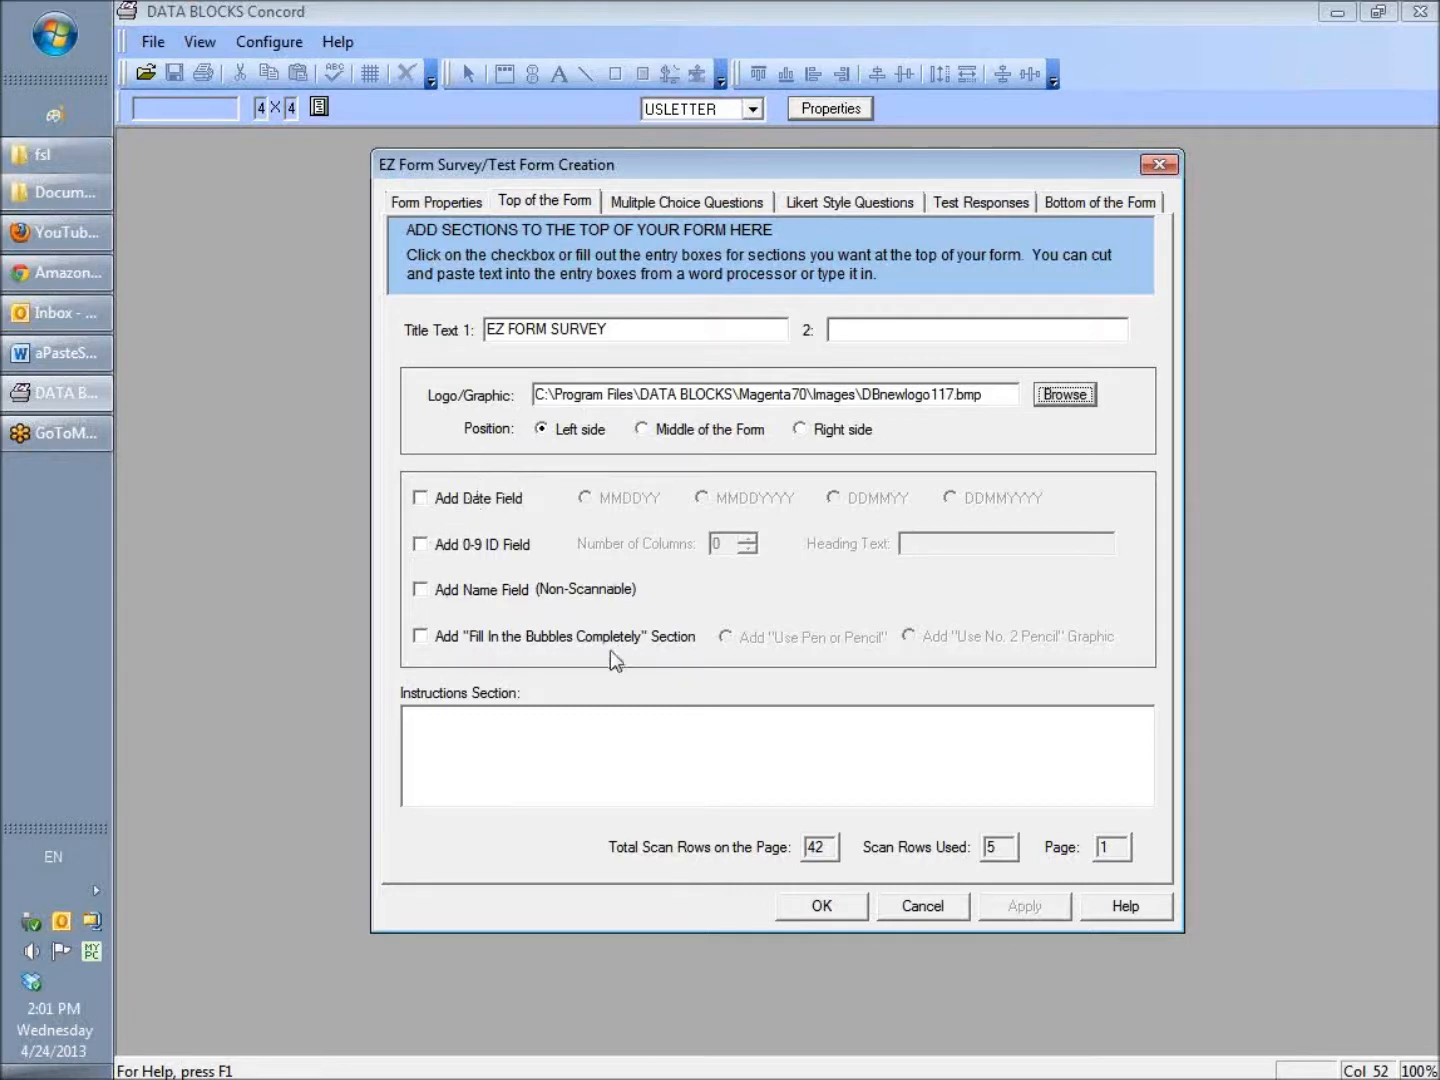
# Add an MMDDYY date field, a 0-9 ID field and a "Fill In the Bubbles Completely" section with "Use Pen or Pencil" to the form's top
pyautogui.click(421, 499)
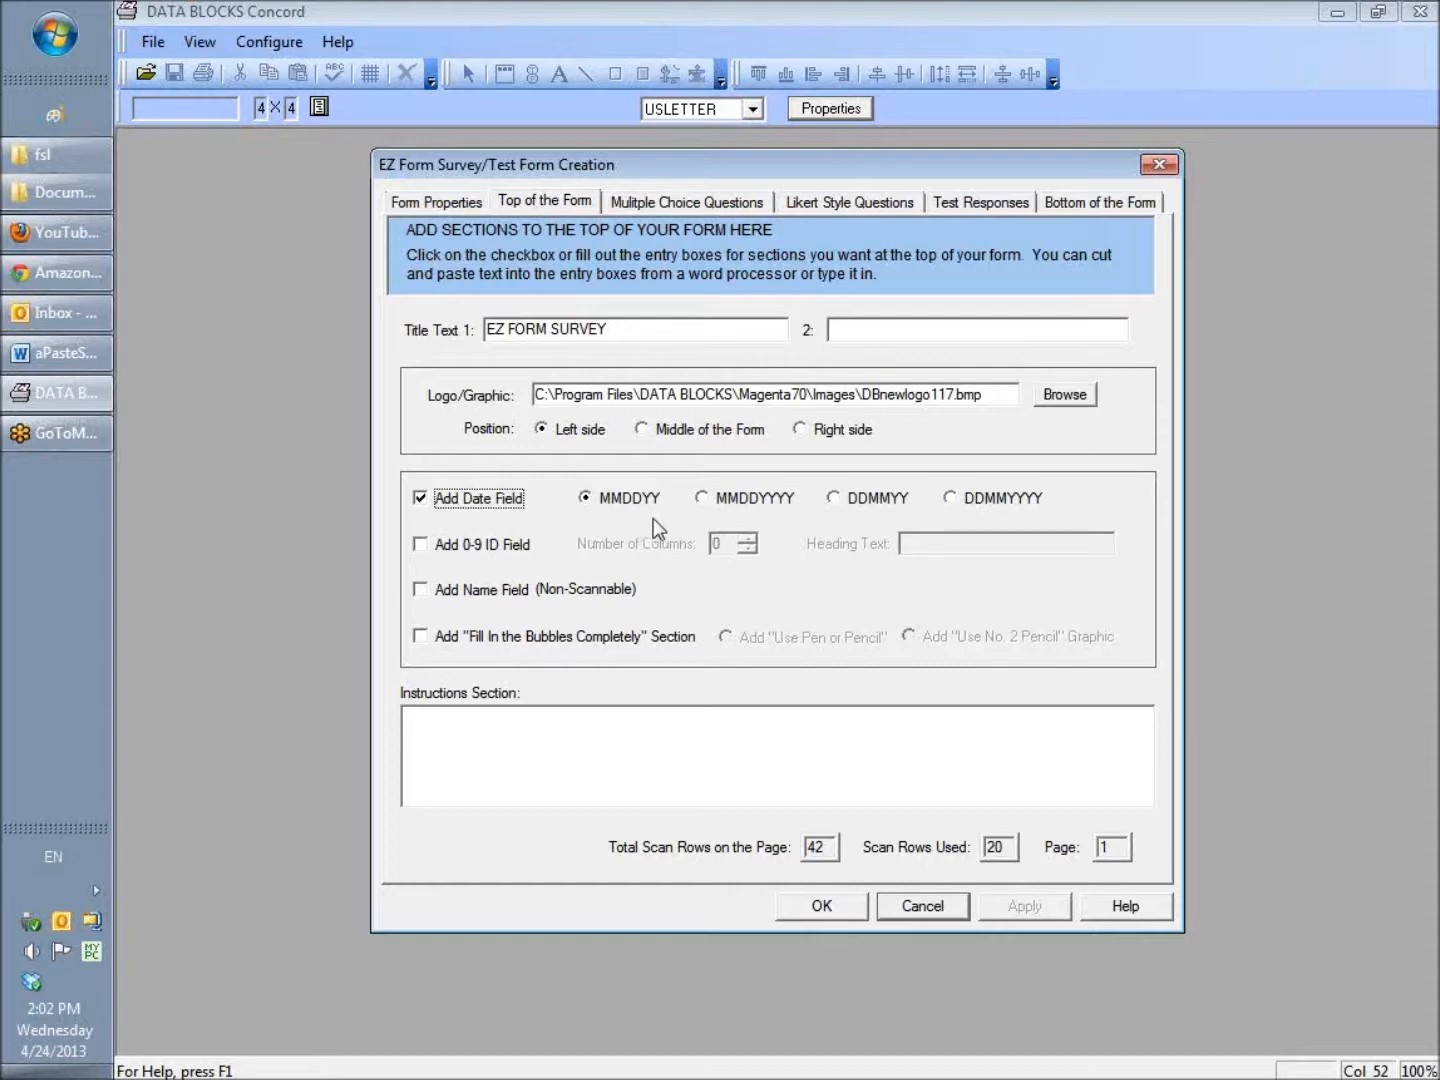
pyautogui.click(420, 545)
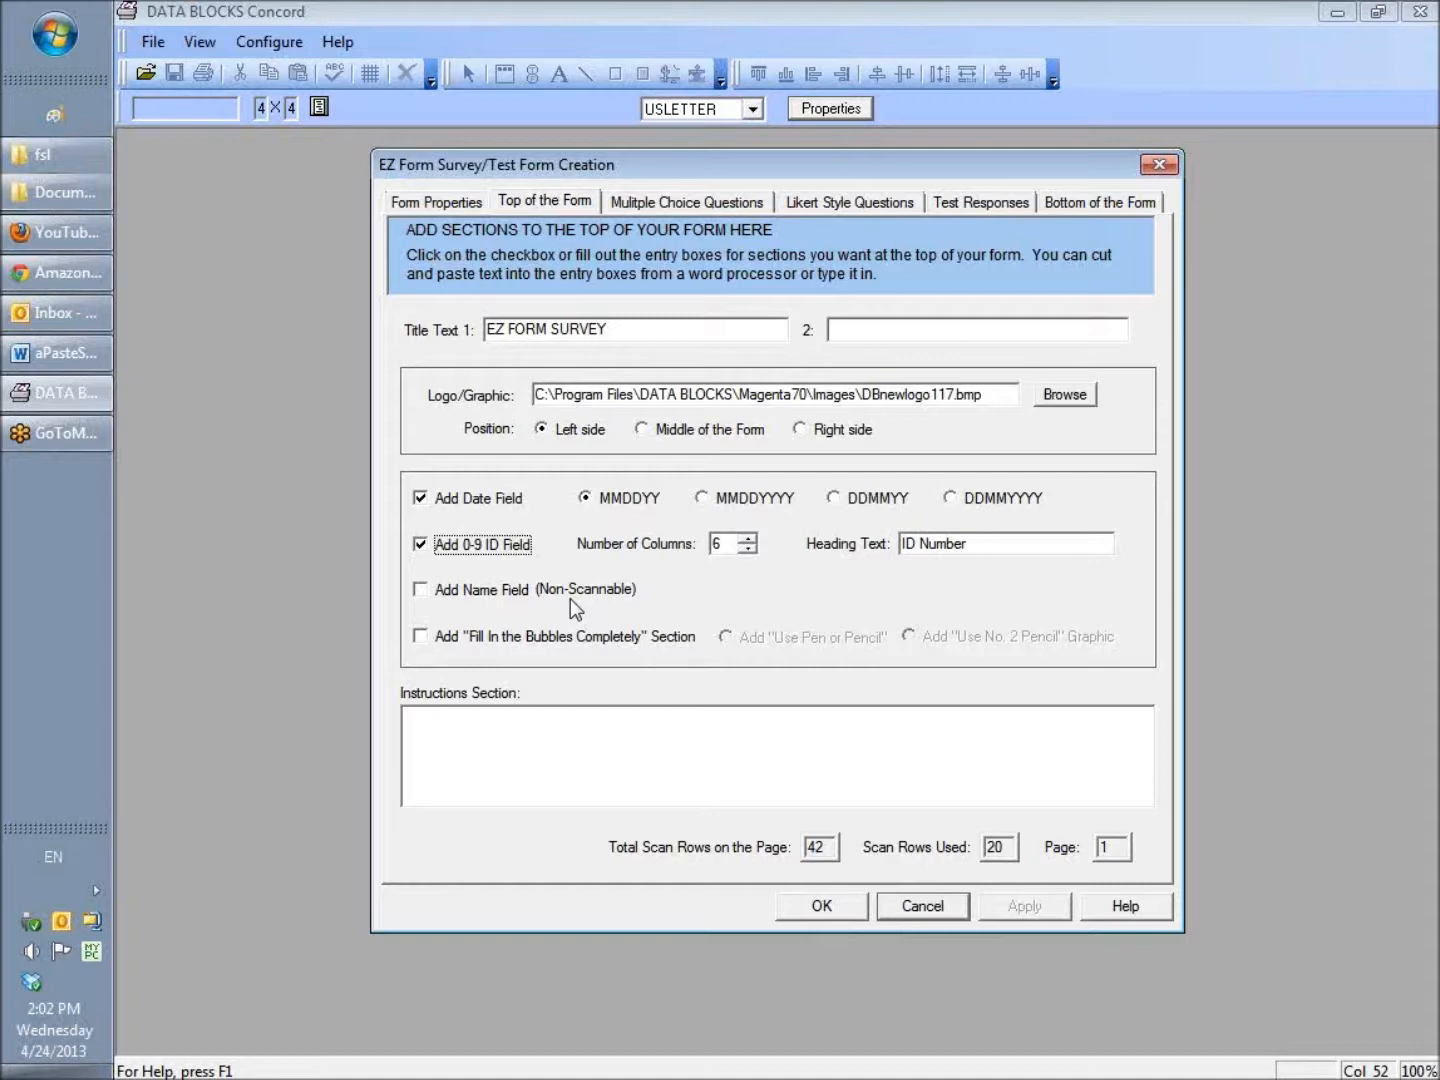
pyautogui.click(421, 637)
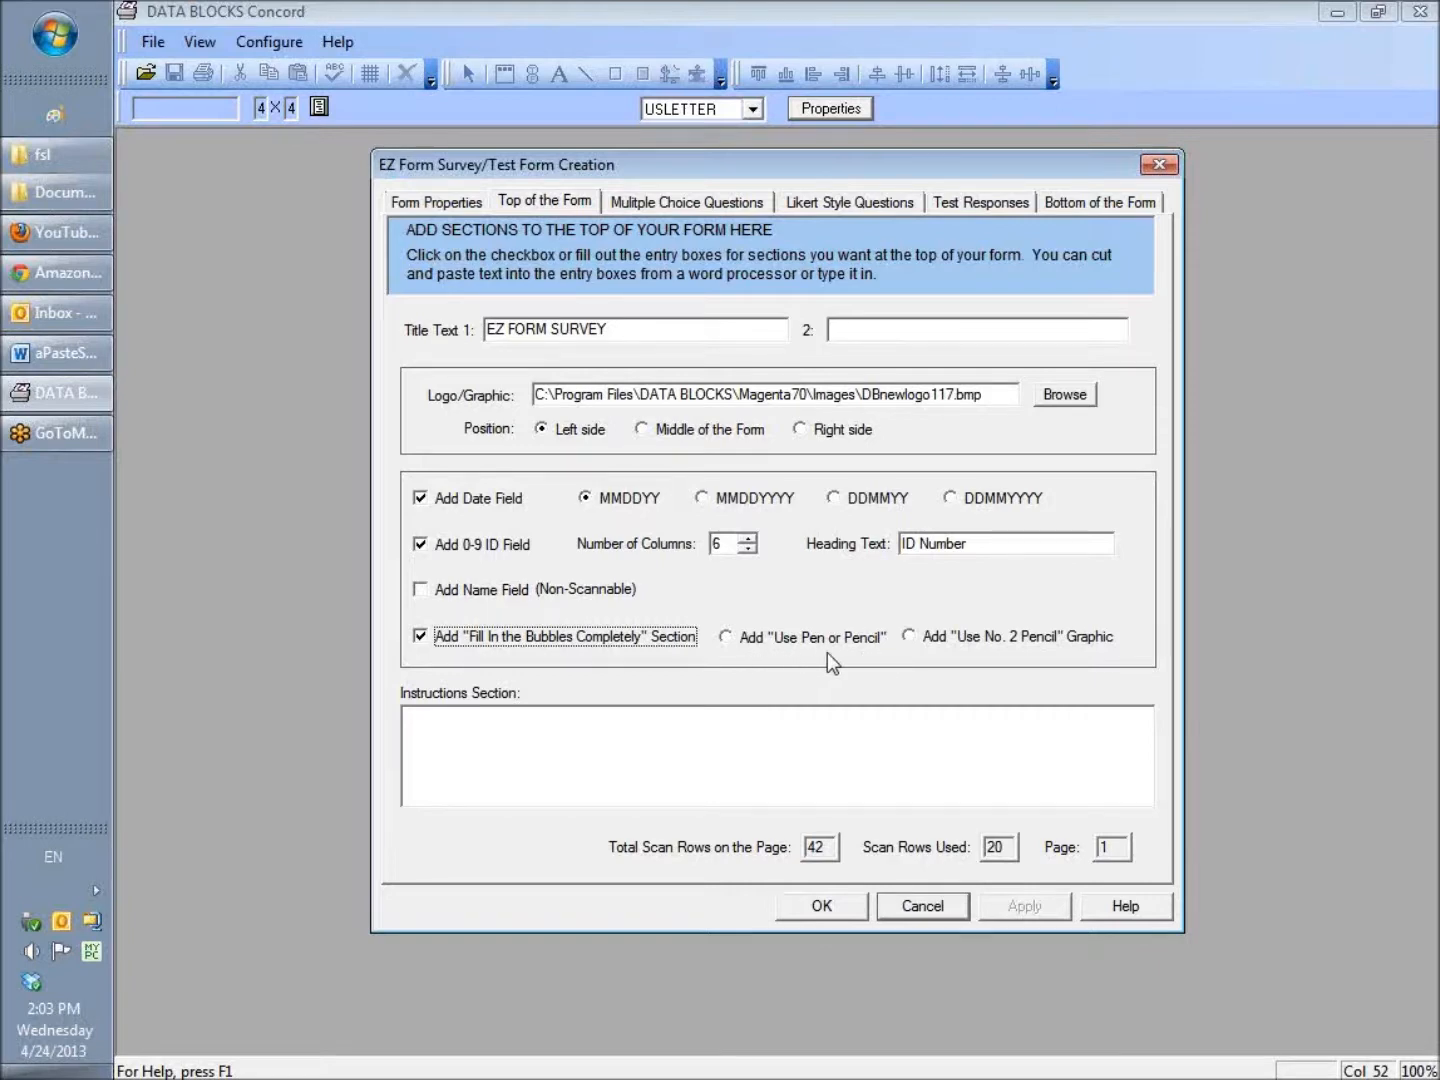
pyautogui.click(728, 637)
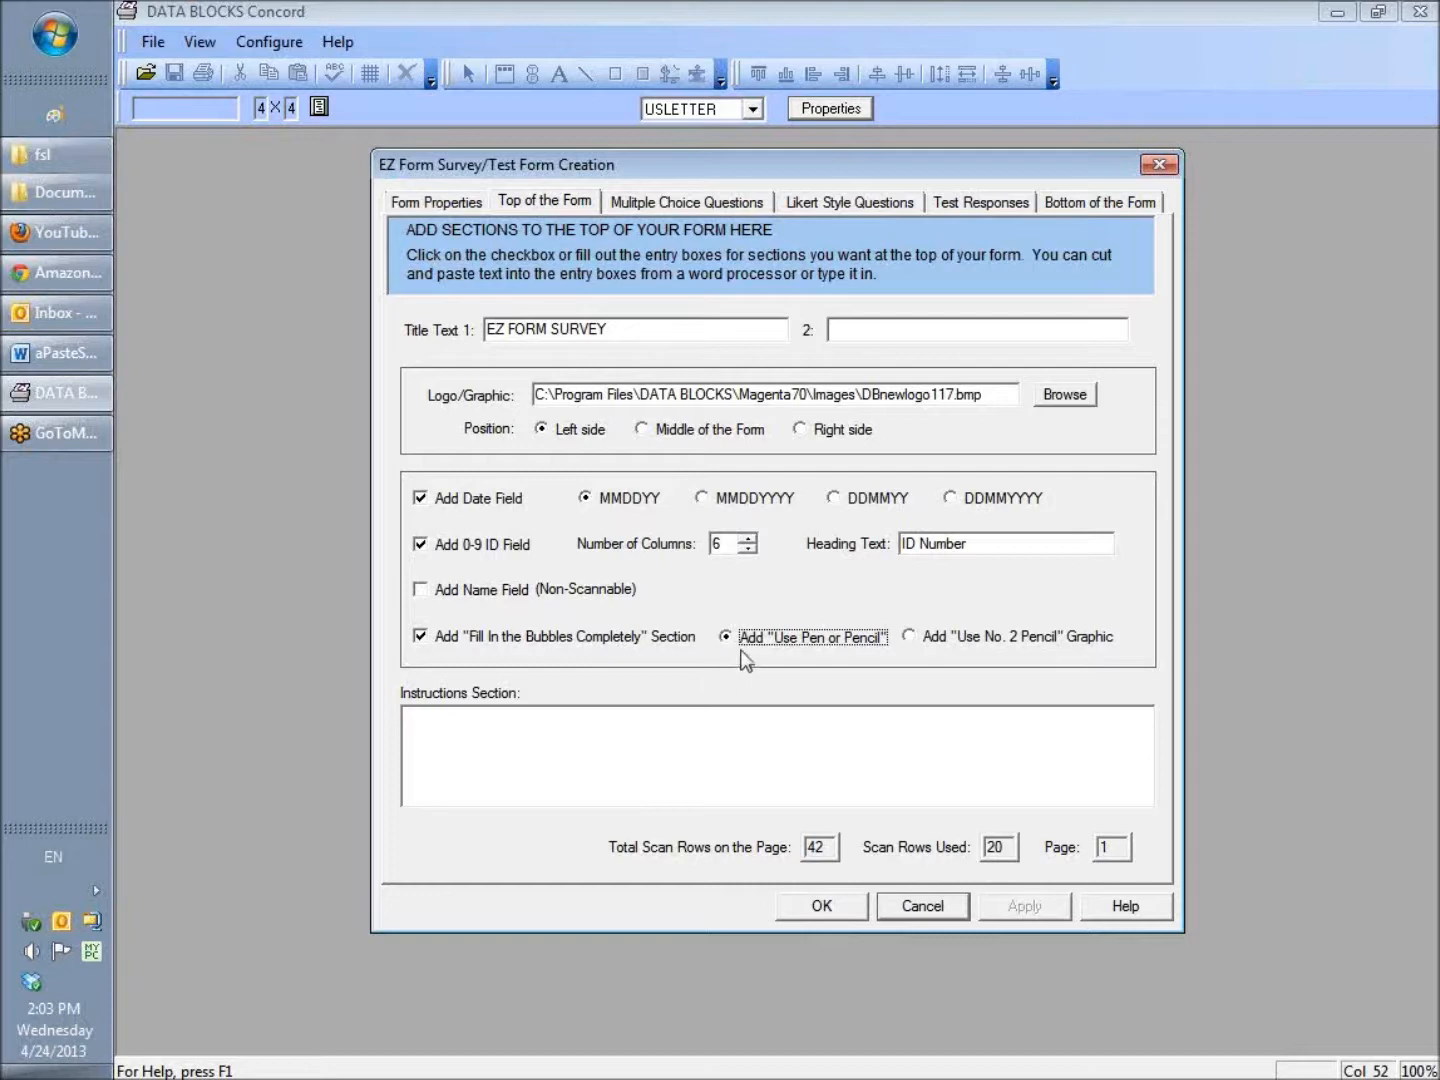
# Copy the paragraph beginning "This form has been setup as a sample" from aPasteSpecial.doc in Word into the form's instructions section
pyautogui.click(690, 713)
pyautogui.click(43, 350)
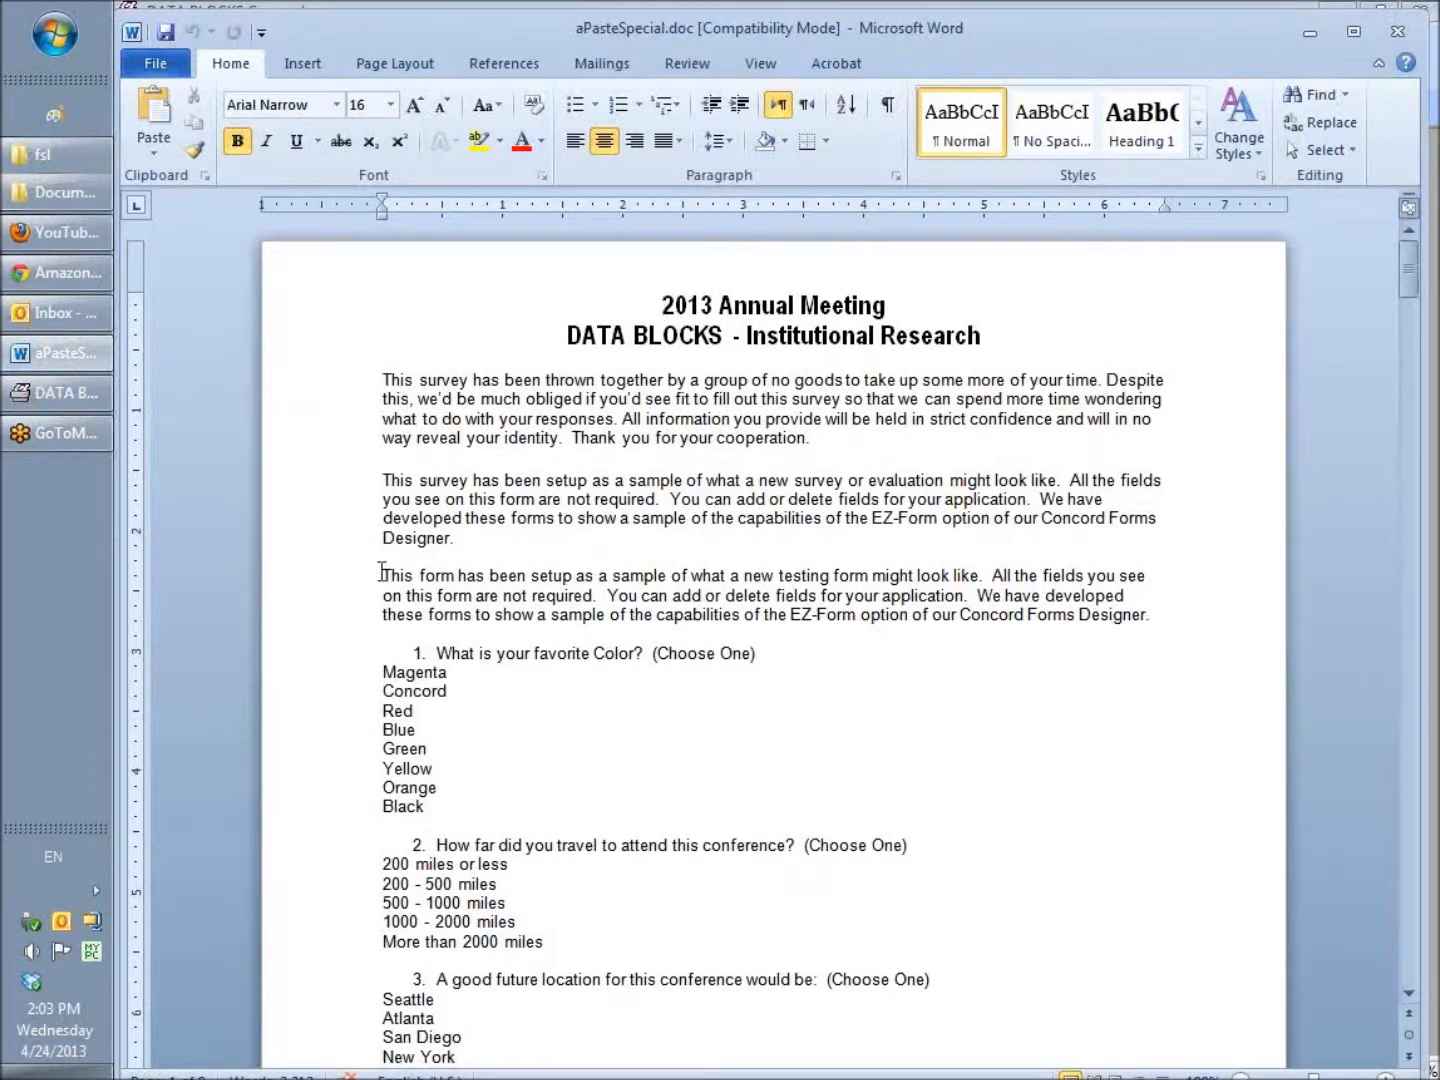
pyautogui.moveTo(383, 572); pyautogui.dragTo(383, 632)
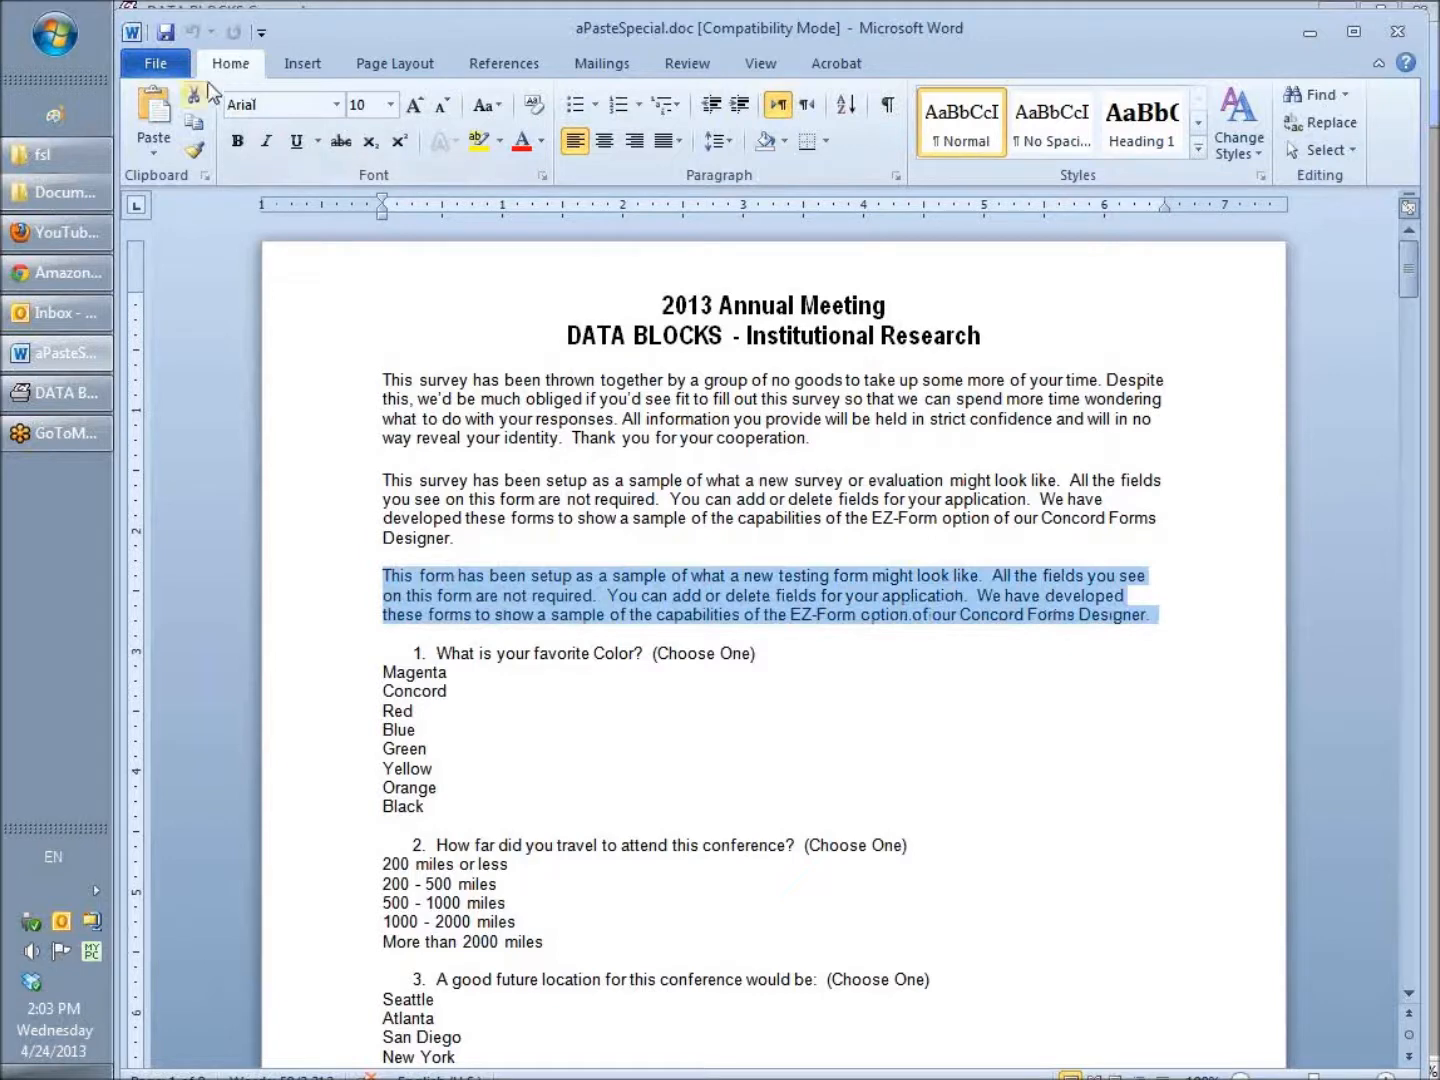
pyautogui.click(195, 124)
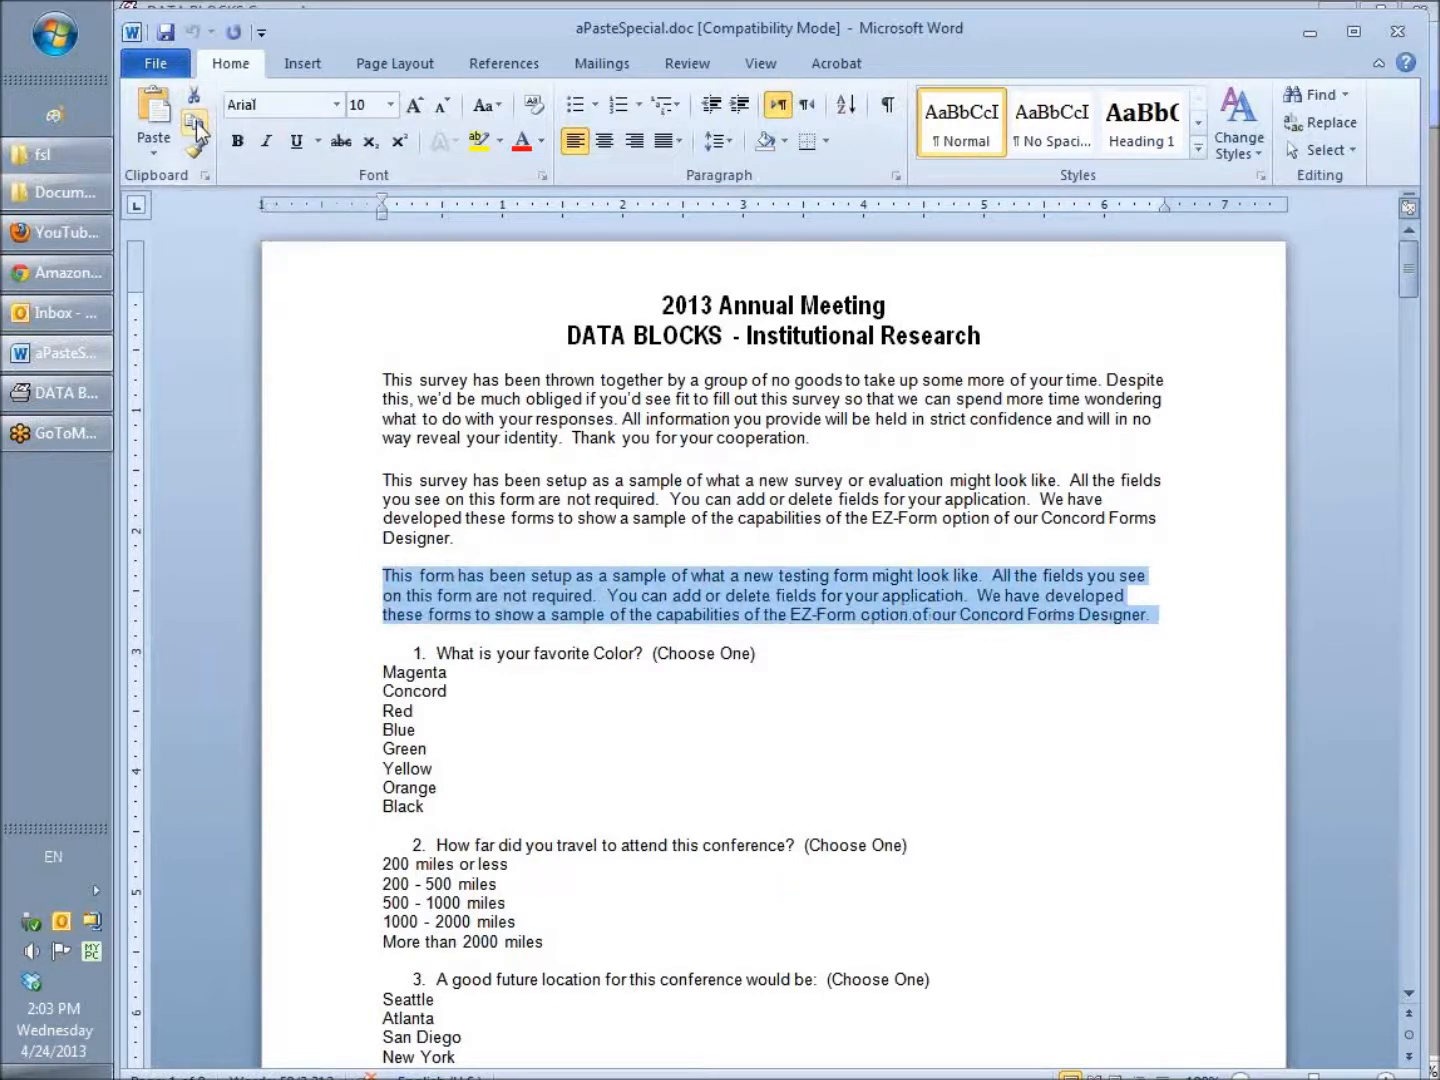
pyautogui.click(81, 388)
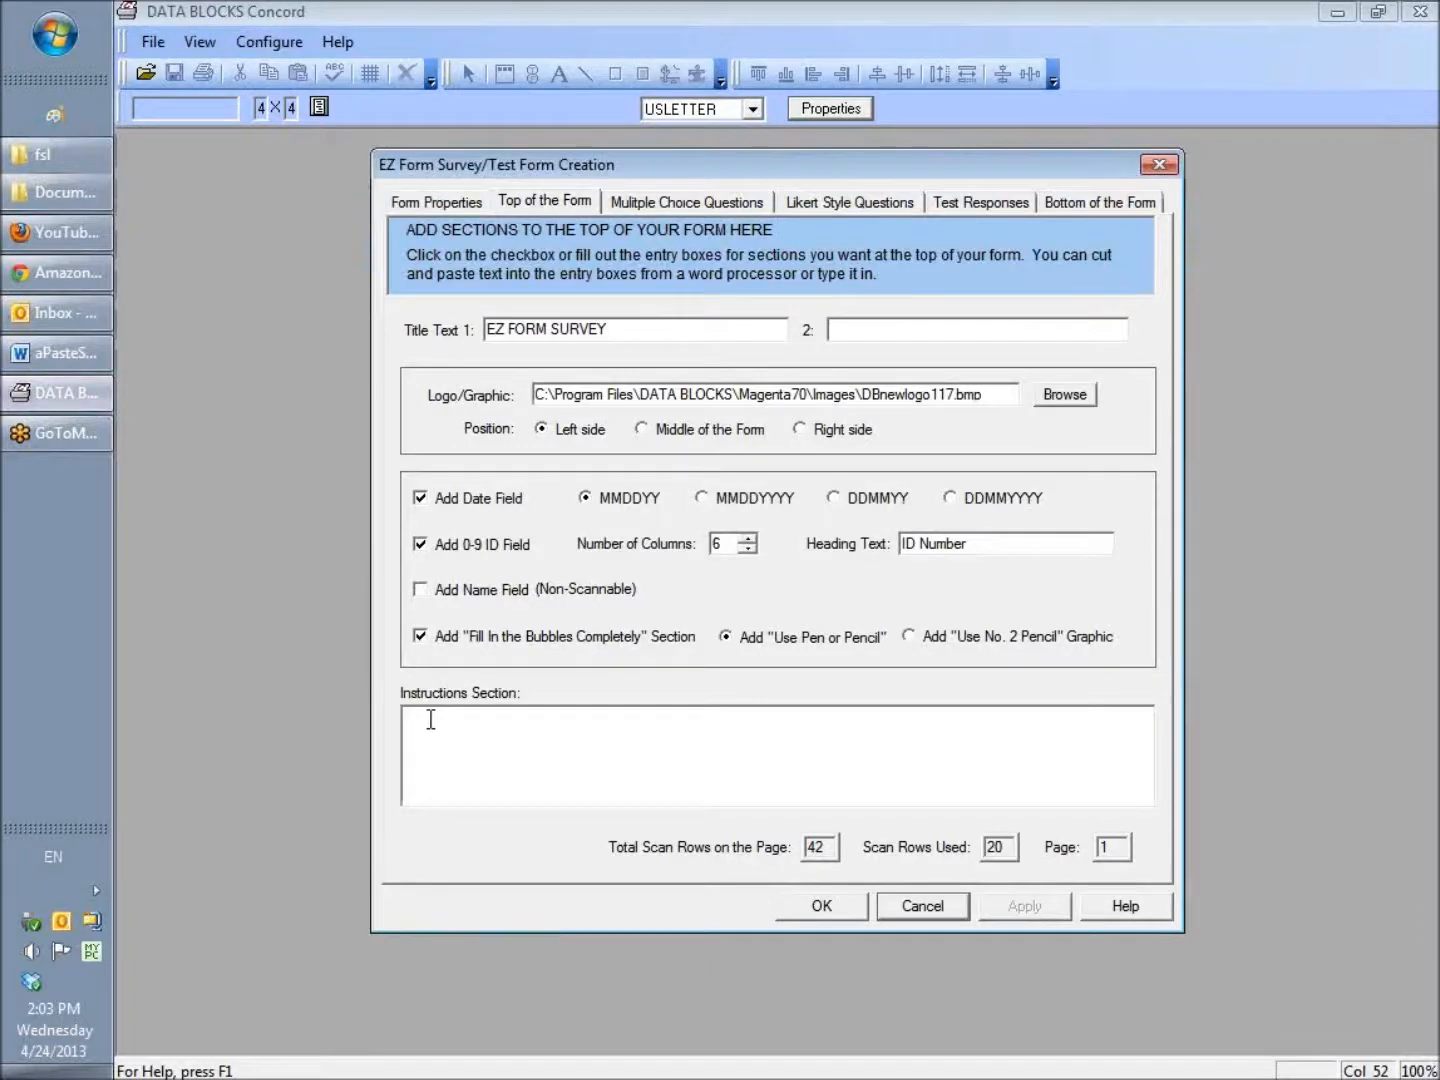
pyautogui.hotkey('ctrl', 'v')
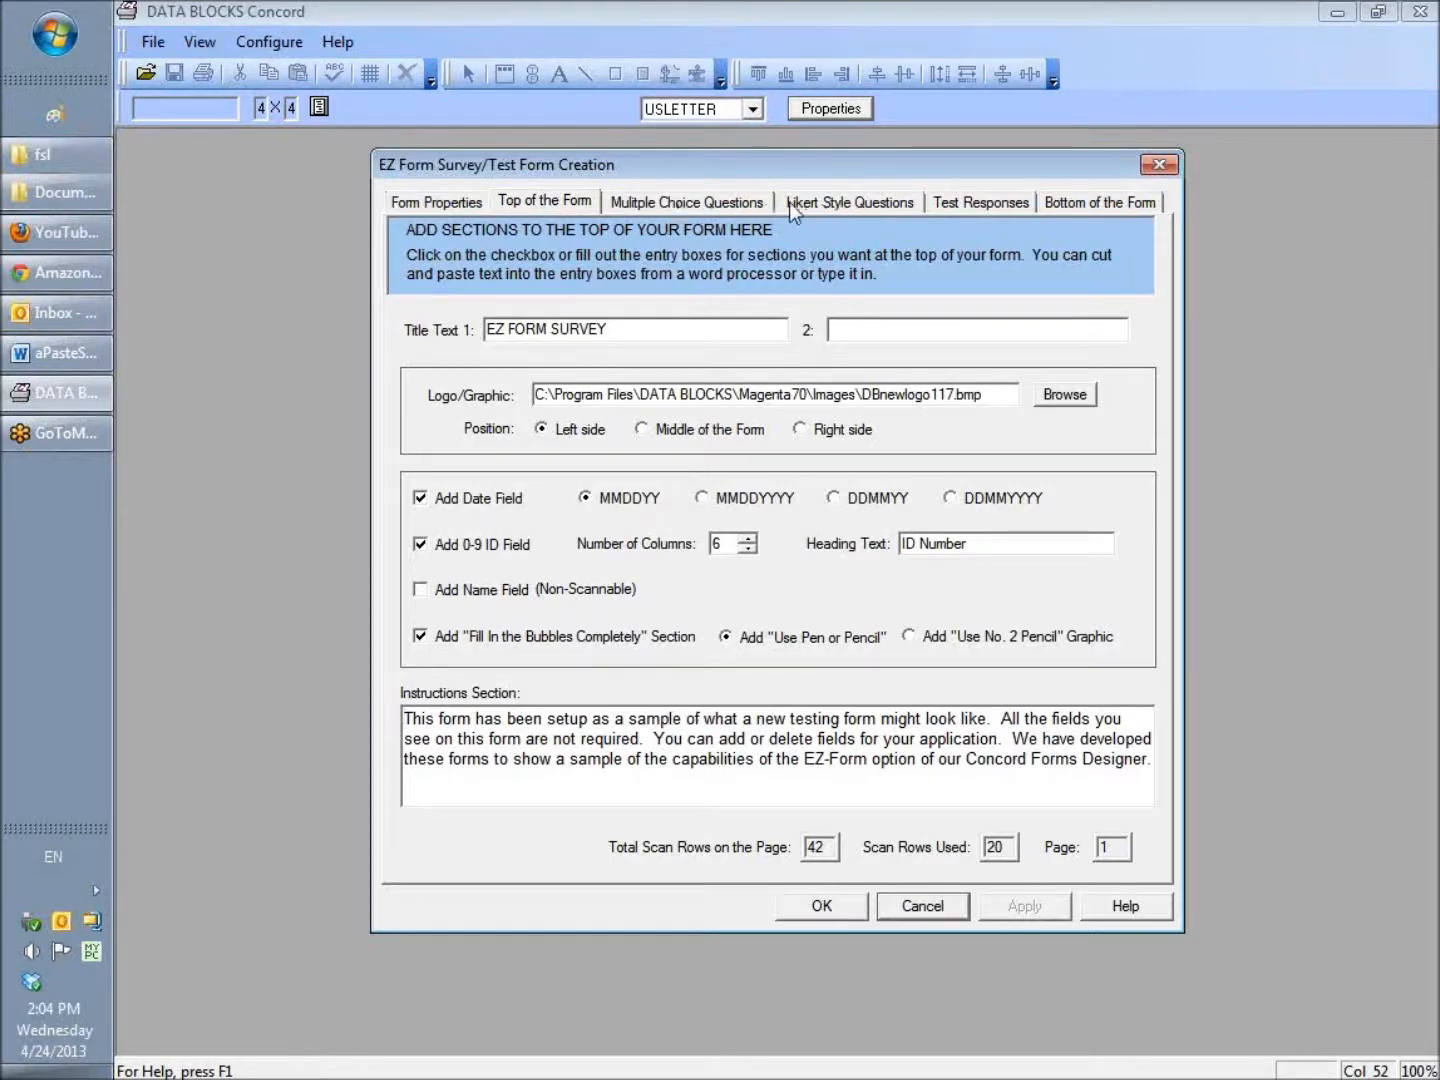
# Enter DEMOGRAPHIC QUESTIONS as the instruction text above the first multiple choice question
pyautogui.click(698, 205)
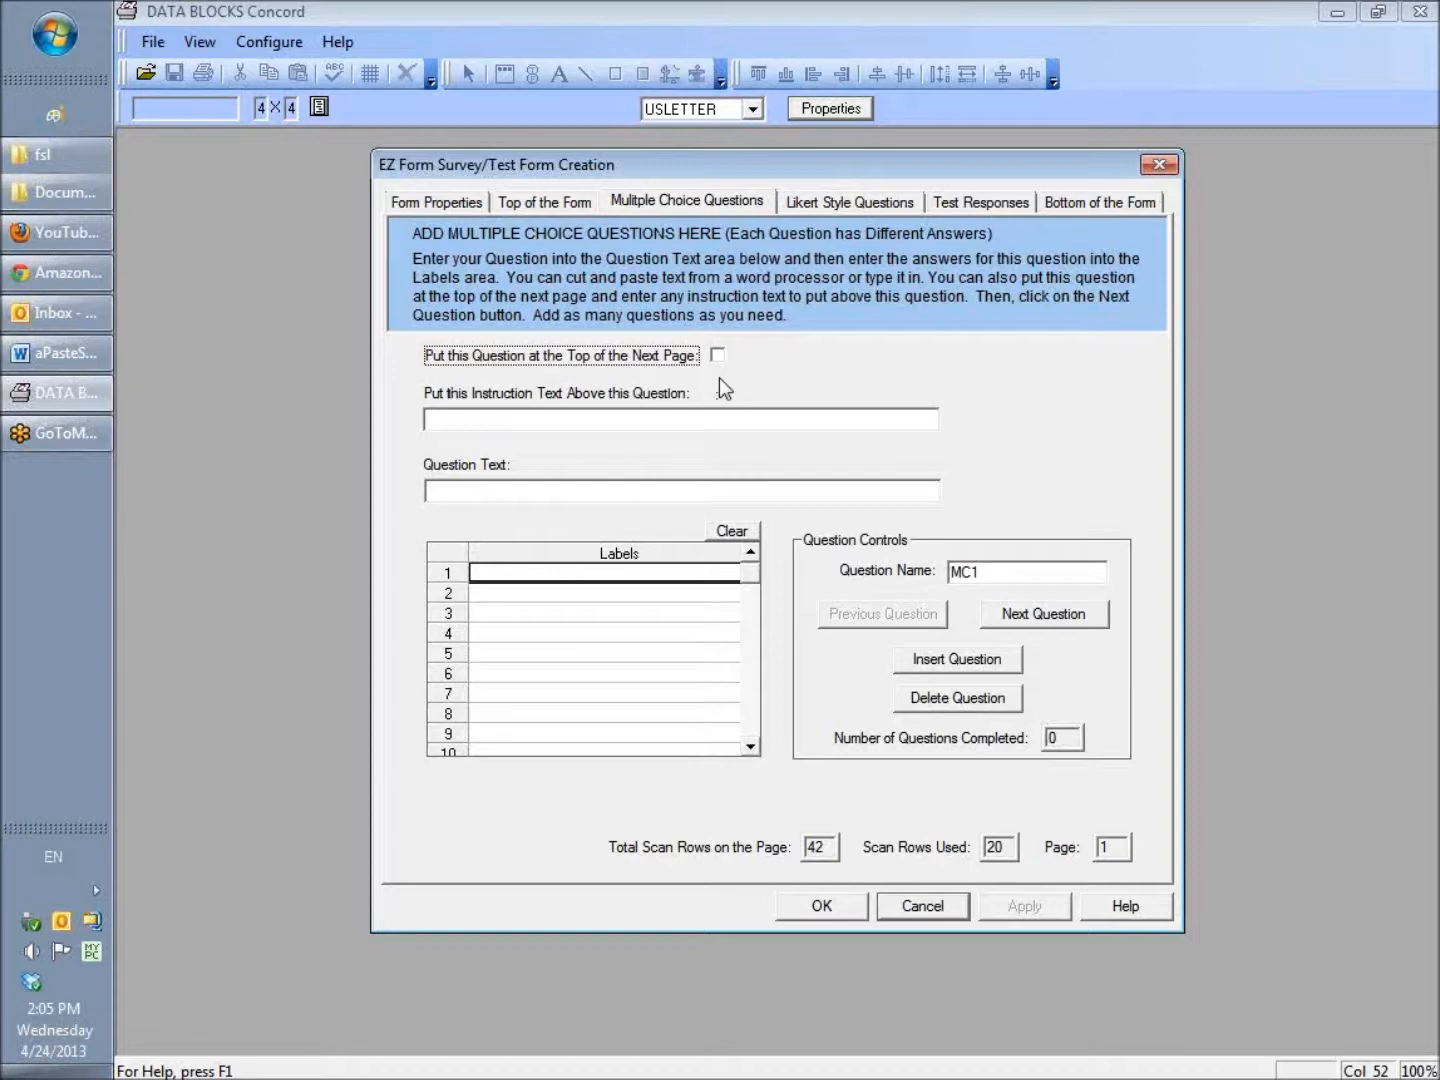
pyautogui.click(611, 419)
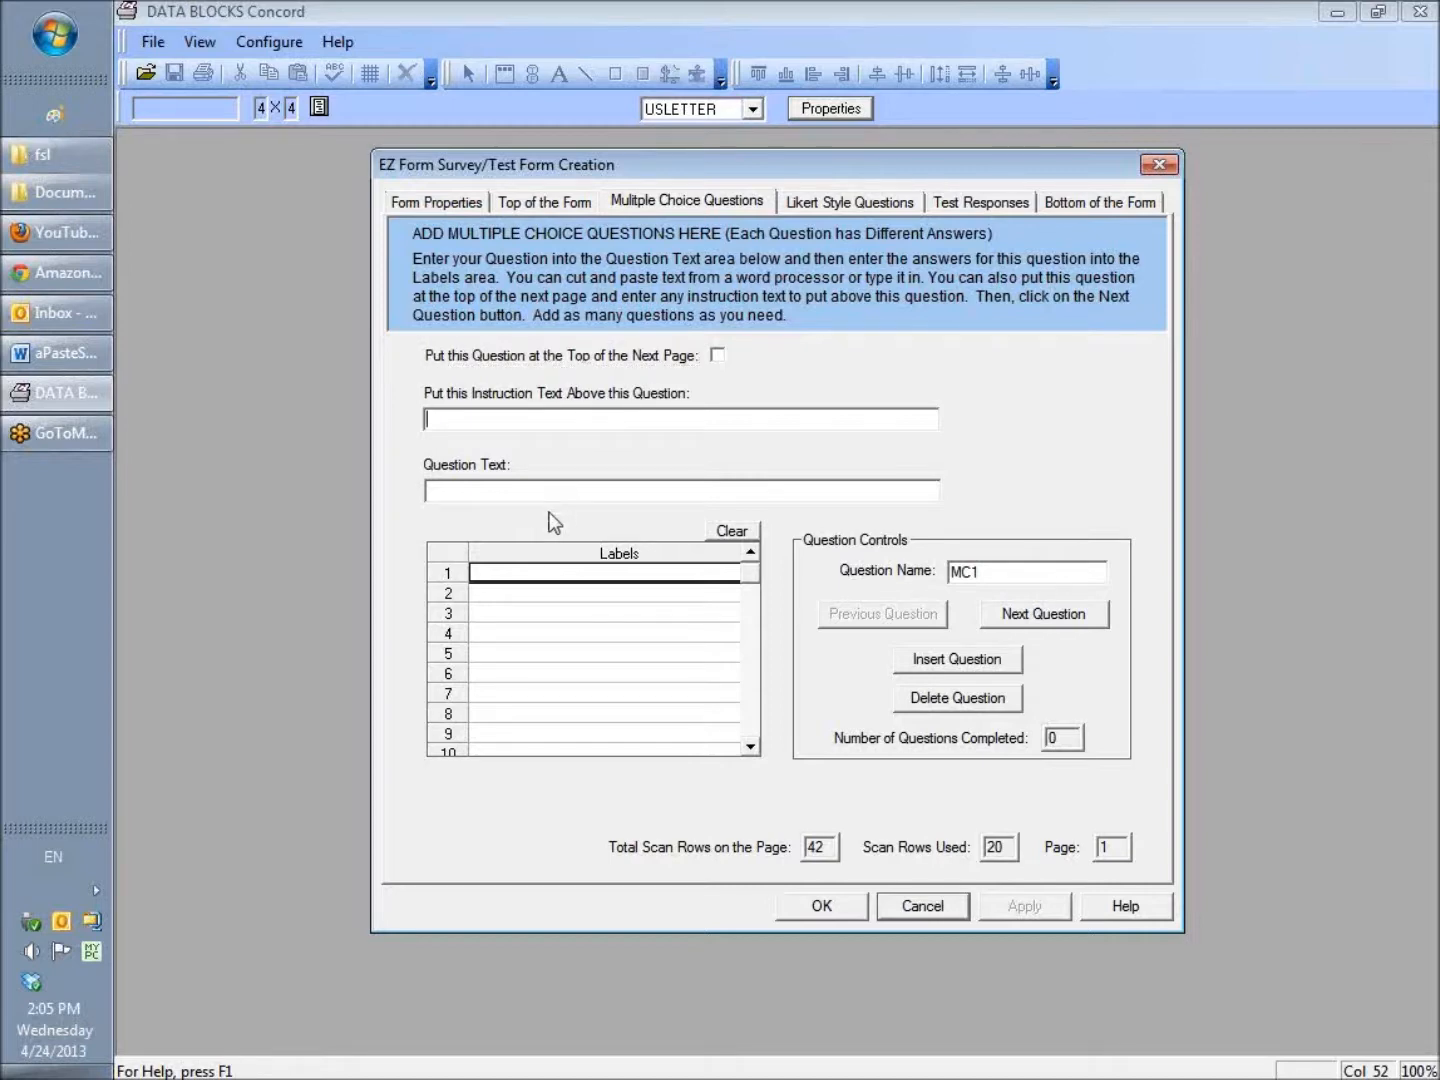
pyautogui.write('DEMOGRAPHIC QUESTIONS')
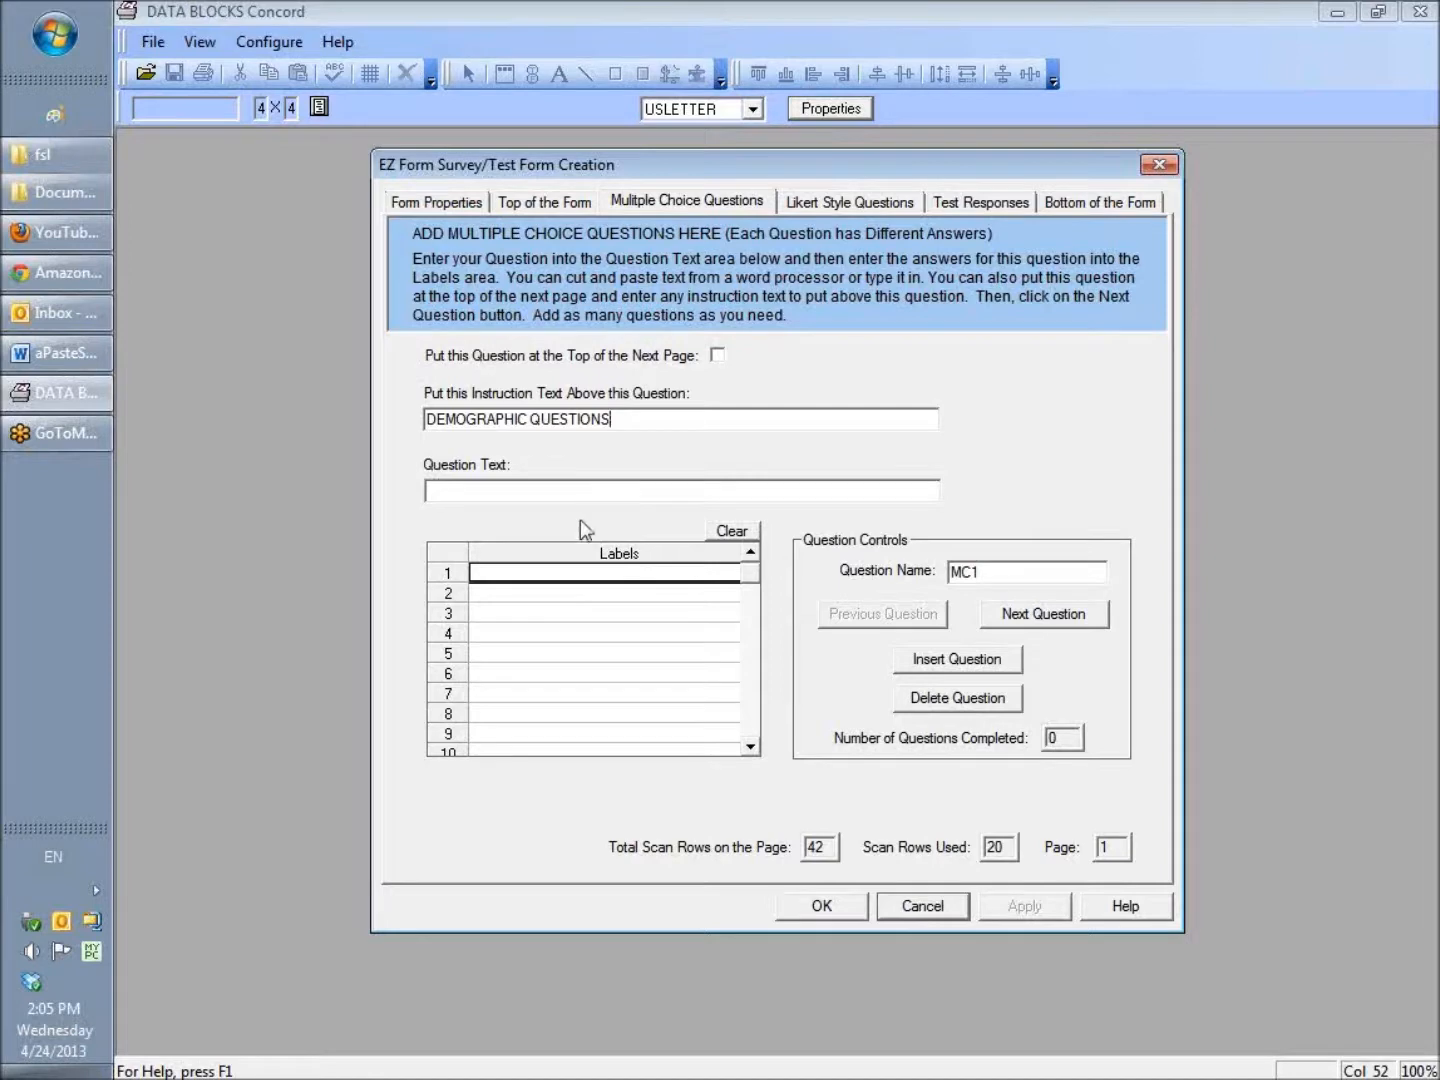
# Switch to aPasteSpecial.doc in Word and select question 1 about favorite color with its answers, Magenta through Black, for copying
pyautogui.click(54, 353)
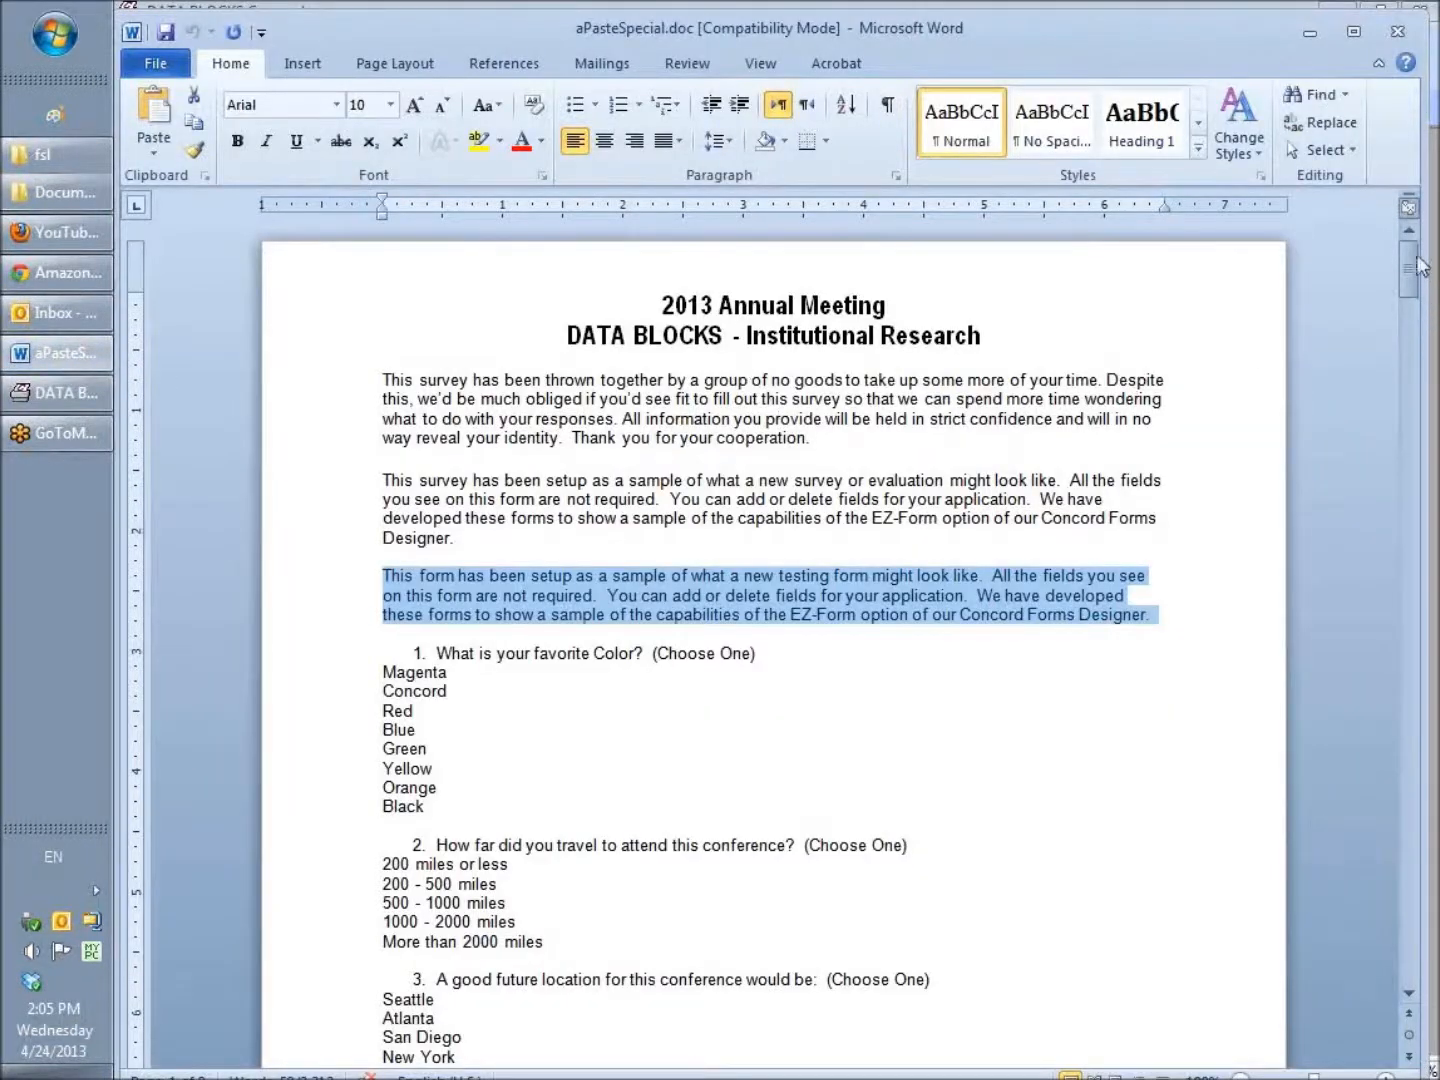
pyautogui.click(1425, 86)
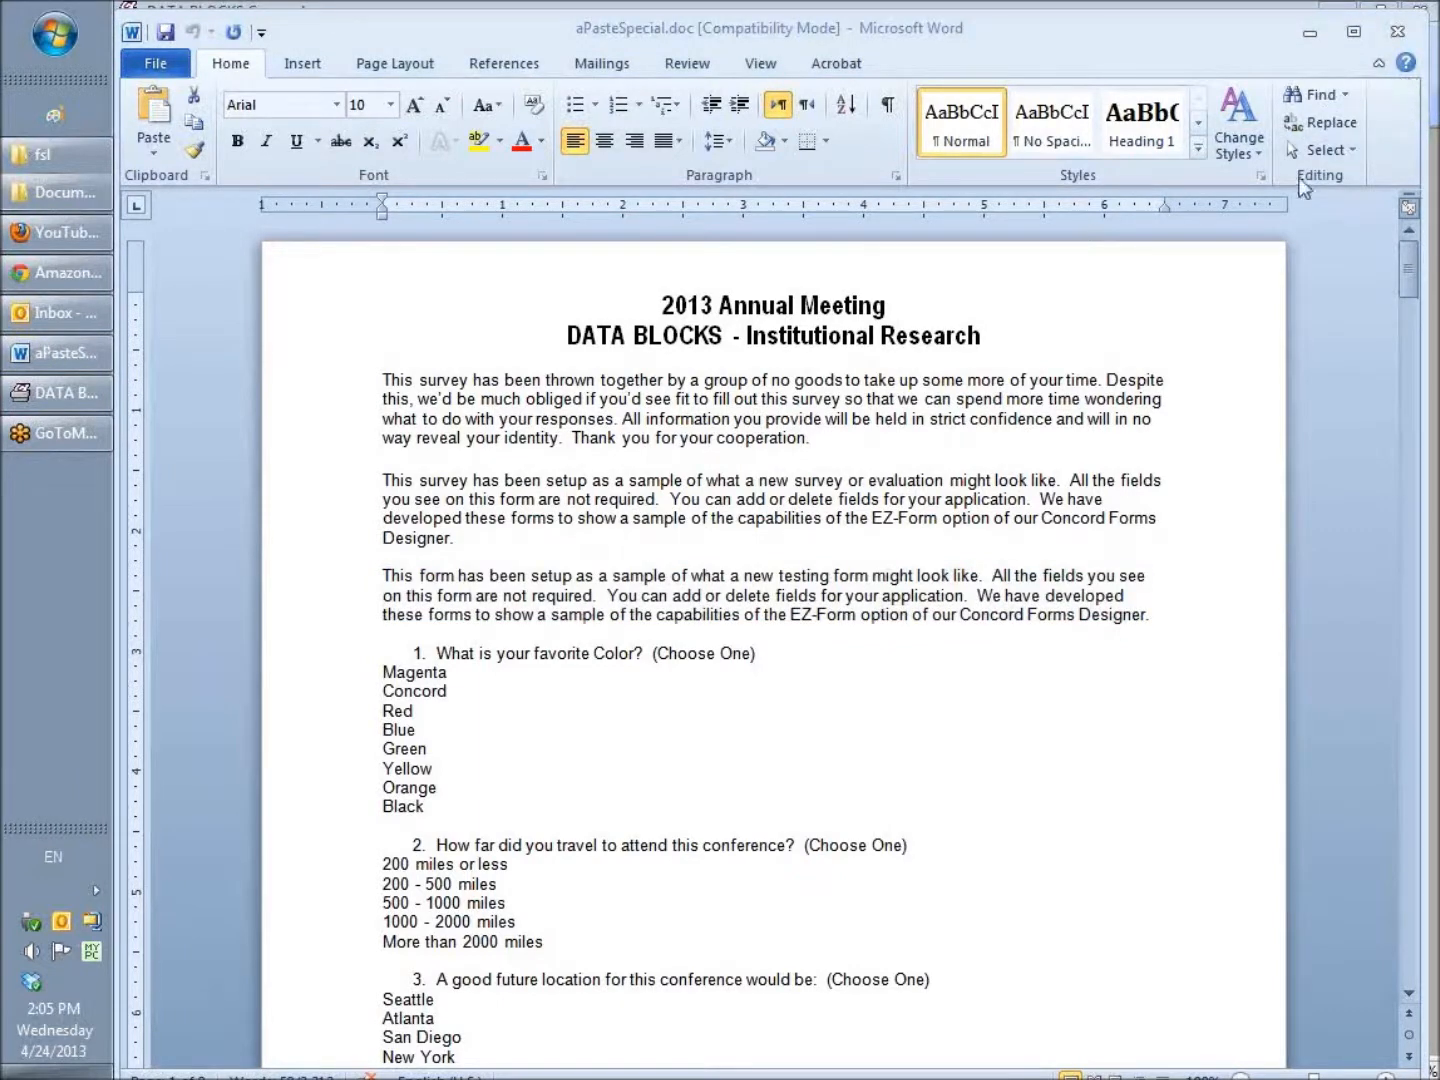
pyautogui.click(413, 653)
pyautogui.click(415, 655)
pyautogui.moveTo(414, 655); pyautogui.dragTo(421, 812)
pyautogui.hotkey('ctrl', 'c')
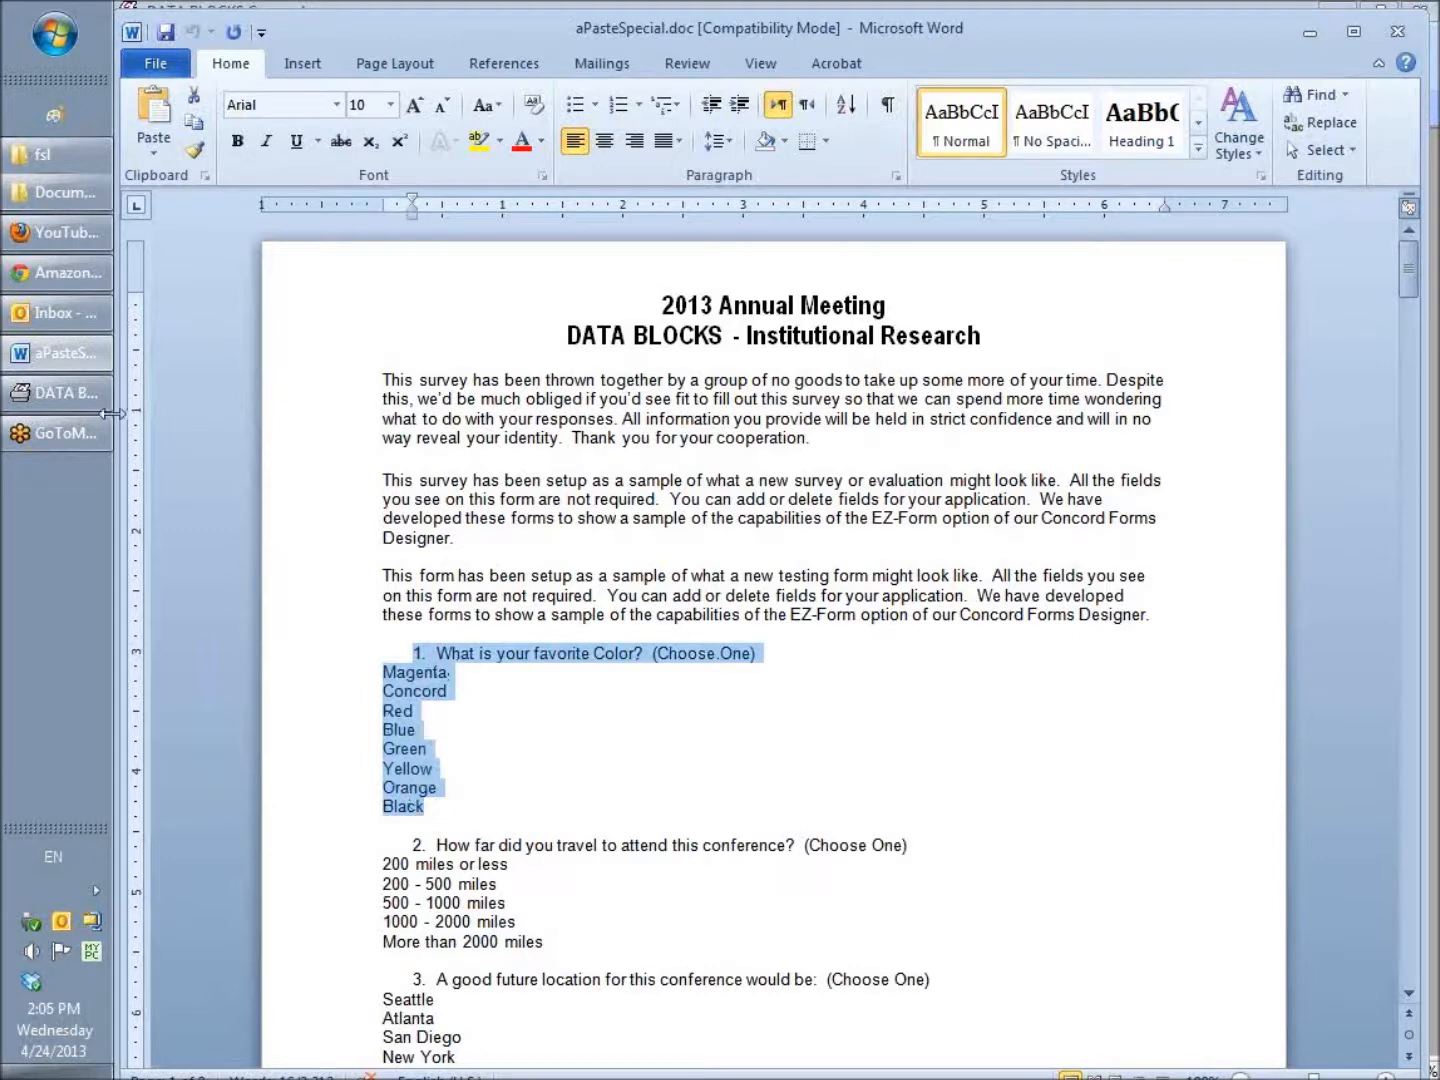
pyautogui.click(41, 392)
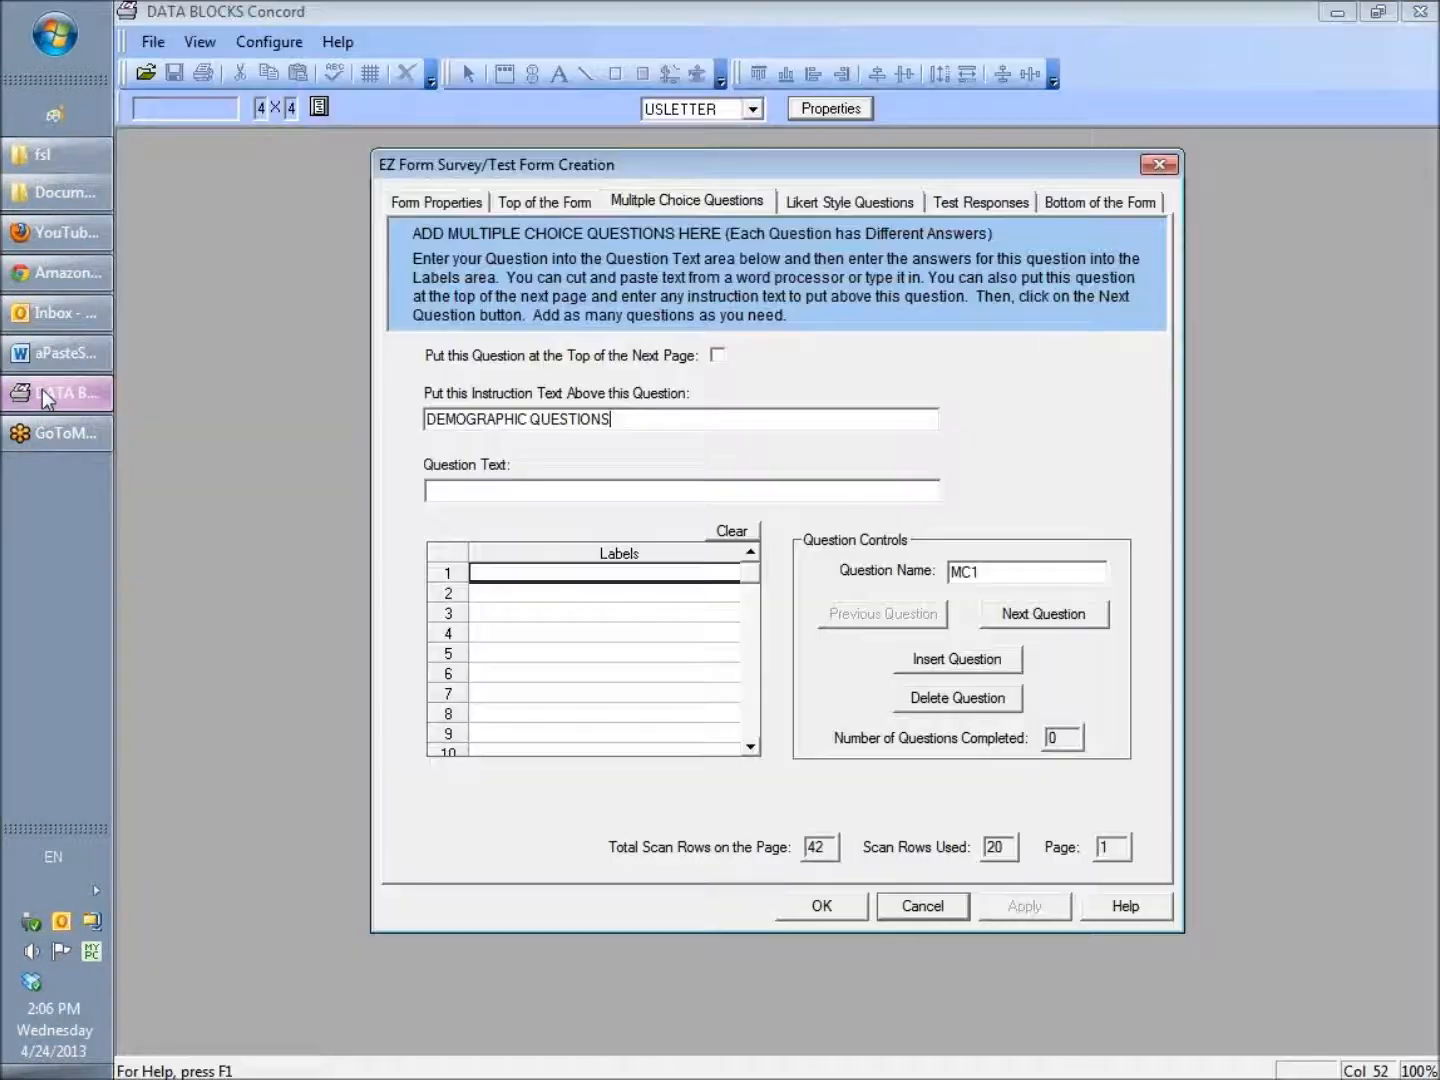
pyautogui.click(523, 489)
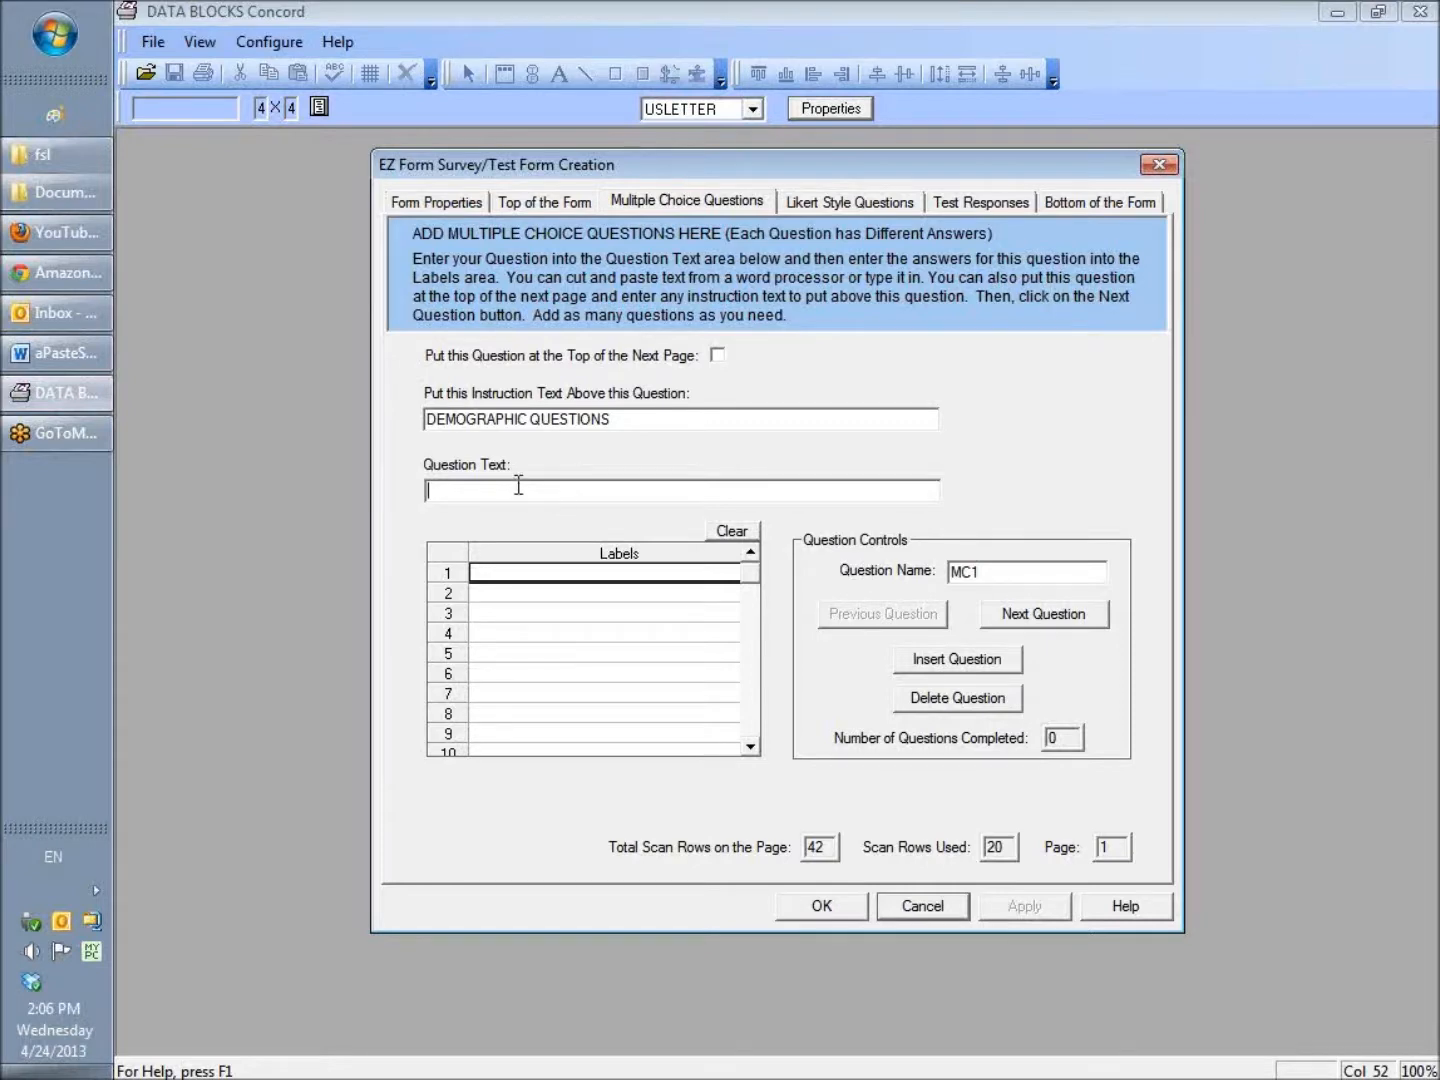
pyautogui.hotkey('ctrl', 'v')
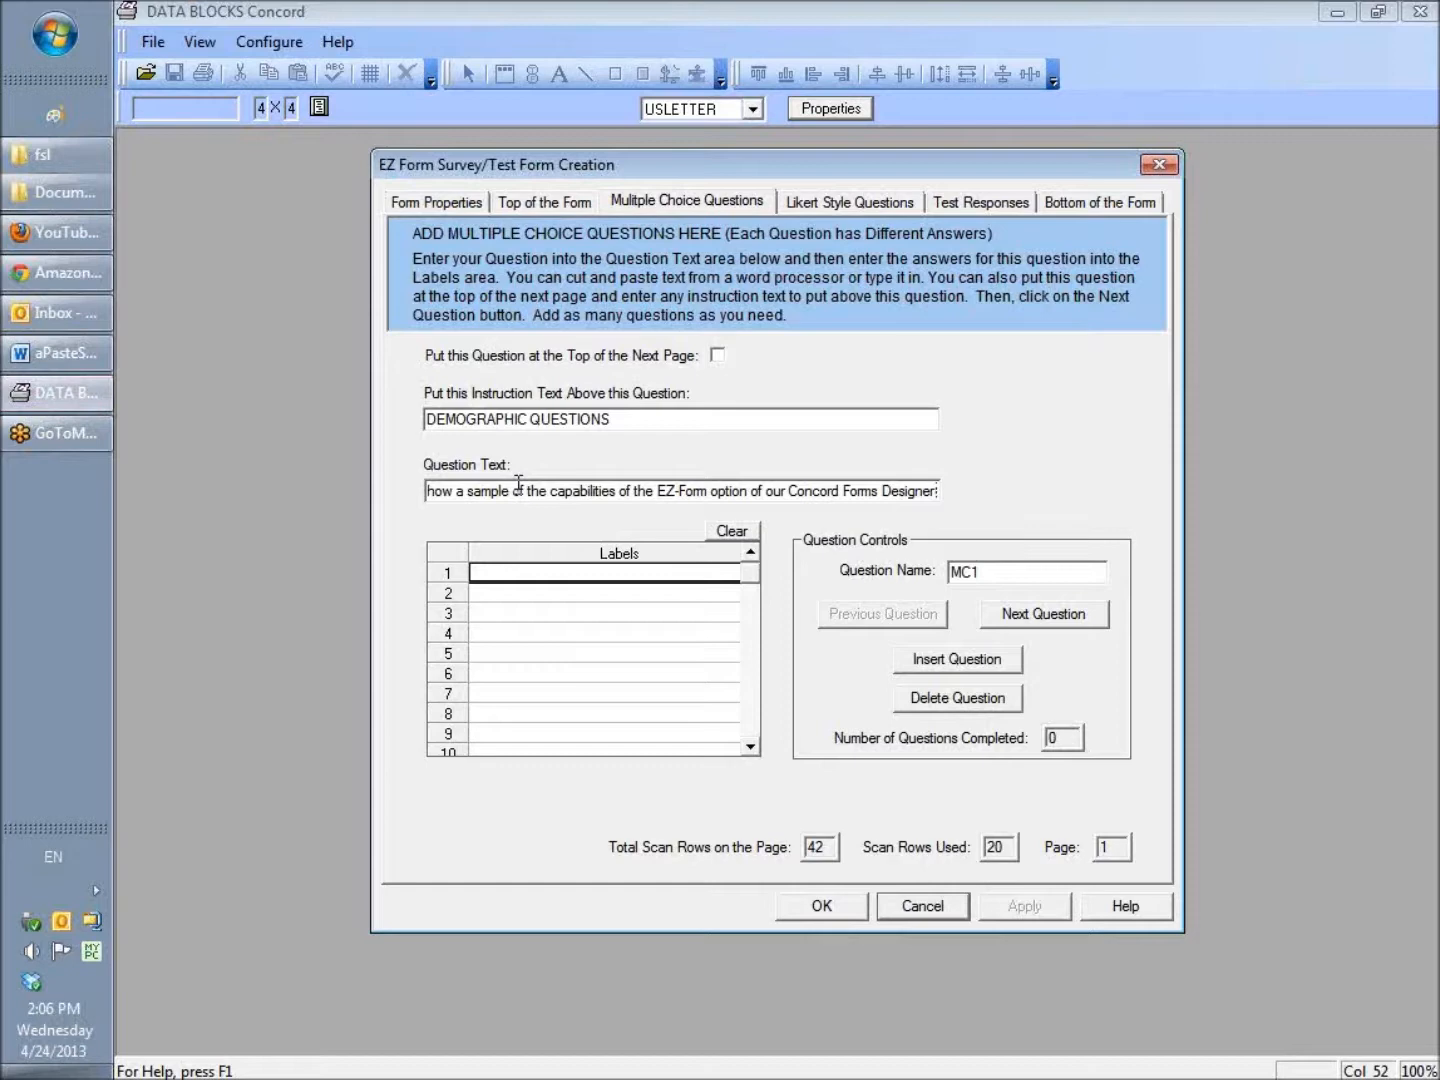
pyautogui.hotkey('ctrl', 'z')
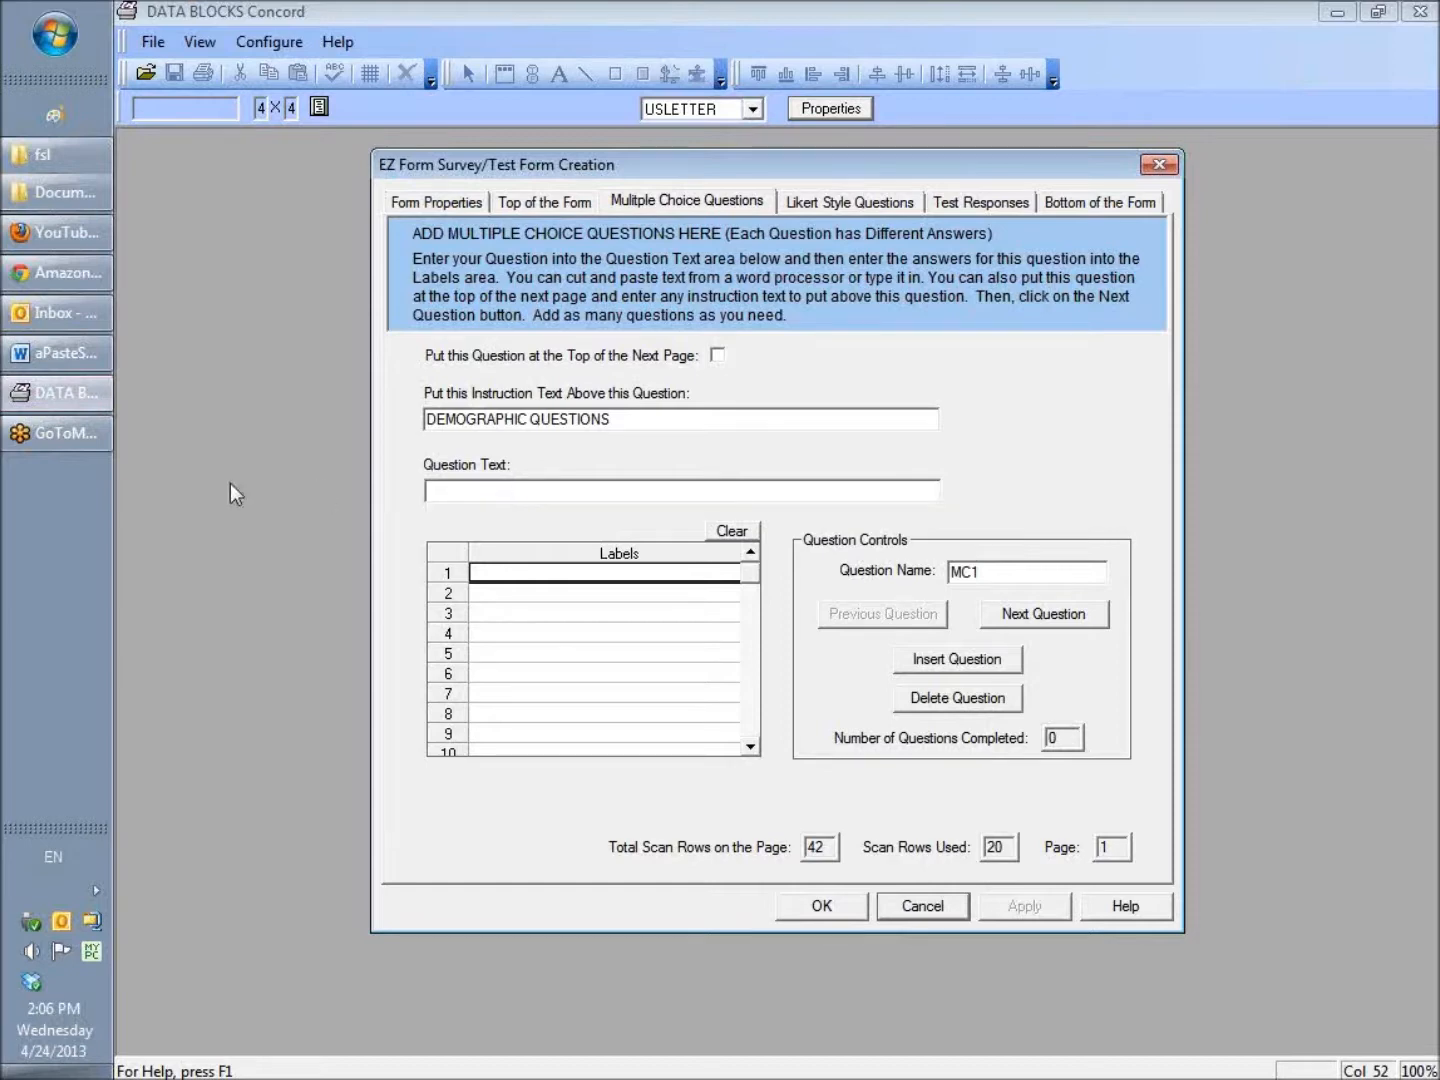
# Copy the selected question block from Word again and set "1. What is your favorite Color? (Choose One)" as the question text in Concord
pyautogui.click(67, 354)
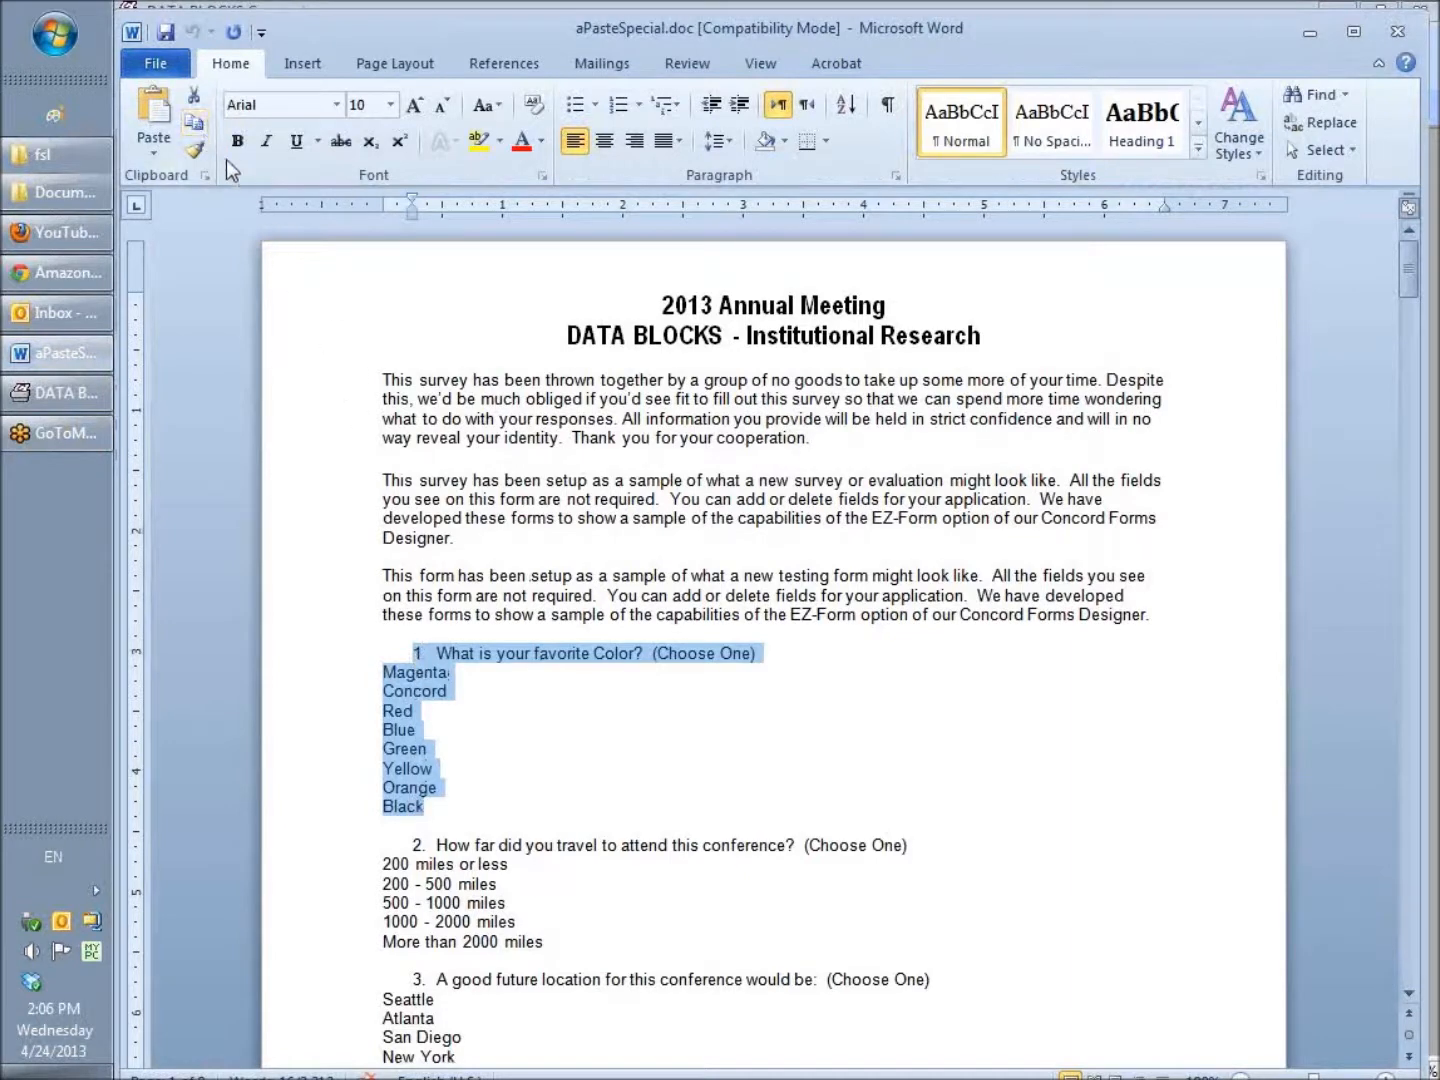
pyautogui.click(78, 395)
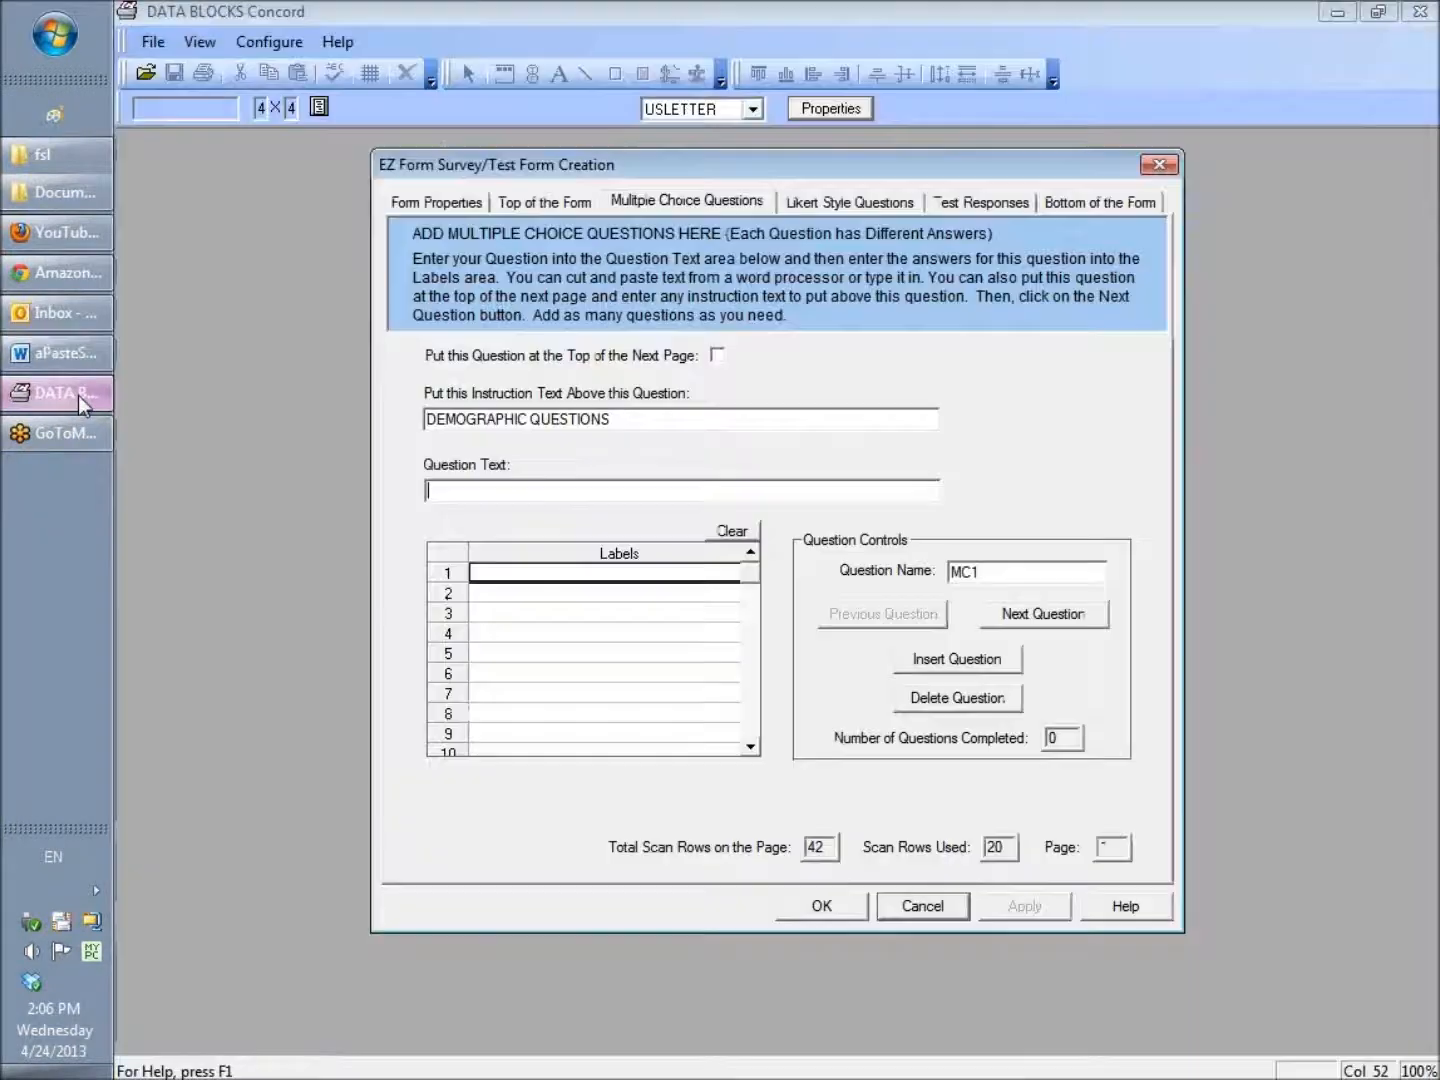
pyautogui.click(490, 492)
pyautogui.write('1 What is your favorite Color? (Choose One)')
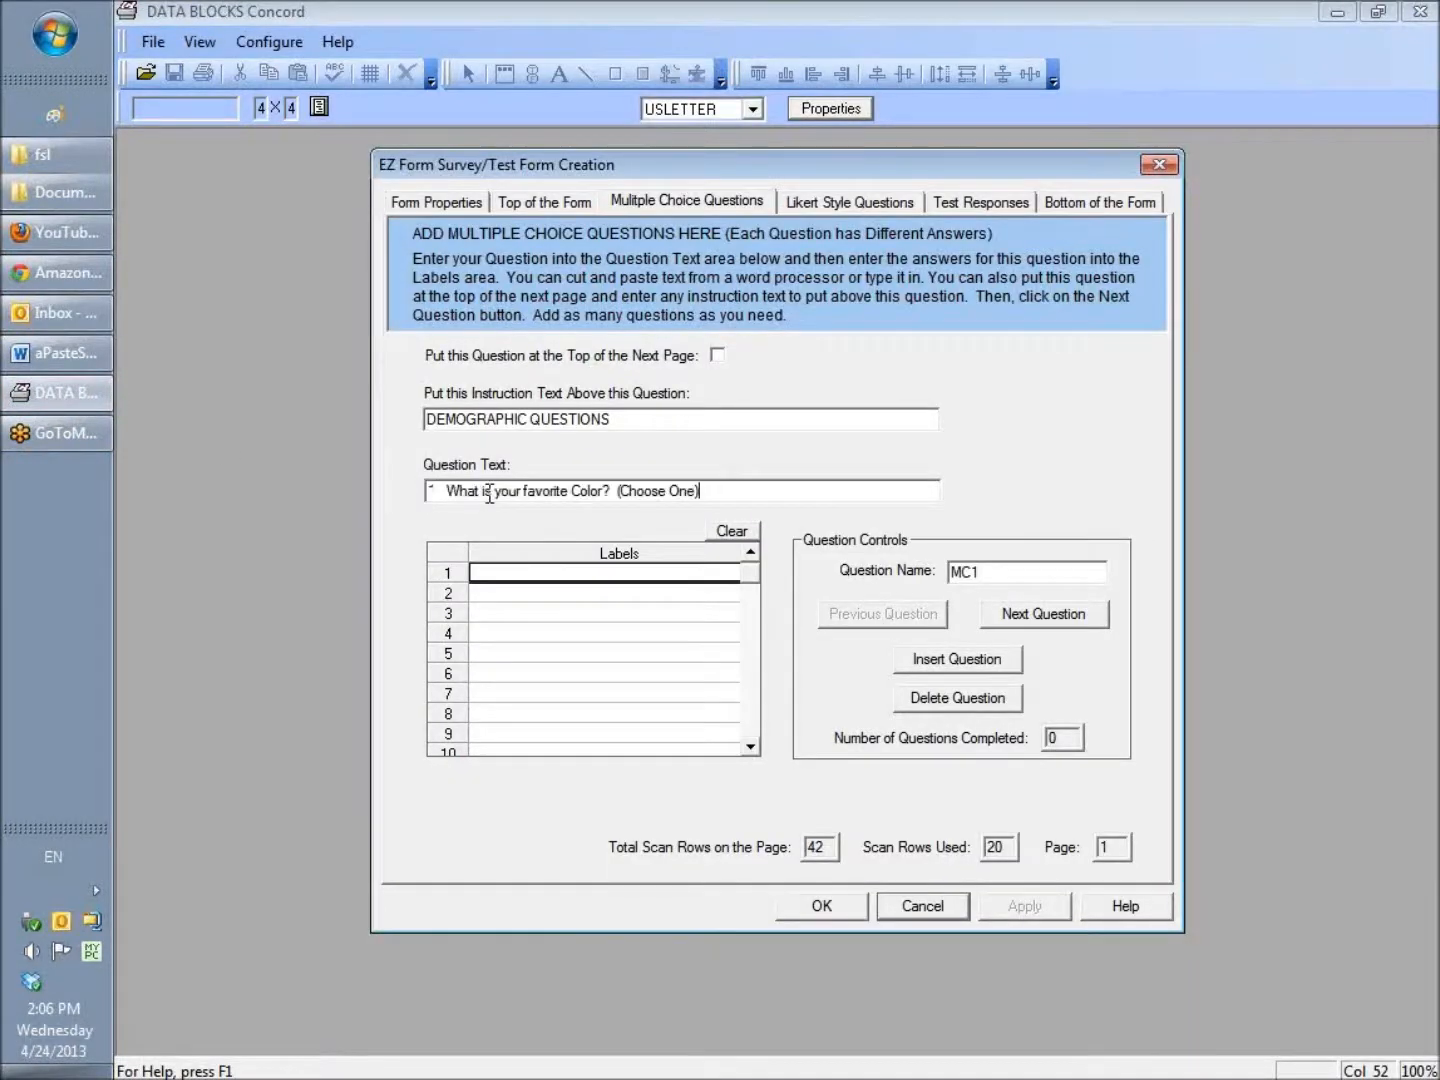
pyautogui.click(433, 490)
pyautogui.write('.')
# Paste the copied block into the answer labels, move Magenta through Black up to start in row 1, and advance to the next question
pyautogui.click(702, 491)
pyautogui.hotkey('ctrl', 'v')
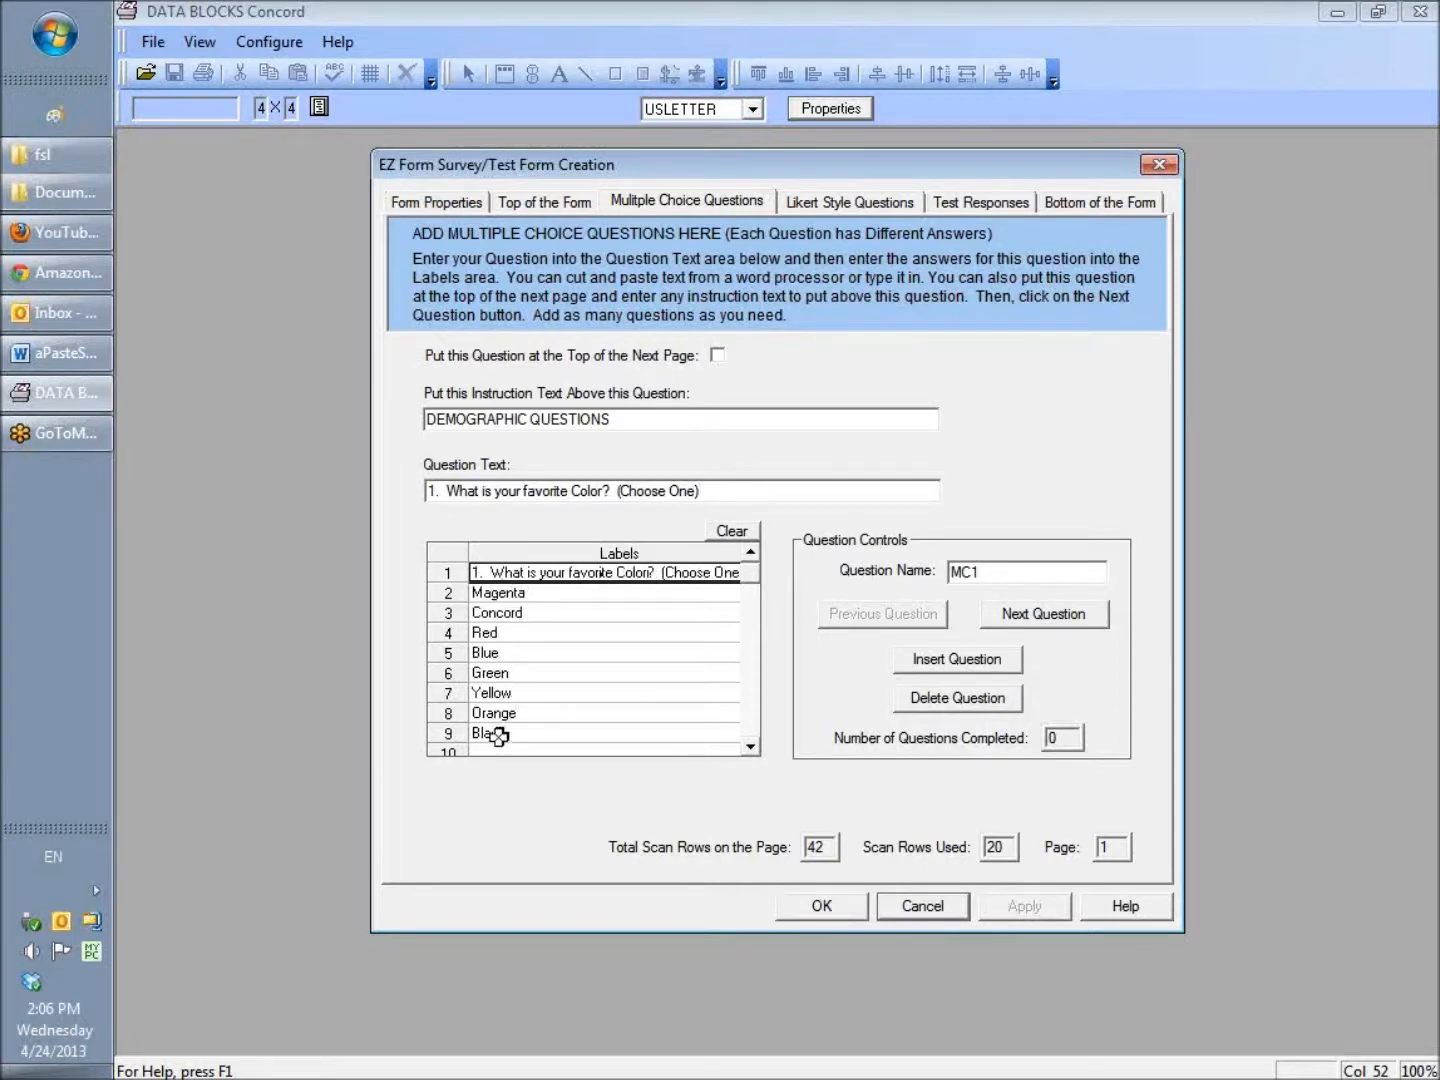
pyautogui.click(532, 594)
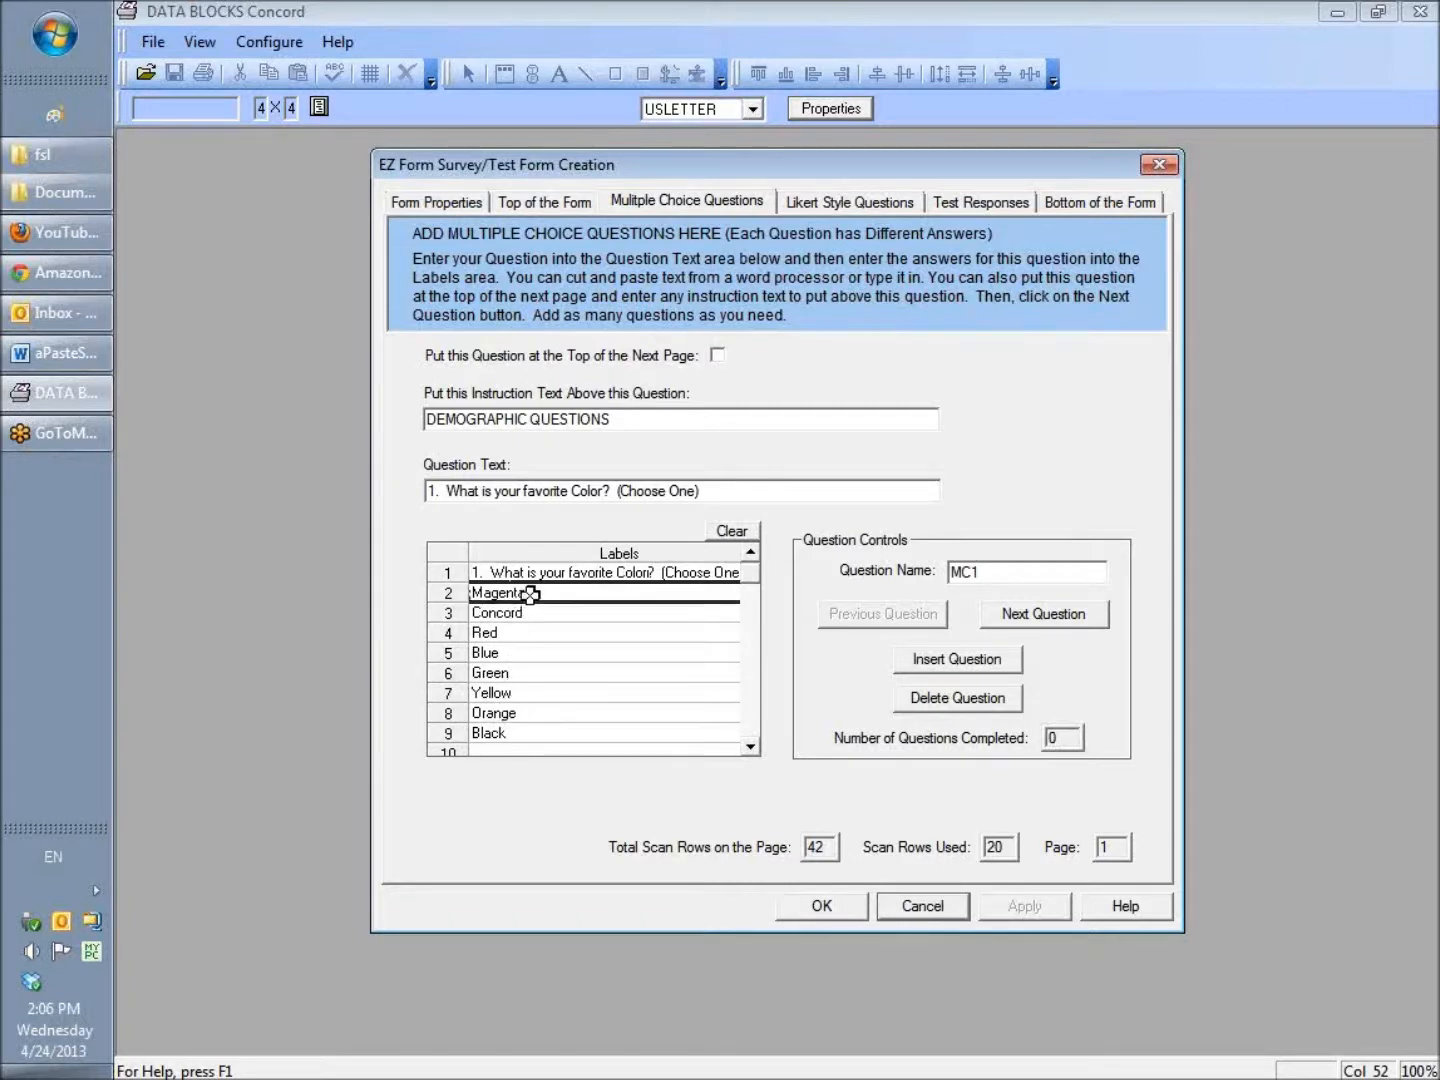
pyautogui.moveTo(531, 594); pyautogui.dragTo(525, 732)
pyautogui.hotkey('ctrl', 'c')
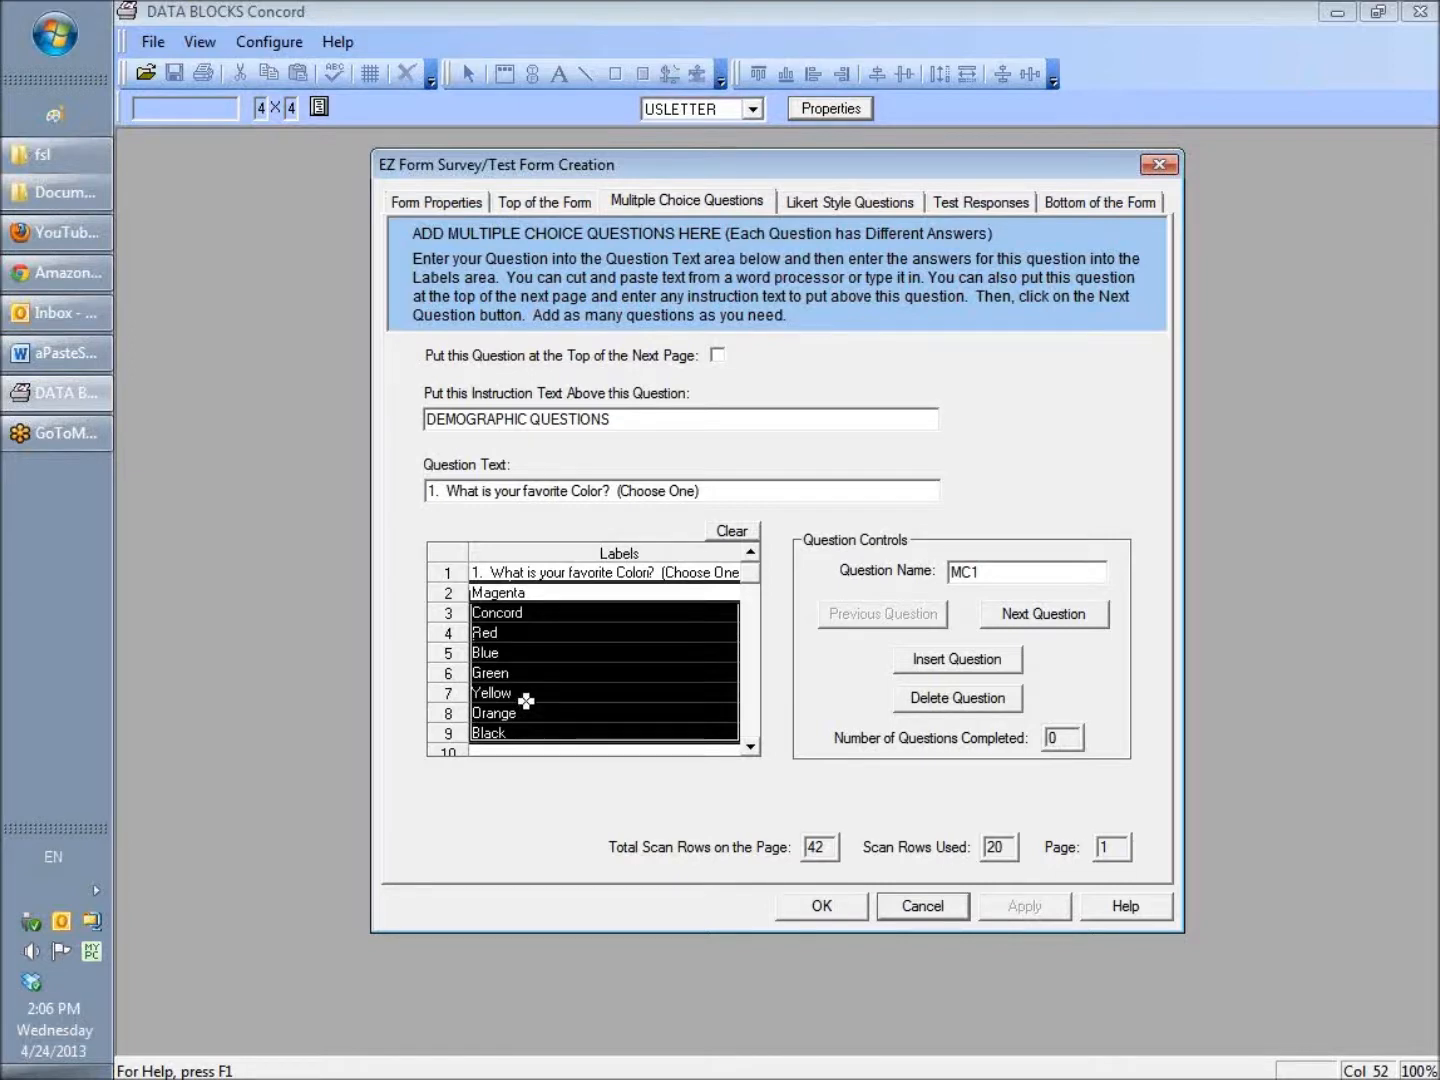
pyautogui.press('Delete')
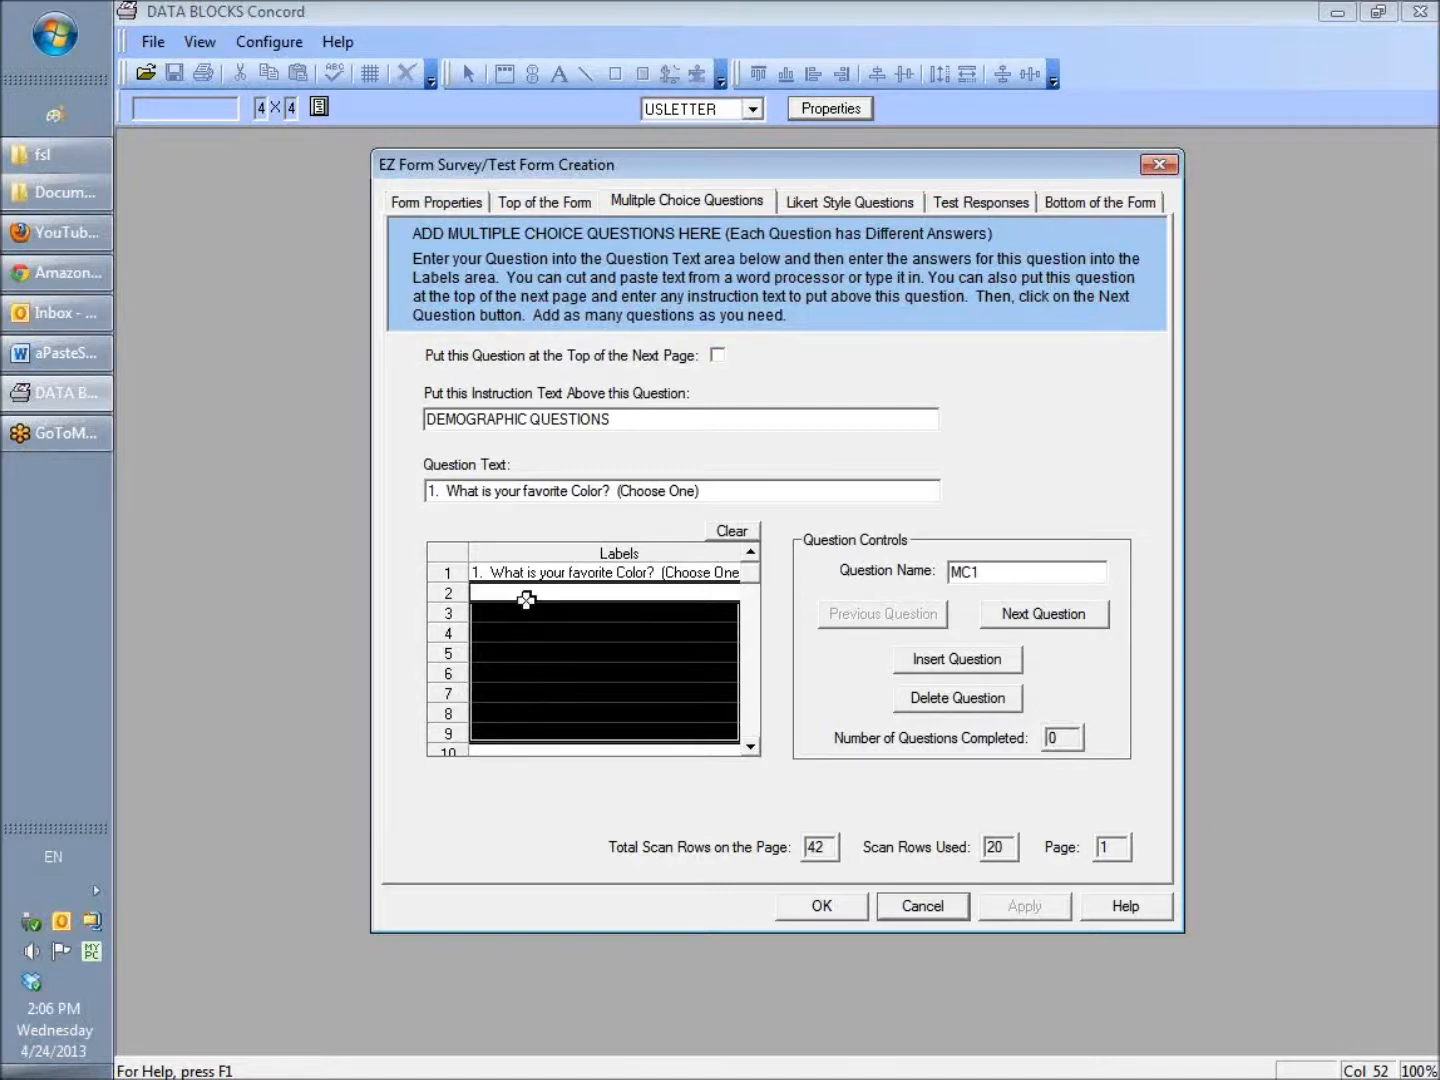
pyautogui.click(511, 571)
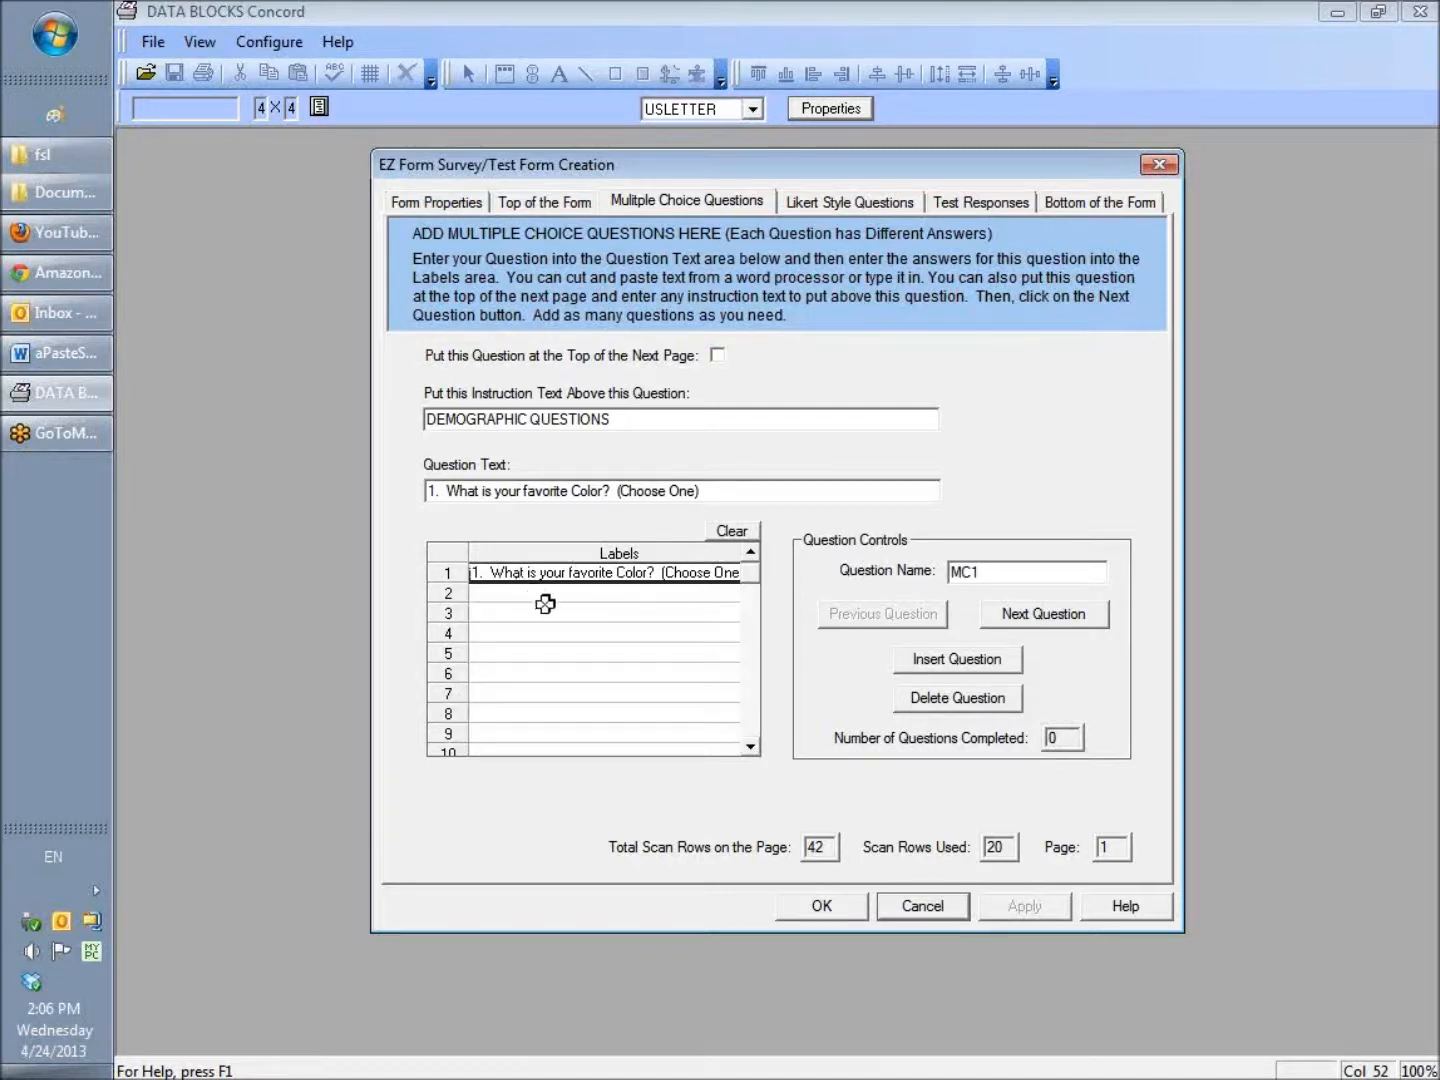
pyautogui.hotkey('ctrl', 'v')
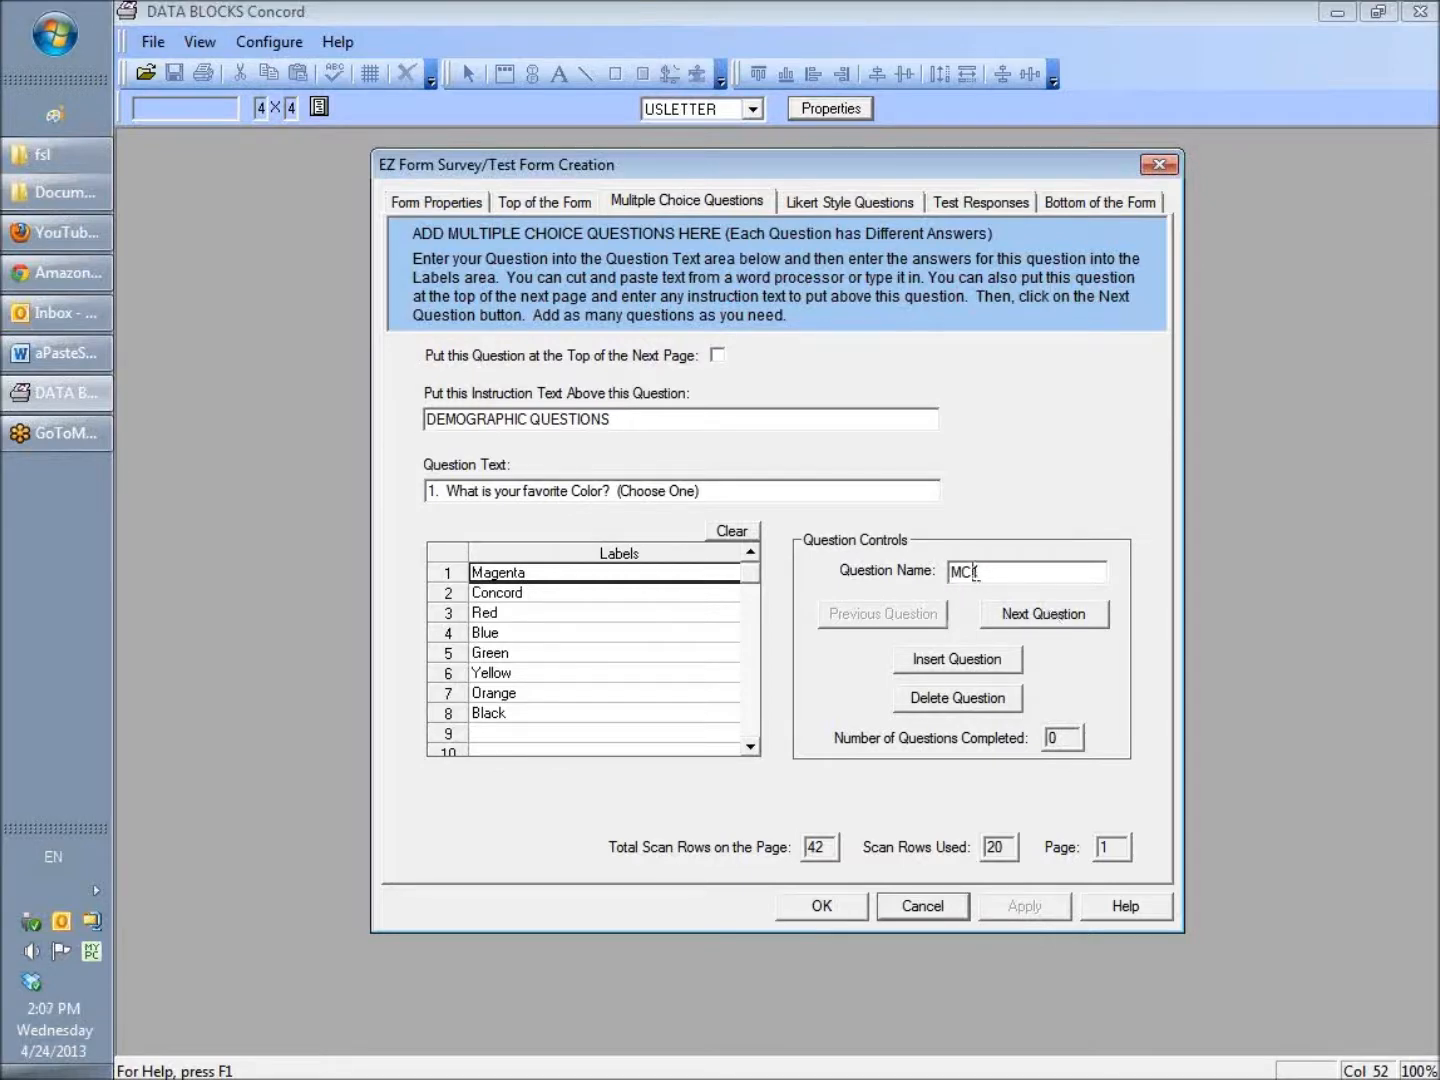
pyautogui.click(1046, 618)
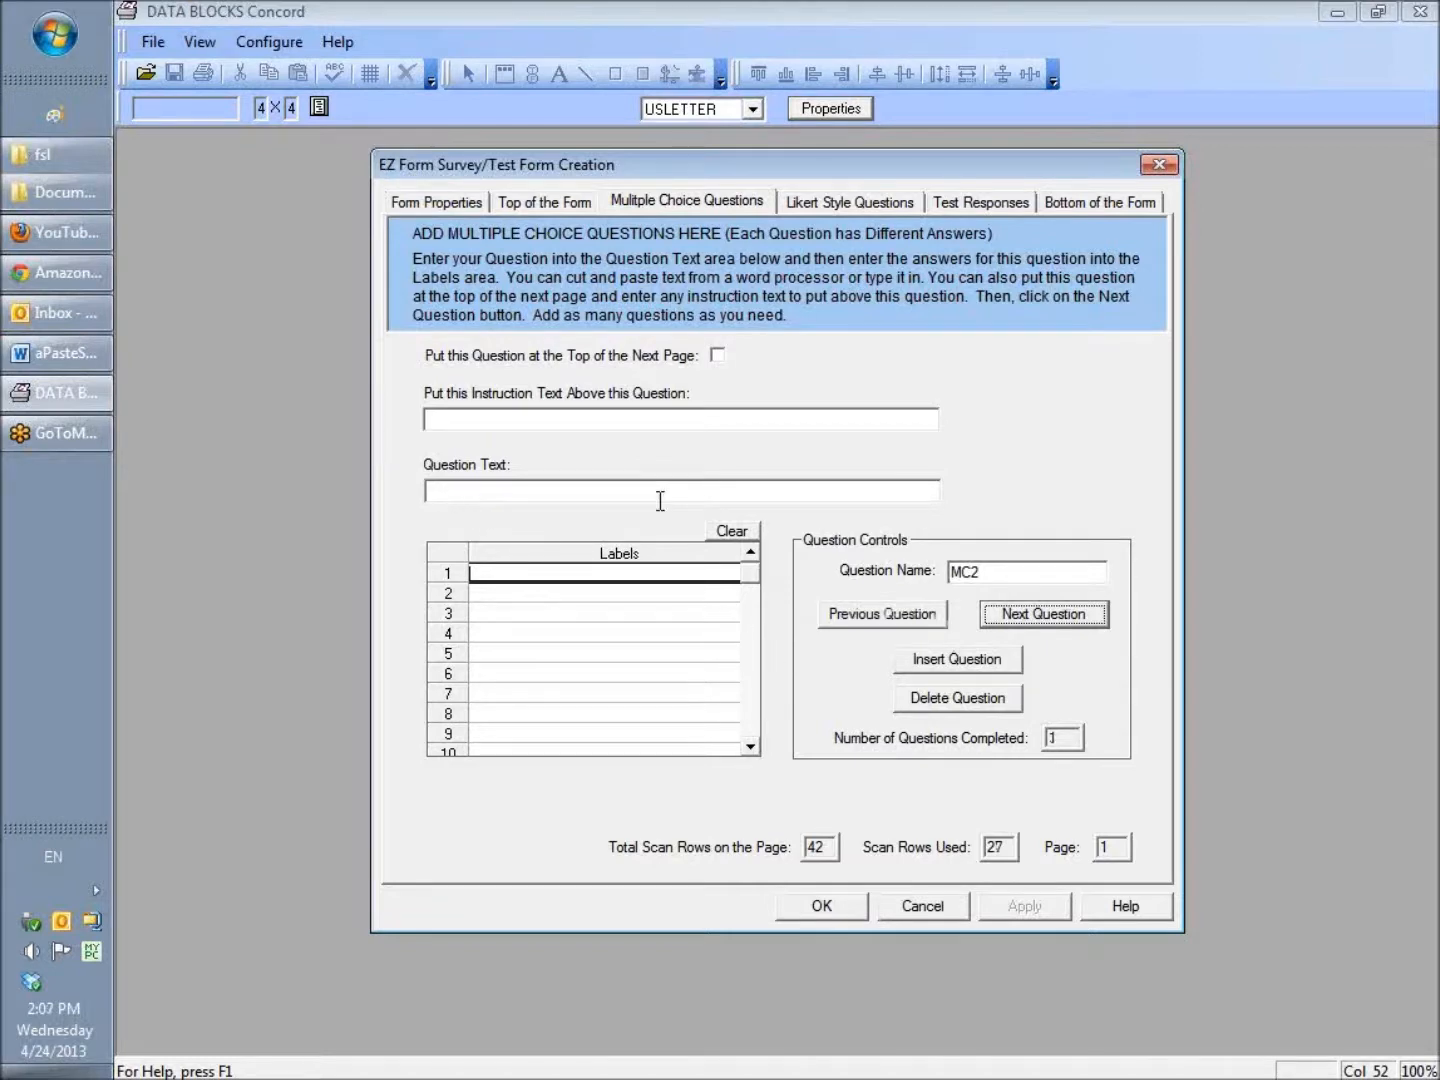
# Copy question 2 with its mileage answers from Word and paste "2. How far did you travel to attend this conference? (Choose One)" as Concord's question text
pyautogui.click(53, 356)
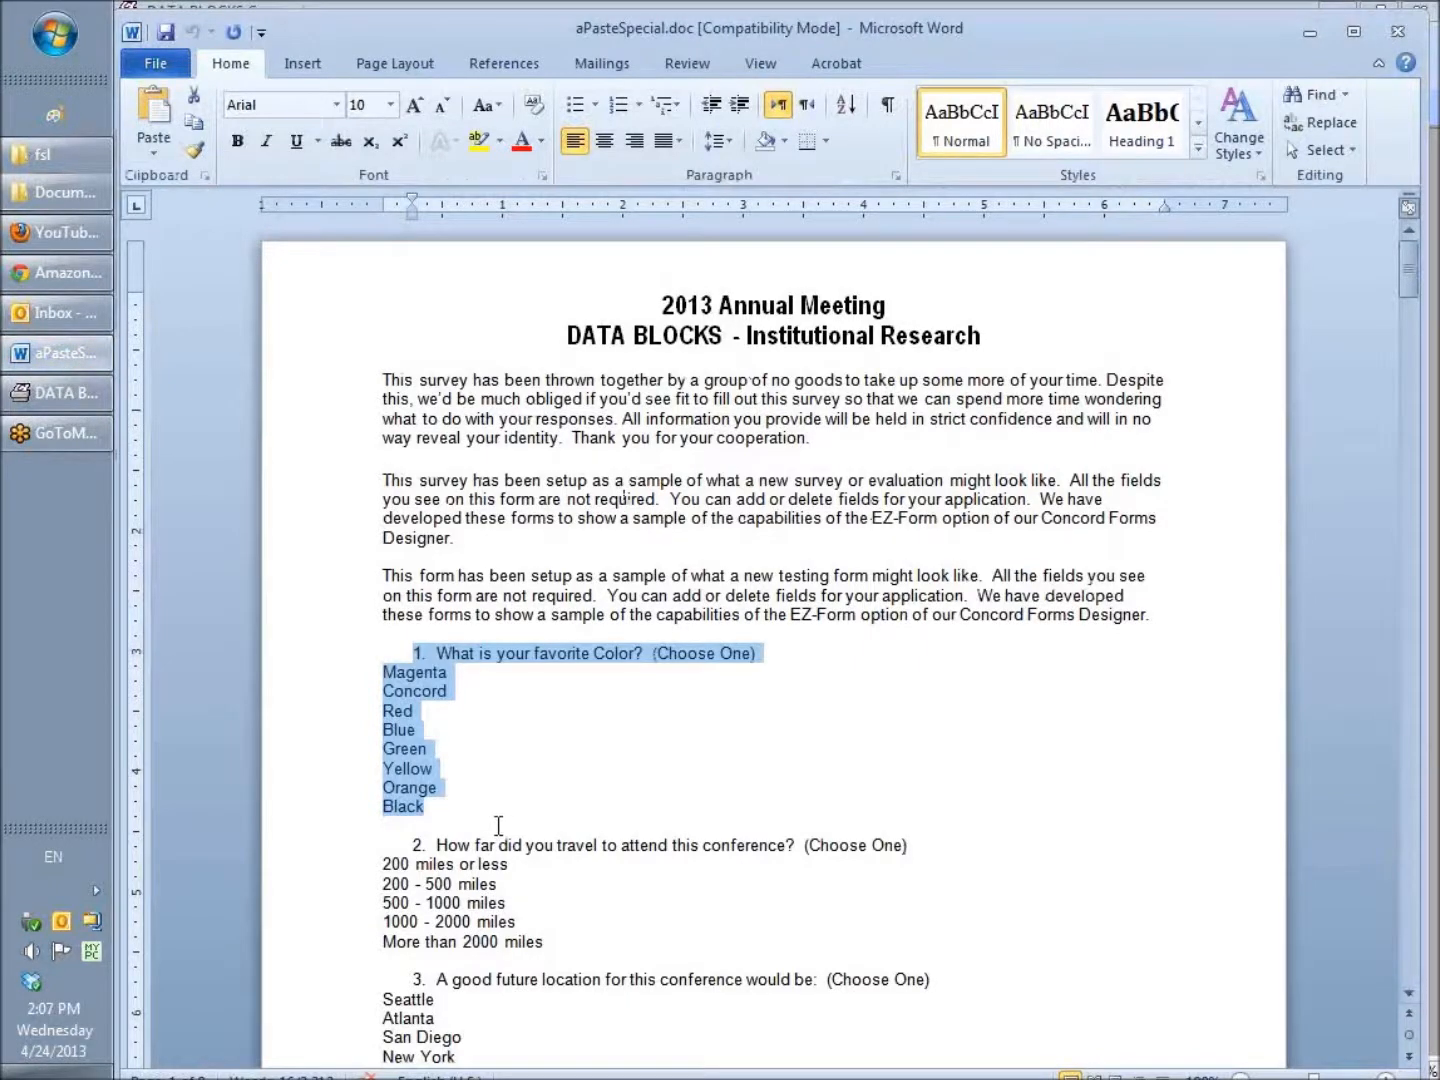
pyautogui.moveTo(412, 845); pyautogui.dragTo(553, 945)
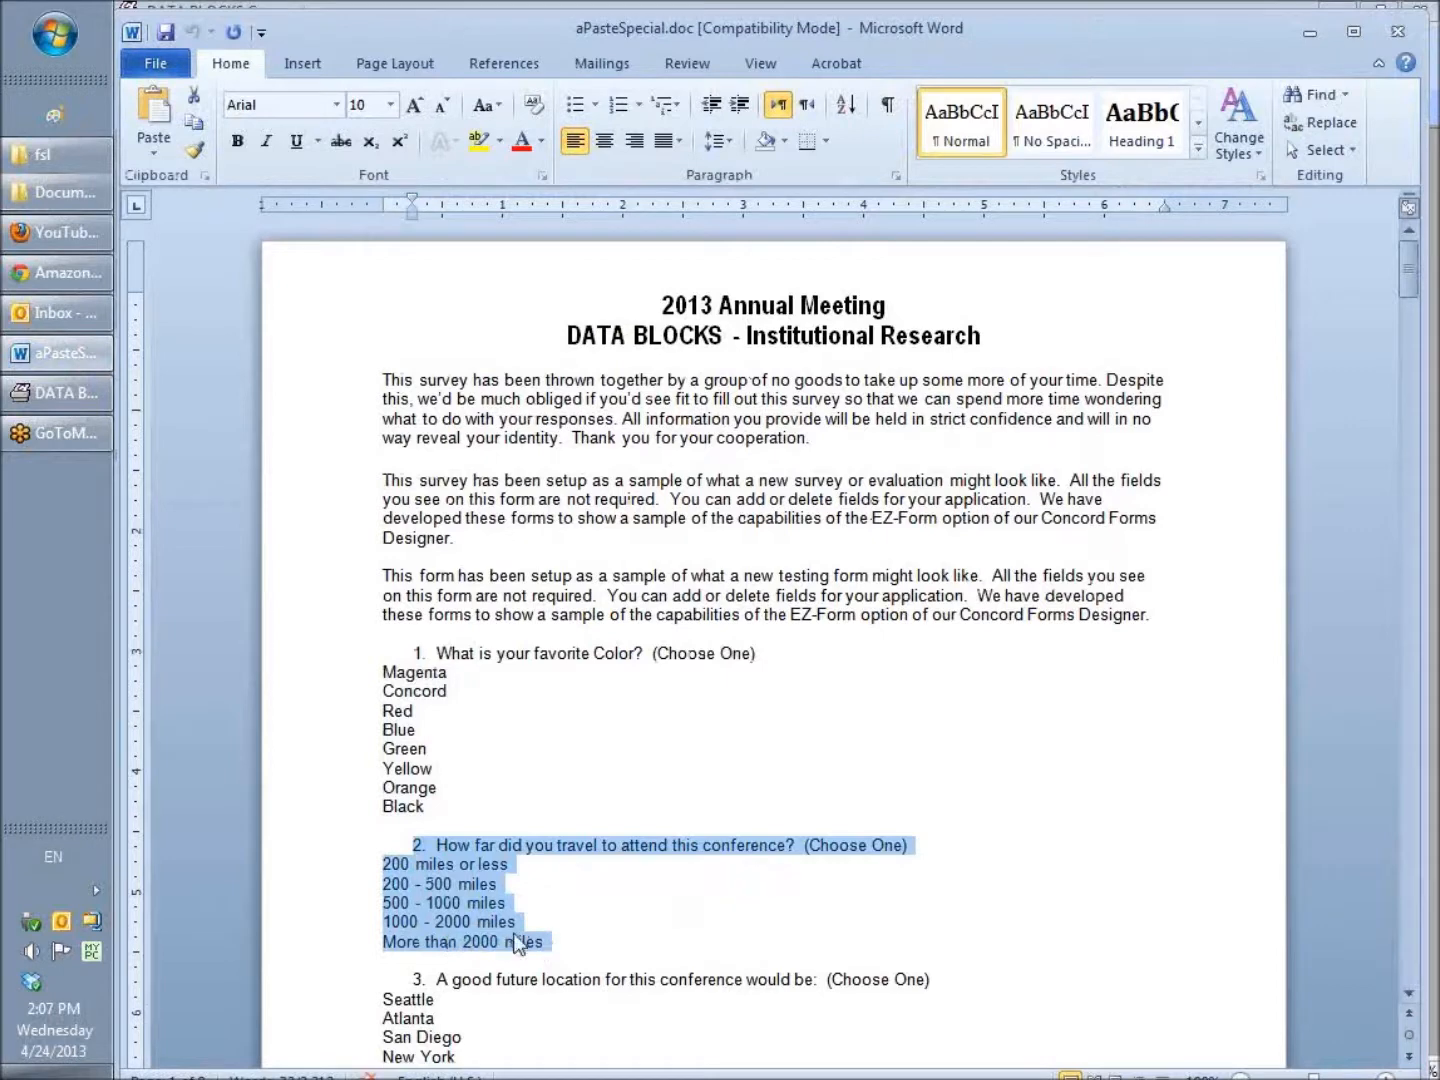
pyautogui.click(196, 125)
pyautogui.click(63, 398)
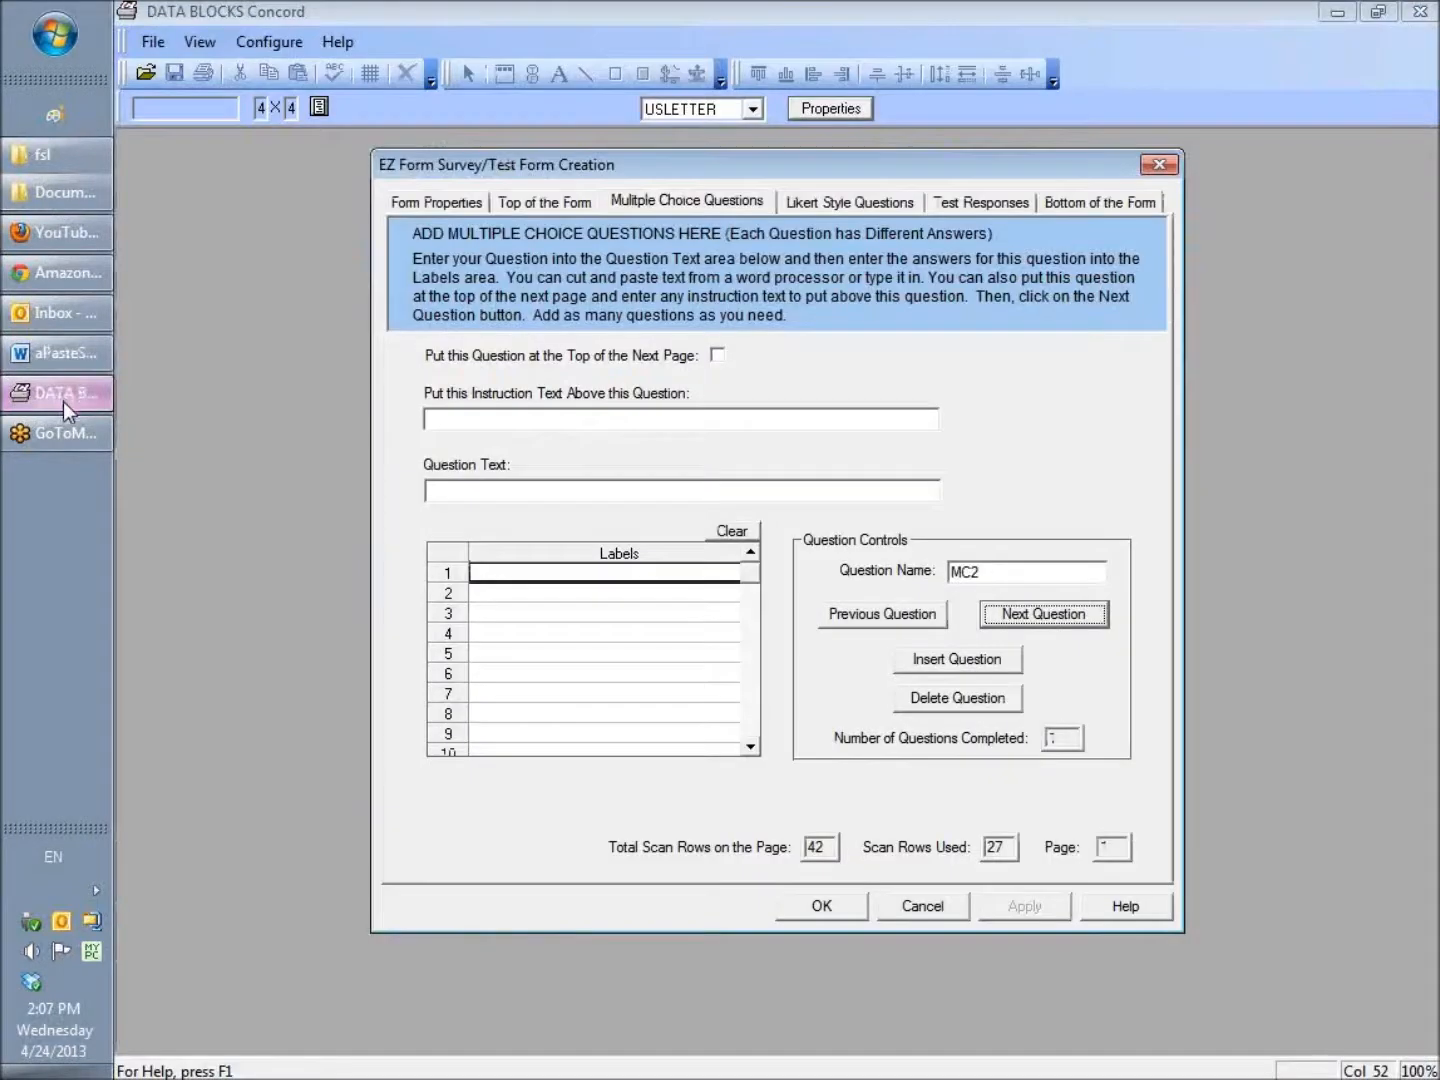
pyautogui.click(490, 489)
pyautogui.hotkey('ctrl', 'v')
# Fill the answer labels from row 1 with the five mileage ranges, 200 miles or less to More than 2000 miles, and advance to the next question
pyautogui.click(539, 569)
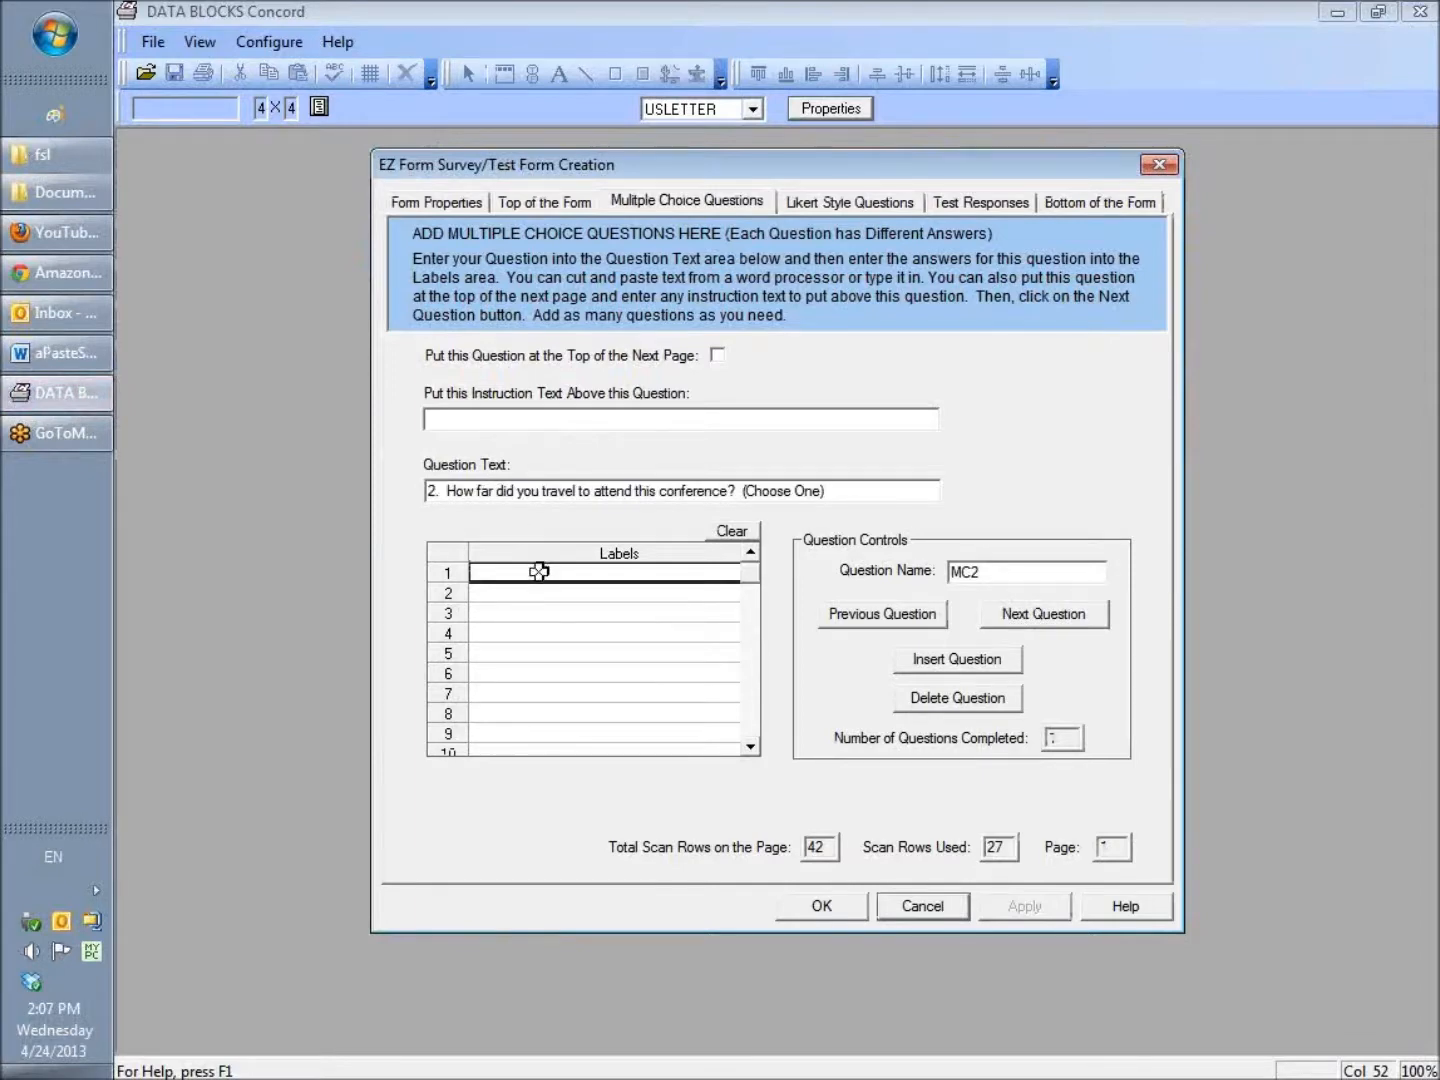
pyautogui.hotkey('ctrl', 'v')
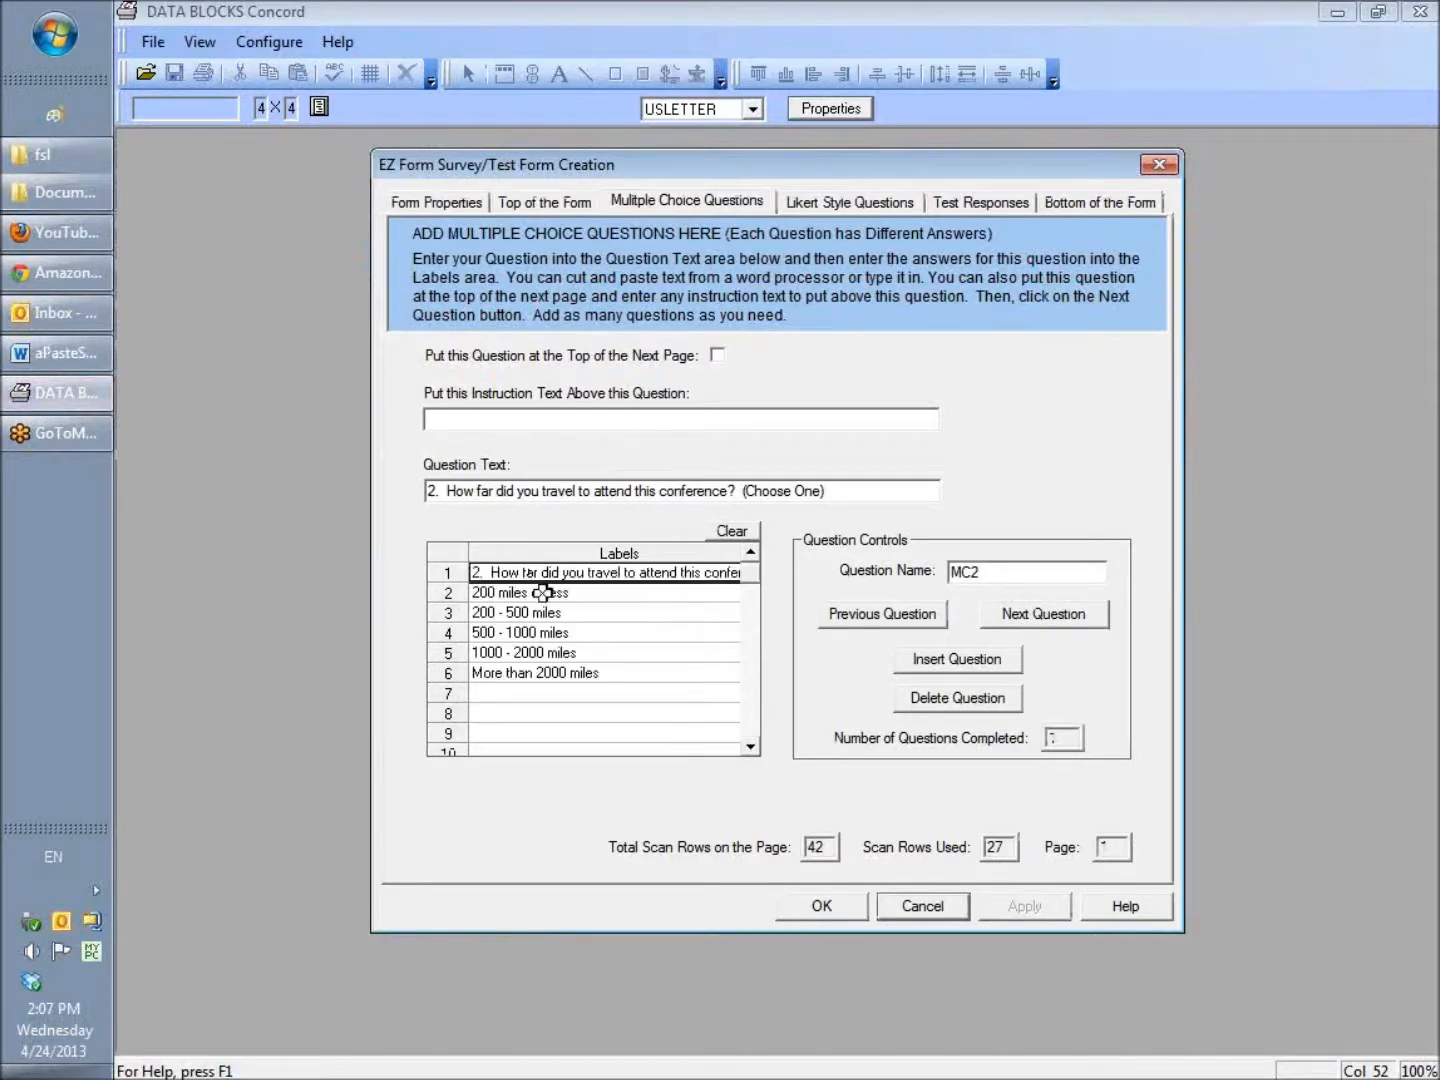
pyautogui.moveTo(540, 610); pyautogui.dragTo(535, 671)
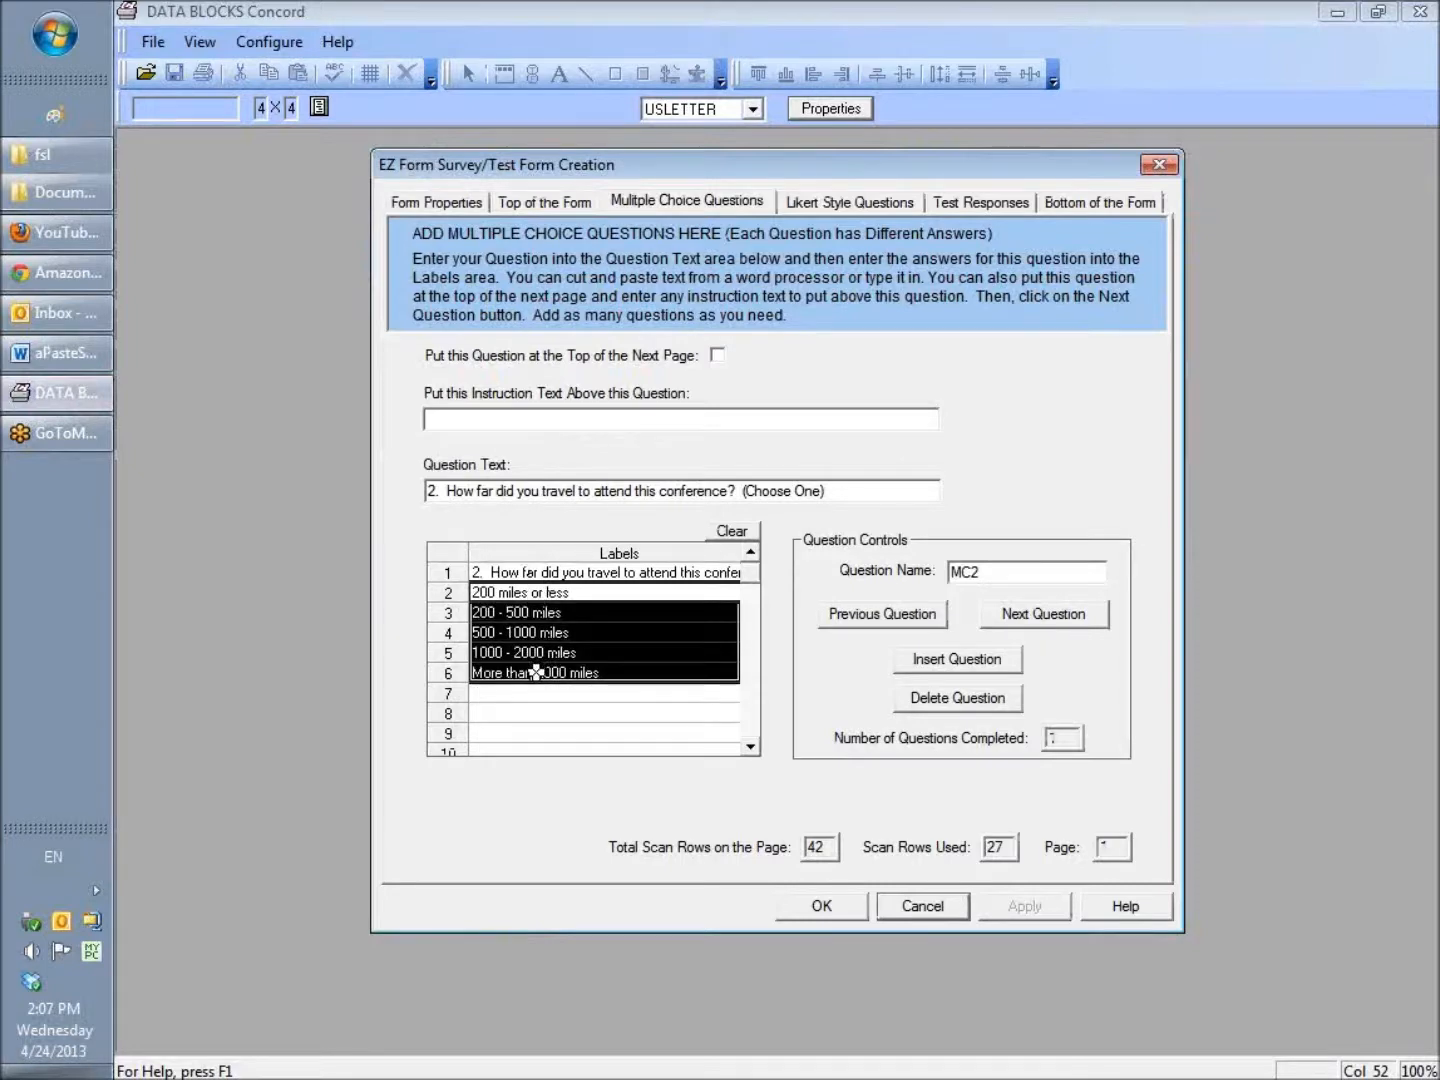
pyautogui.press('Delete')
pyautogui.click(527, 576)
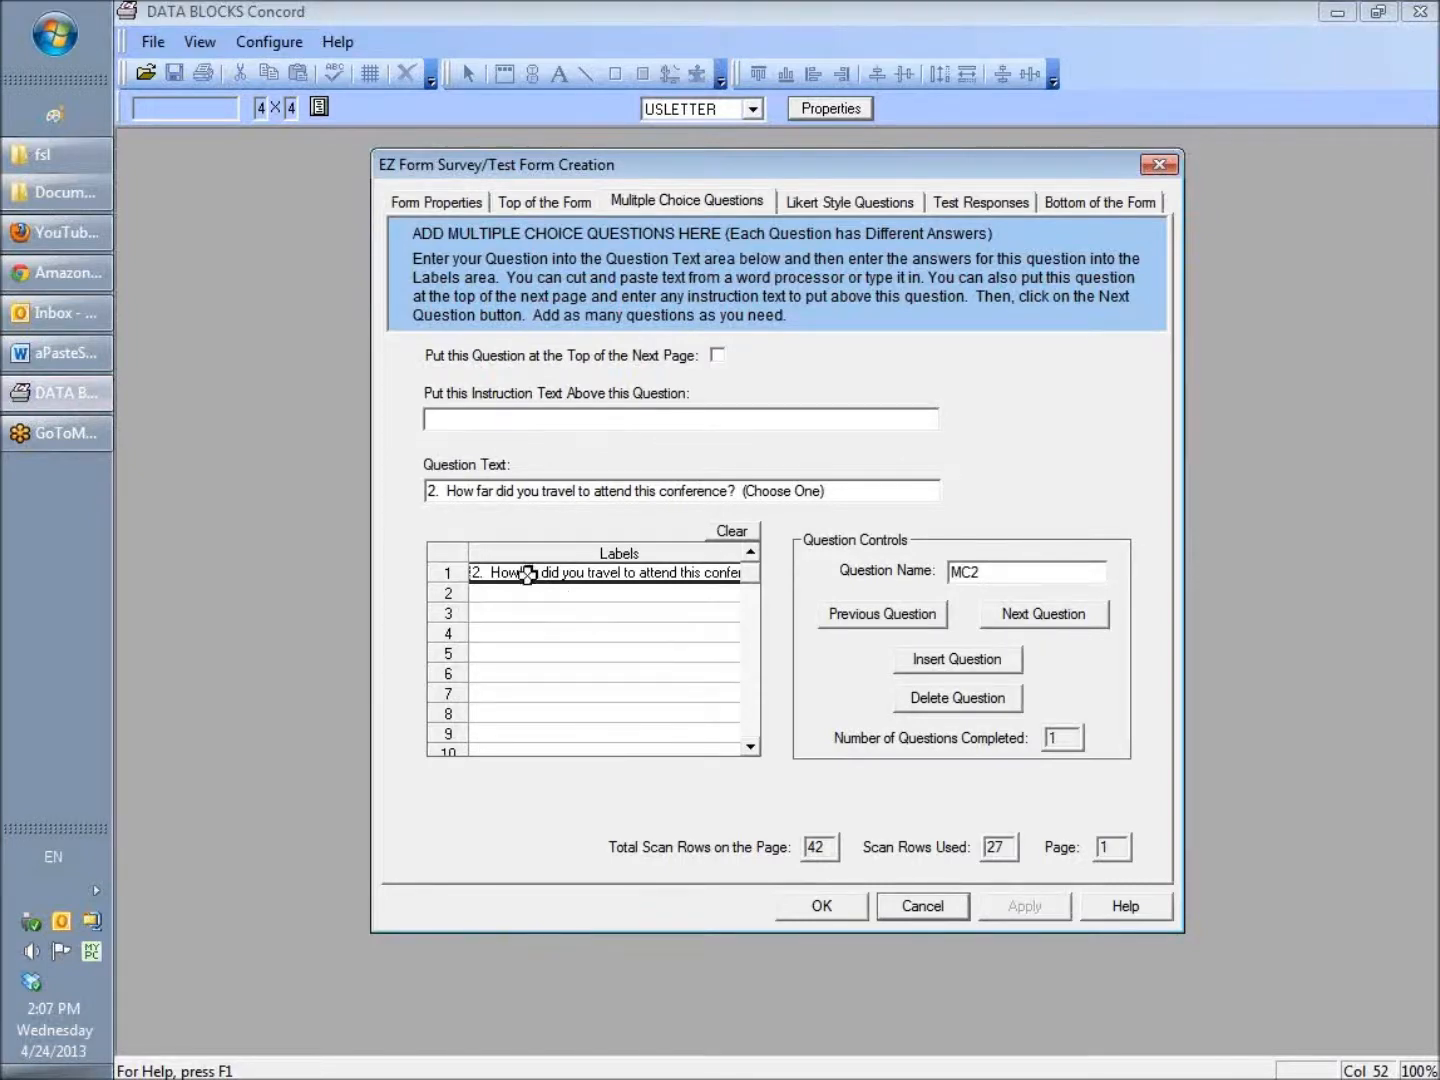
pyautogui.hotkey('ctrl', 'v')
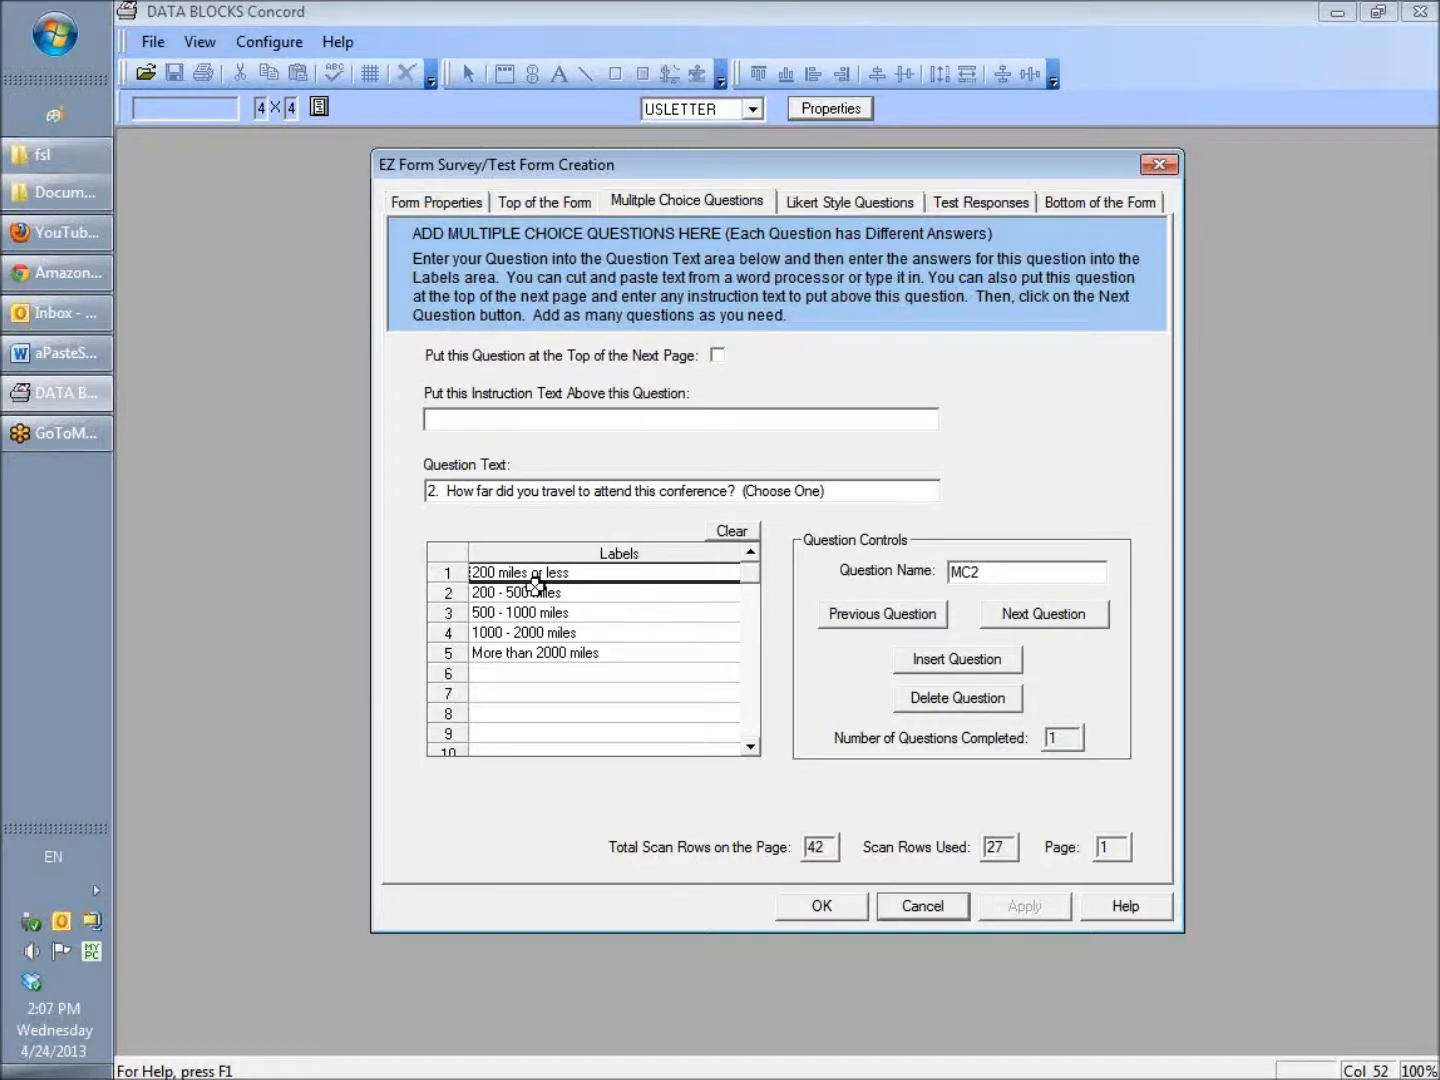
pyautogui.click(1024, 613)
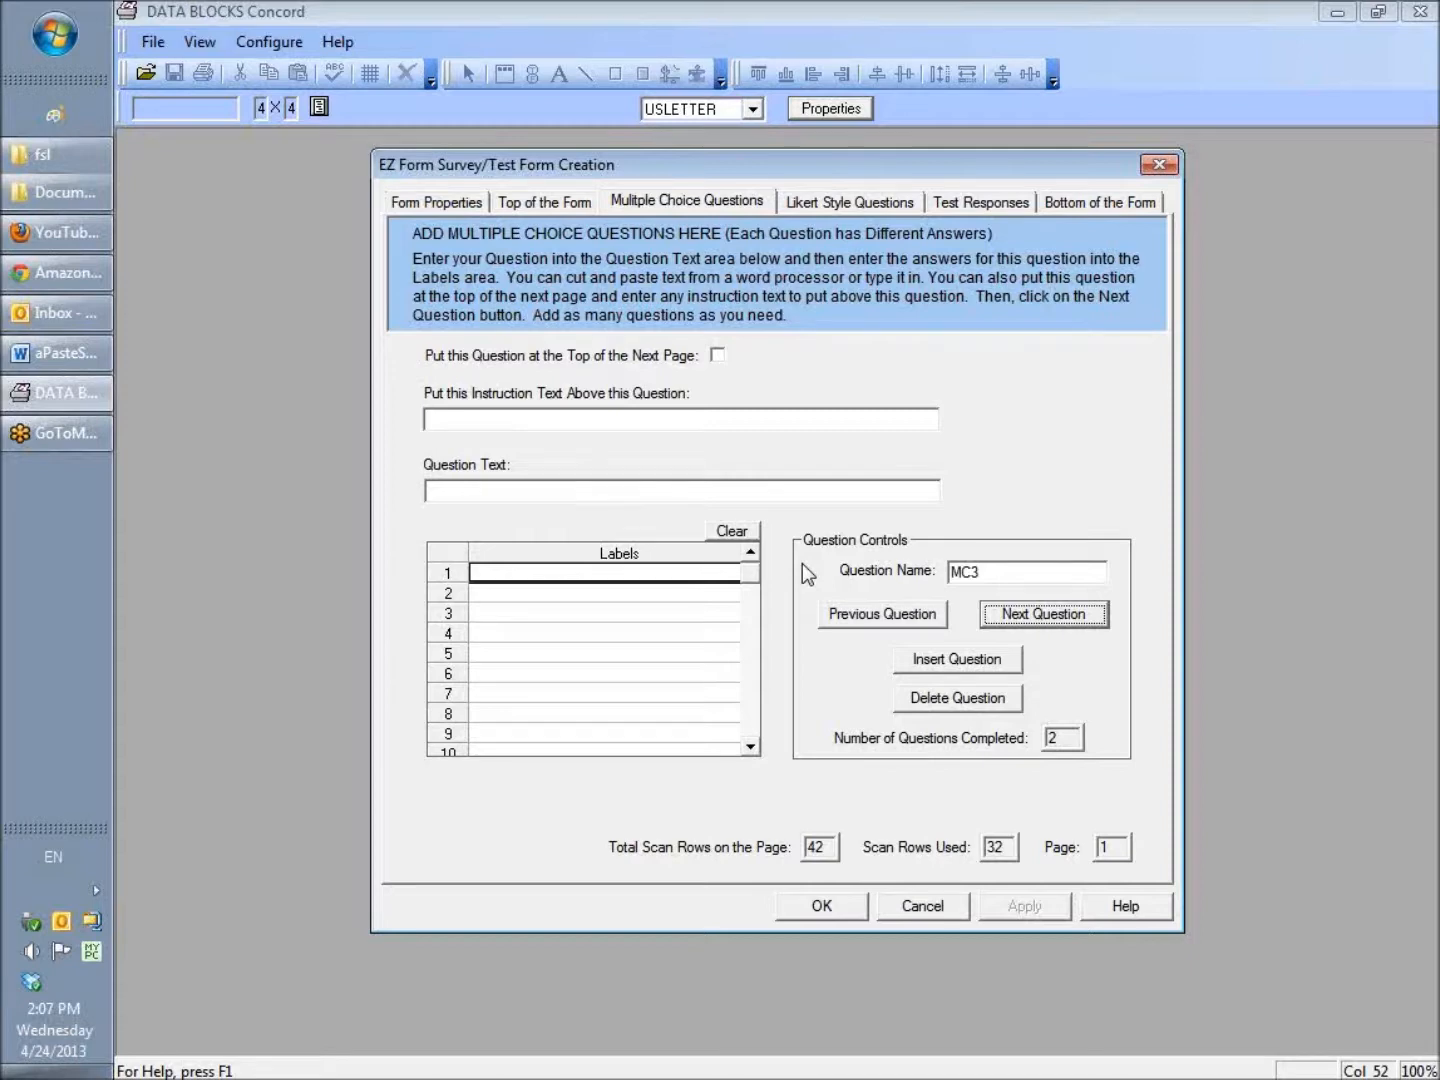
# Enter "Please rate each of the following" as the instruction text above the first Likert style question group
pyautogui.click(851, 205)
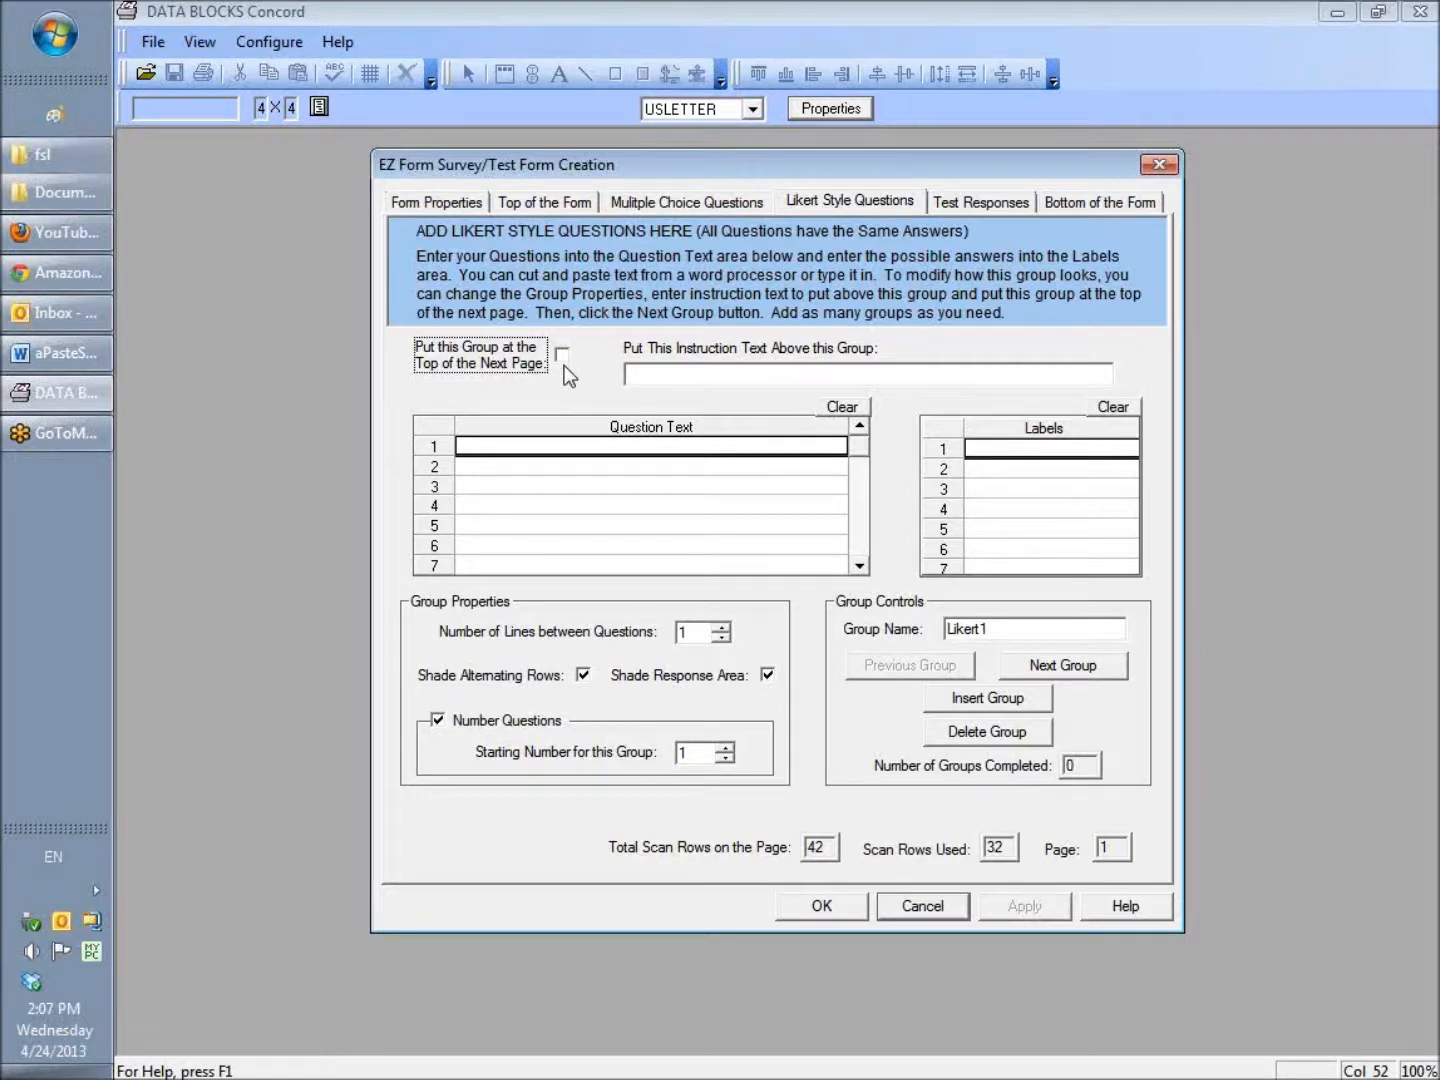
pyautogui.click(652, 371)
pyautogui.click(801, 370)
pyautogui.write('Please r')
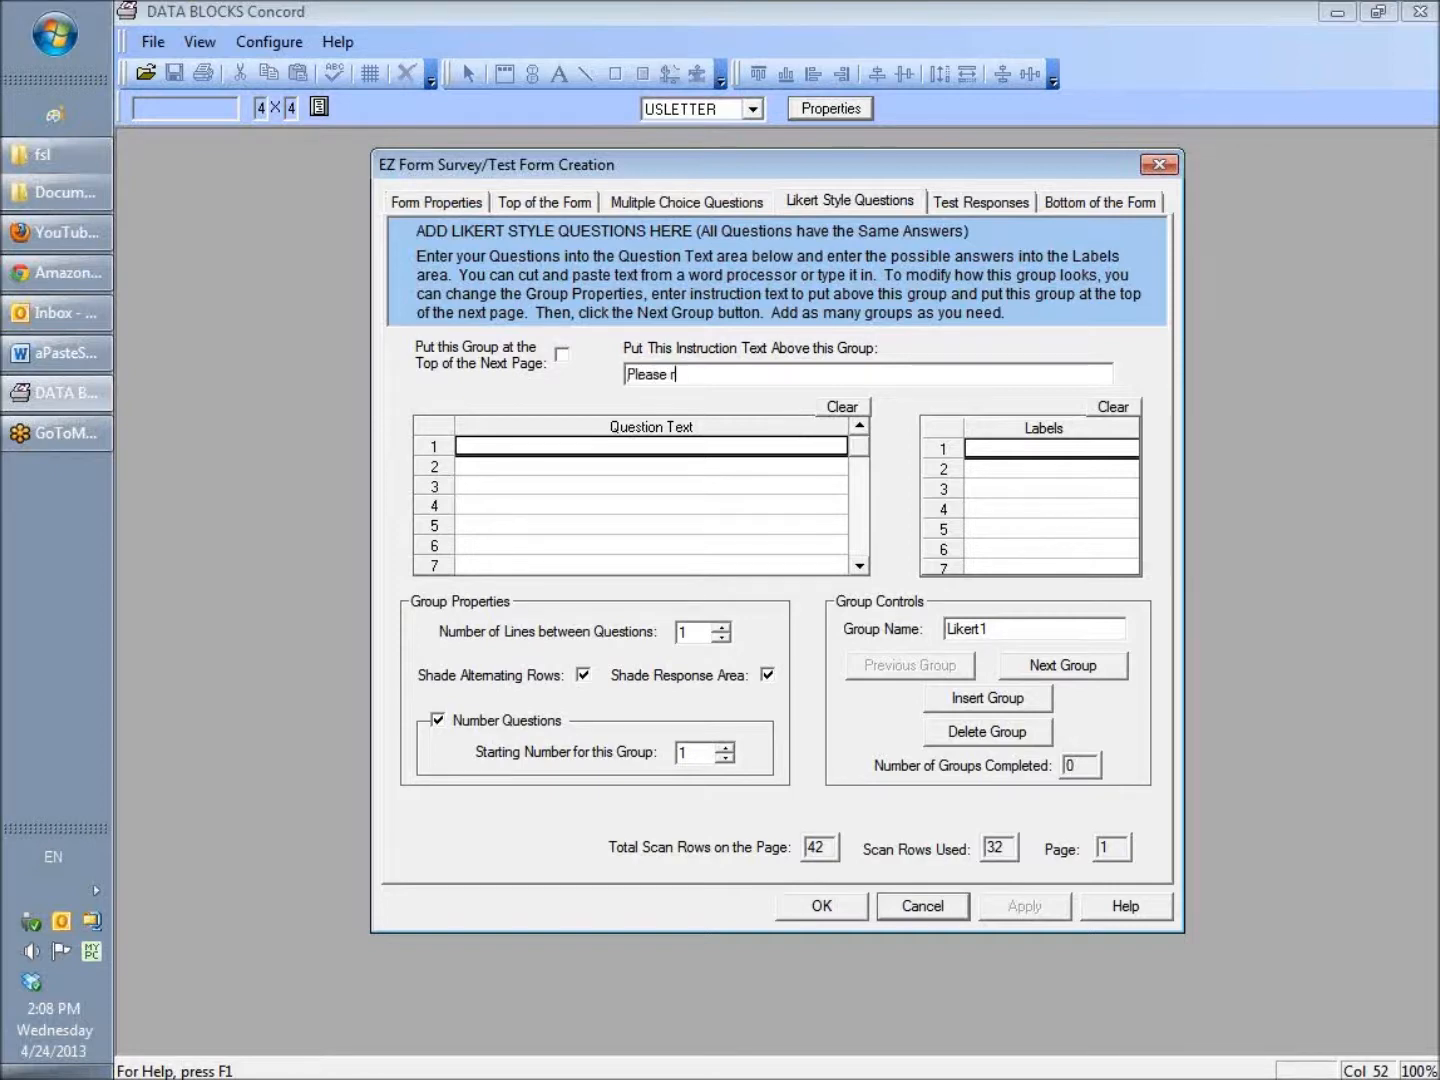
pyautogui.write('ate each of the following')
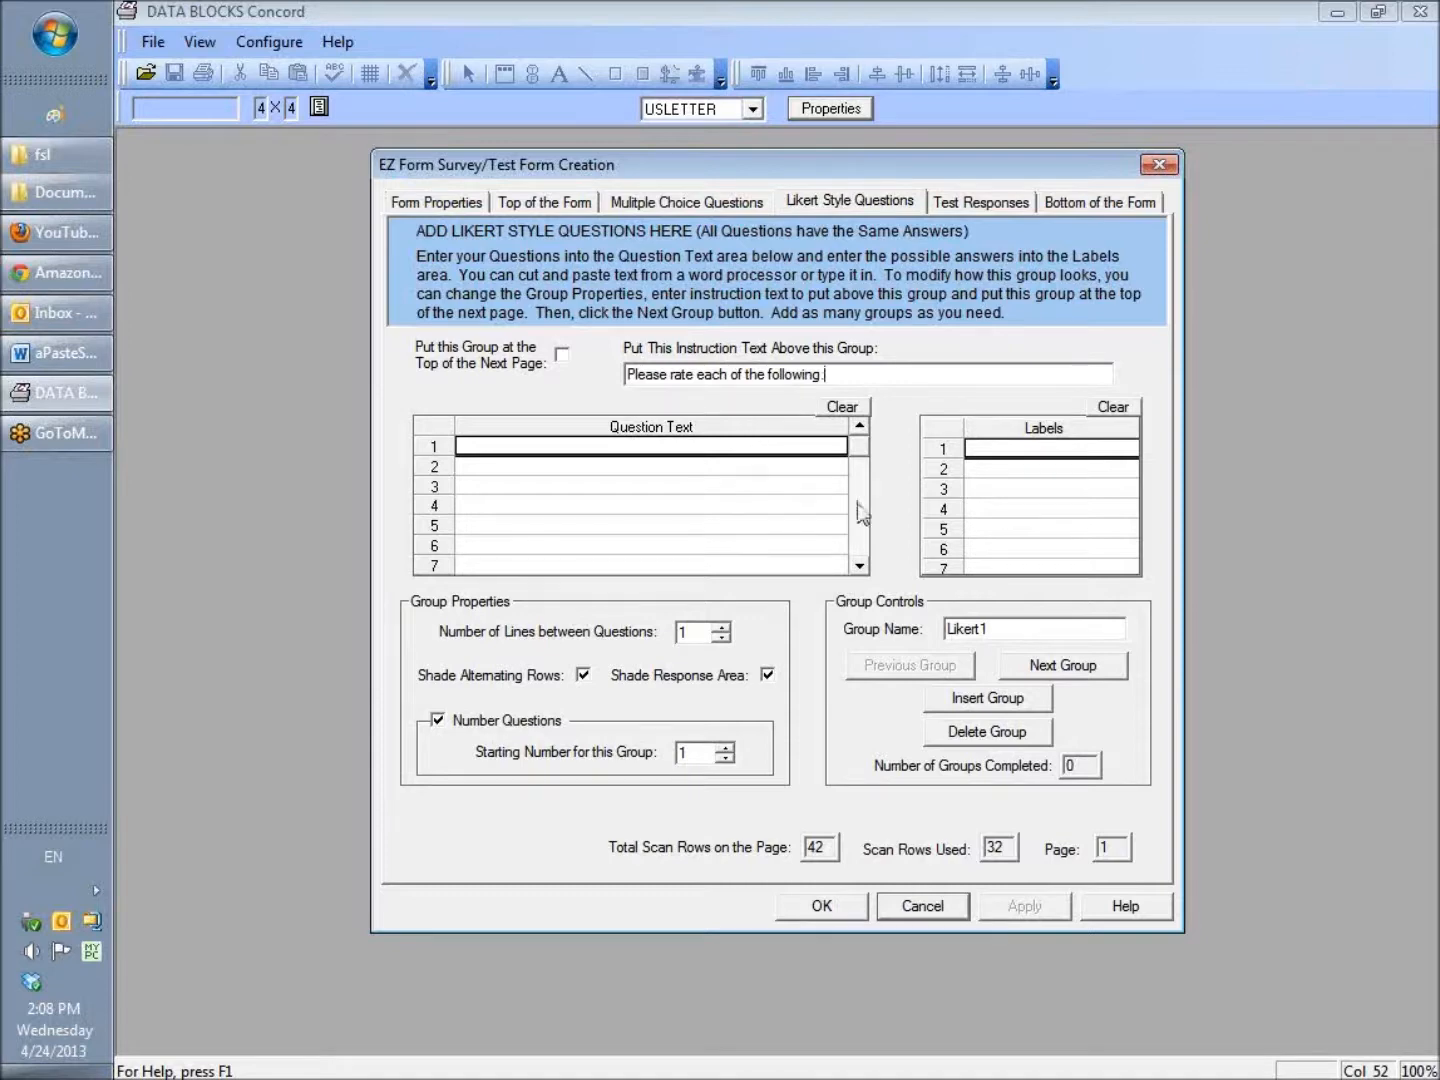
pyautogui.write(':')
# Switch to Word and copy the unnumbered table items from "Overall Quality" to "I expanded my professional network"
pyautogui.moveTo(42, 391)
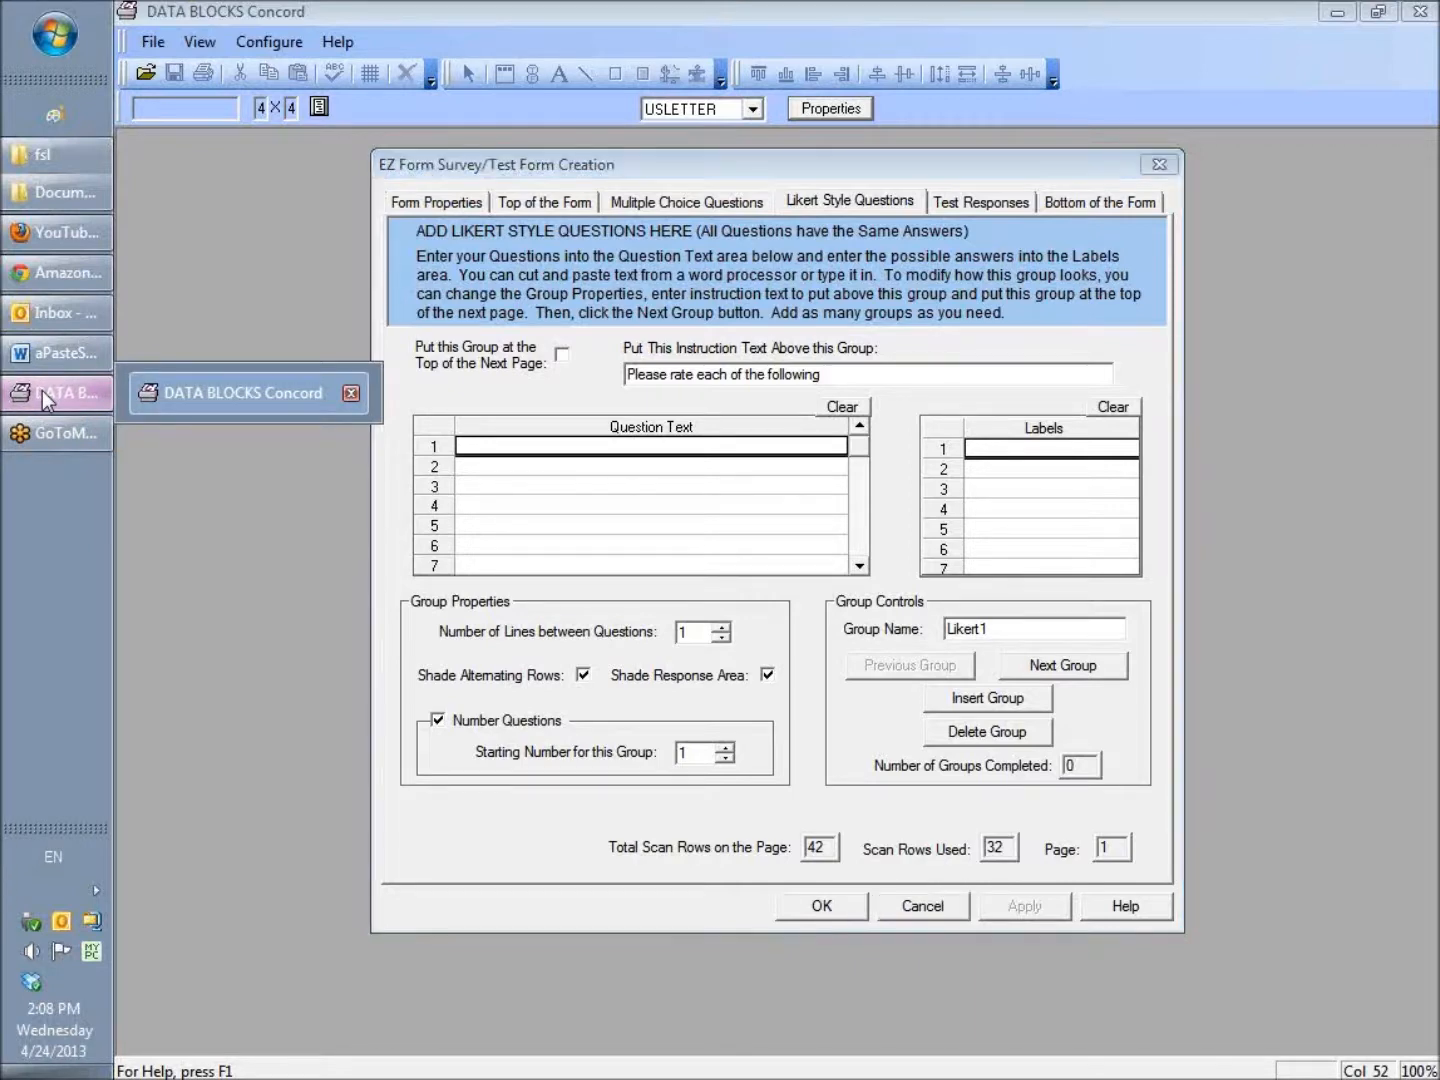
pyautogui.click(48, 352)
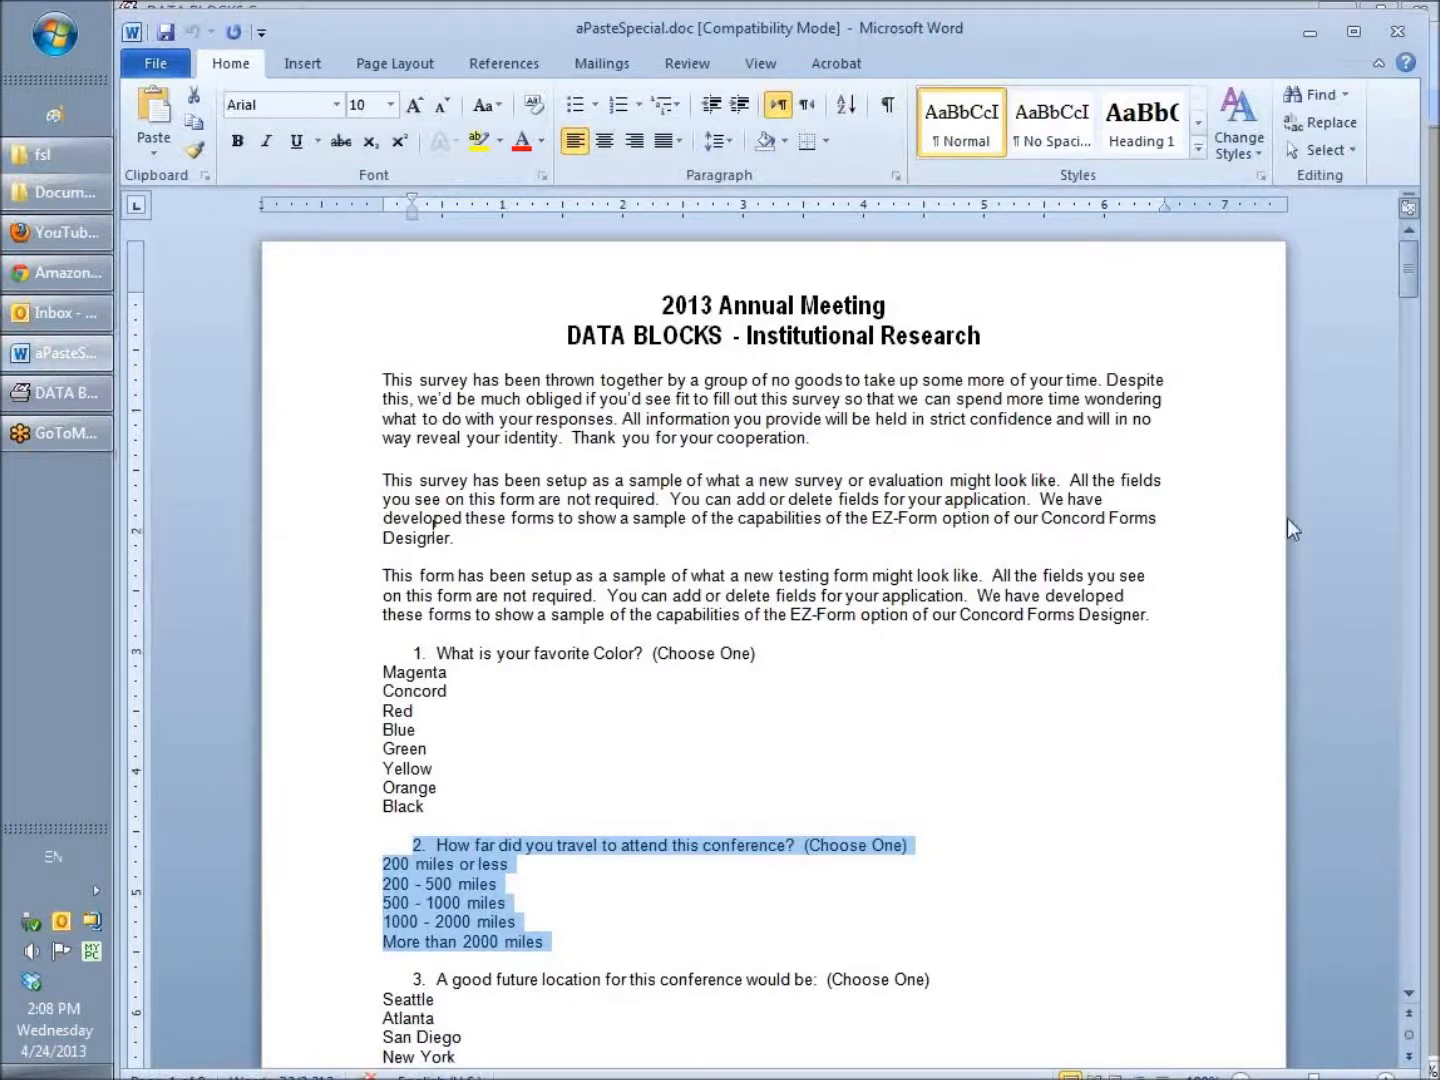
pyautogui.click(1062, 780)
pyautogui.scroll(-14, 1062, 779)
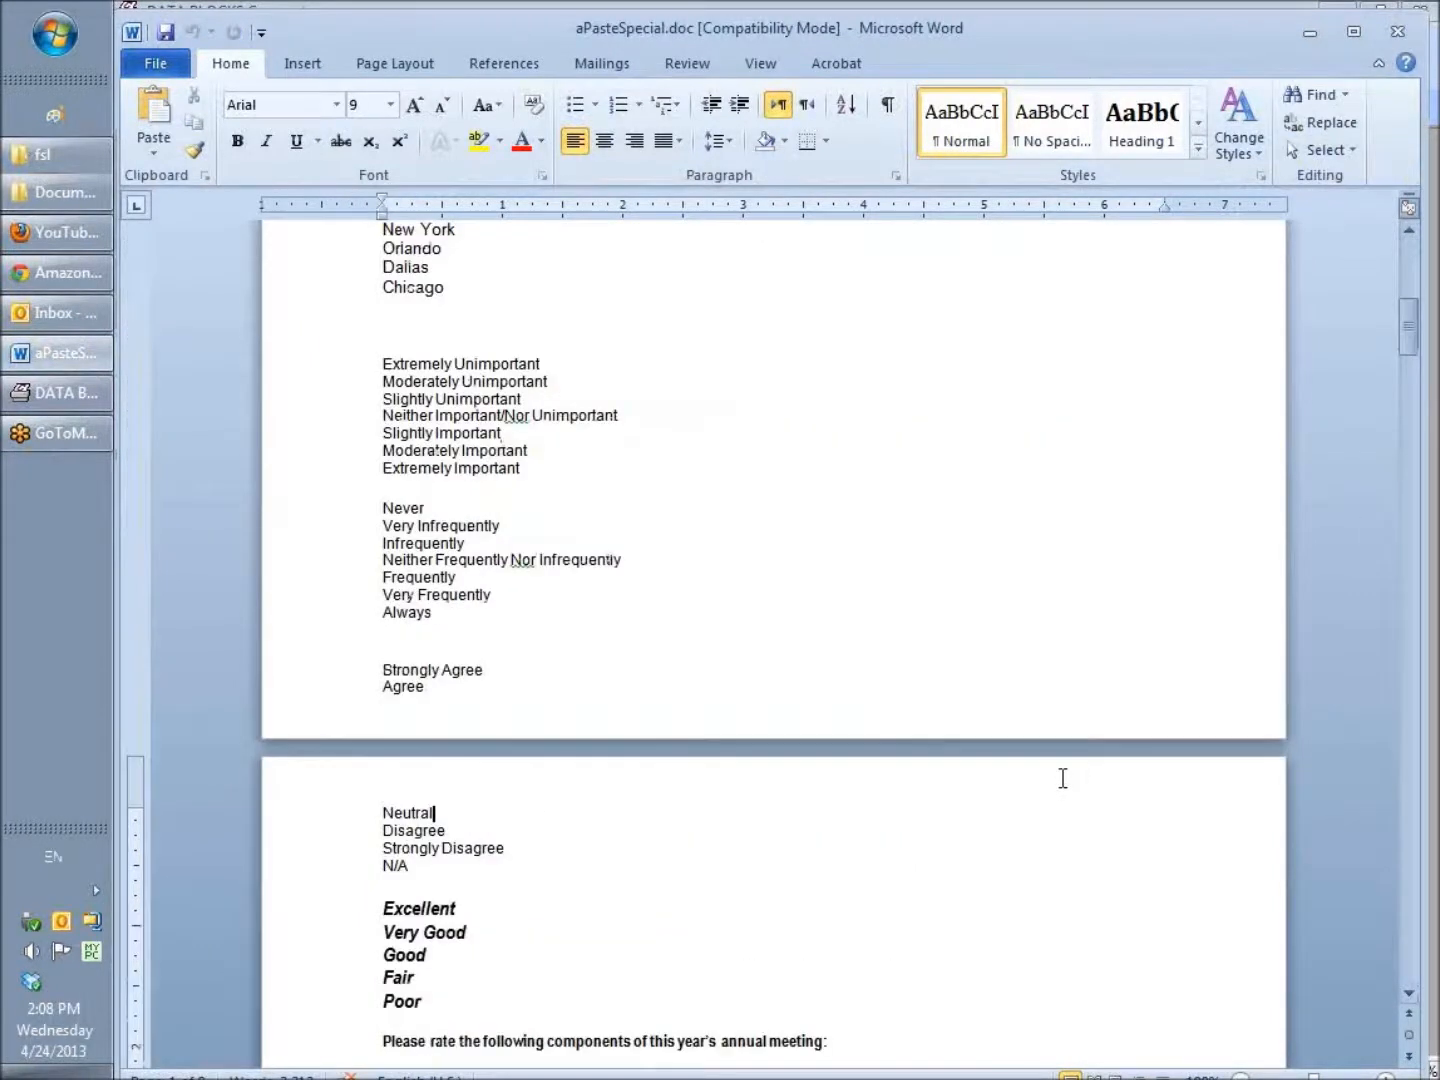
pyautogui.scroll(-14, 1063, 778)
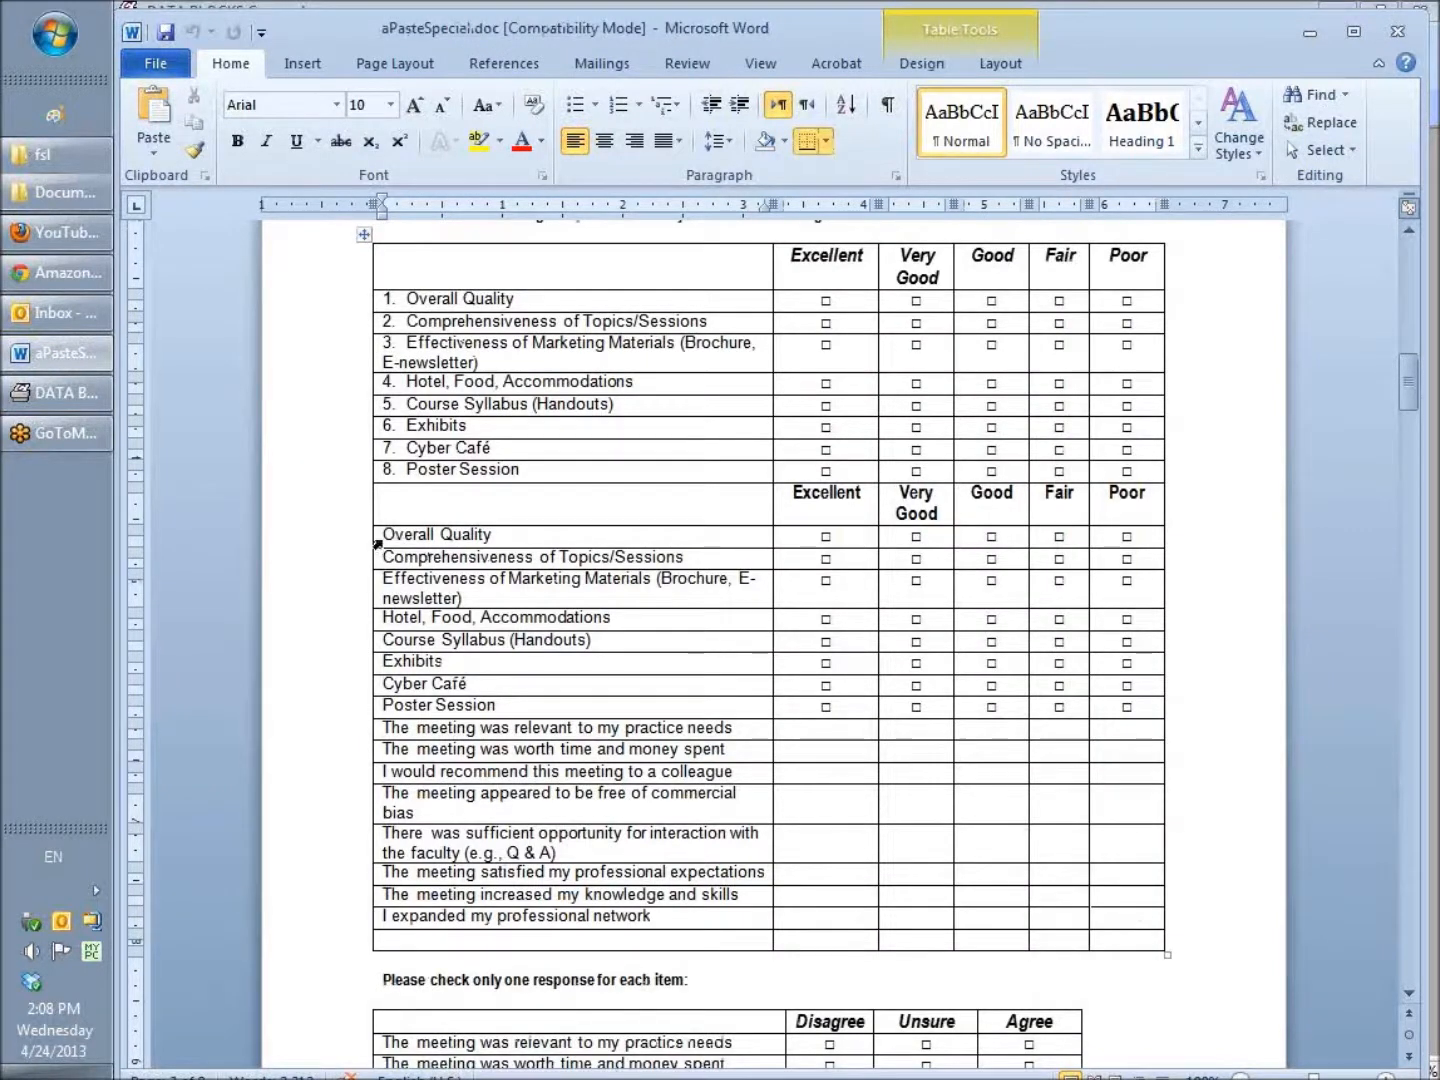
pyautogui.moveTo(380, 540); pyautogui.dragTo(385, 913)
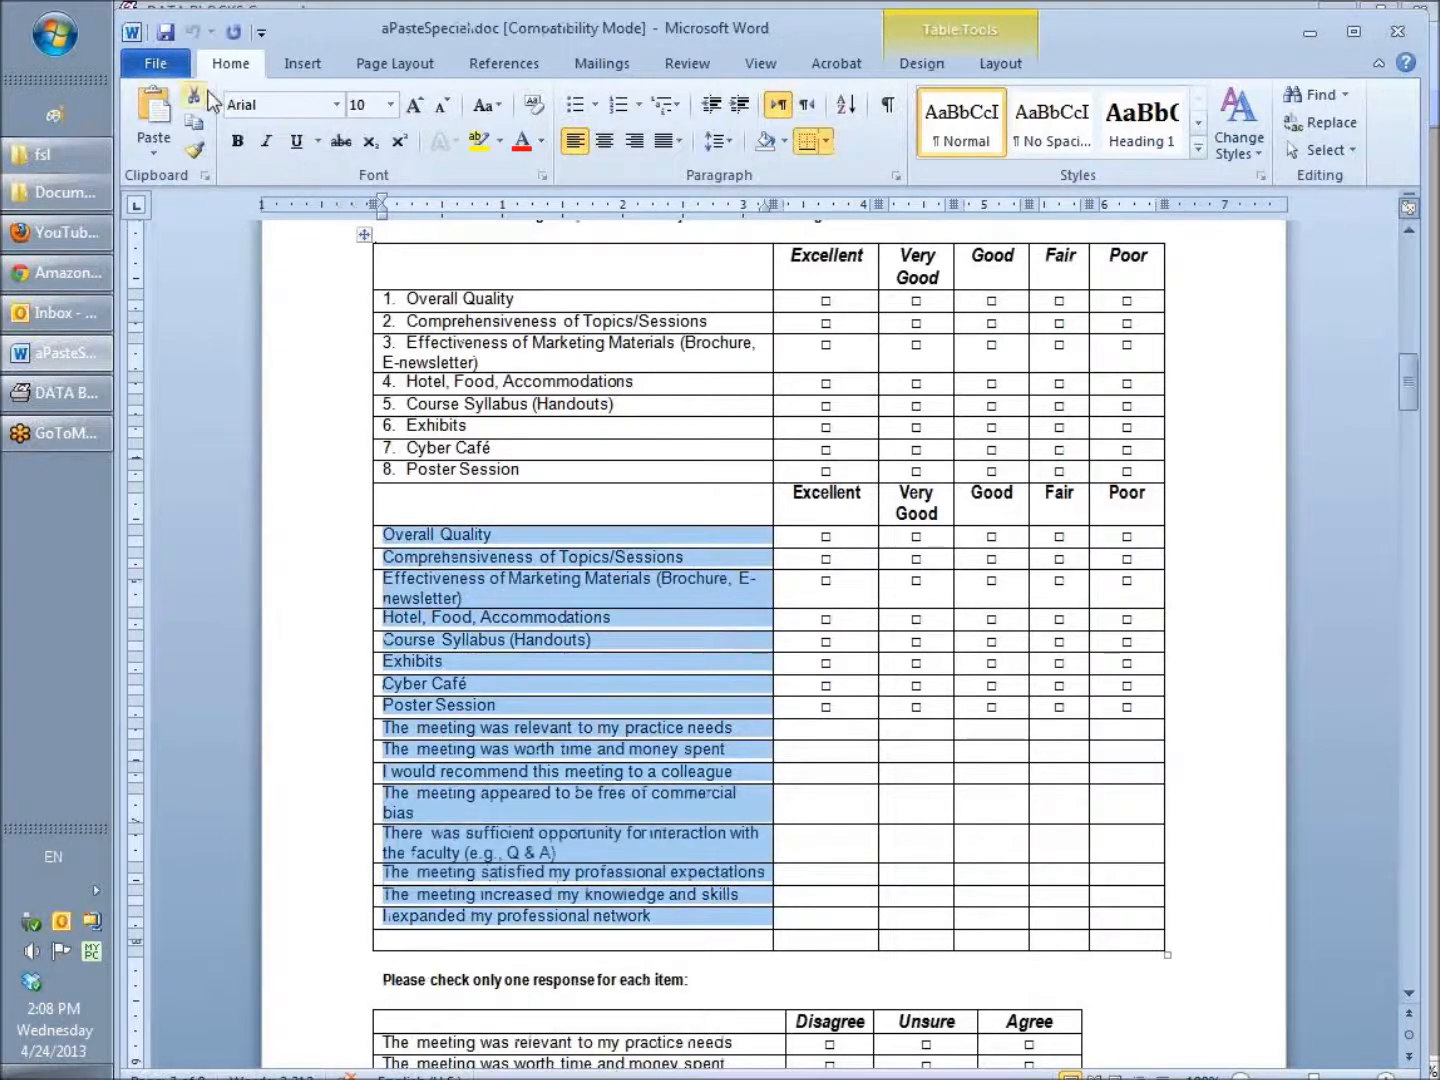
# Switch to Concord and paste the copied items into the Likert group's question text, starting in row 1
pyautogui.click(52, 392)
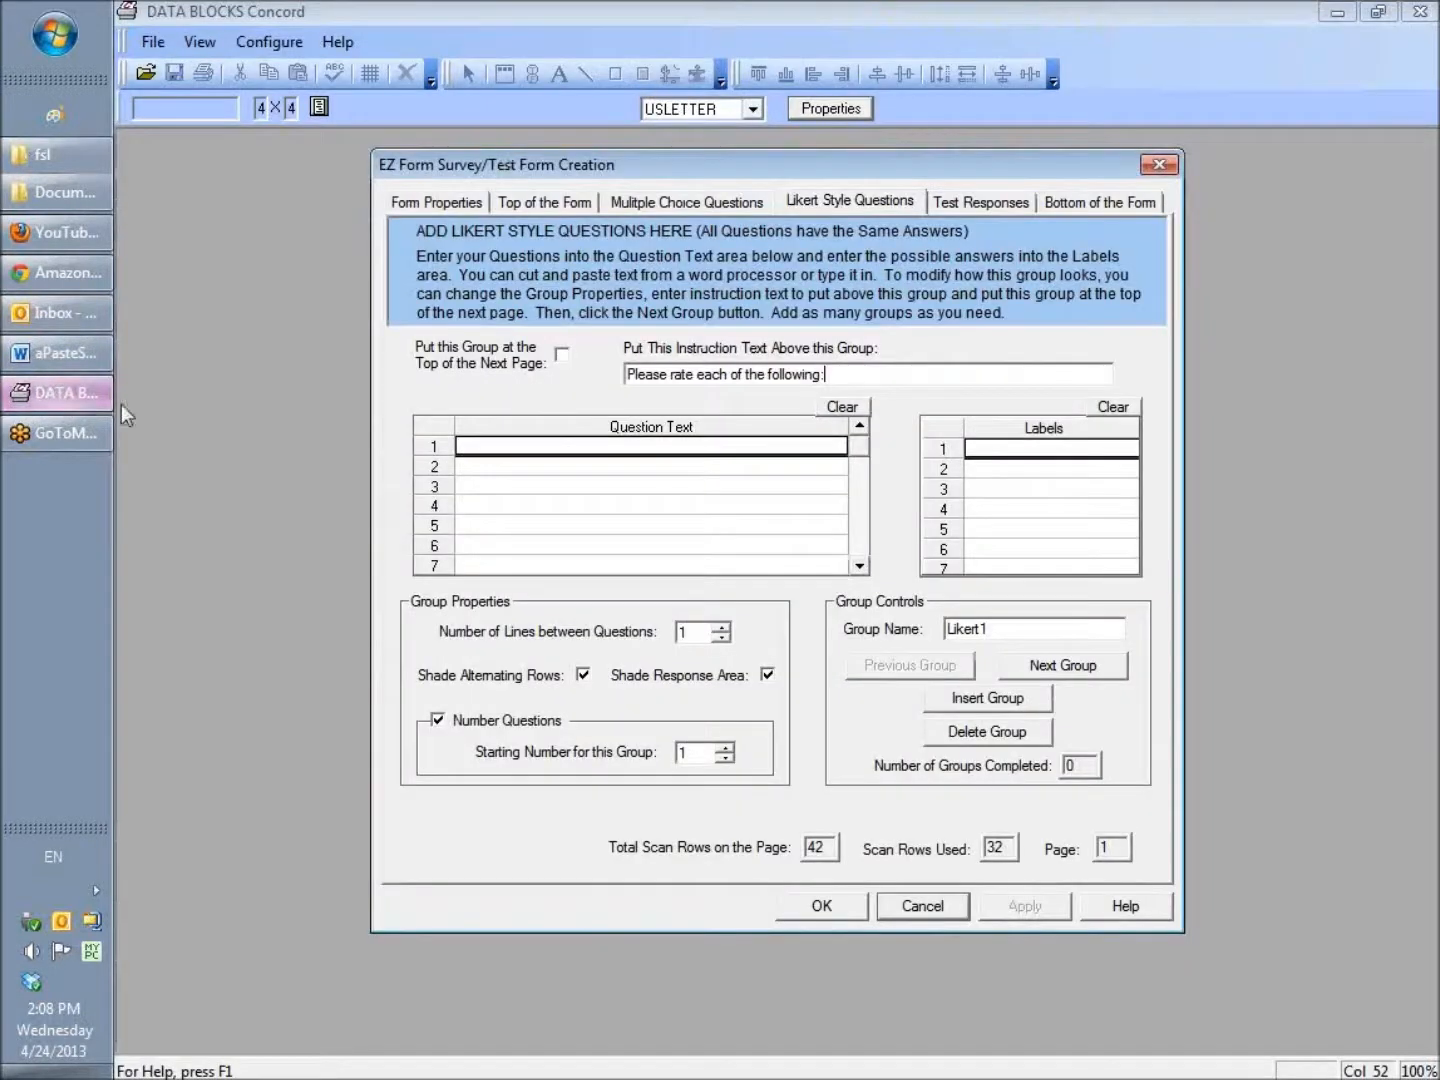
pyautogui.rightClick(555, 446)
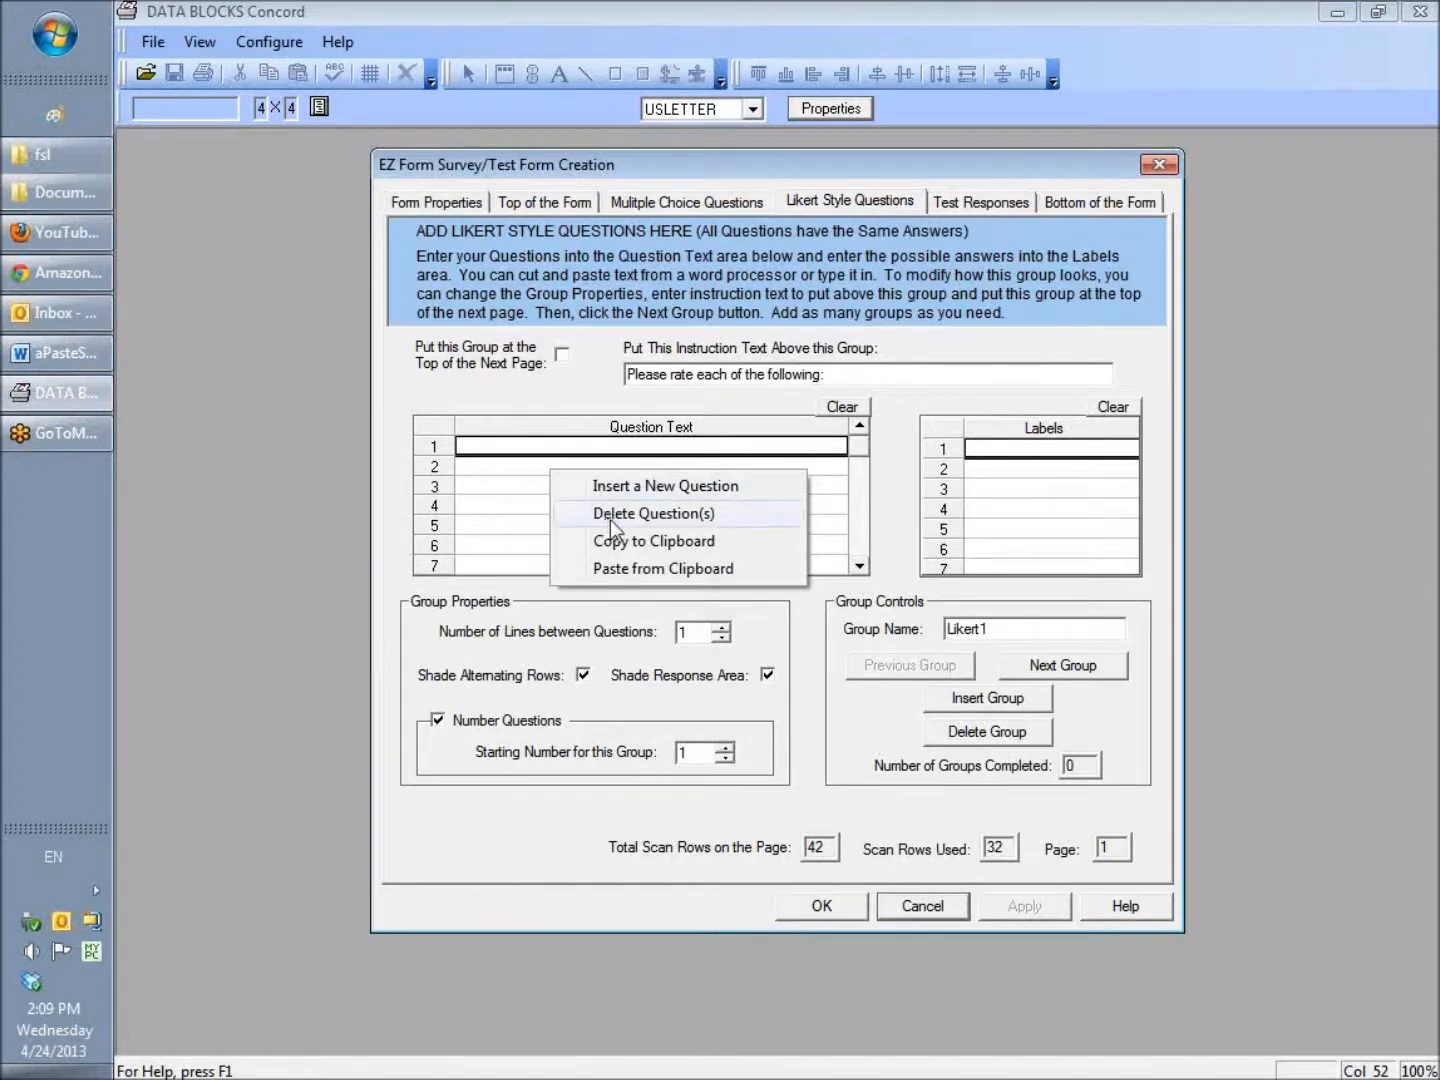
pyautogui.click(631, 568)
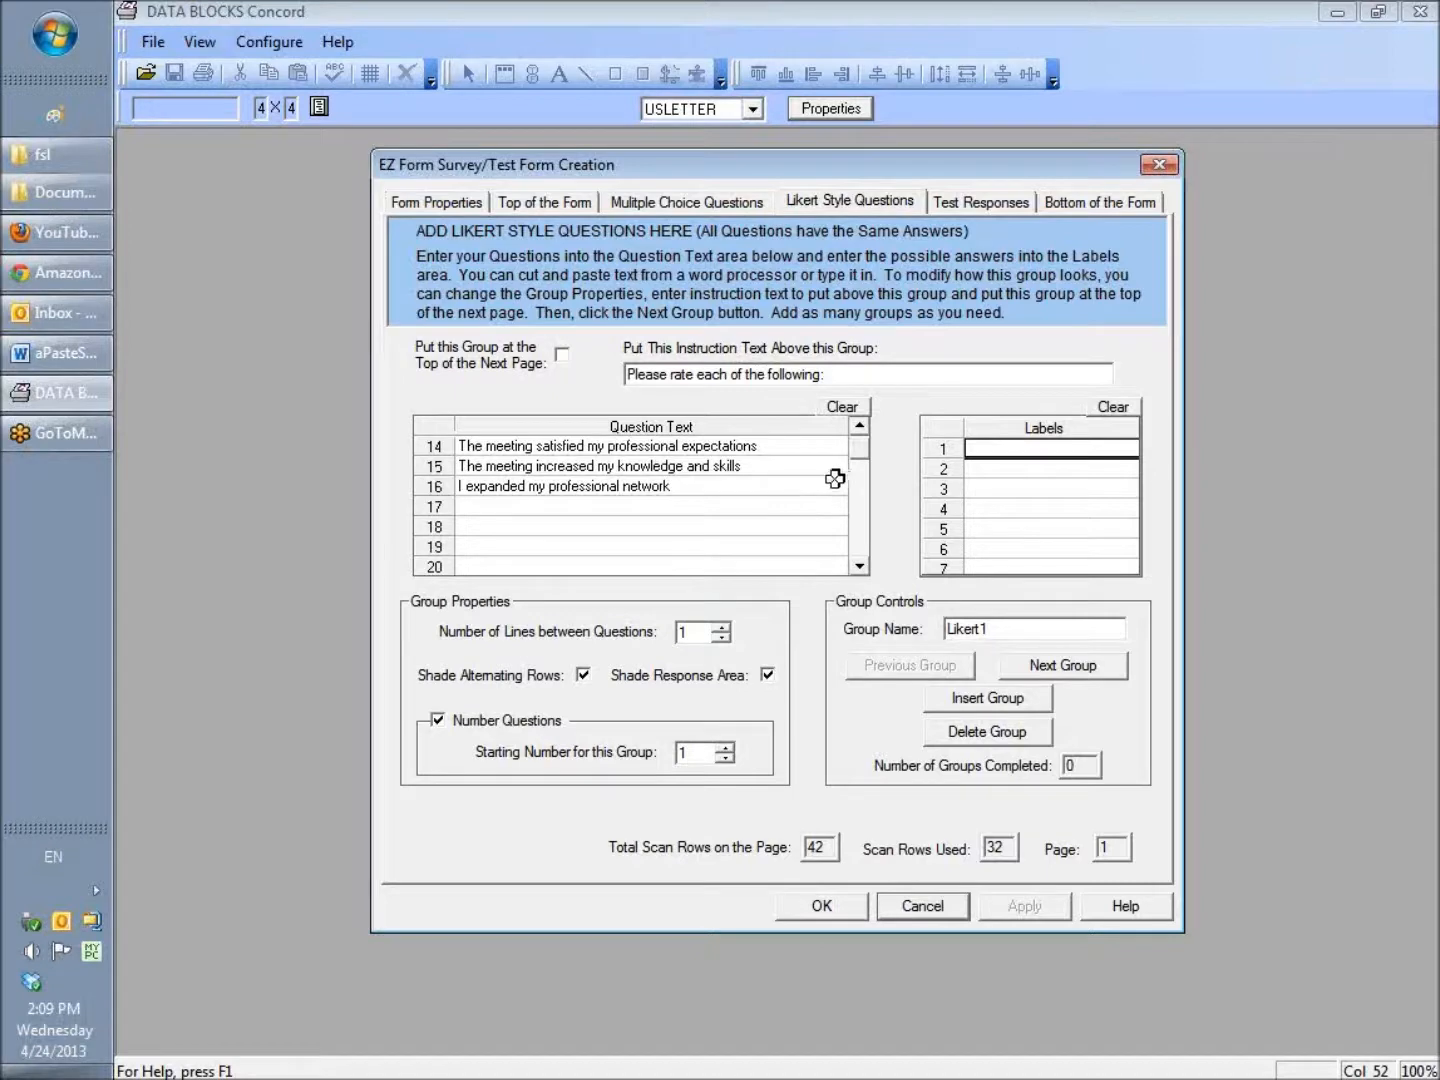
pyautogui.click(860, 426)
pyautogui.click(859, 427)
pyautogui.click(860, 426)
pyautogui.click(859, 426)
pyautogui.click(860, 426)
pyautogui.click(860, 426)
pyautogui.click(859, 427)
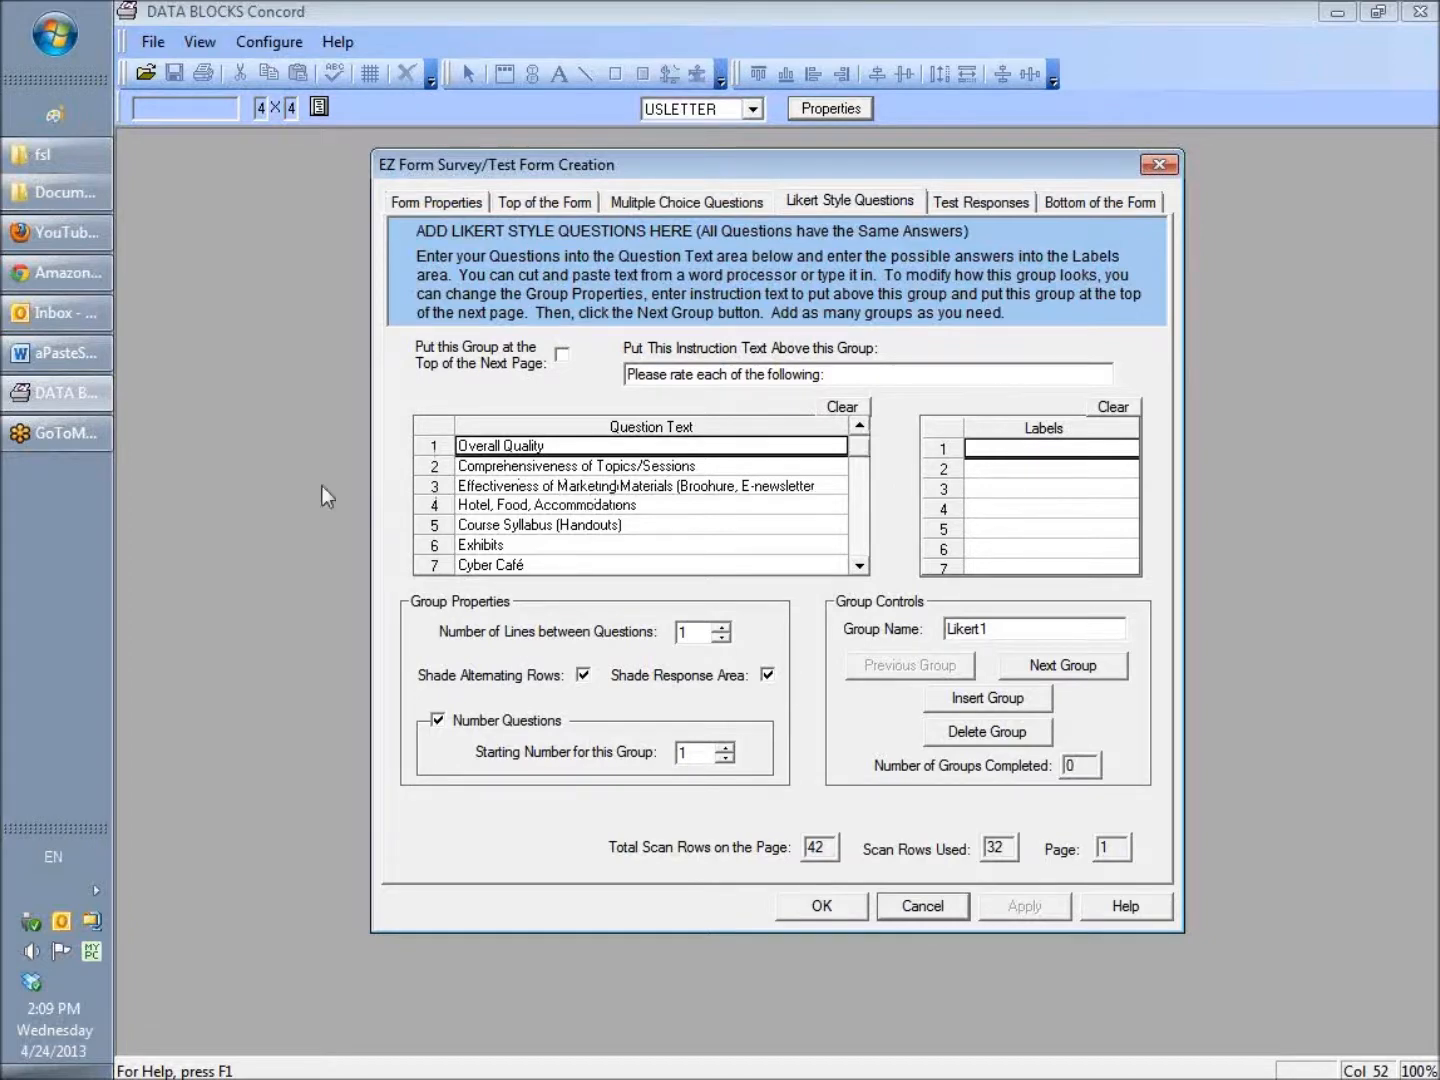
# Copy the answers Strongly Agree to Strongly Disagree from Word and paste them as the Likert group's labels in Concord
pyautogui.click(58, 355)
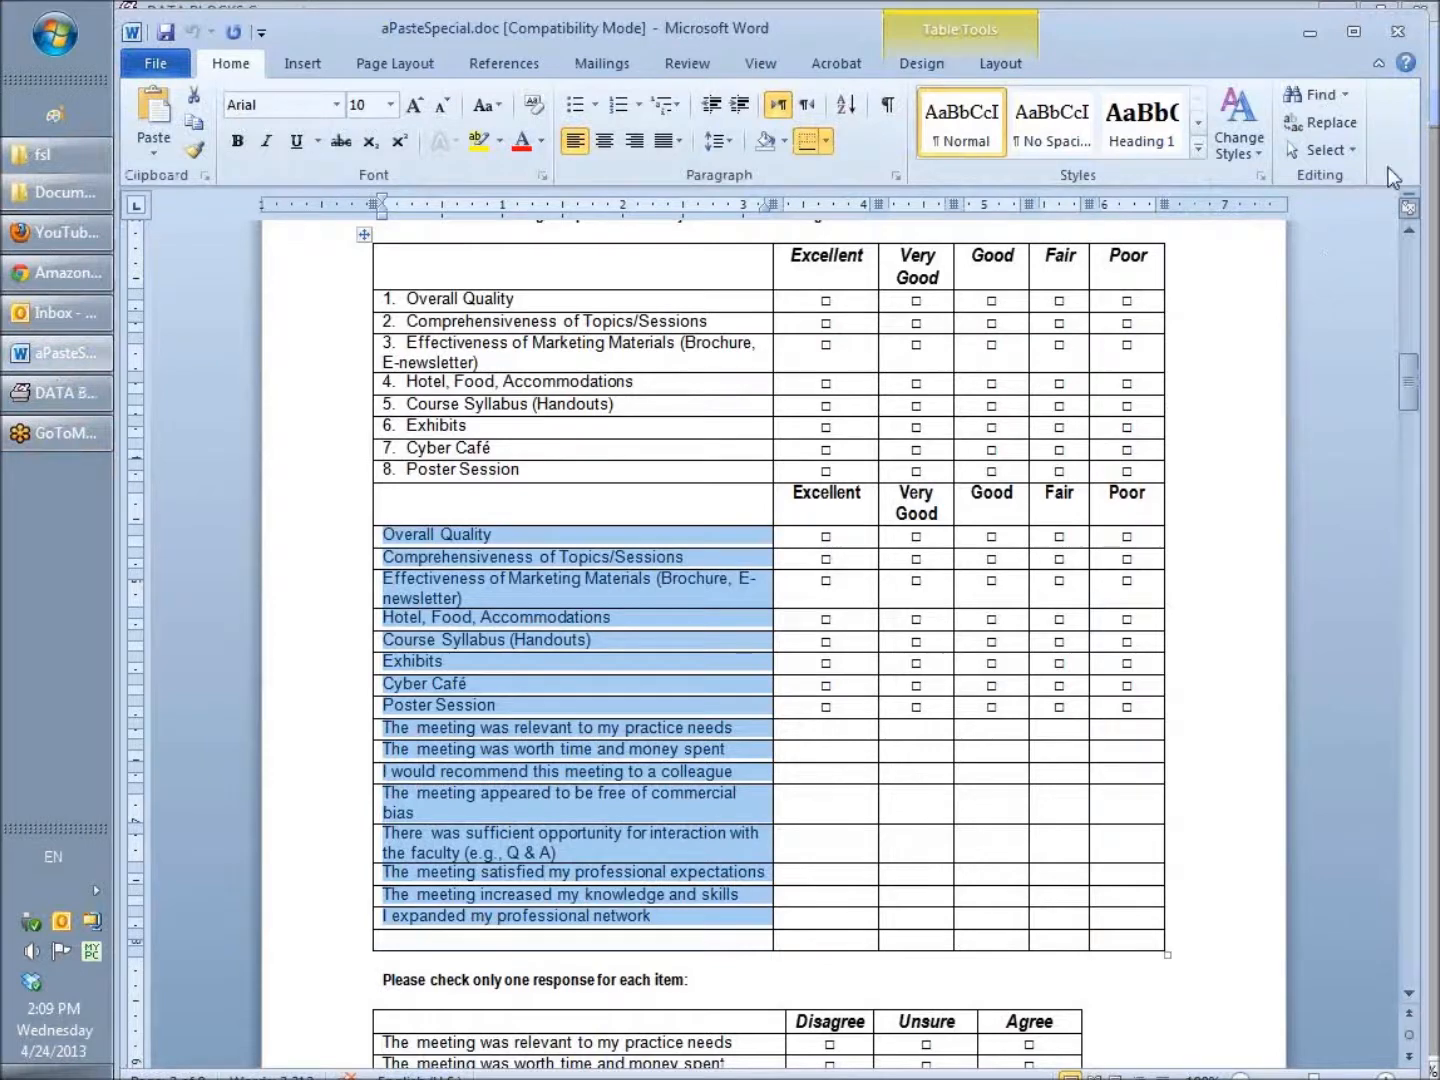
pyautogui.click(1426, 89)
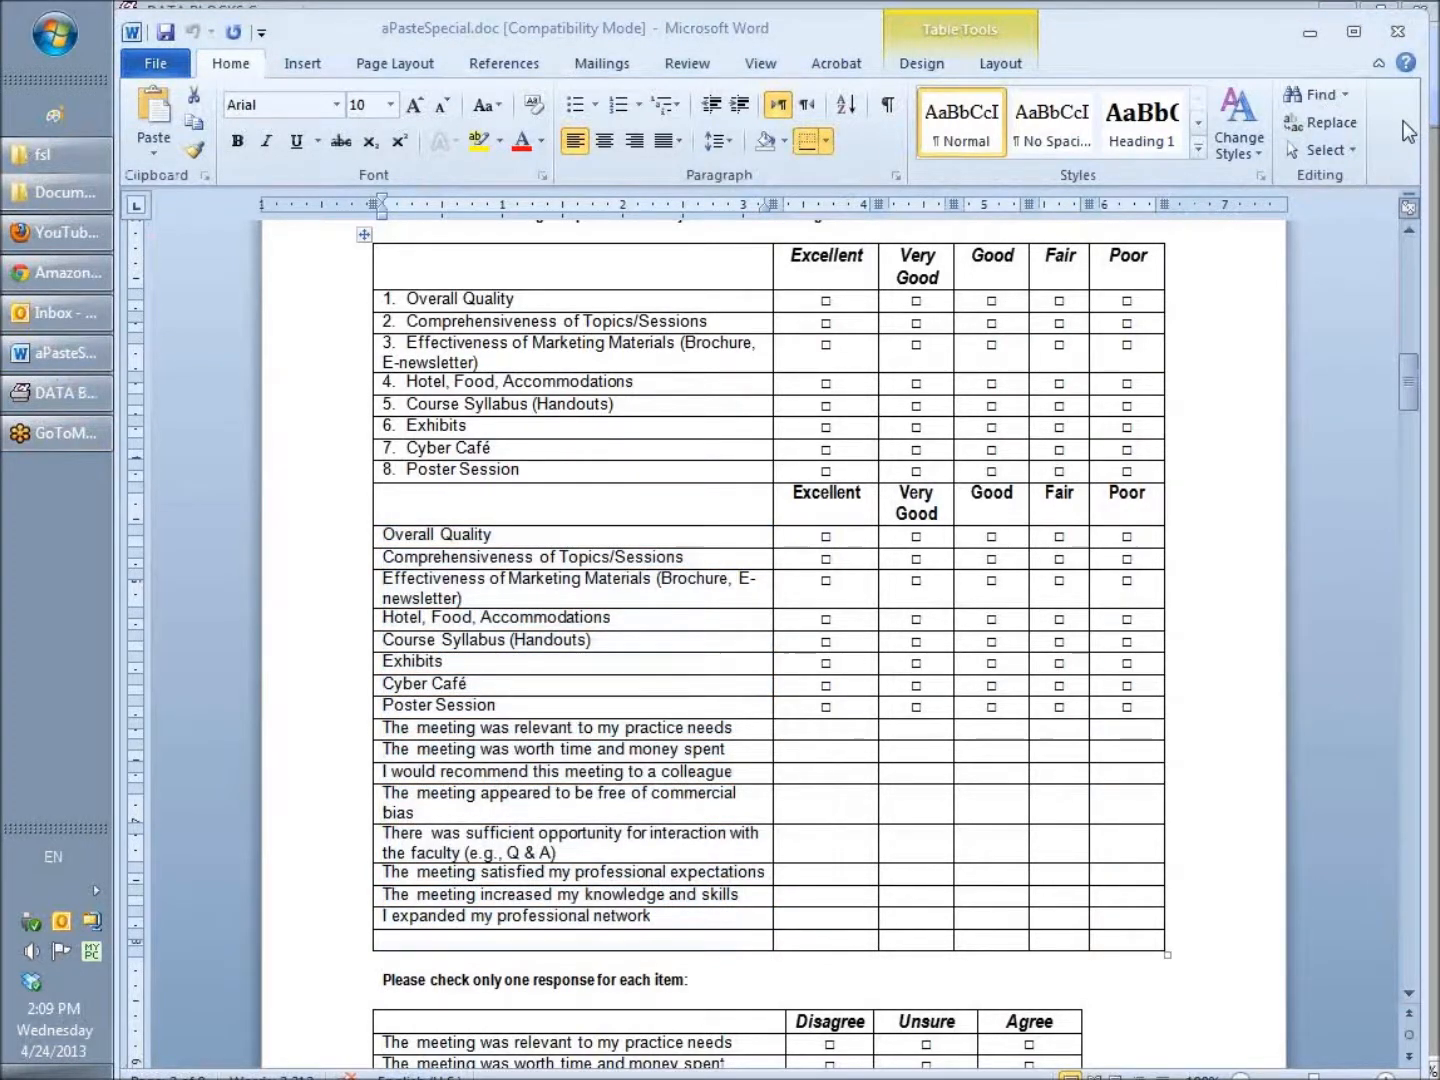
pyautogui.moveTo(1407, 391); pyautogui.dragTo(1410, 337)
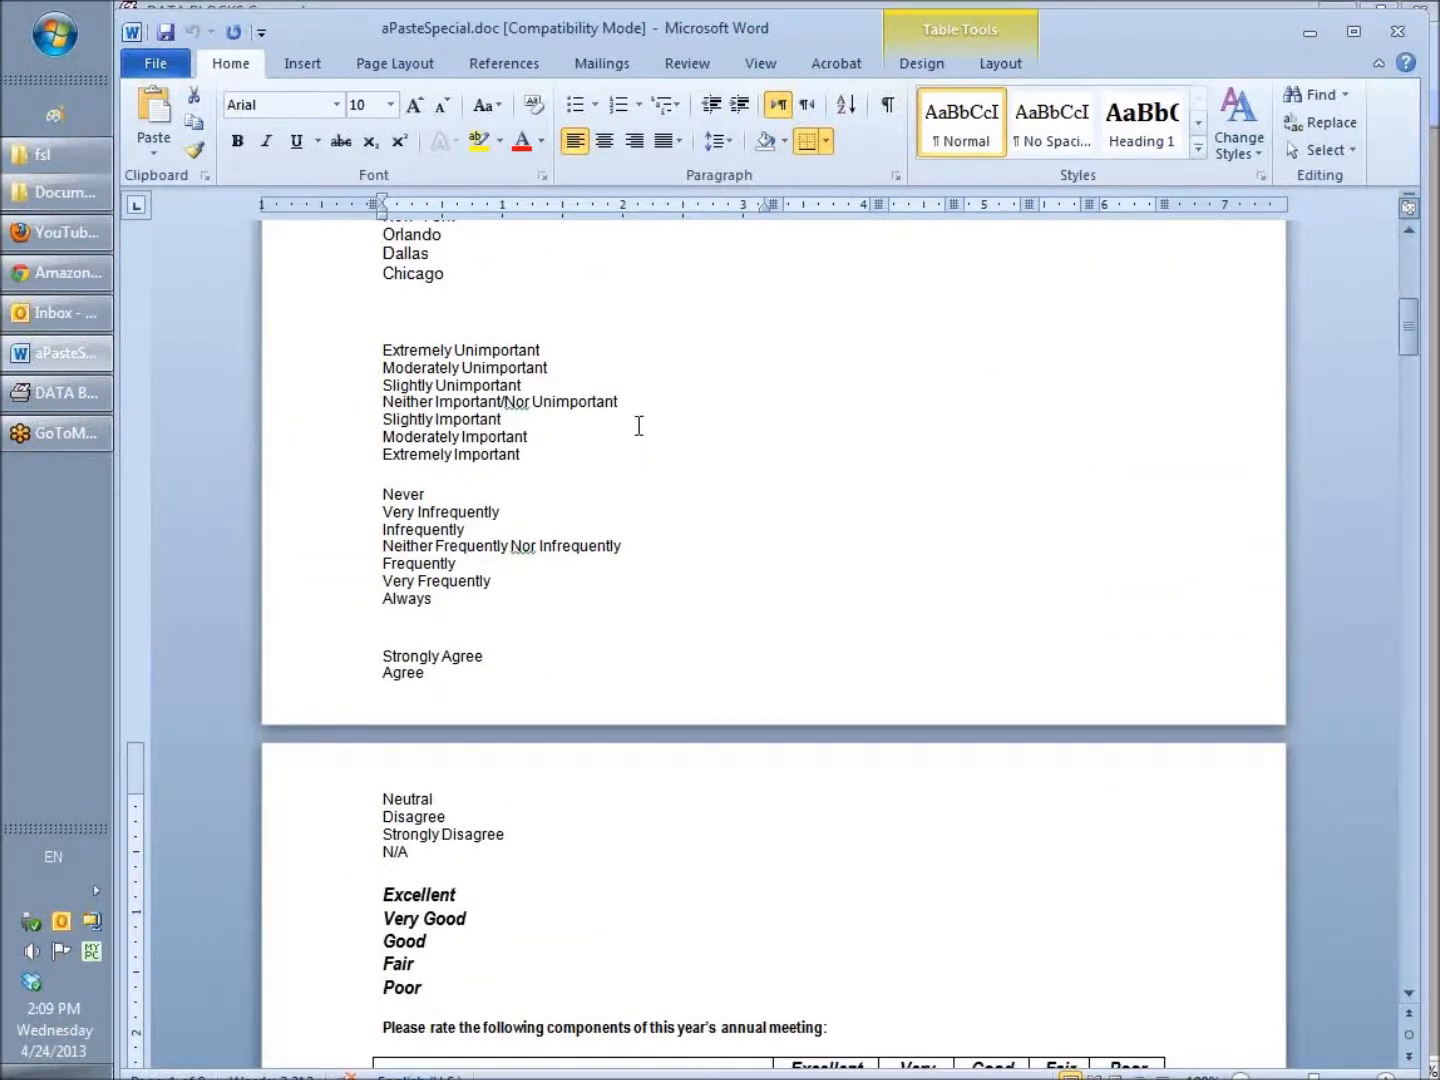
pyautogui.moveTo(382, 657); pyautogui.dragTo(506, 835)
pyautogui.hotkey('ctrl', 'c')
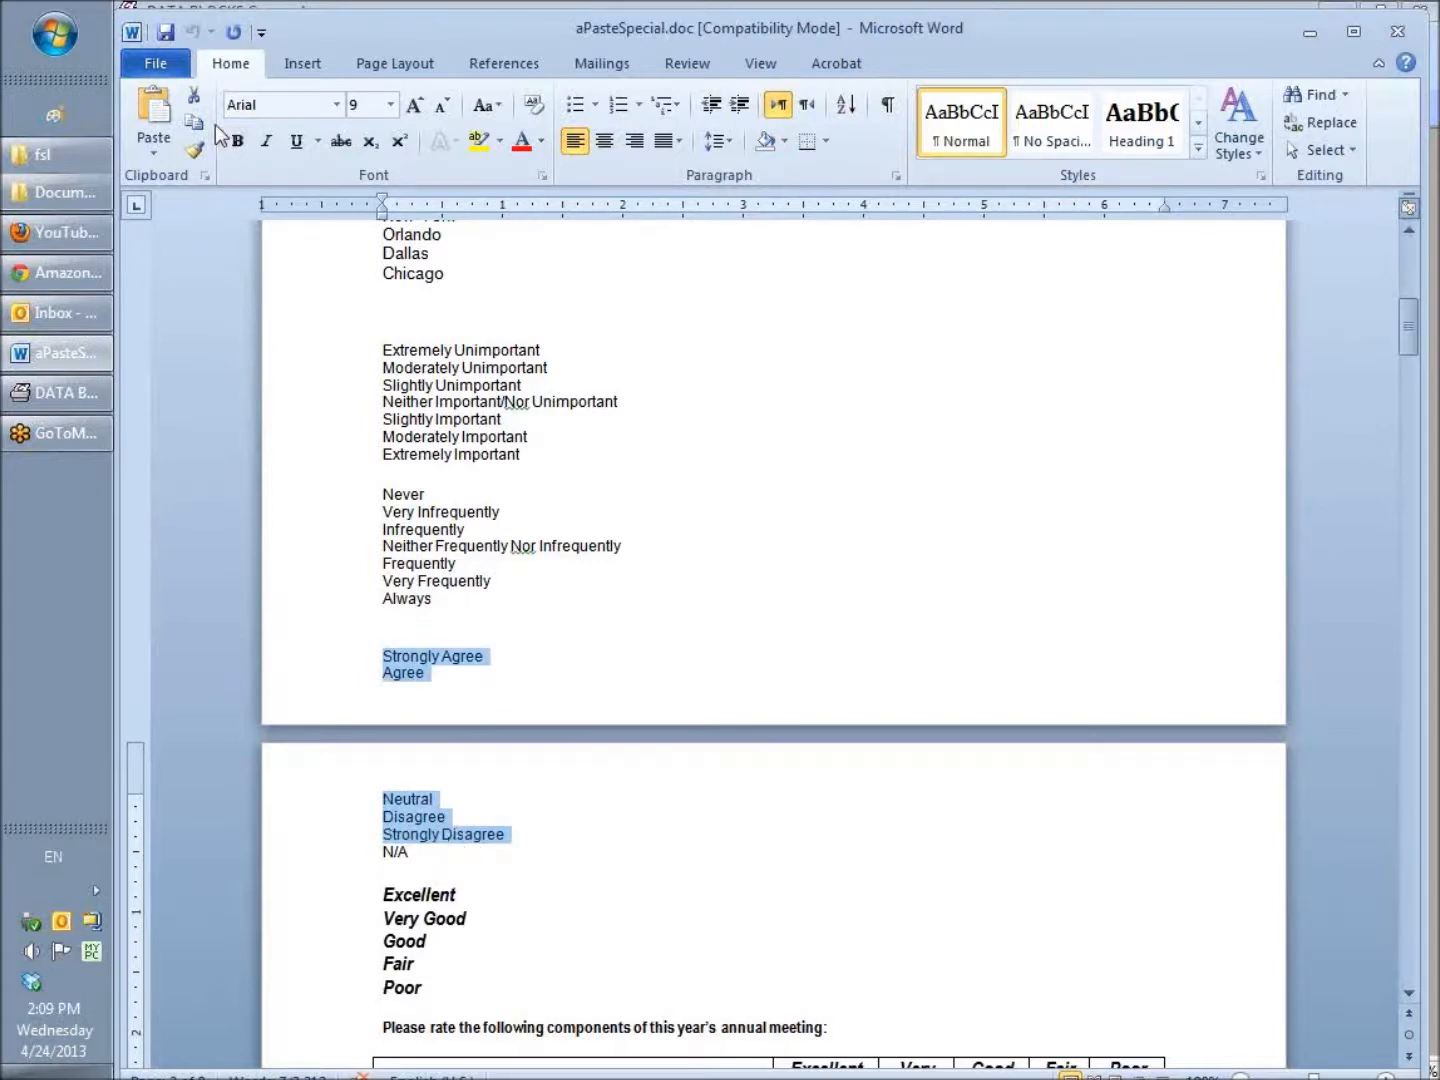
pyautogui.click(45, 391)
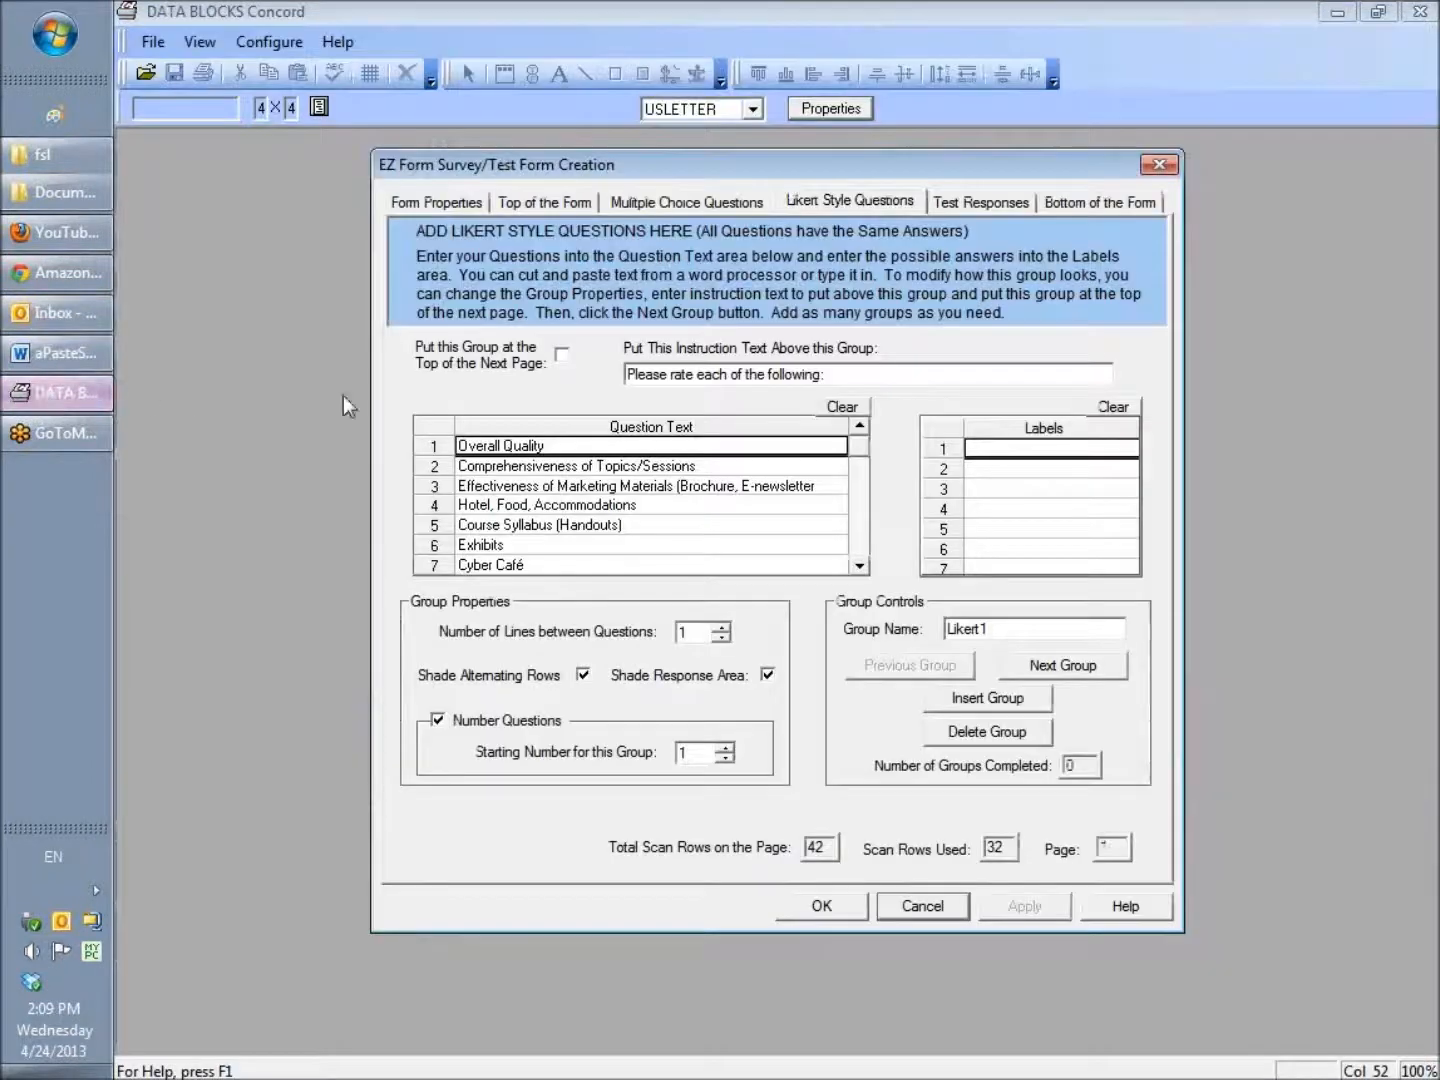
pyautogui.rightClick(1038, 468)
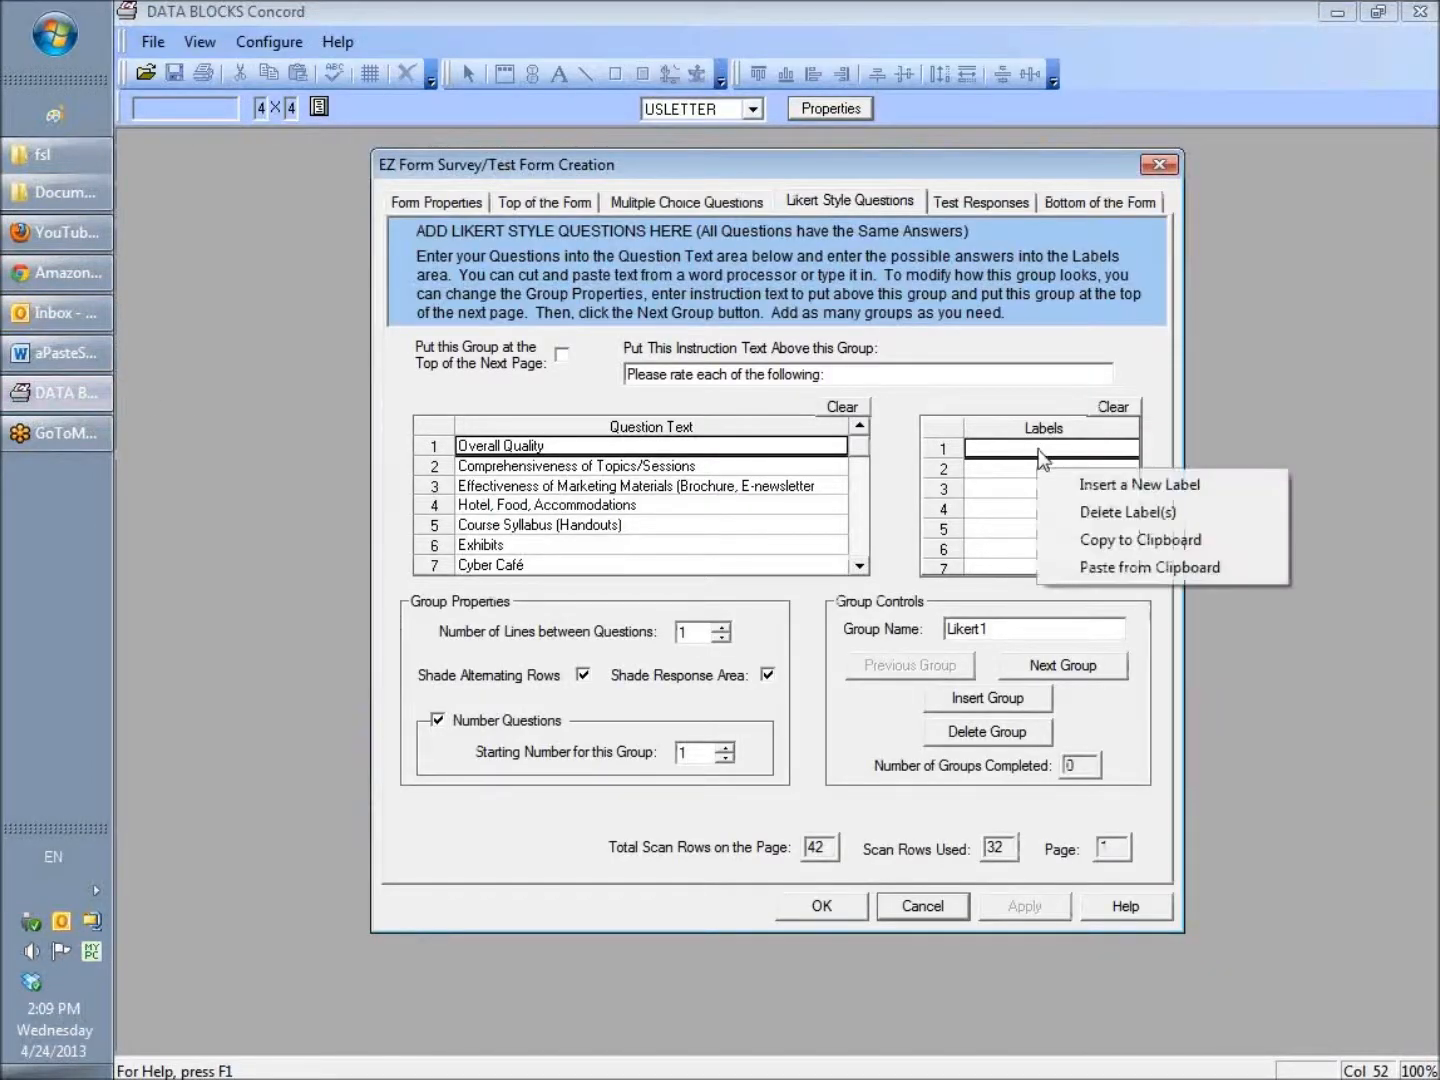
pyautogui.click(1117, 567)
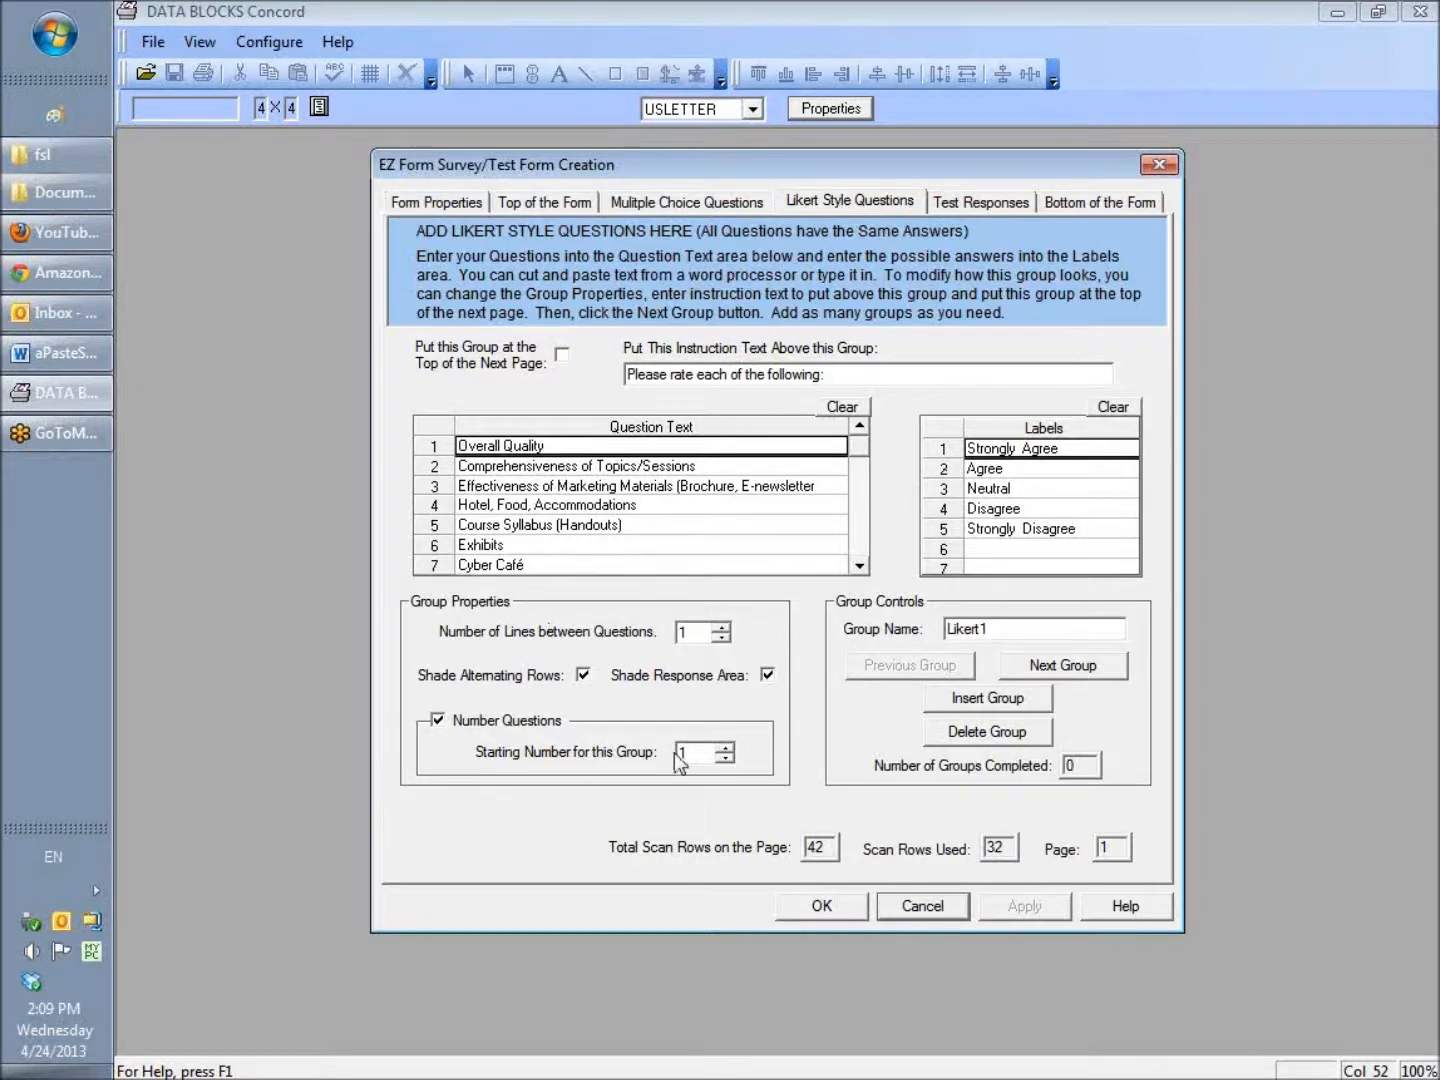
# Set the number of lines between questions to 2 and advance to the next Likert group
pyautogui.click(722, 626)
pyautogui.click(1077, 665)
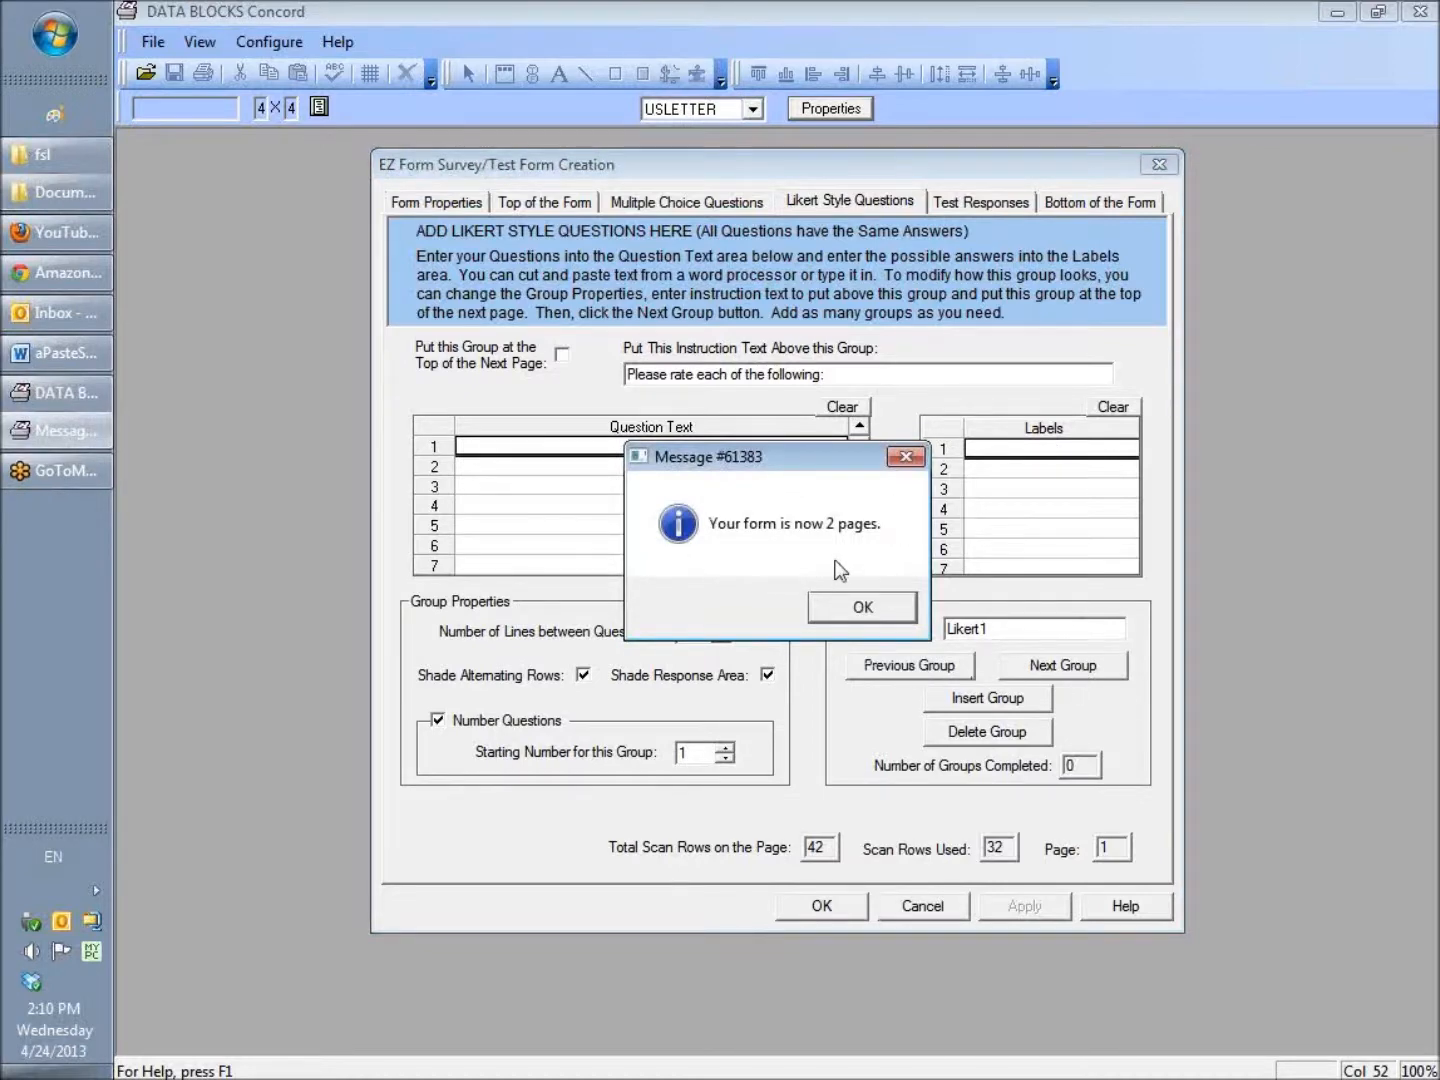
pyautogui.click(852, 604)
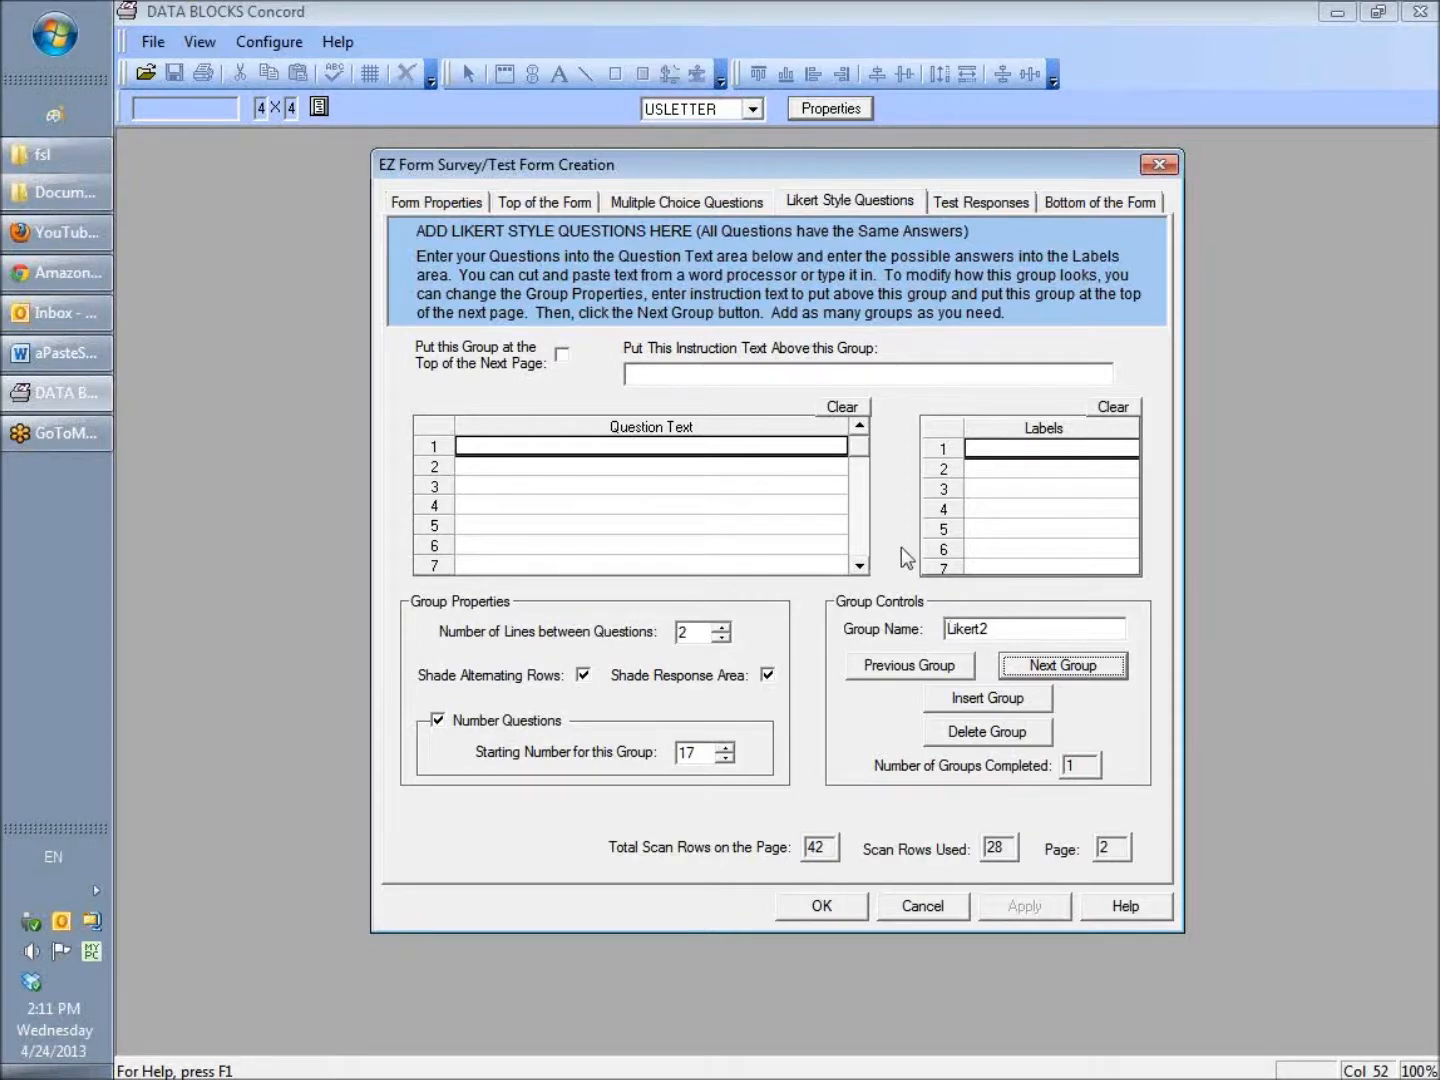
# Add a 6-line open ended question area labelled "Please tell us what you think of our conference" at the form's bottom
pyautogui.click(984, 205)
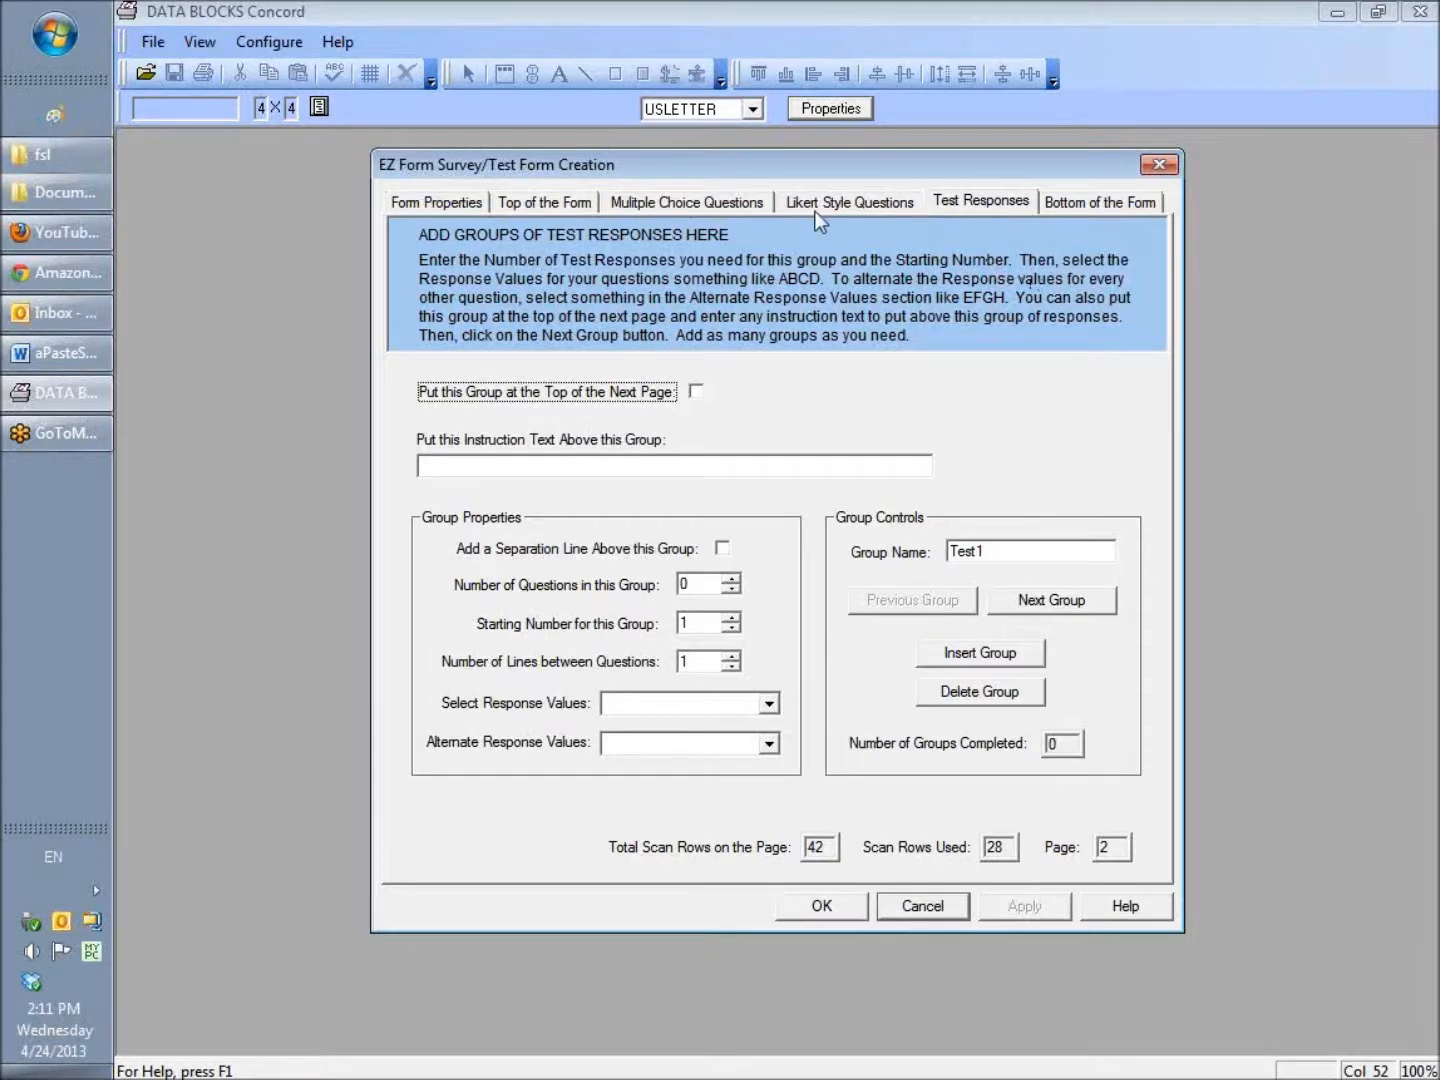
pyautogui.click(1104, 204)
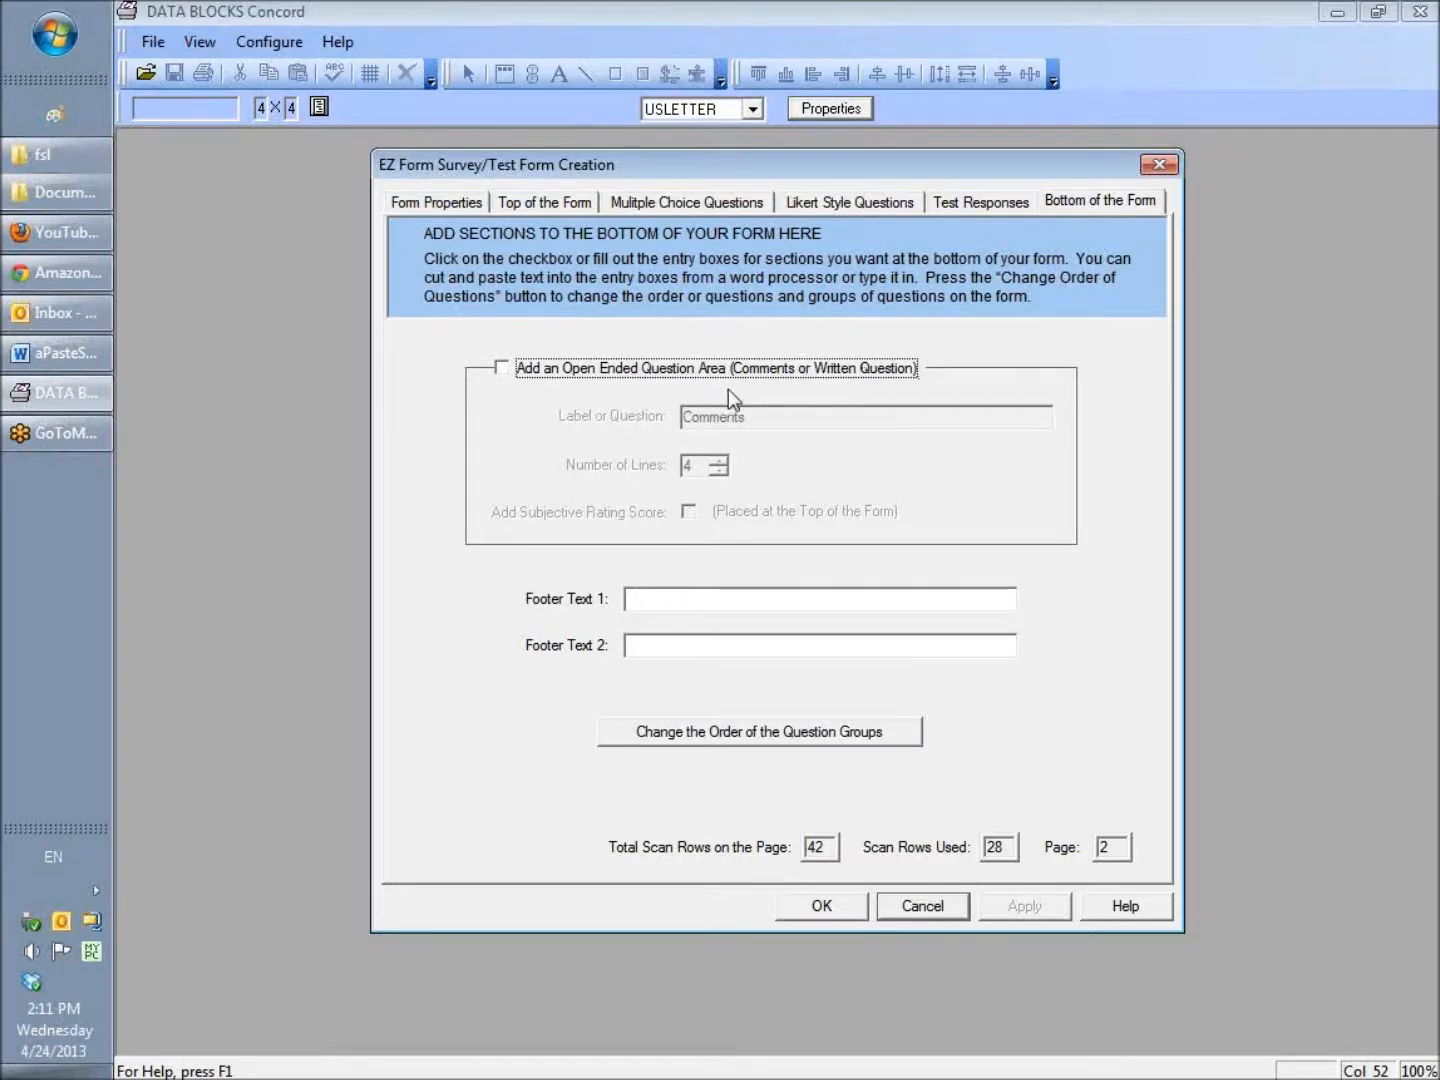
pyautogui.click(501, 365)
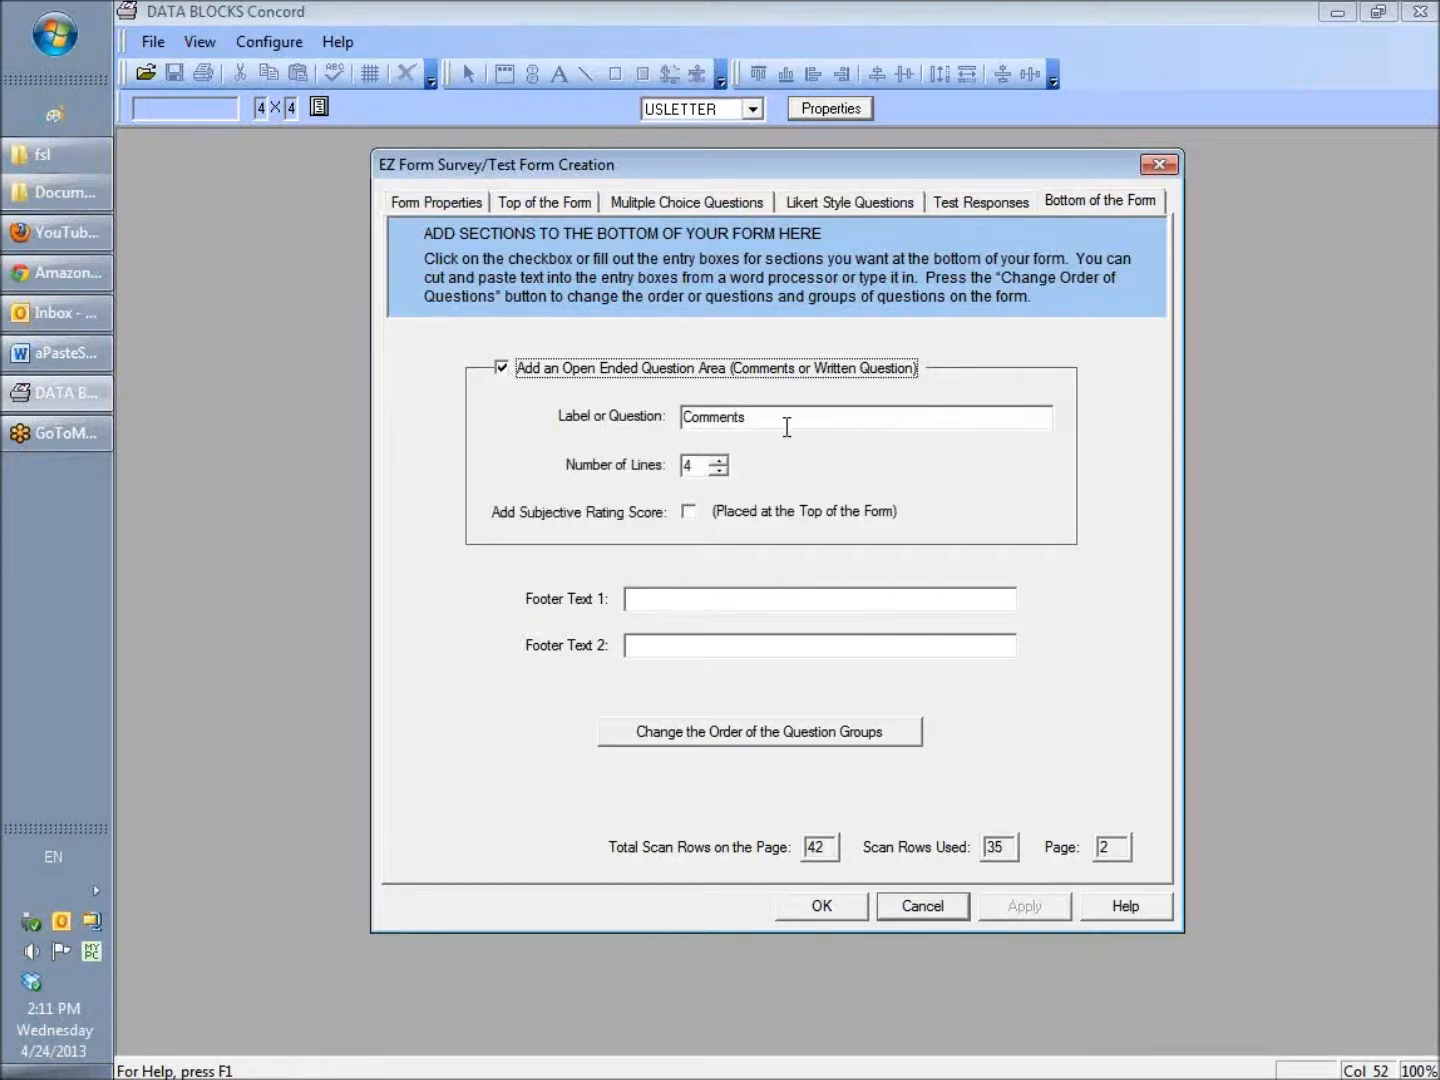
pyautogui.press('Tab')
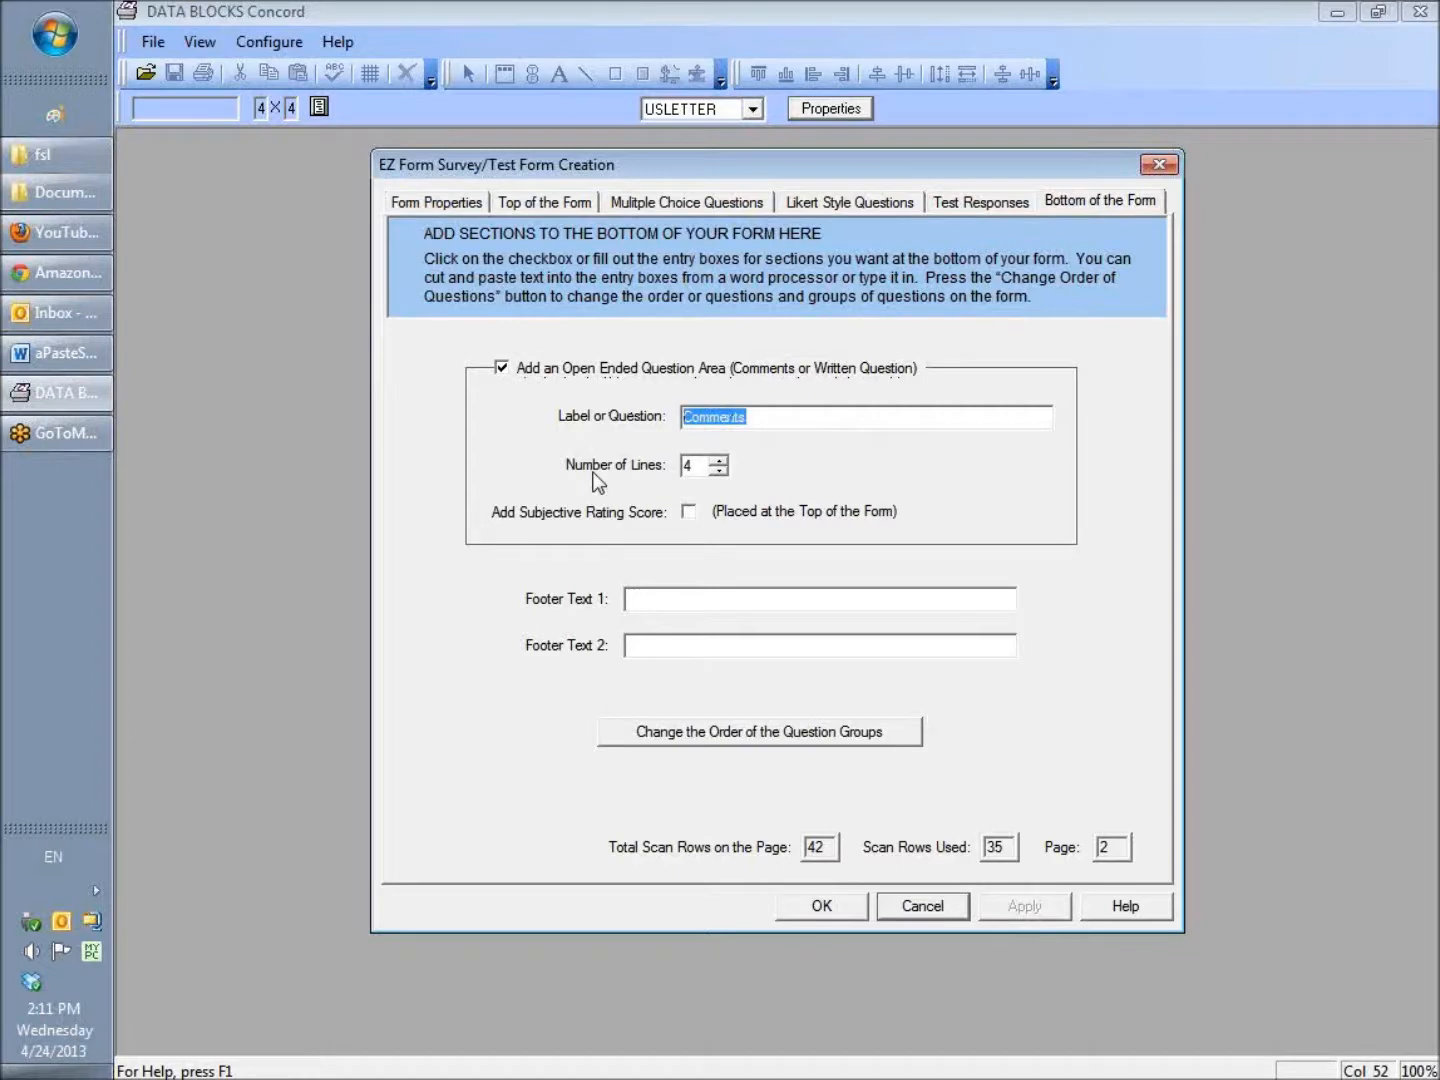
pyautogui.write('Please,')
pyautogui.press('BackSpace')
pyautogui.write('ll us what you')
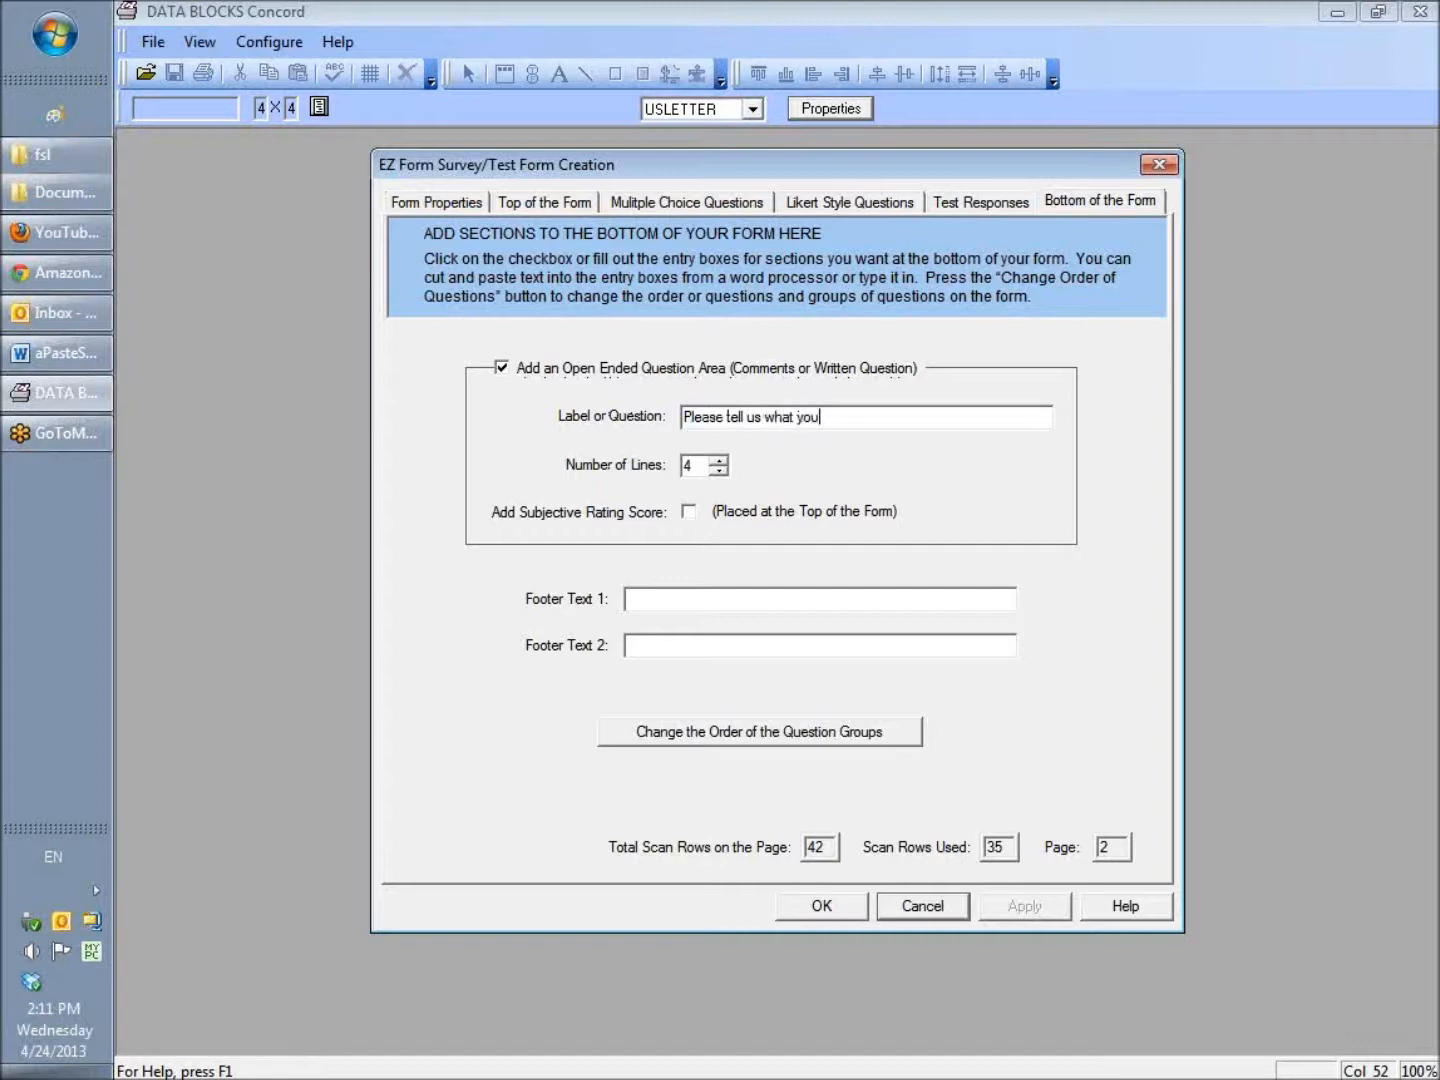
pyautogui.write(' think of our conference')
pyautogui.click(719, 460)
pyautogui.click(725, 461)
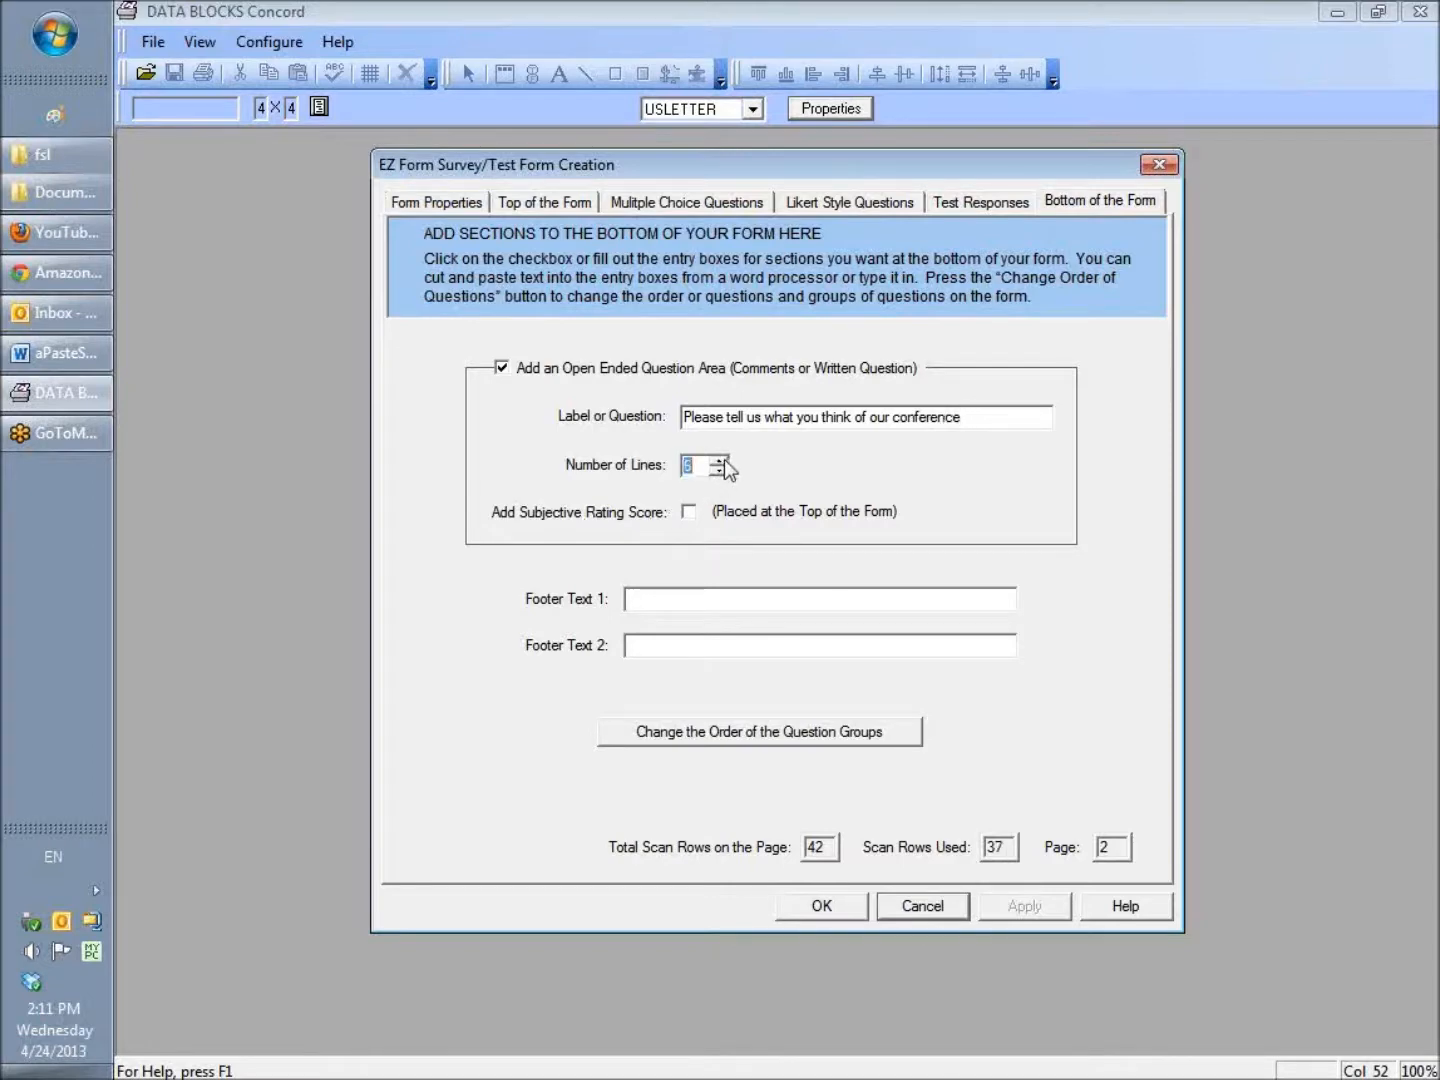
# Enter "Thank you for taking our survey!" as the first footer text and "Mail to: DATA BLOCKS, Palmdale, CA" as the second
pyautogui.click(712, 600)
pyautogui.write('Thank you for ta')
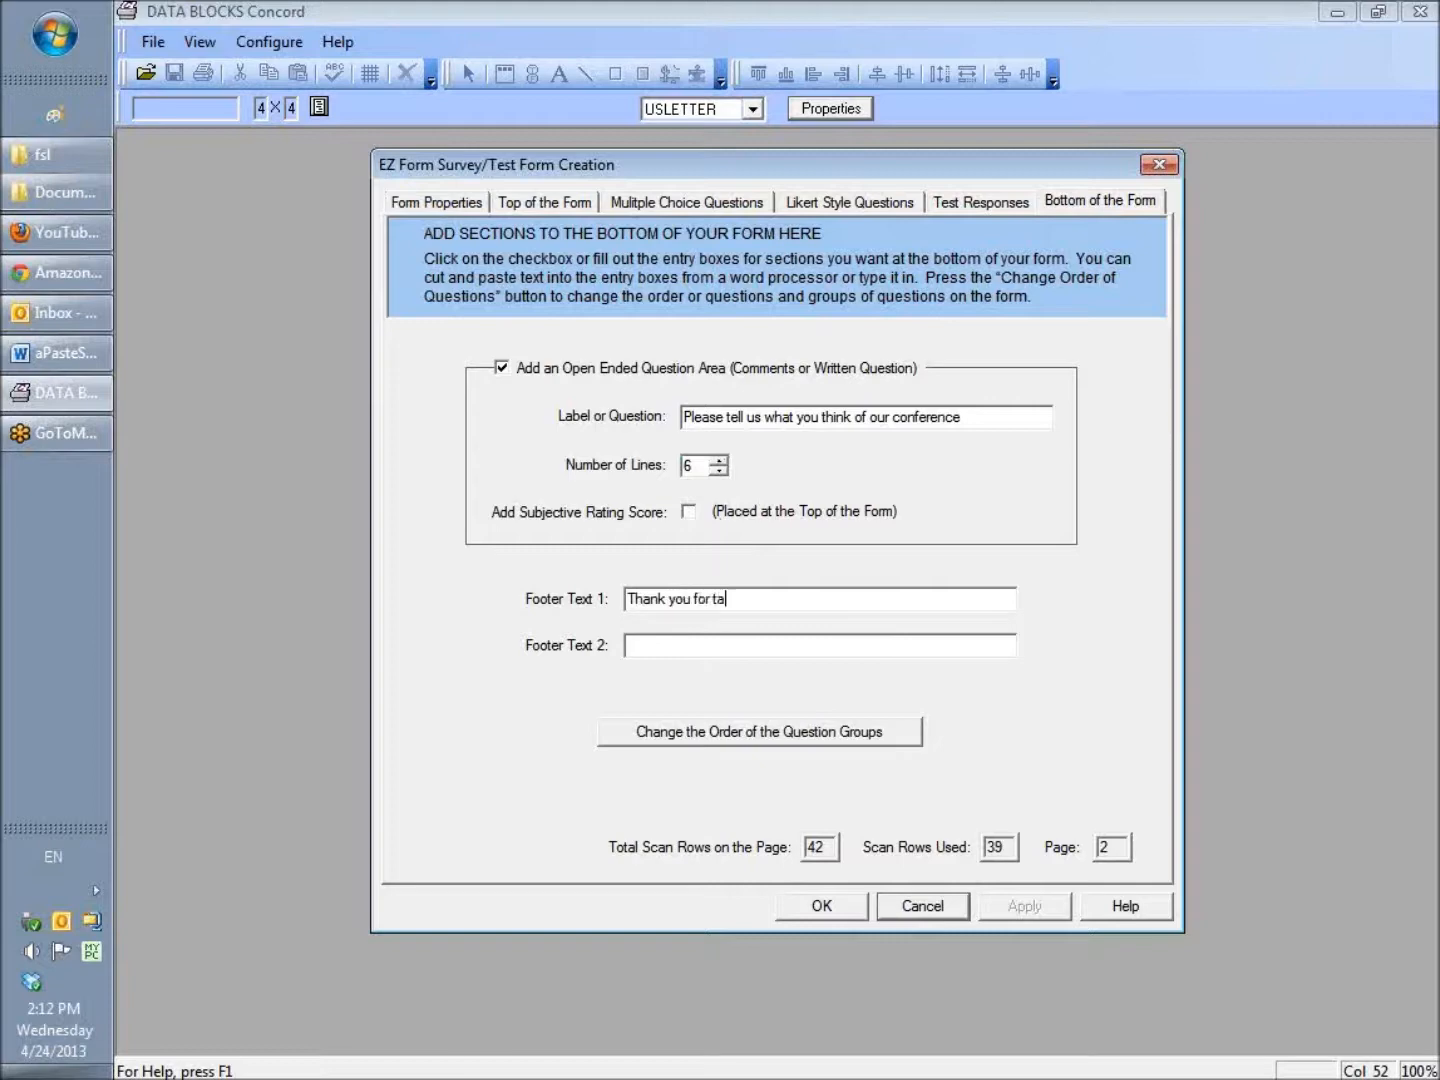
pyautogui.write('king your survey!')
pyautogui.click(841, 646)
pyautogui.write('Mail t')
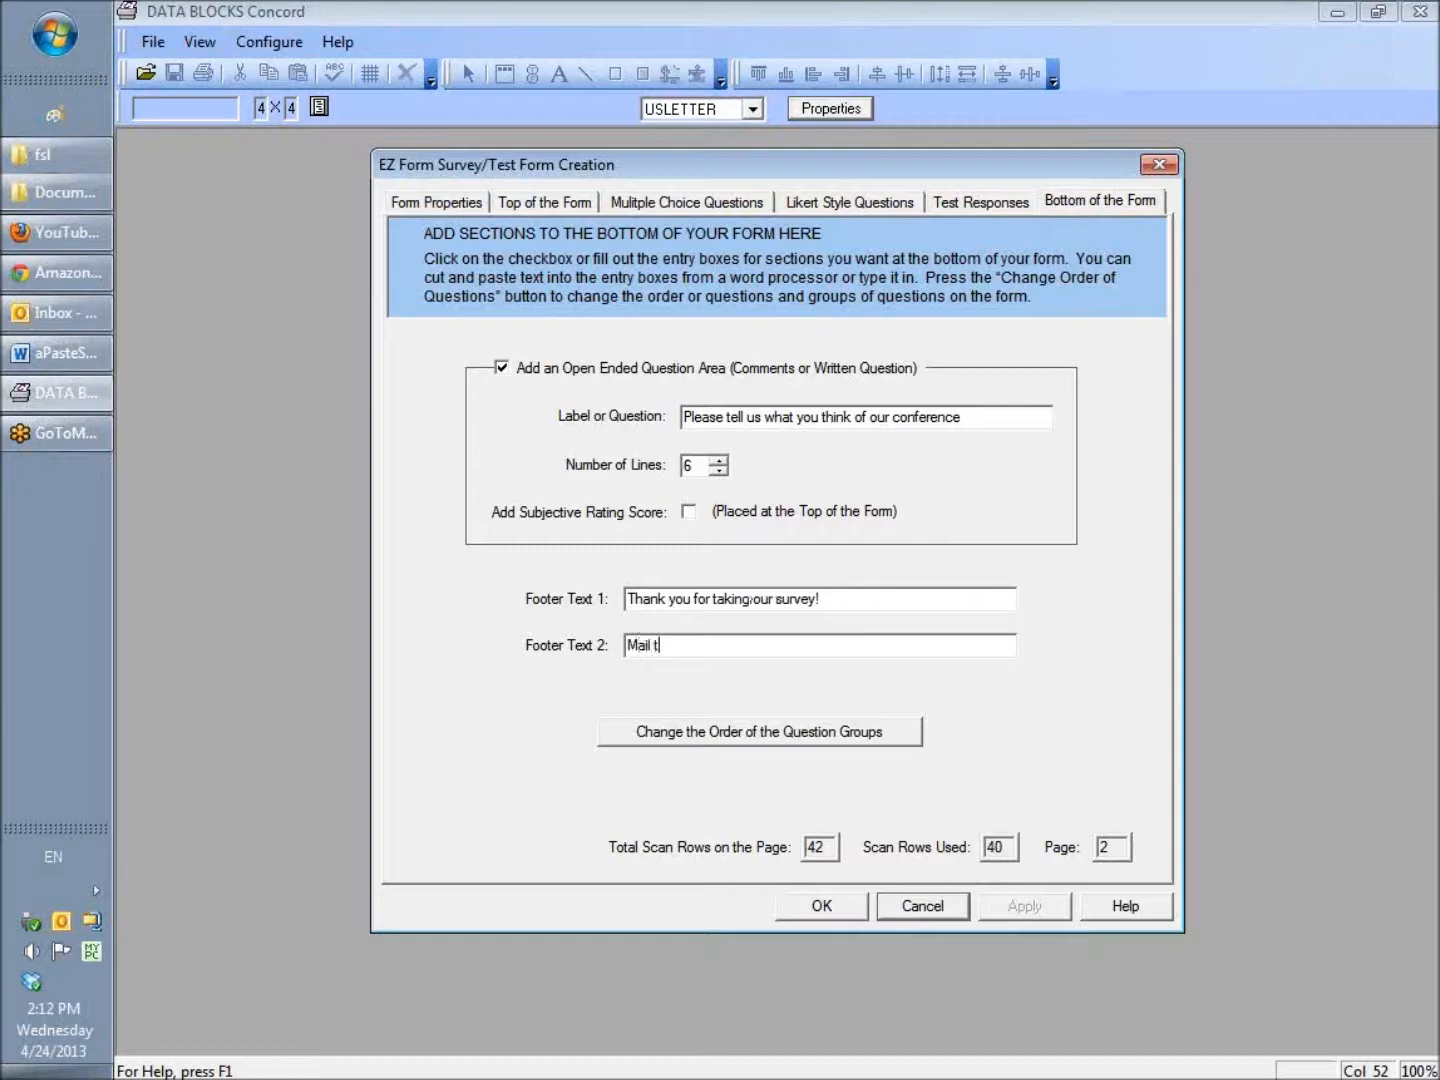
pyautogui.write('o:  DATA BLOCKS,')
pyautogui.press('BackSpace')
pyautogui.write('Palmb')
pyautogui.press('BackSpace')
pyautogui.write('dale  CA')
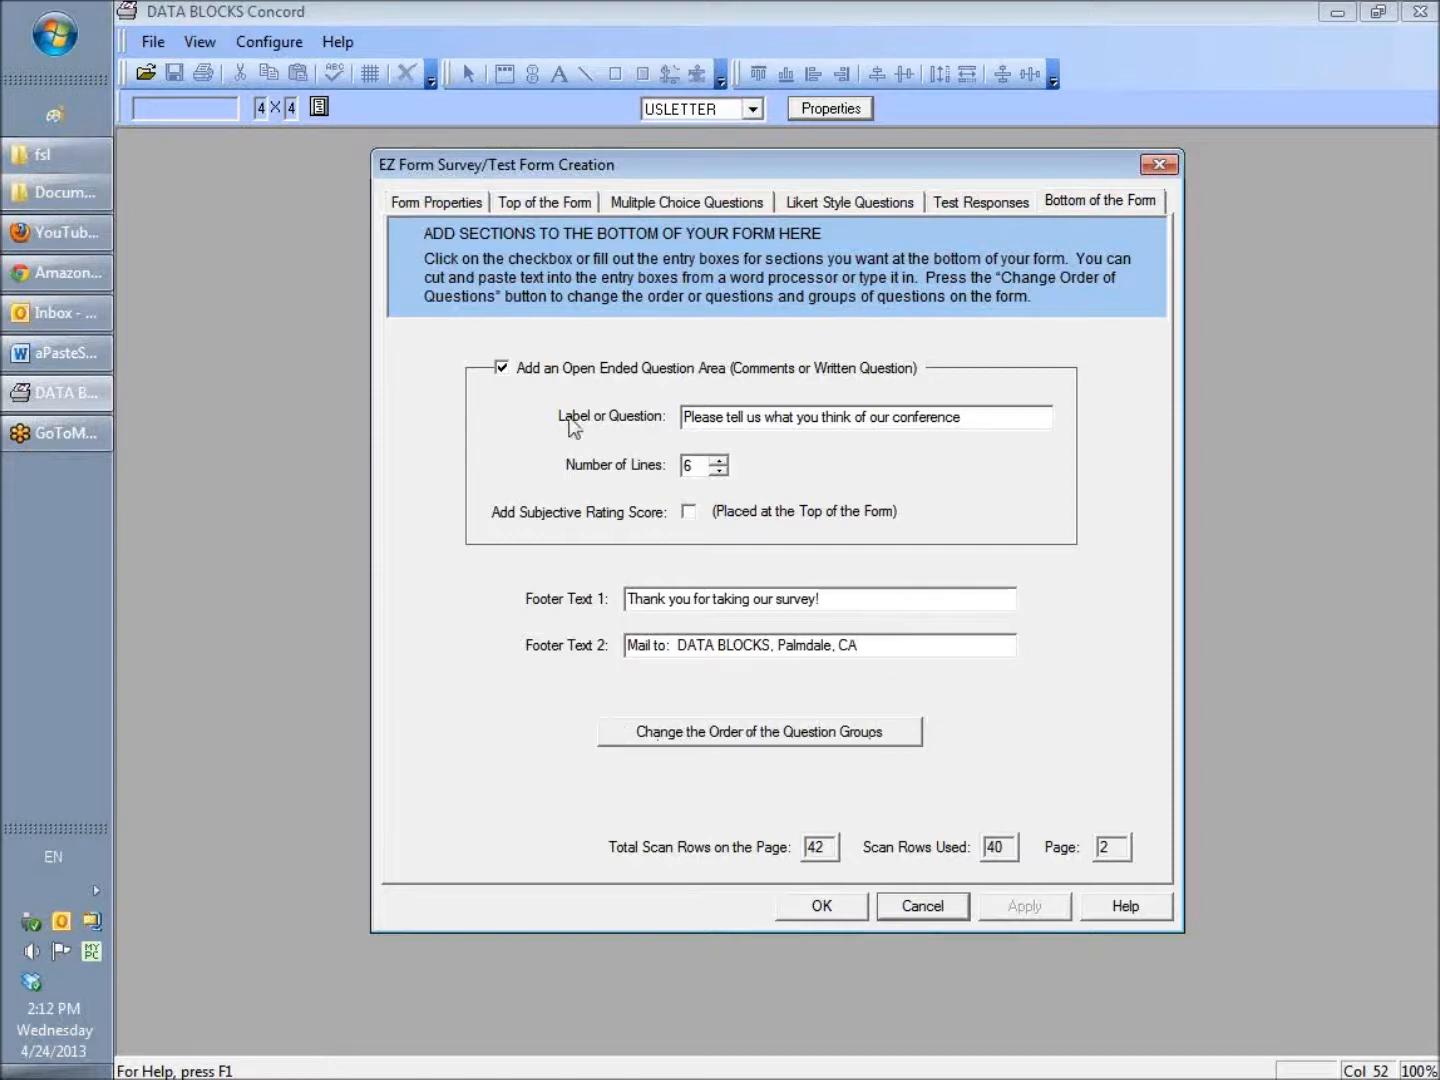
# Review the form's earlier sections and general properties, and generate the form
pyautogui.click(568, 204)
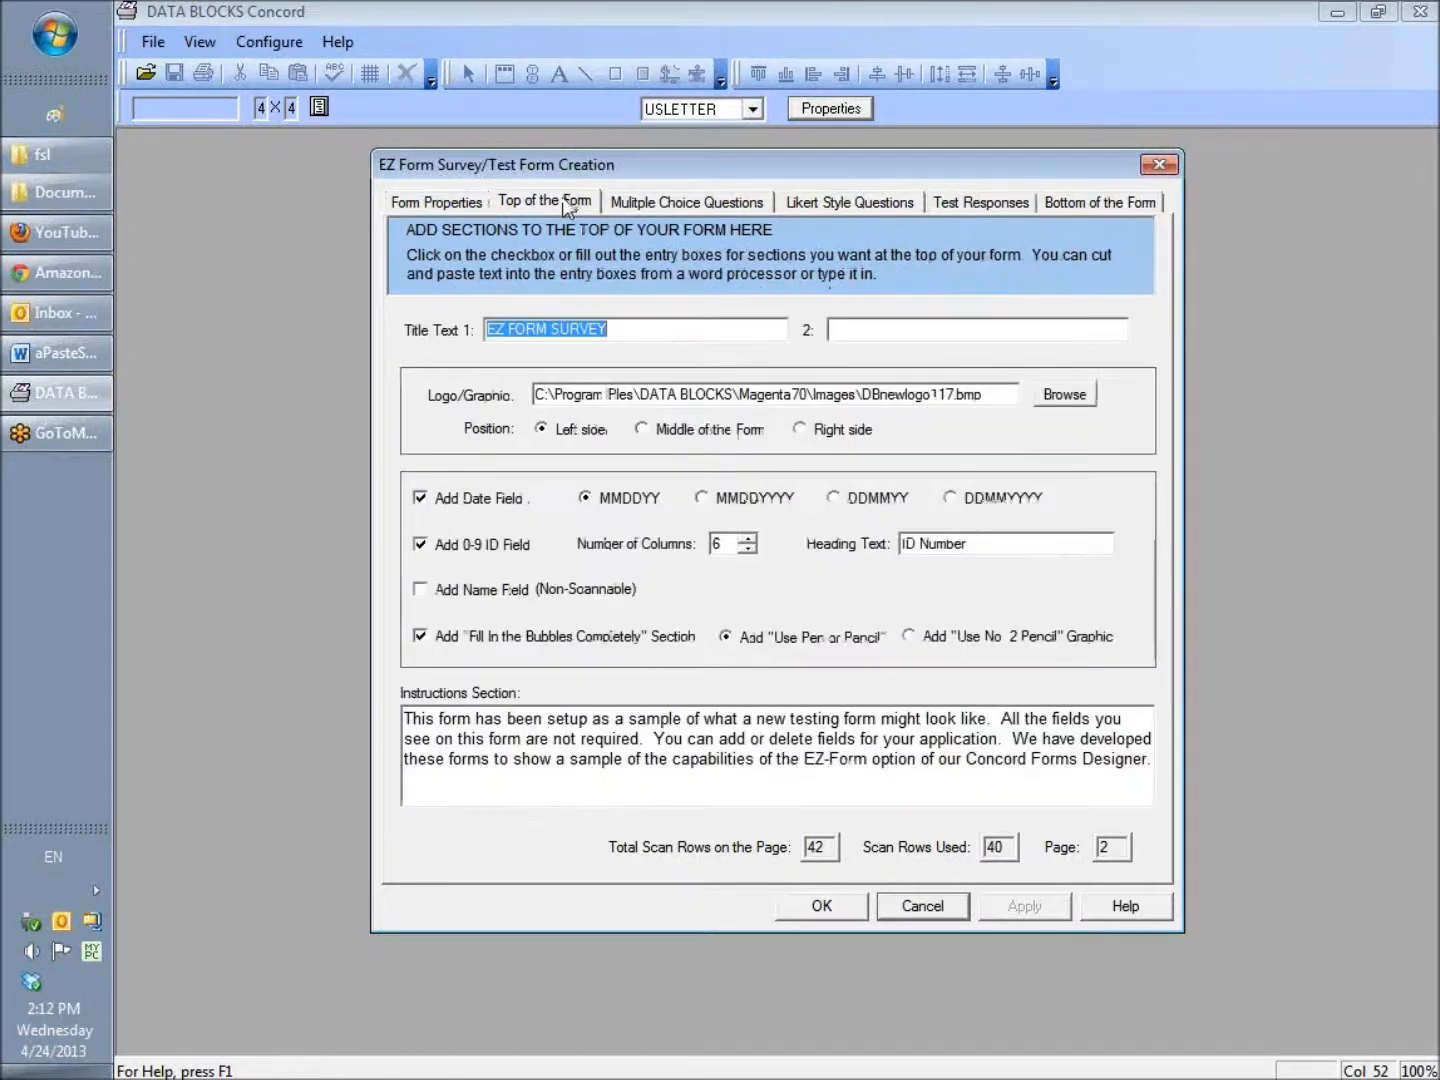
pyautogui.click(655, 205)
pyautogui.click(473, 203)
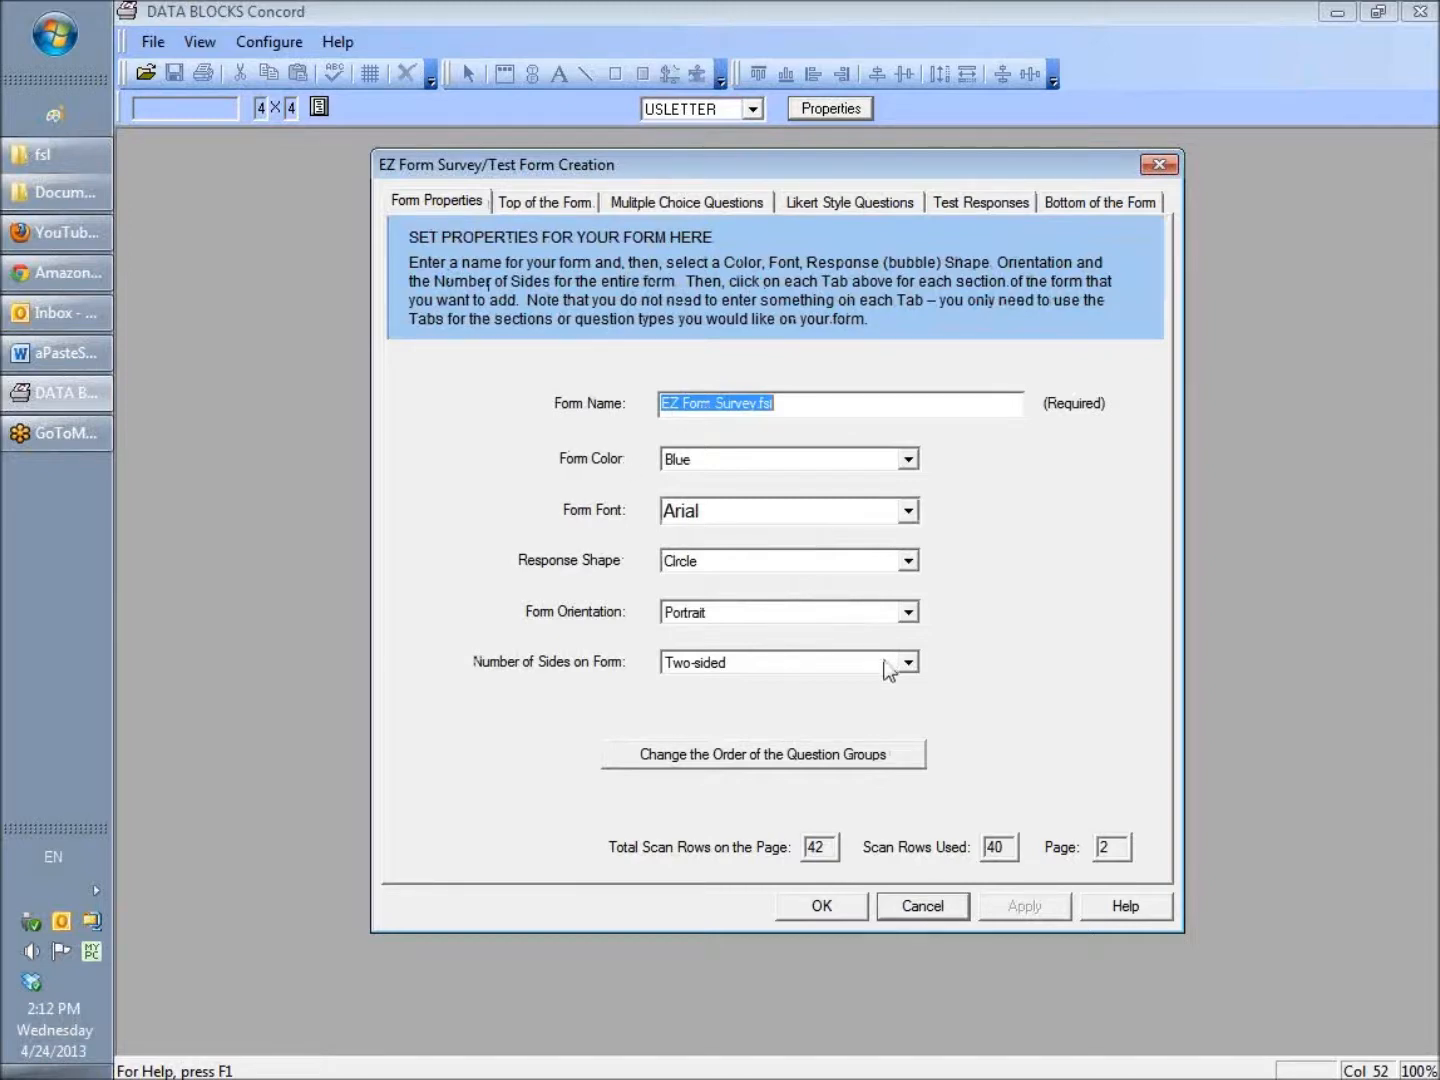
pyautogui.click(827, 912)
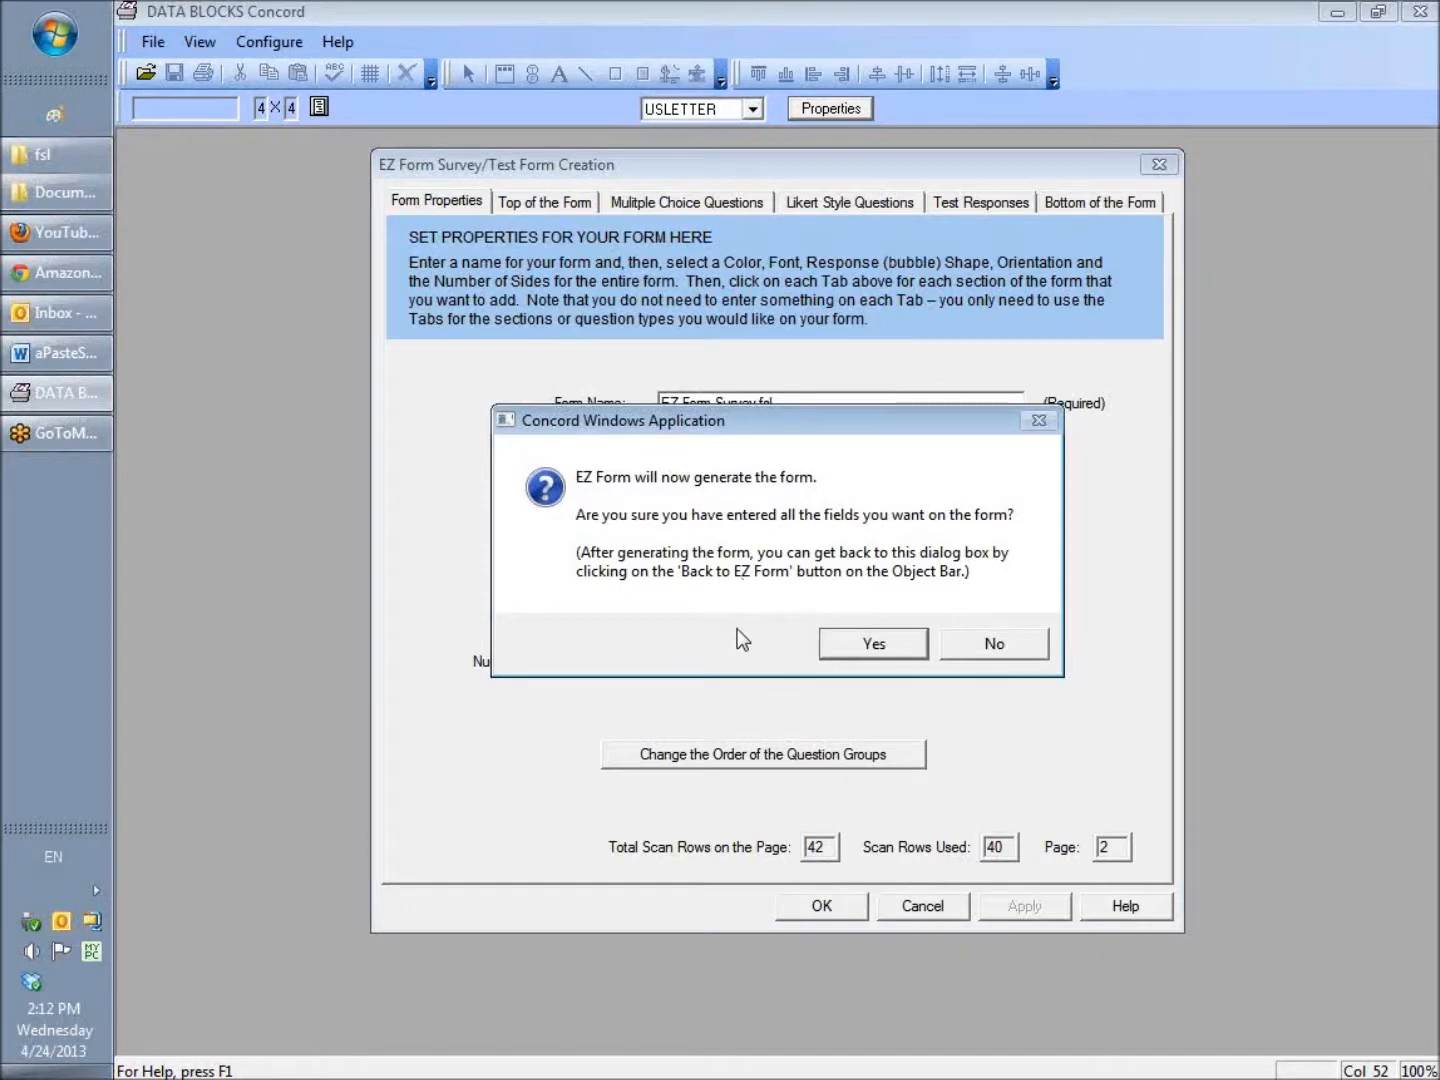
pyautogui.click(878, 647)
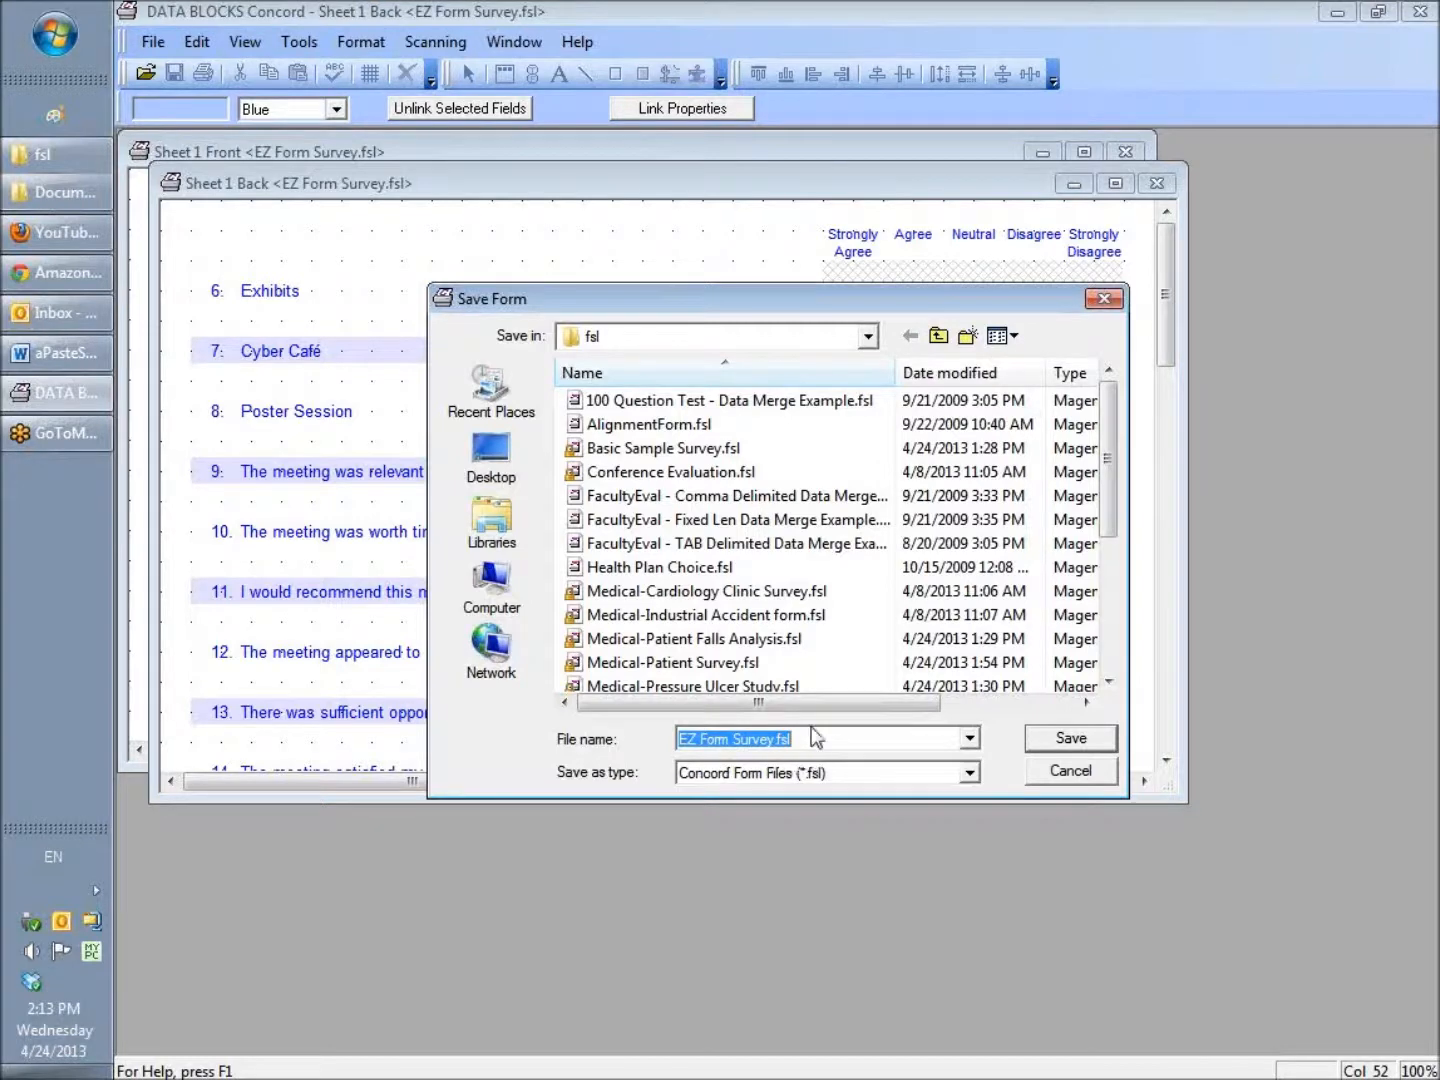
# Create a folder named "Concord Forms" in the personal user folder and save the form there as EZ Form Survey.fsl
pyautogui.click(868, 338)
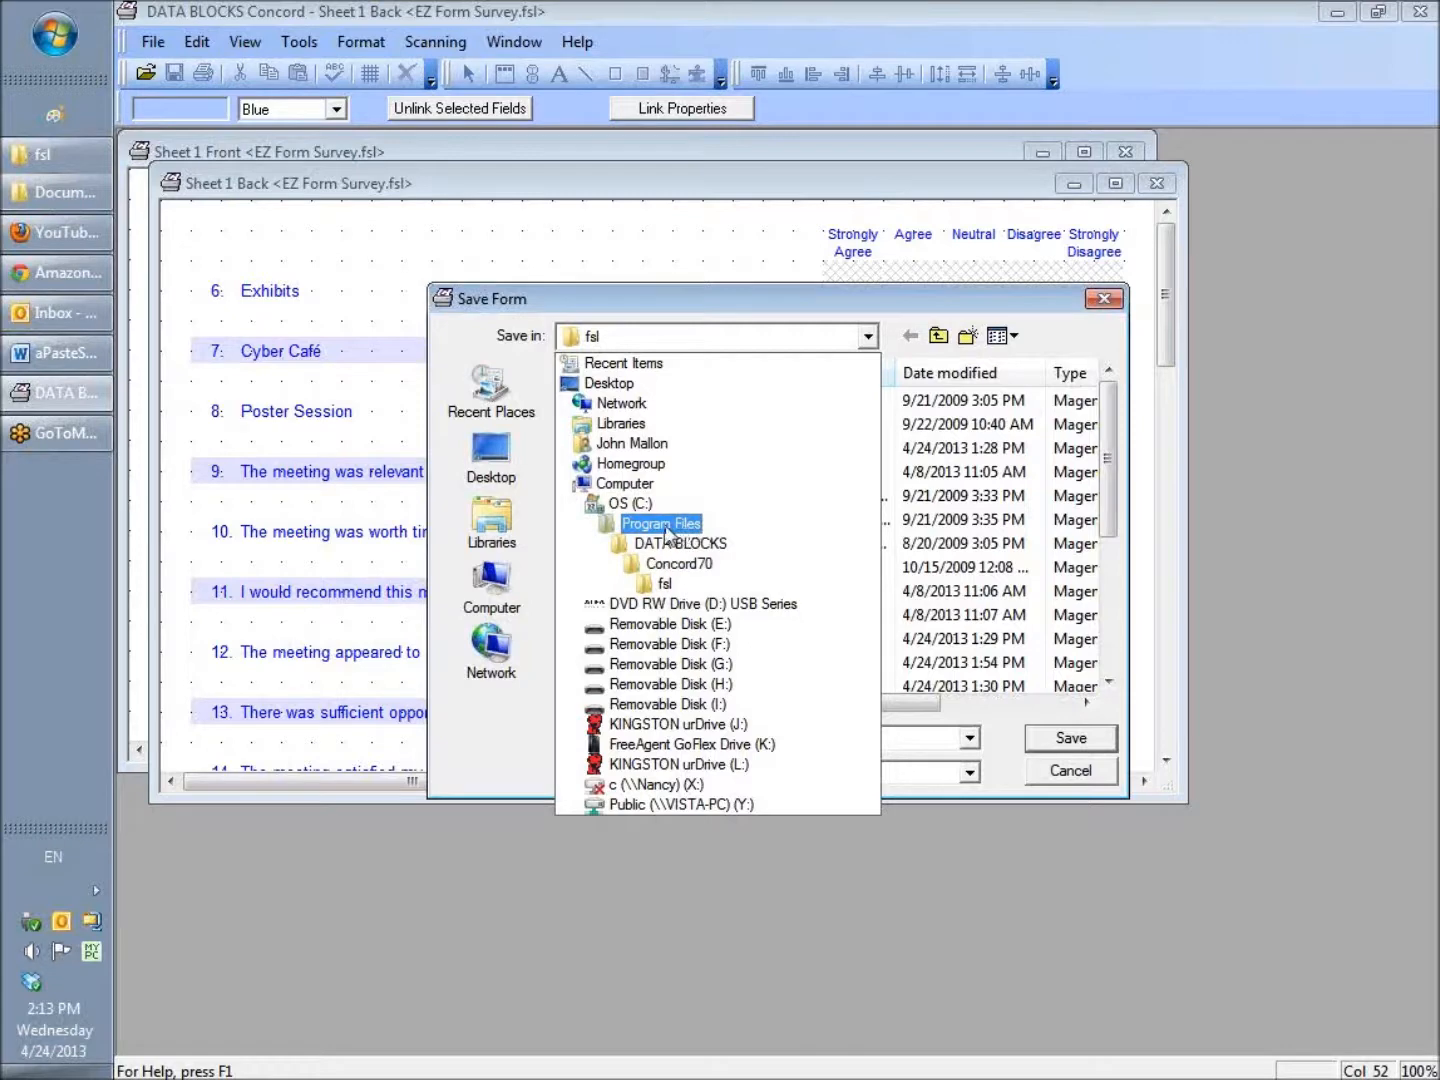
pyautogui.click(632, 444)
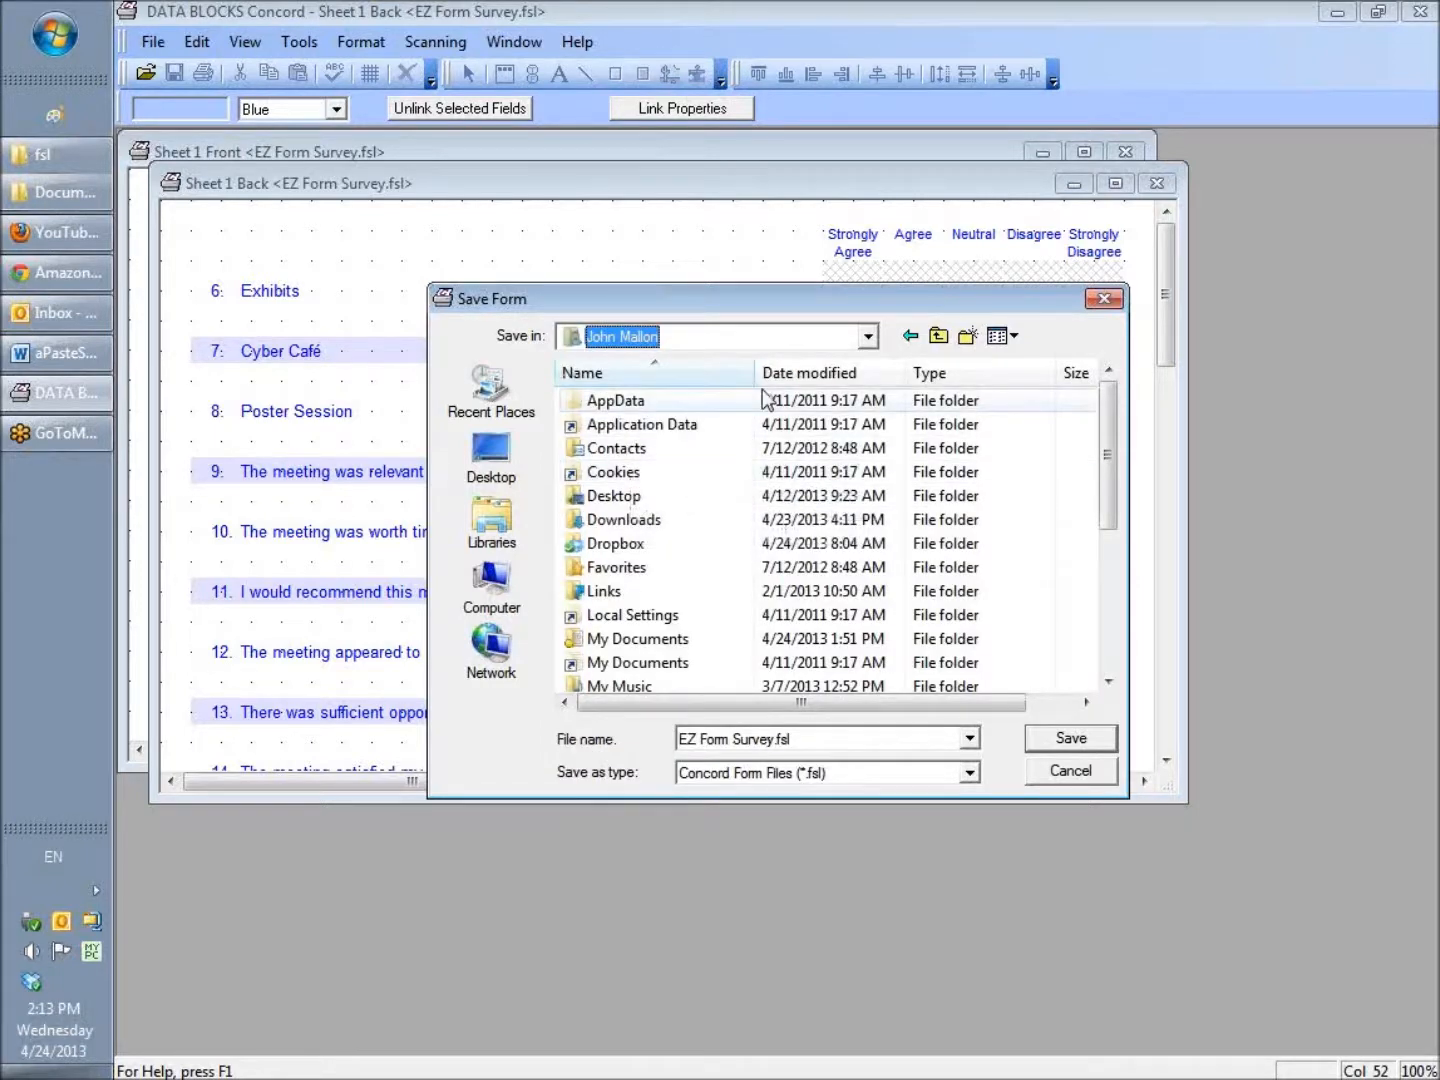
pyautogui.click(967, 340)
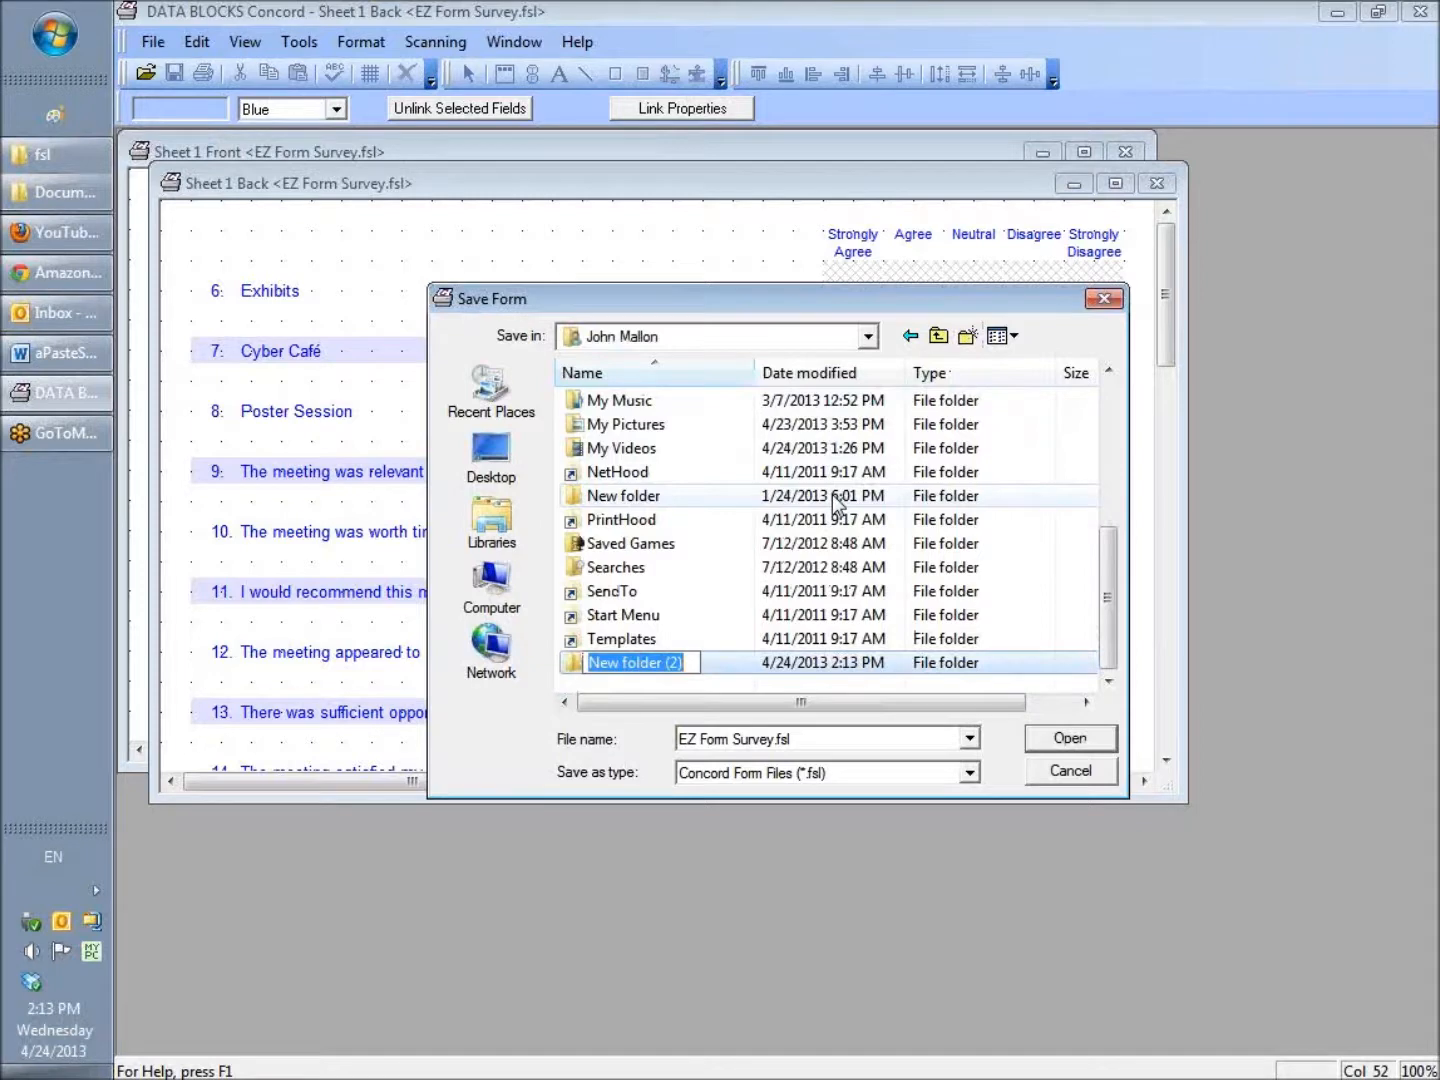
pyautogui.write('Concord Forms')
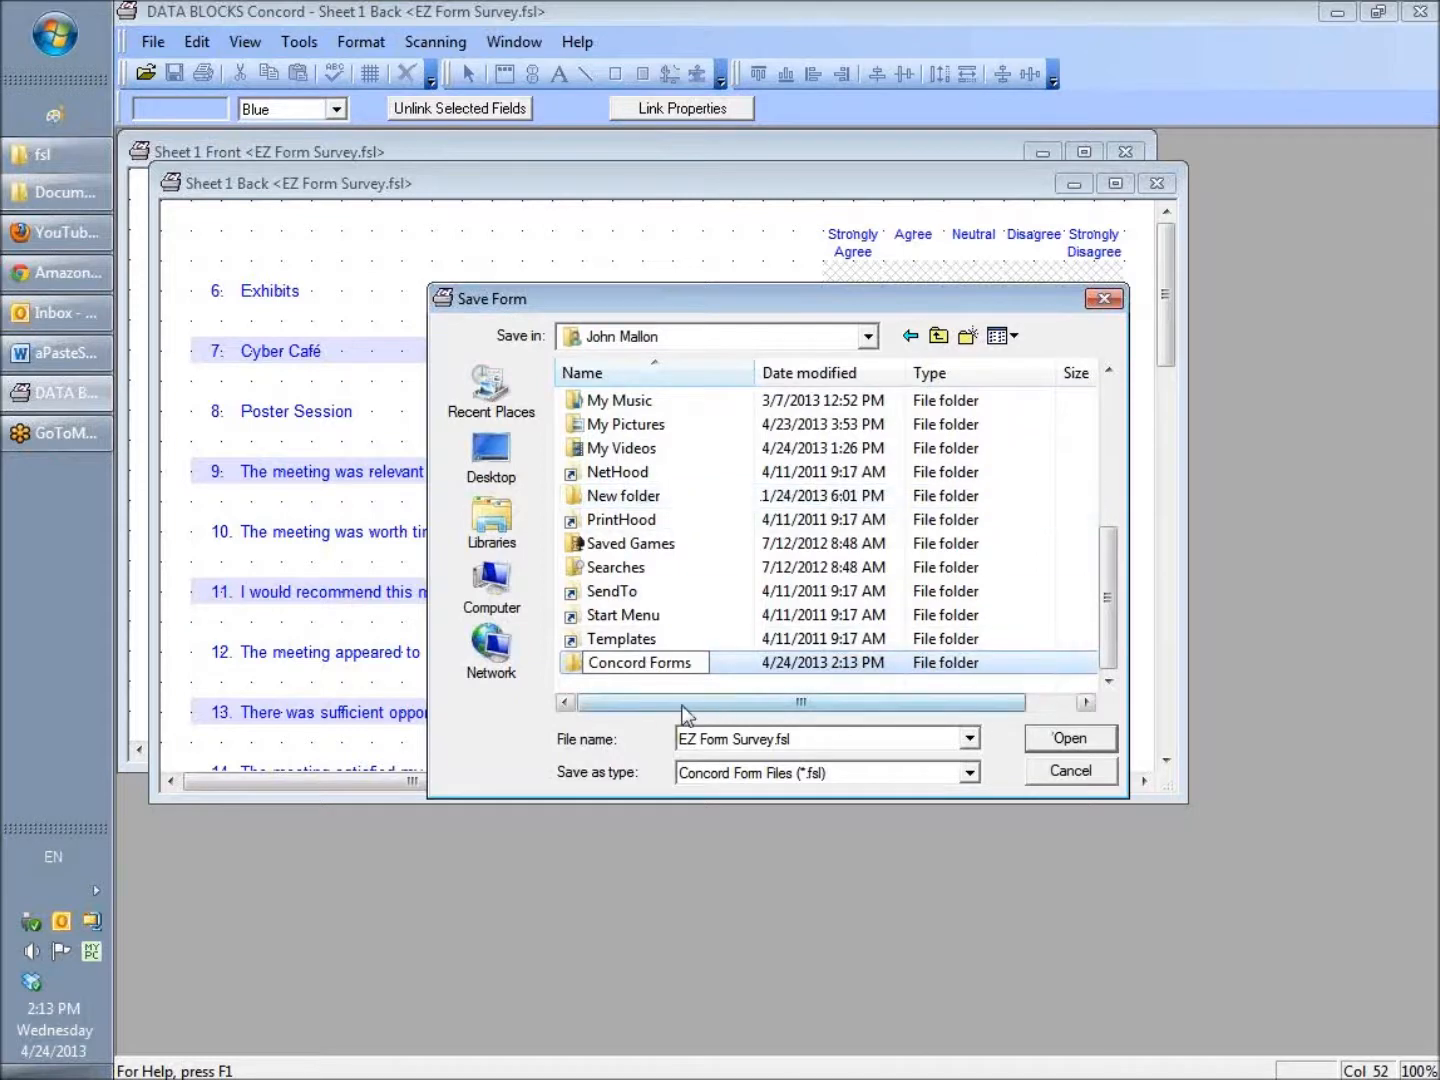
pyautogui.doubleClick(575, 661)
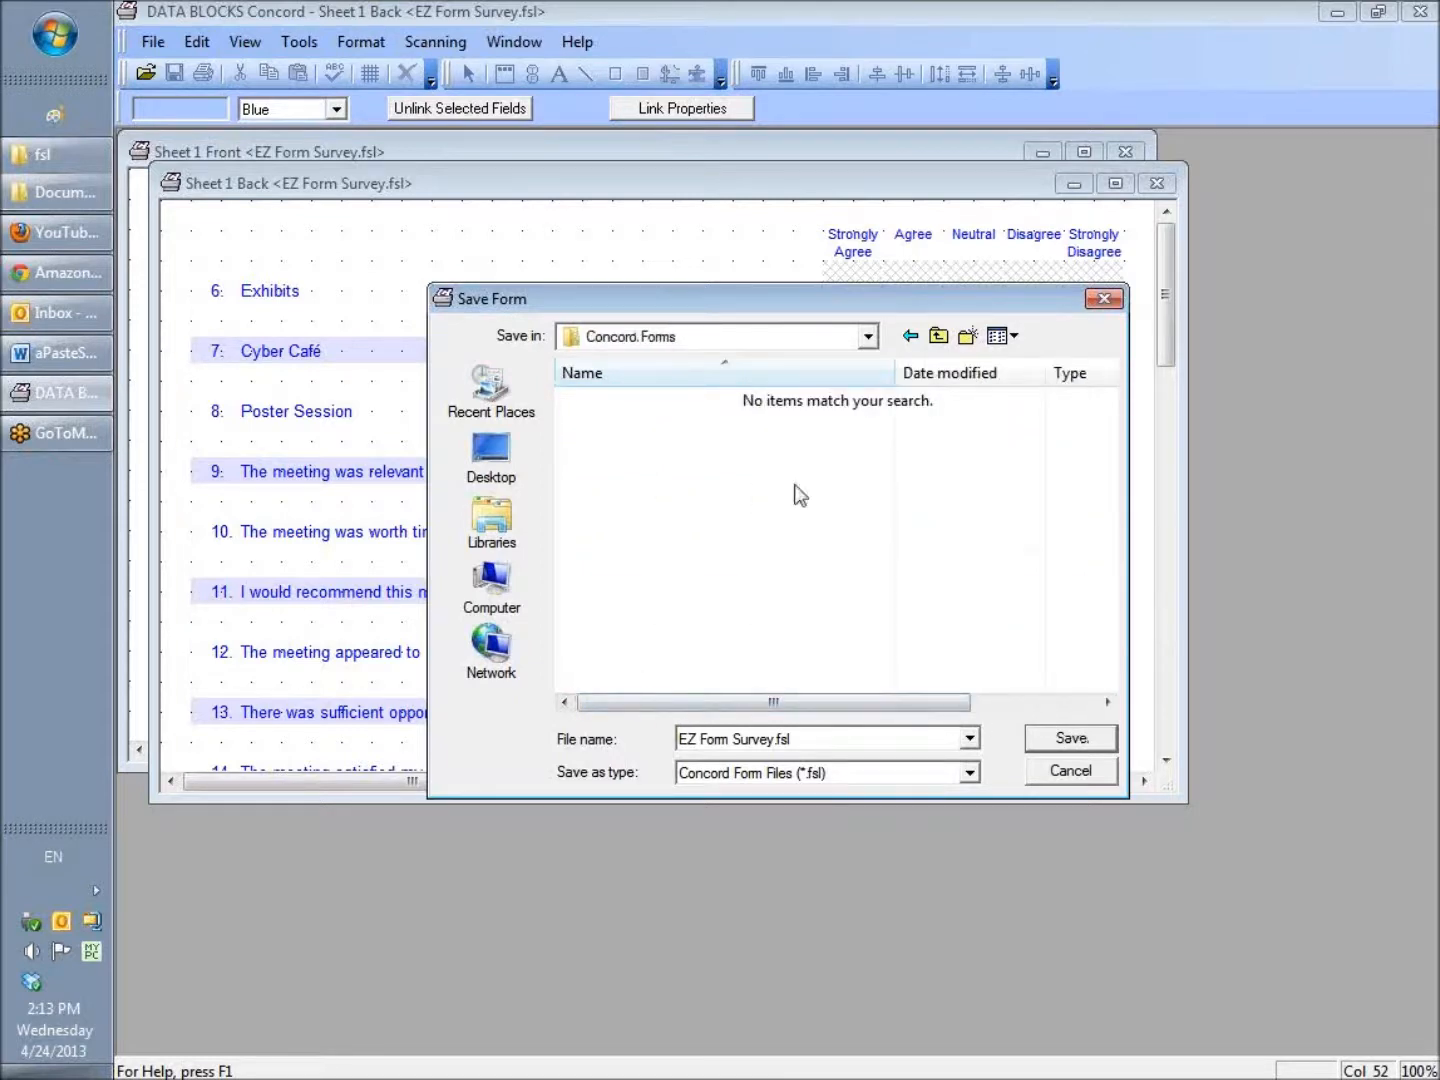
pyautogui.click(1086, 741)
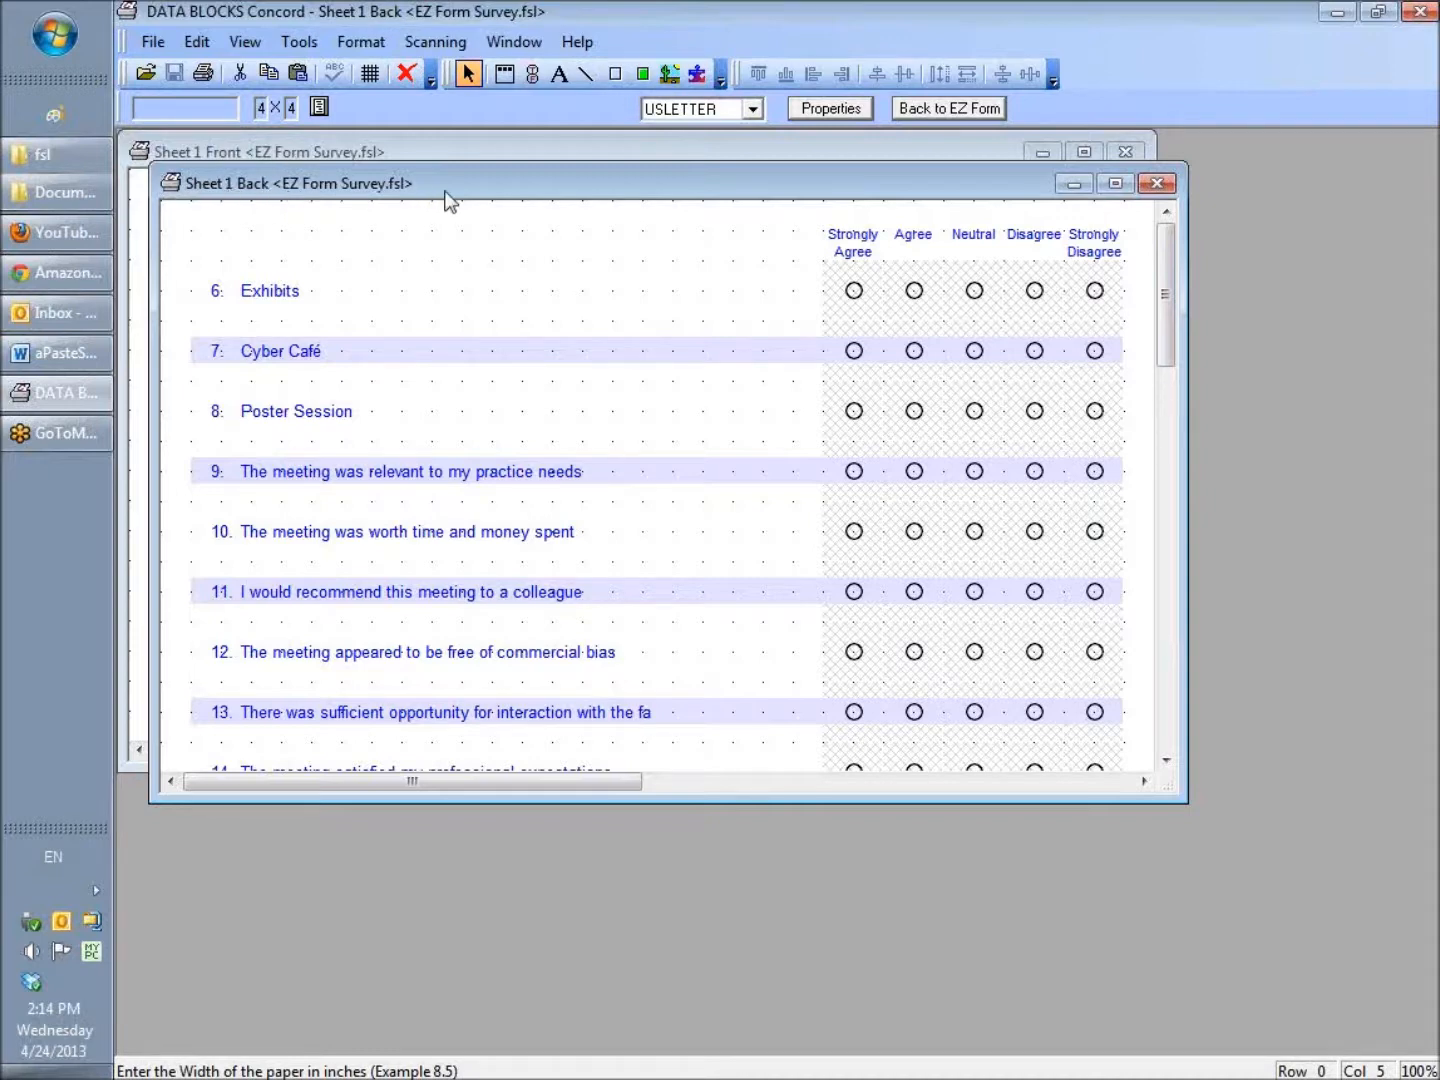
# Maximize the form's front sheet and review it from the title header through the demographic questions to the Likert group
pyautogui.click(522, 150)
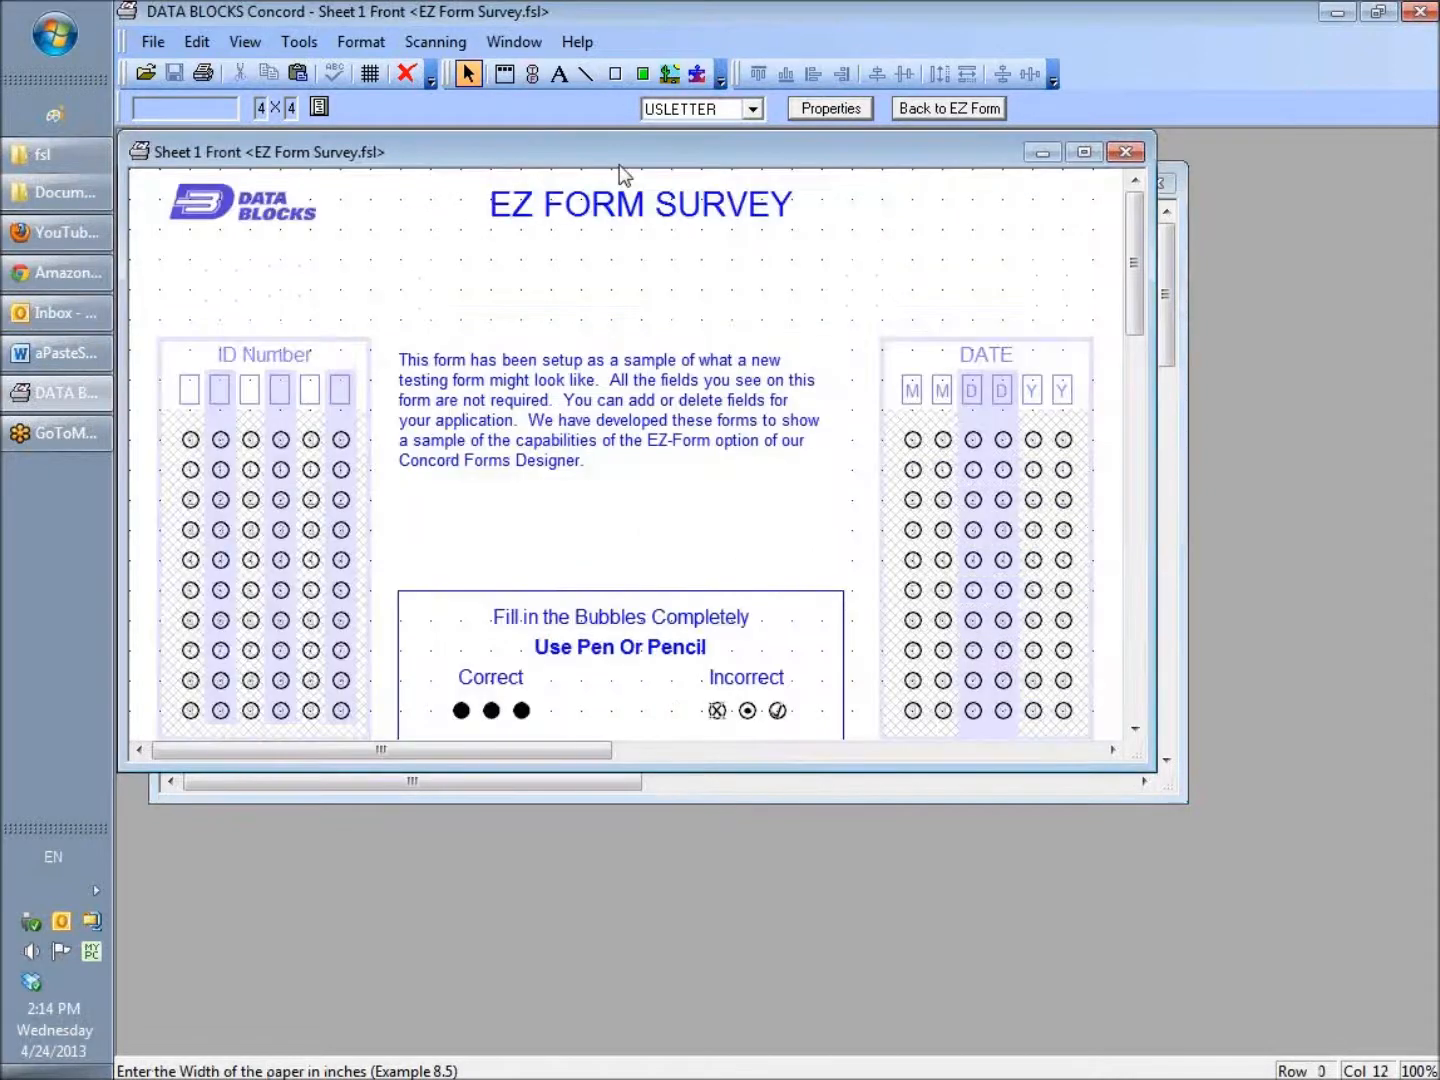
pyautogui.click(1085, 151)
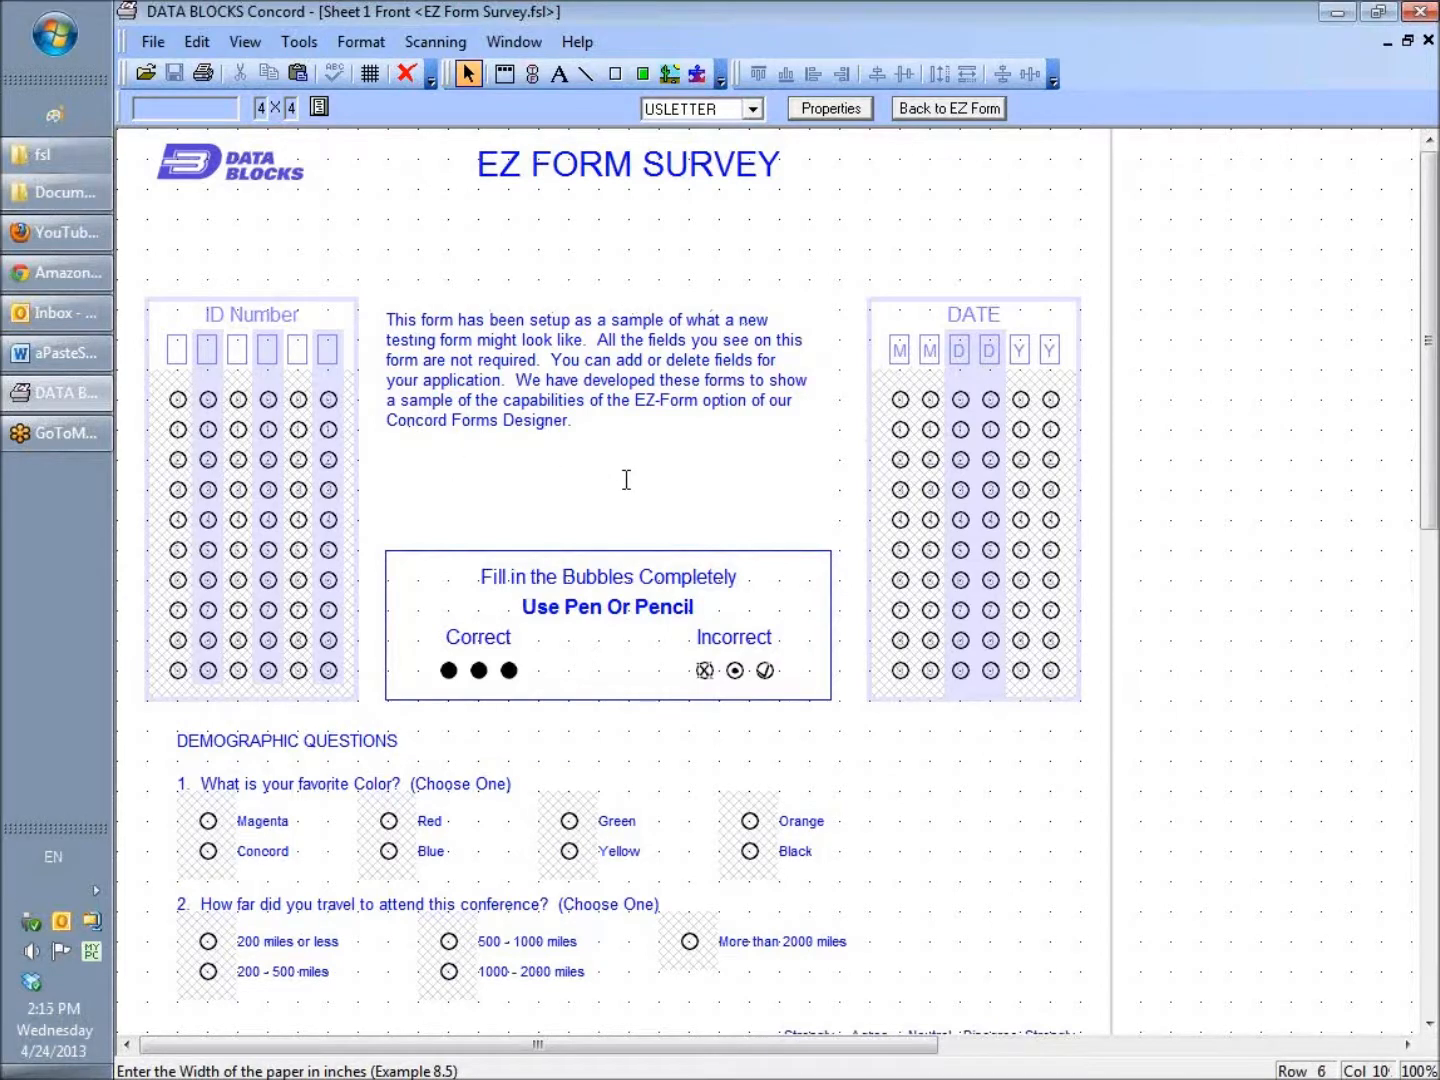
pyautogui.moveTo(1432, 330); pyautogui.dragTo(1432, 369)
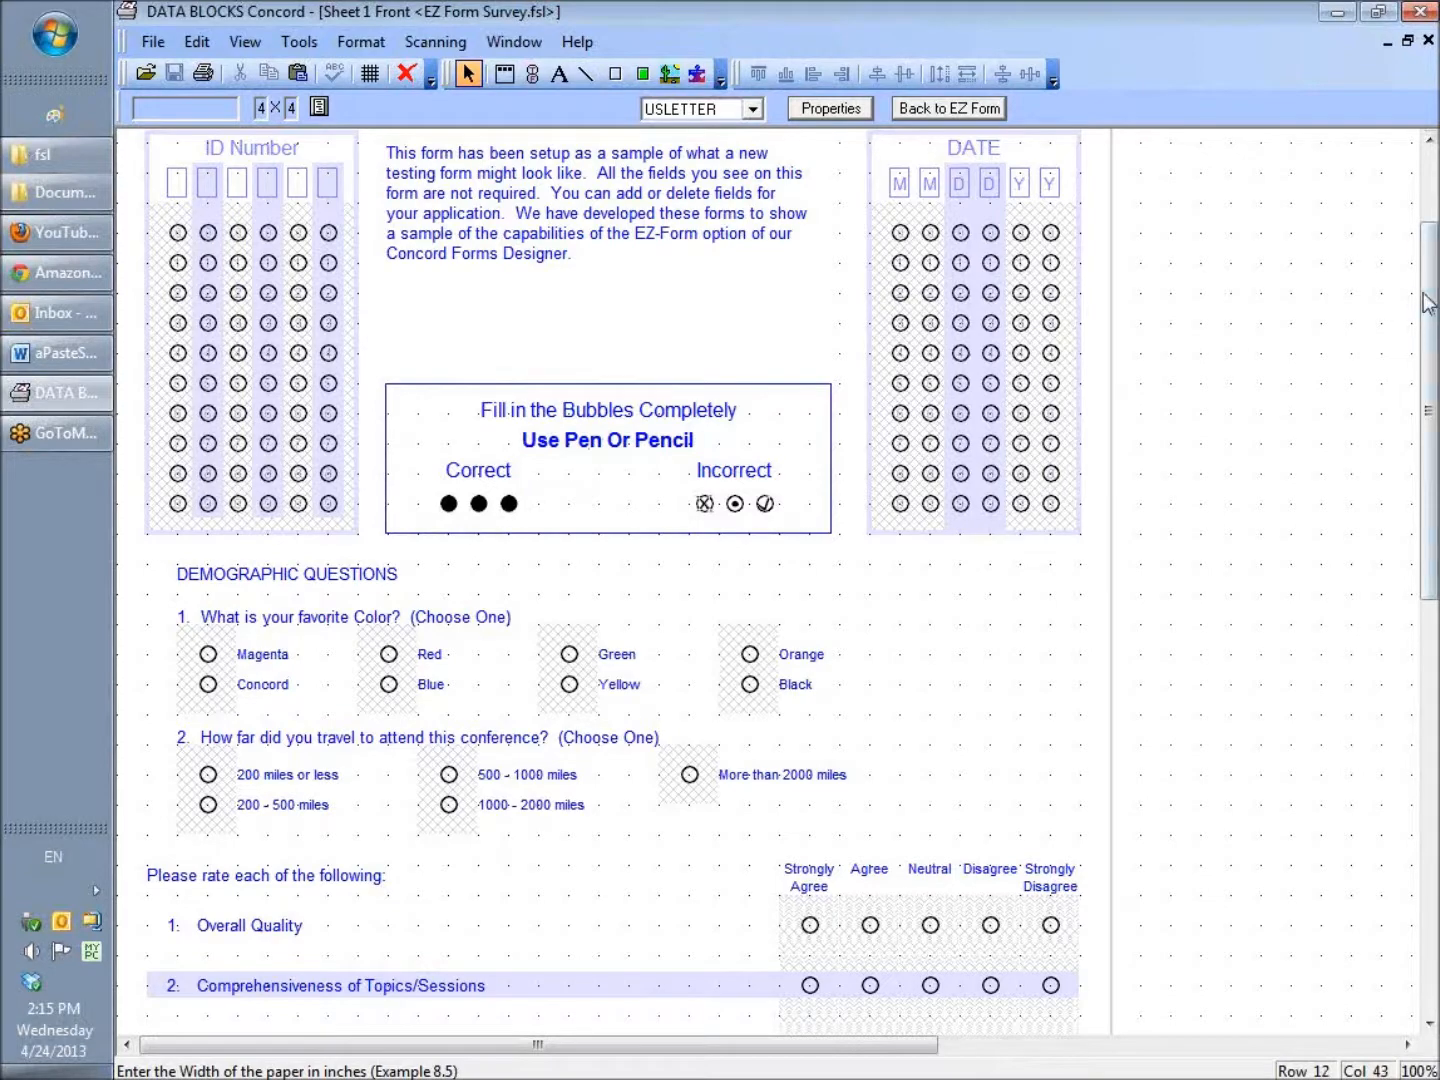
pyautogui.moveTo(1433, 298); pyautogui.dragTo(1434, 211)
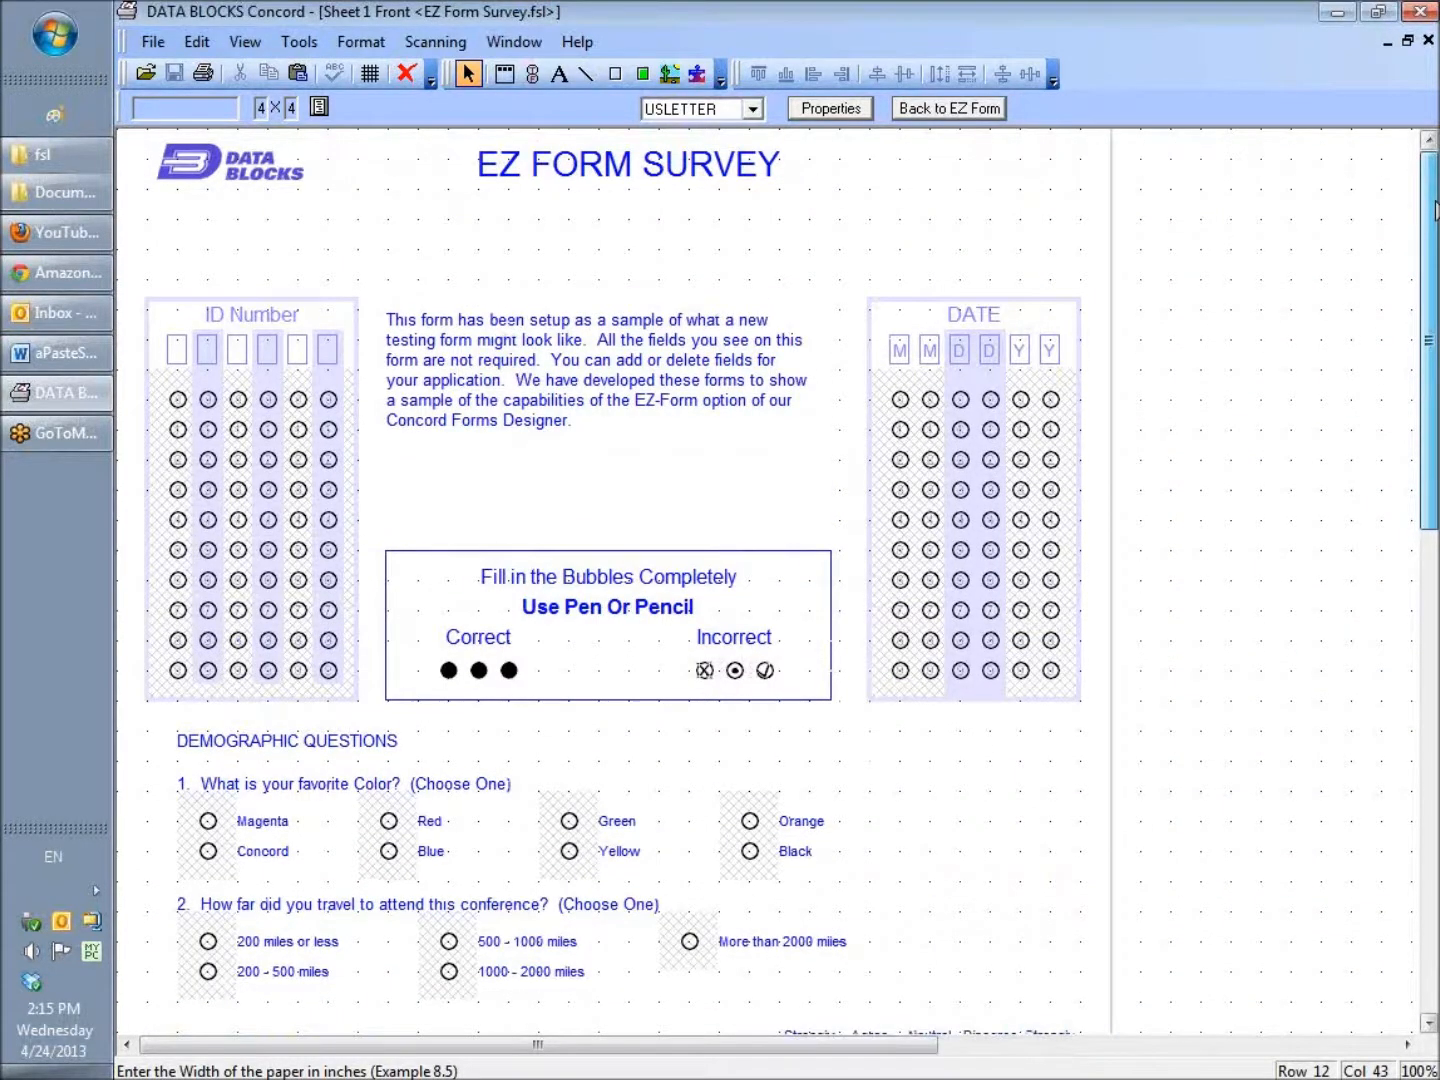
pyautogui.moveTo(1435, 210); pyautogui.dragTo(1435, 334)
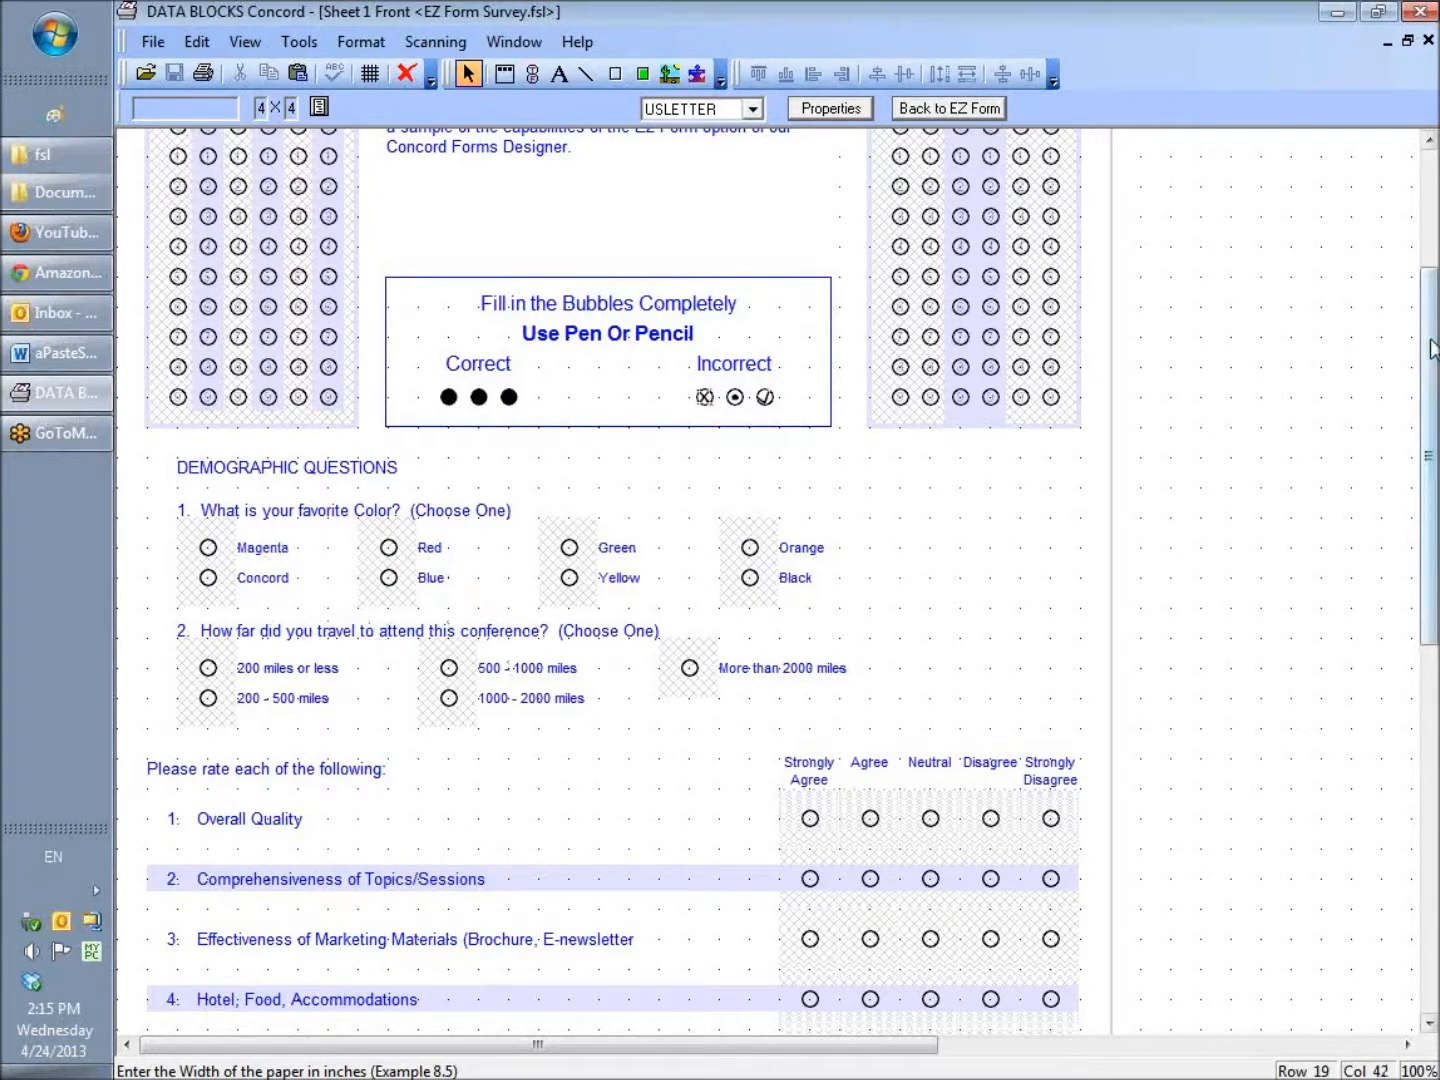
pyautogui.moveTo(1433, 340); pyautogui.dragTo(1433, 496)
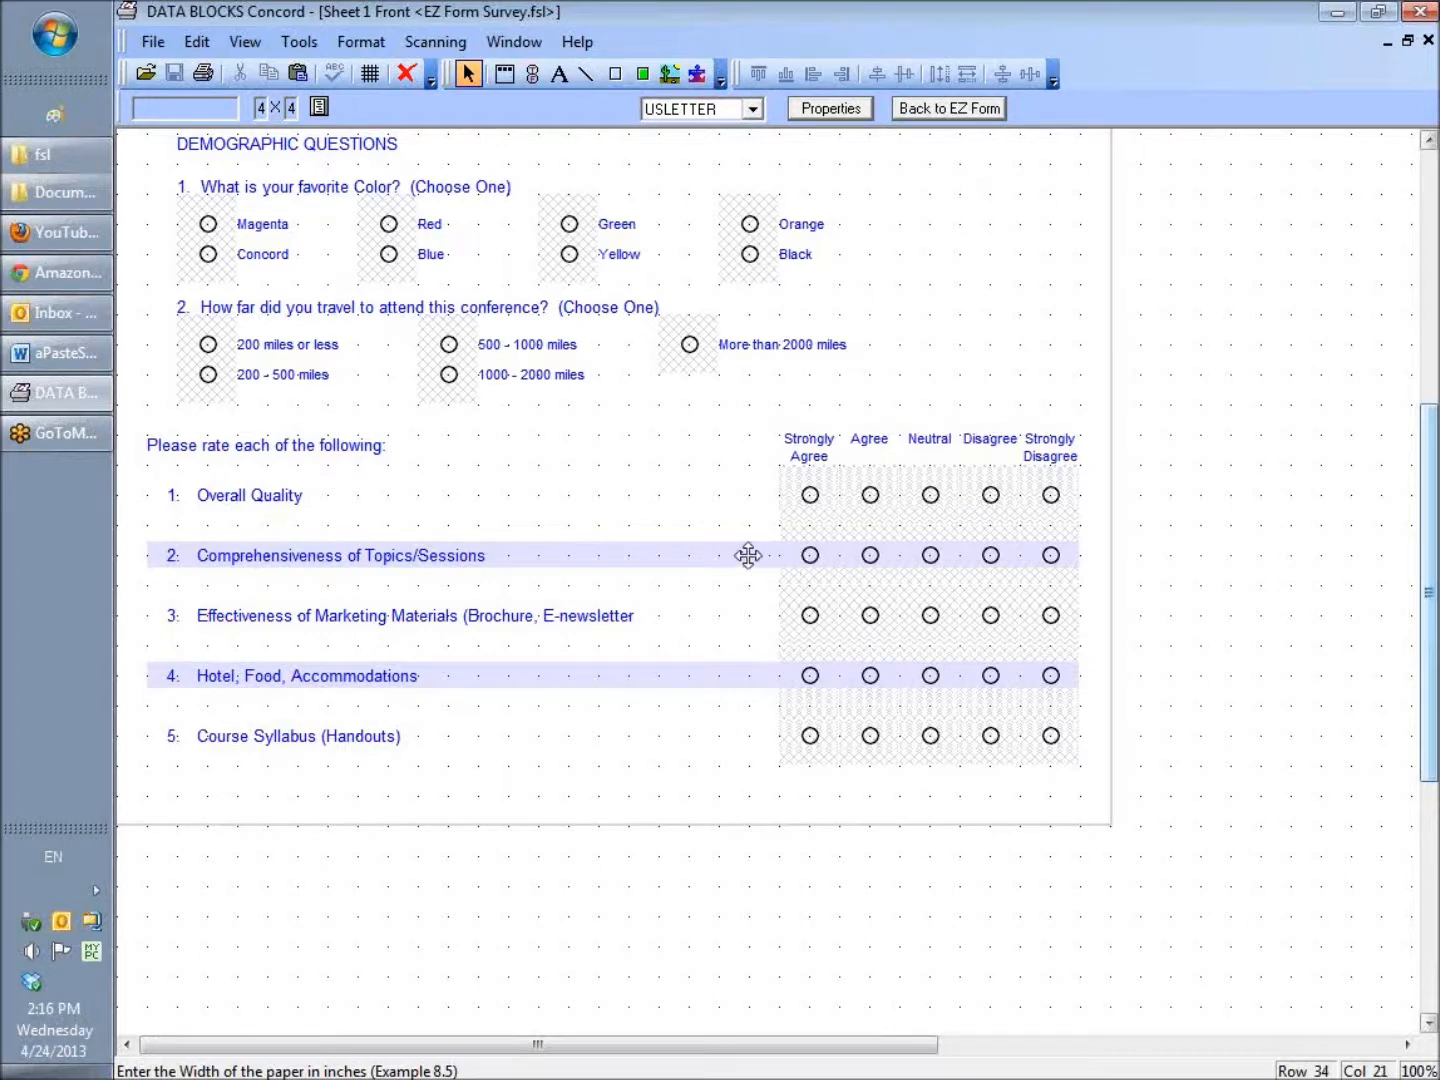
pyautogui.click(678, 555)
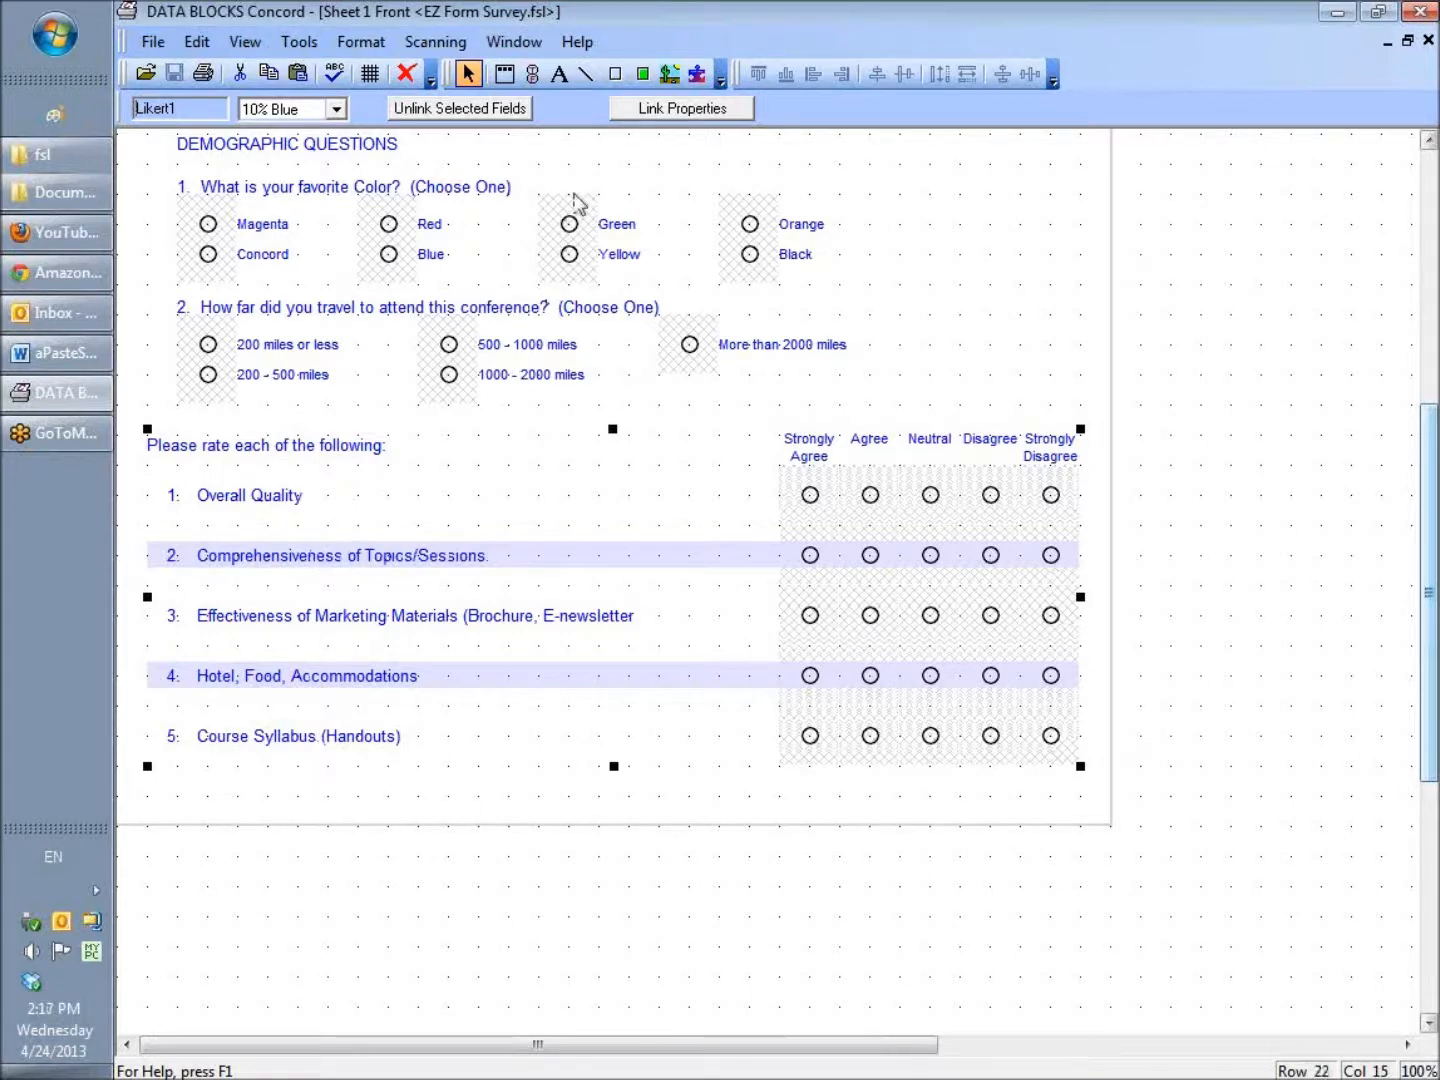
# Switch to the form's back sheet and review the remaining Likert questions, comment area and footer text
pyautogui.click(514, 40)
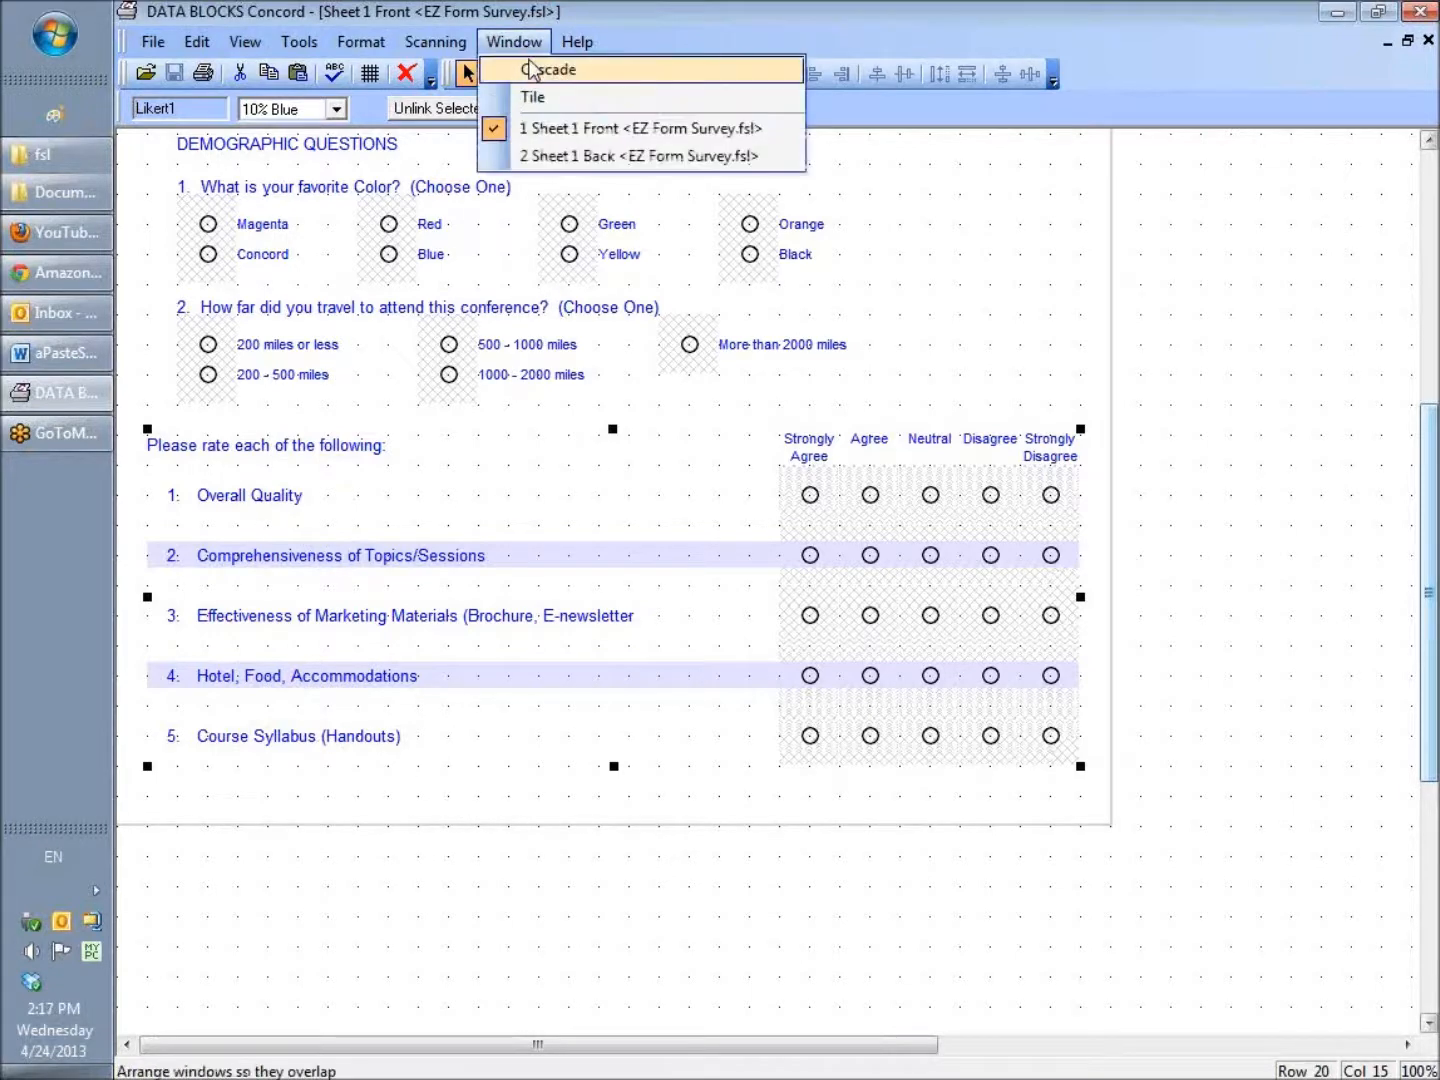
pyautogui.click(557, 156)
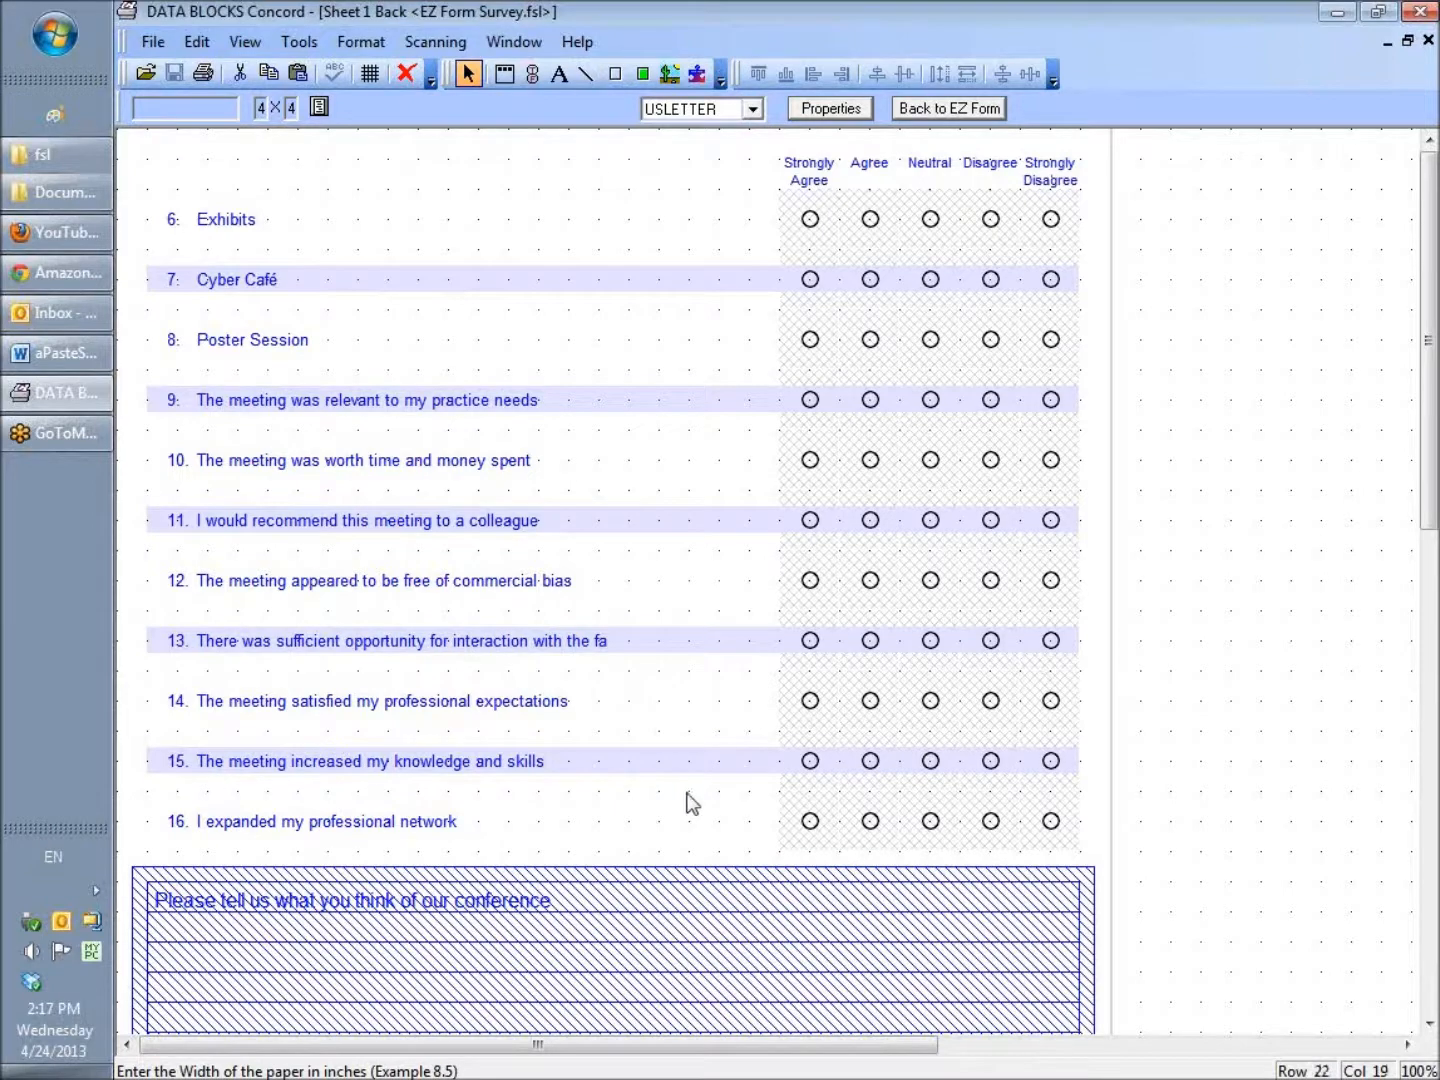
pyautogui.moveTo(1430, 215); pyautogui.dragTo(1430, 356)
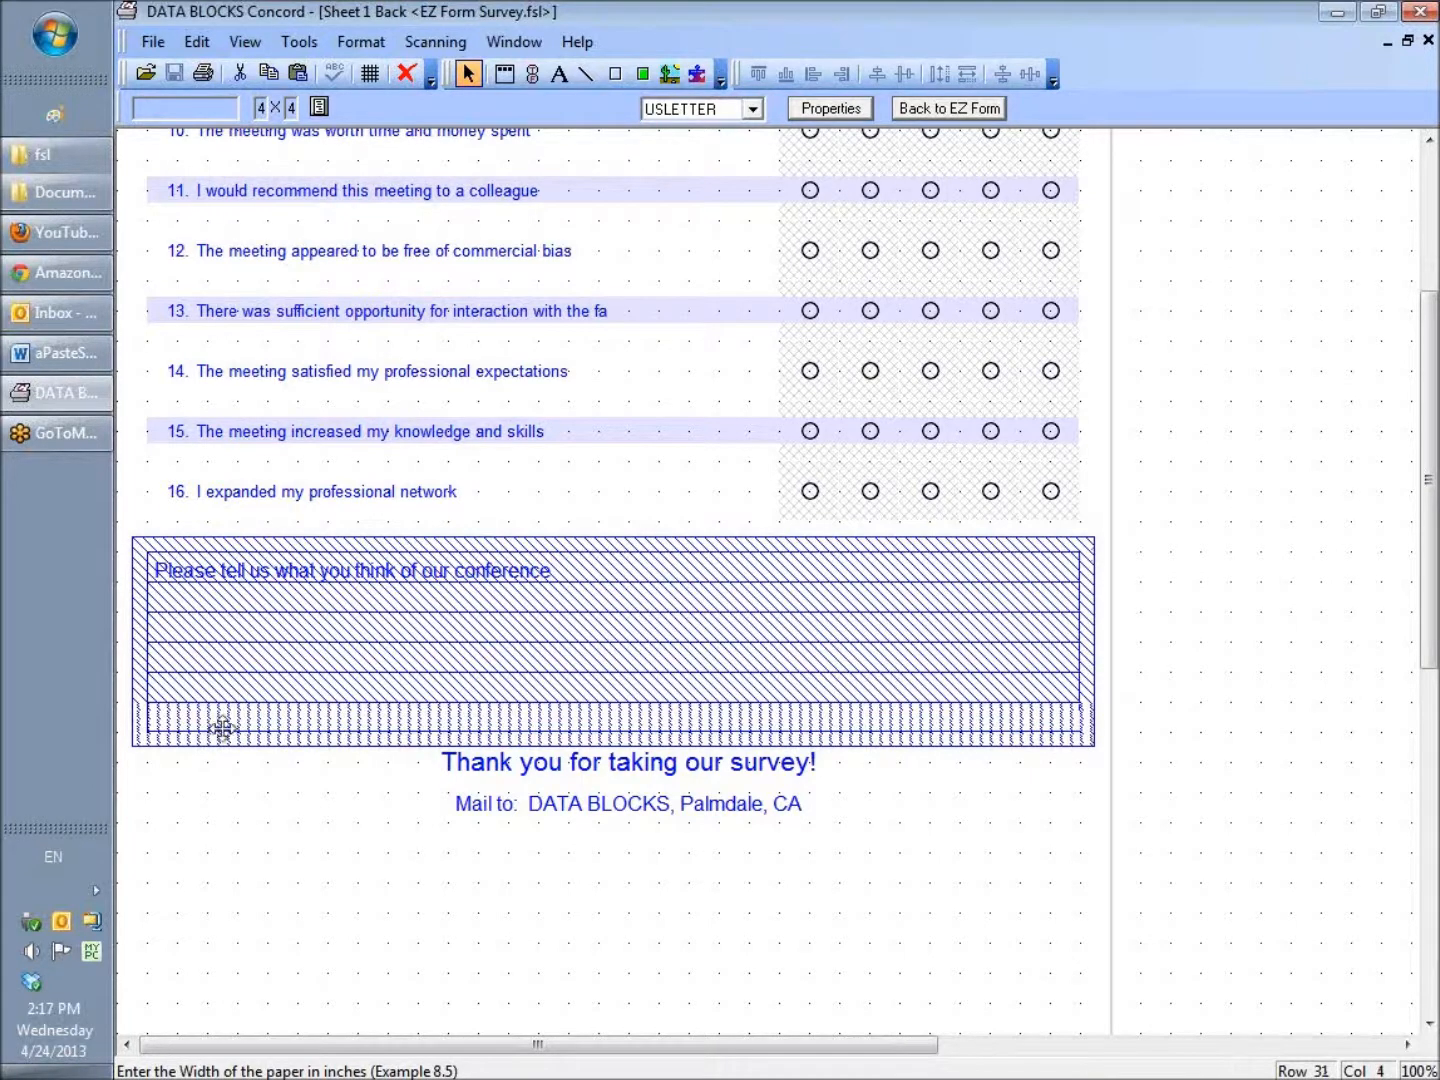
# Move the Comments image region below the footer text and return it to its place over the comment lines
pyautogui.click(634, 638)
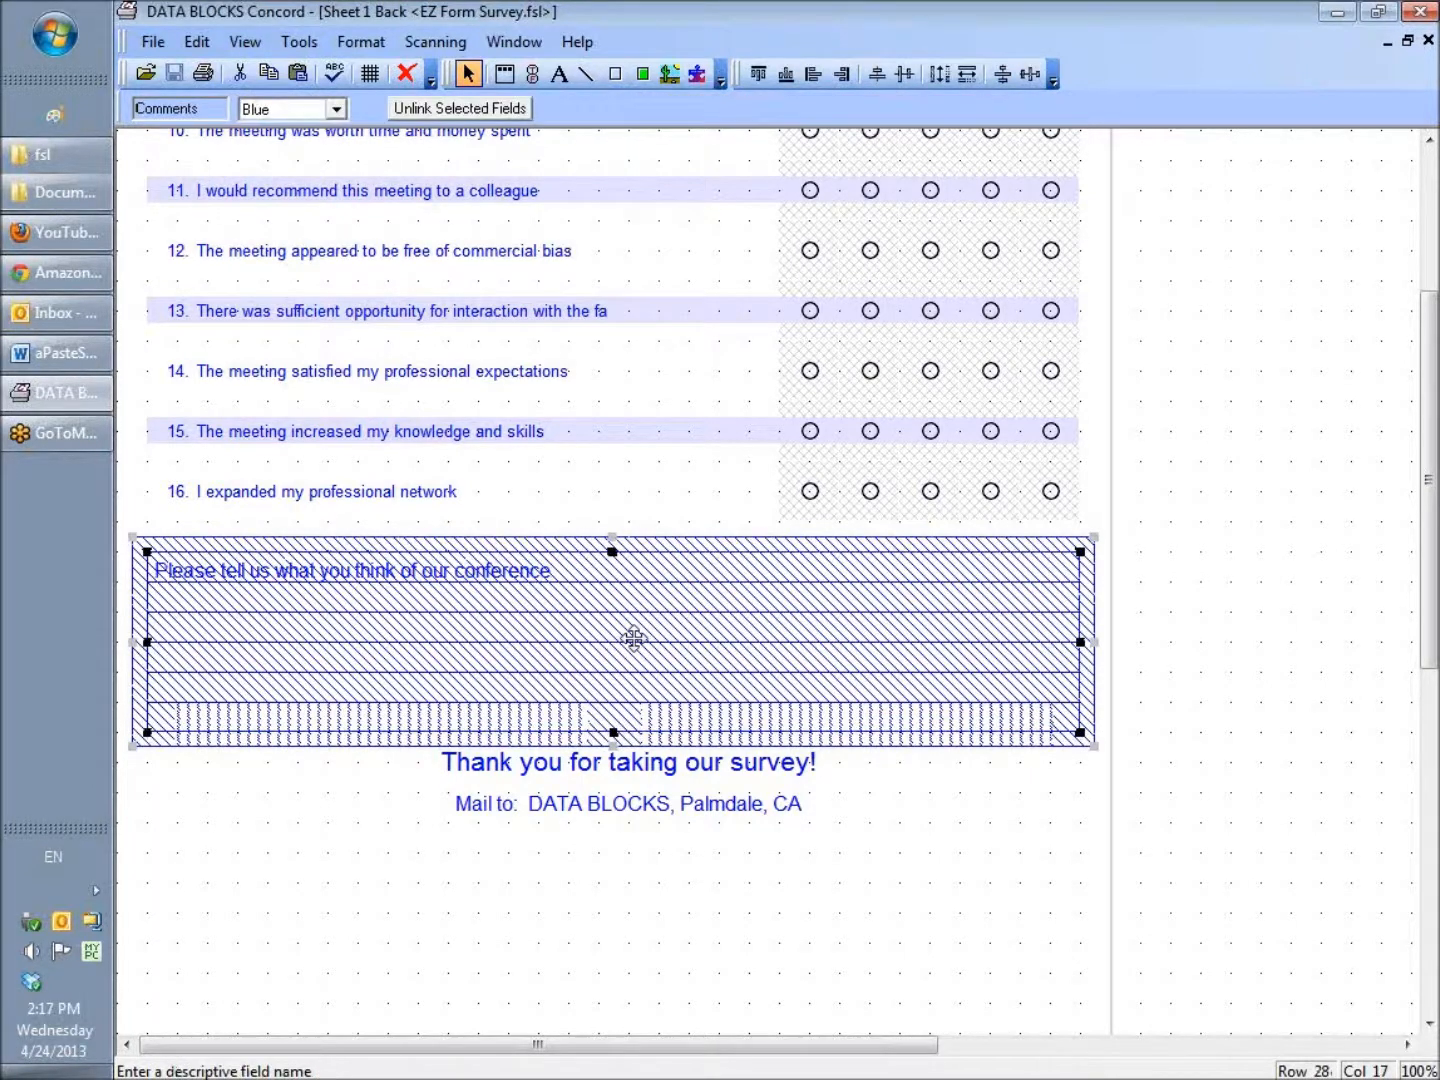
pyautogui.click(661, 537)
pyautogui.moveTo(662, 537); pyautogui.dragTo(662, 852)
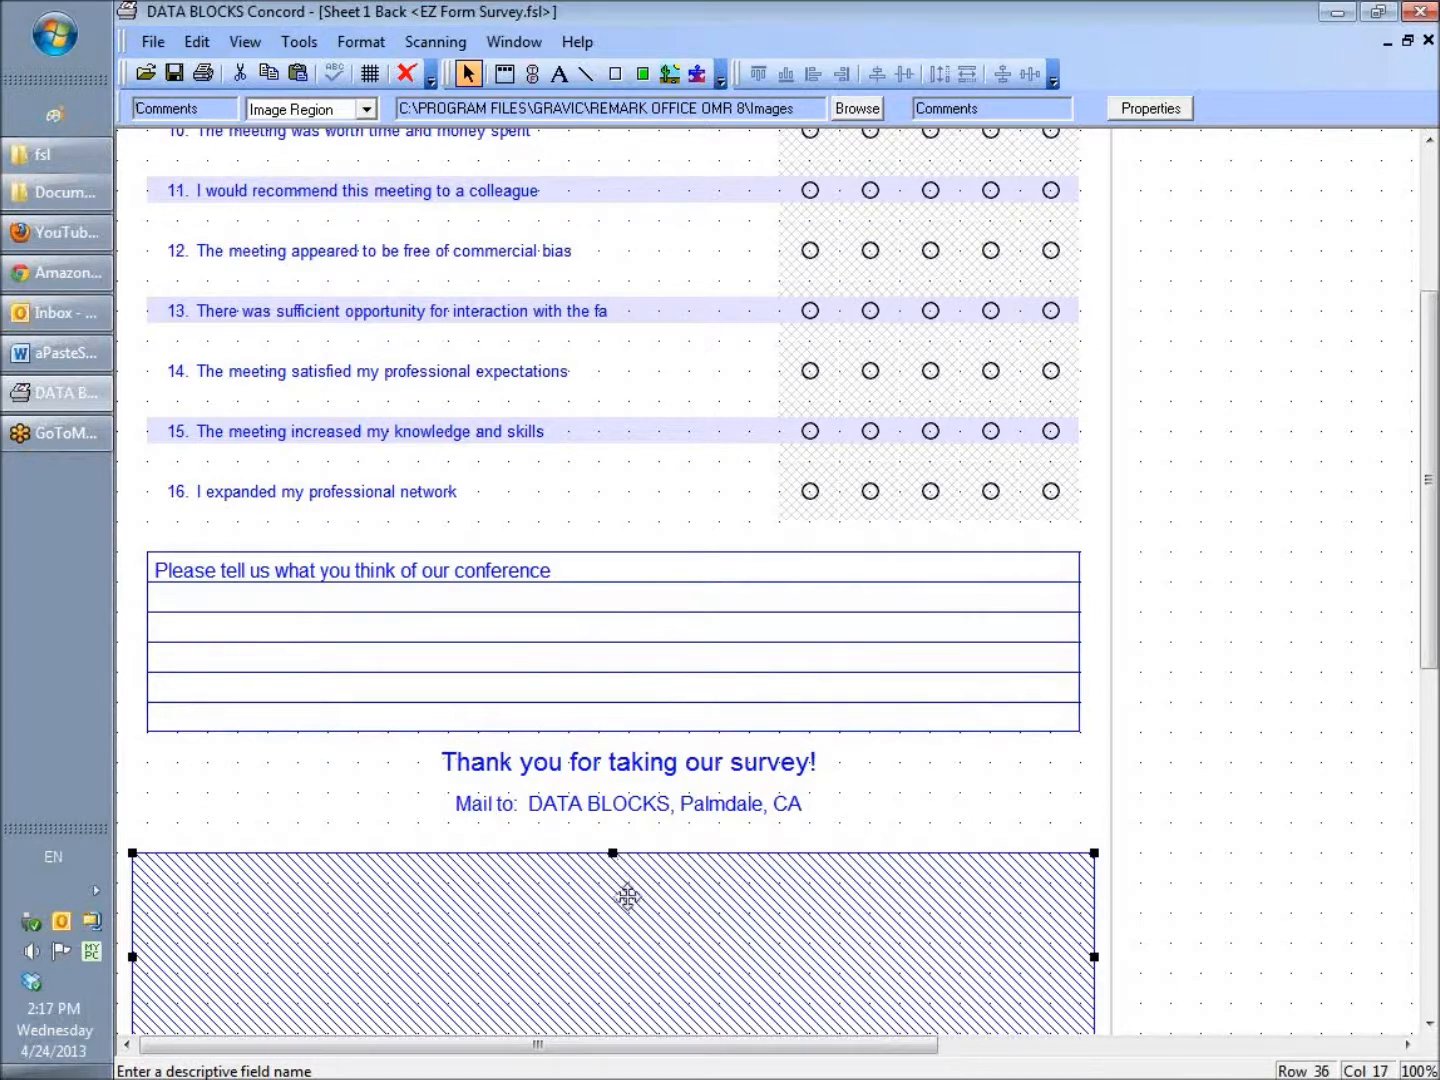
pyautogui.moveTo(642, 907); pyautogui.dragTo(641, 599)
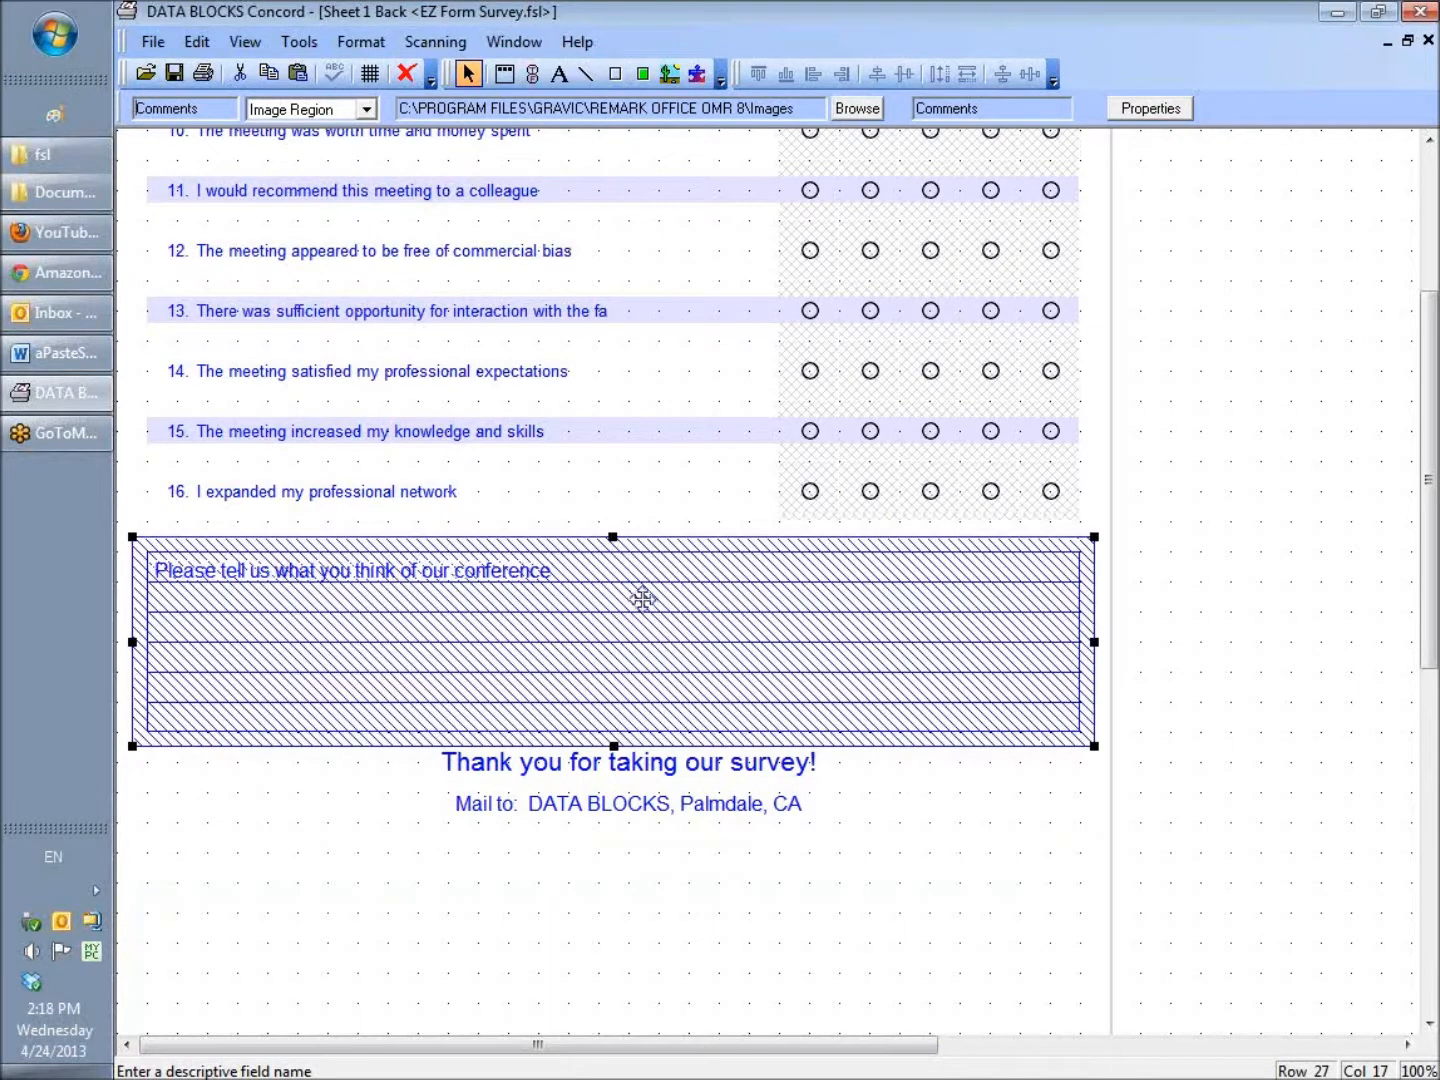
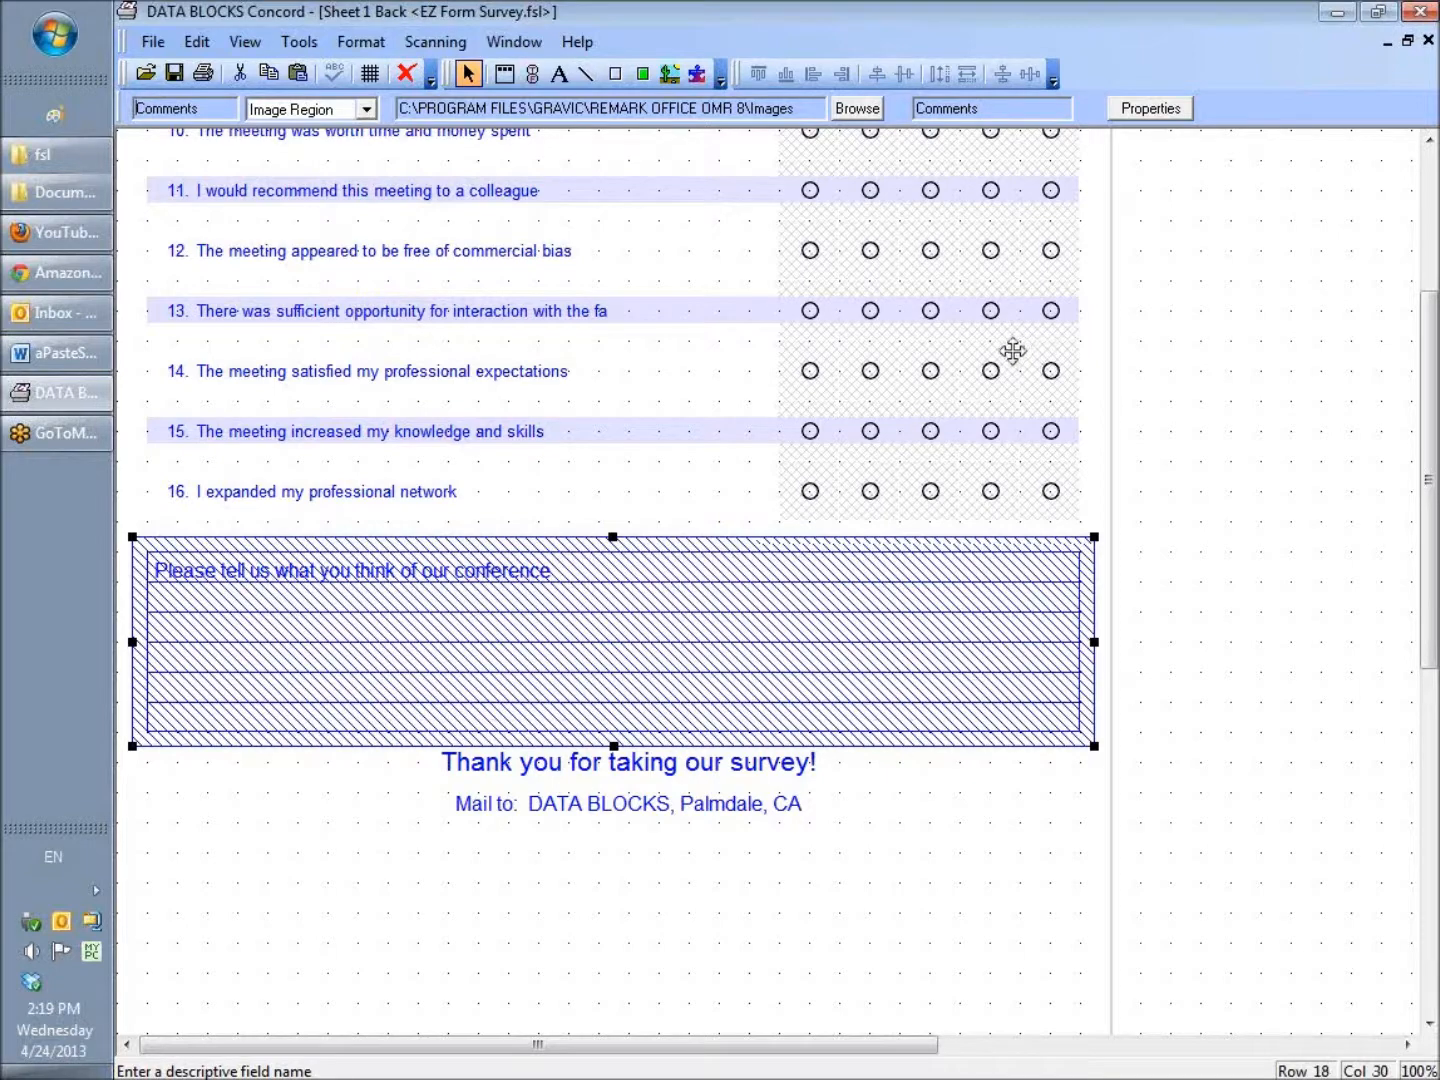
# Deselect the image region and go back to the EZ Form Wizard, accepting that manual changes are erased on regeneration
pyautogui.moveTo(1432, 360); pyautogui.dragTo(1432, 188)
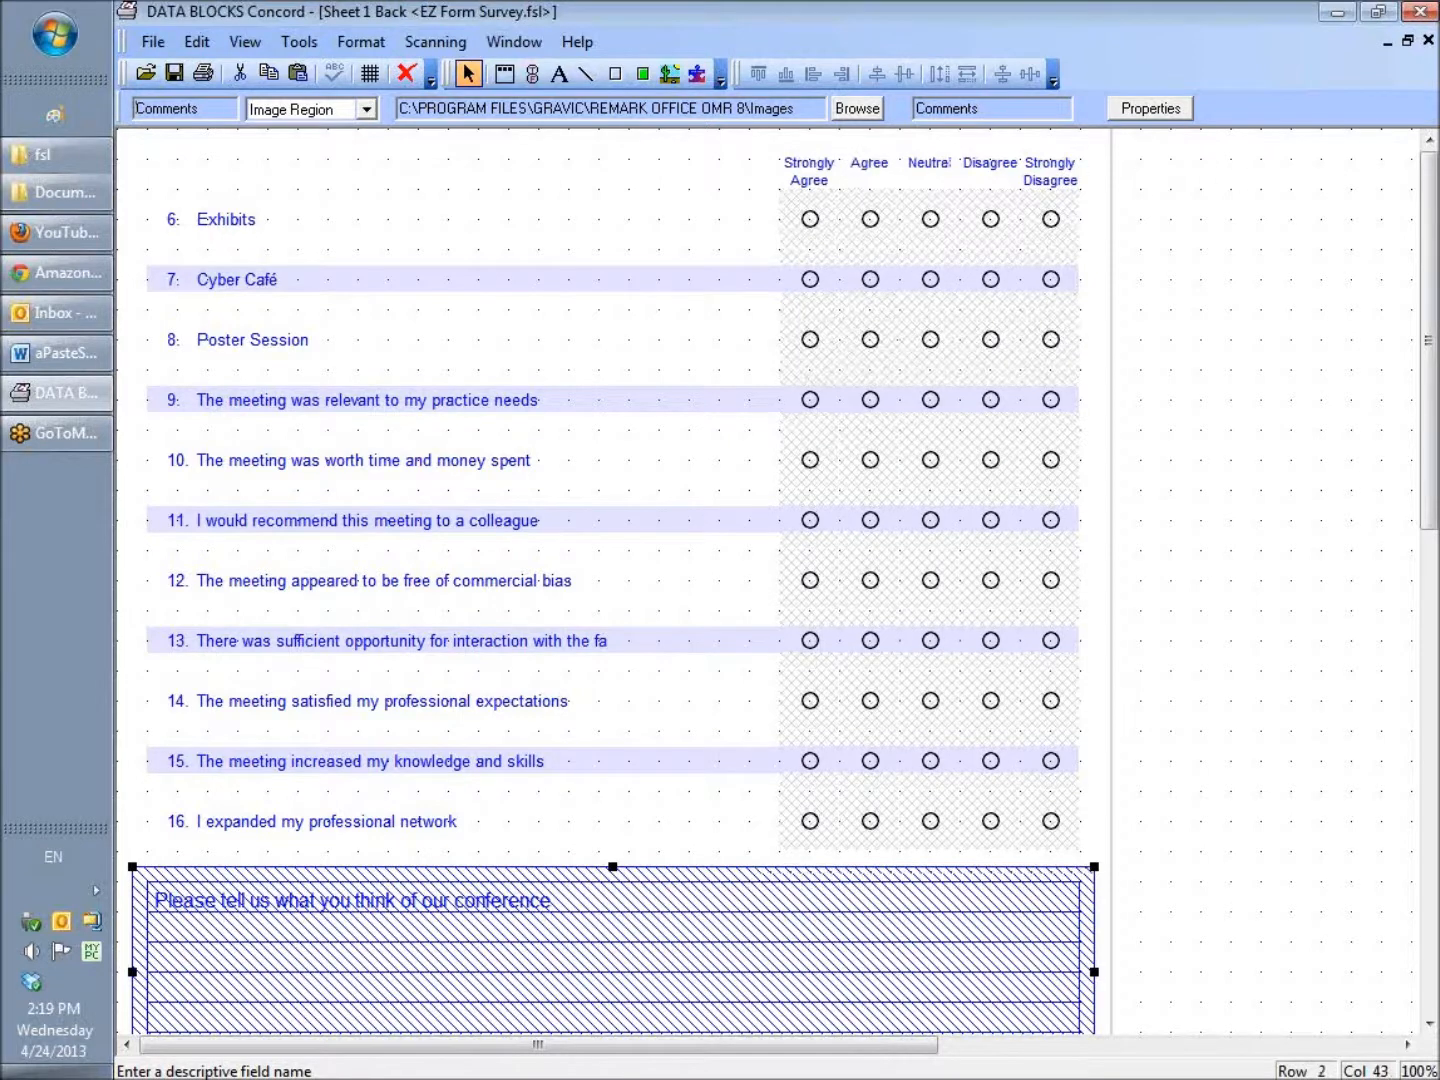
pyautogui.click(640, 200)
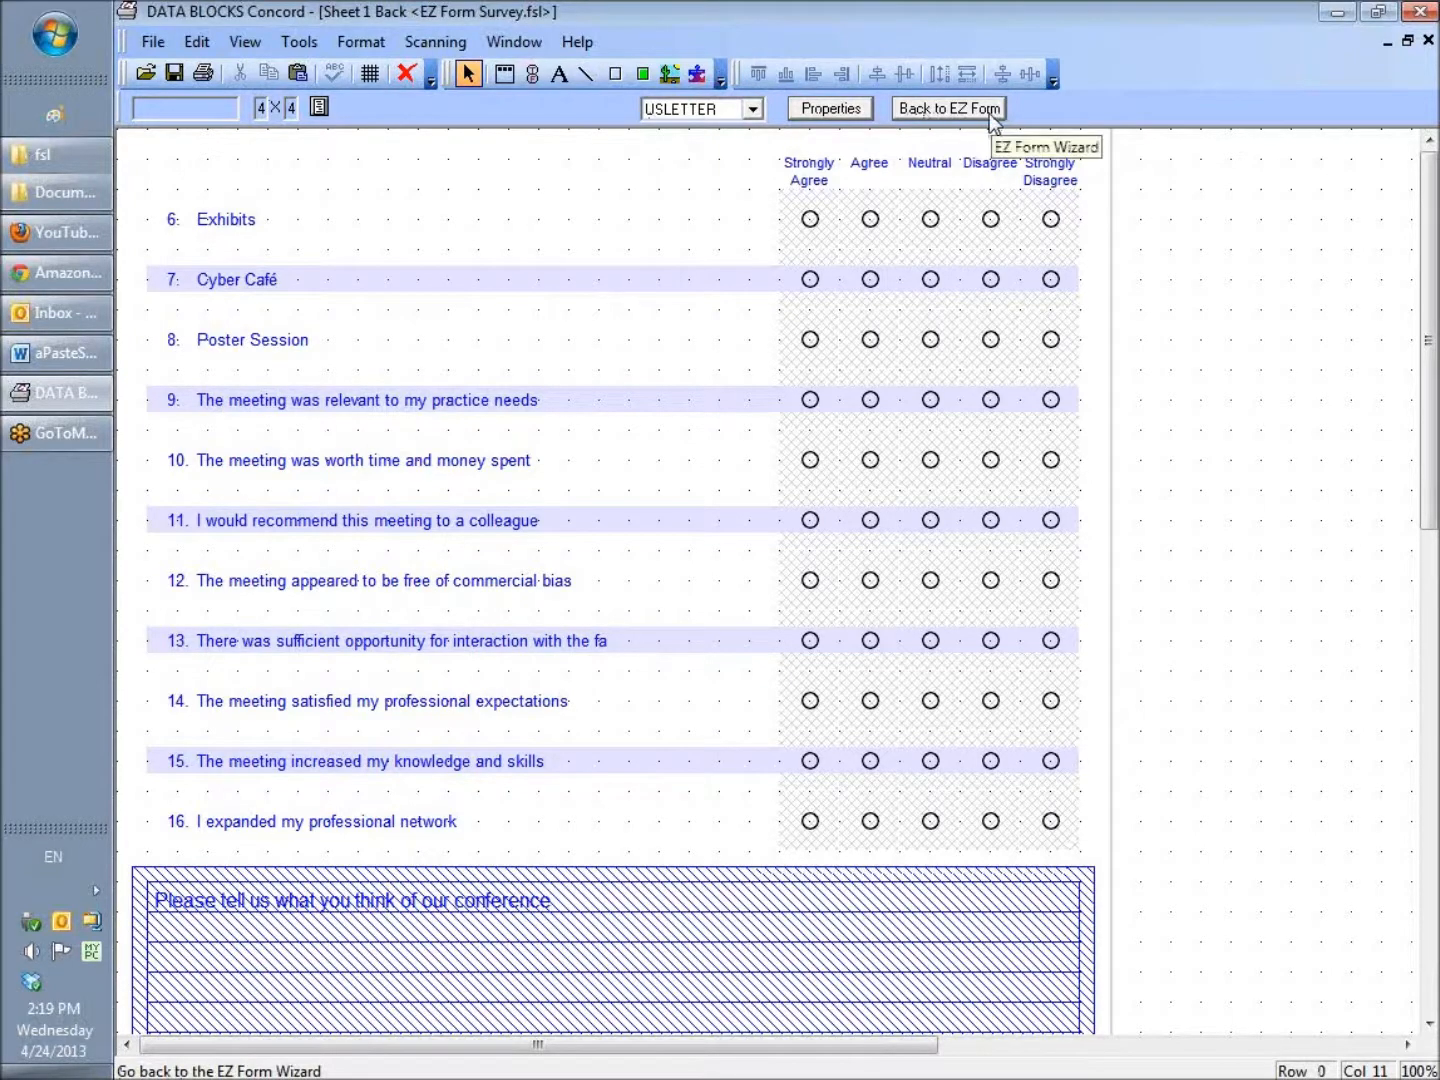
pyautogui.click(153, 42)
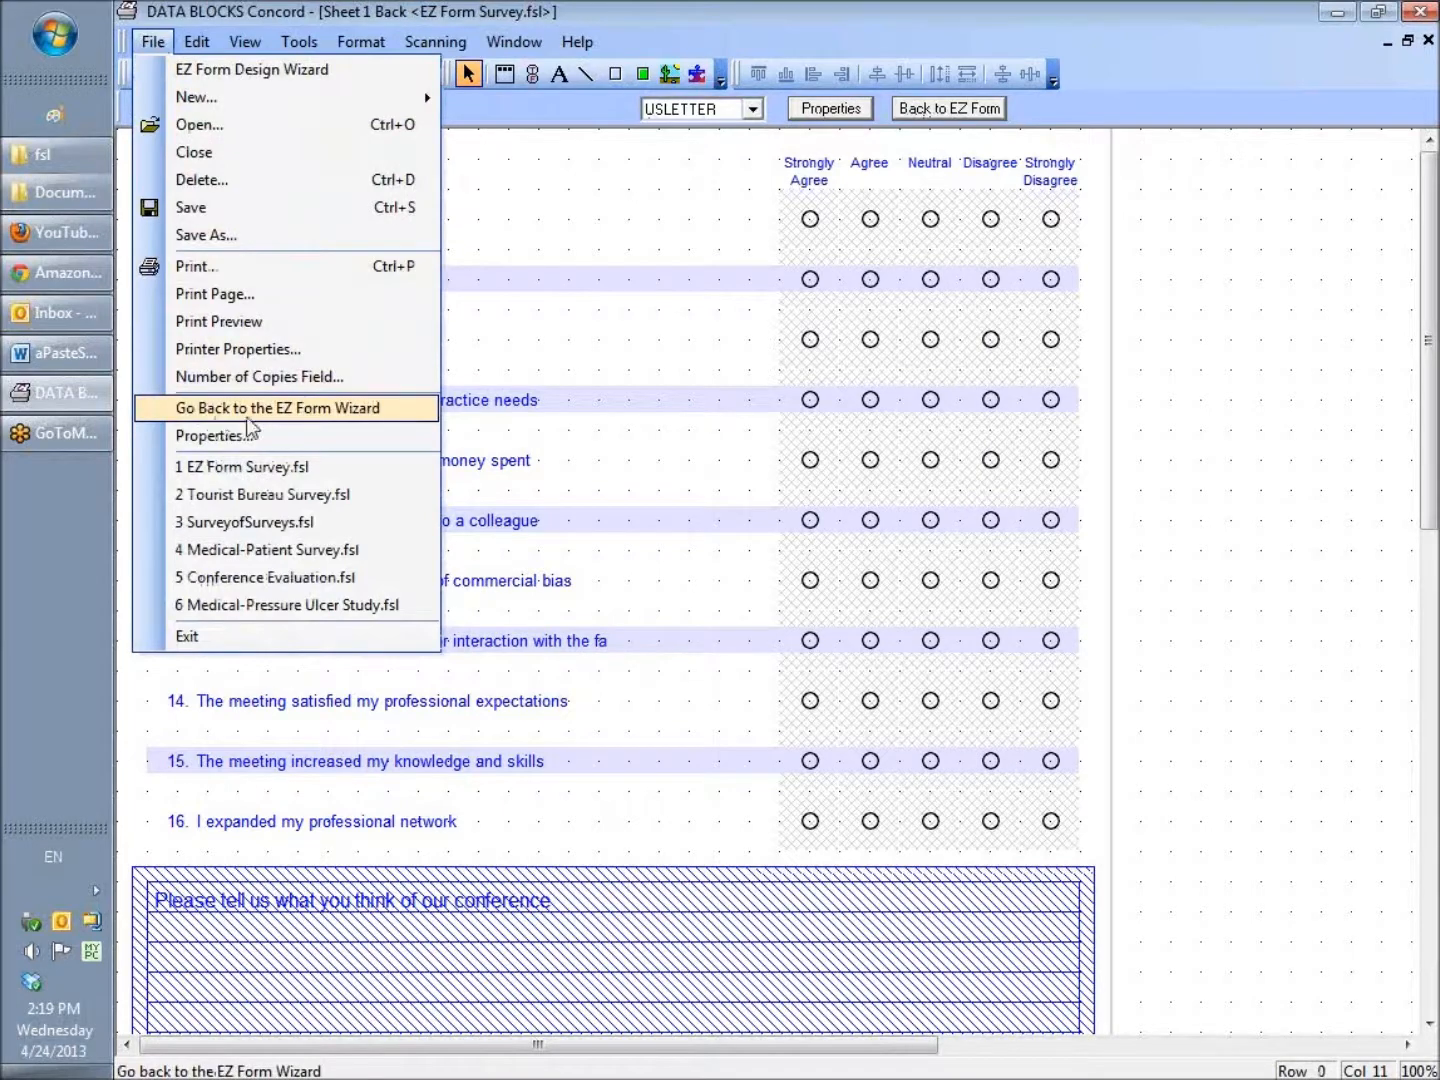
pyautogui.click(389, 410)
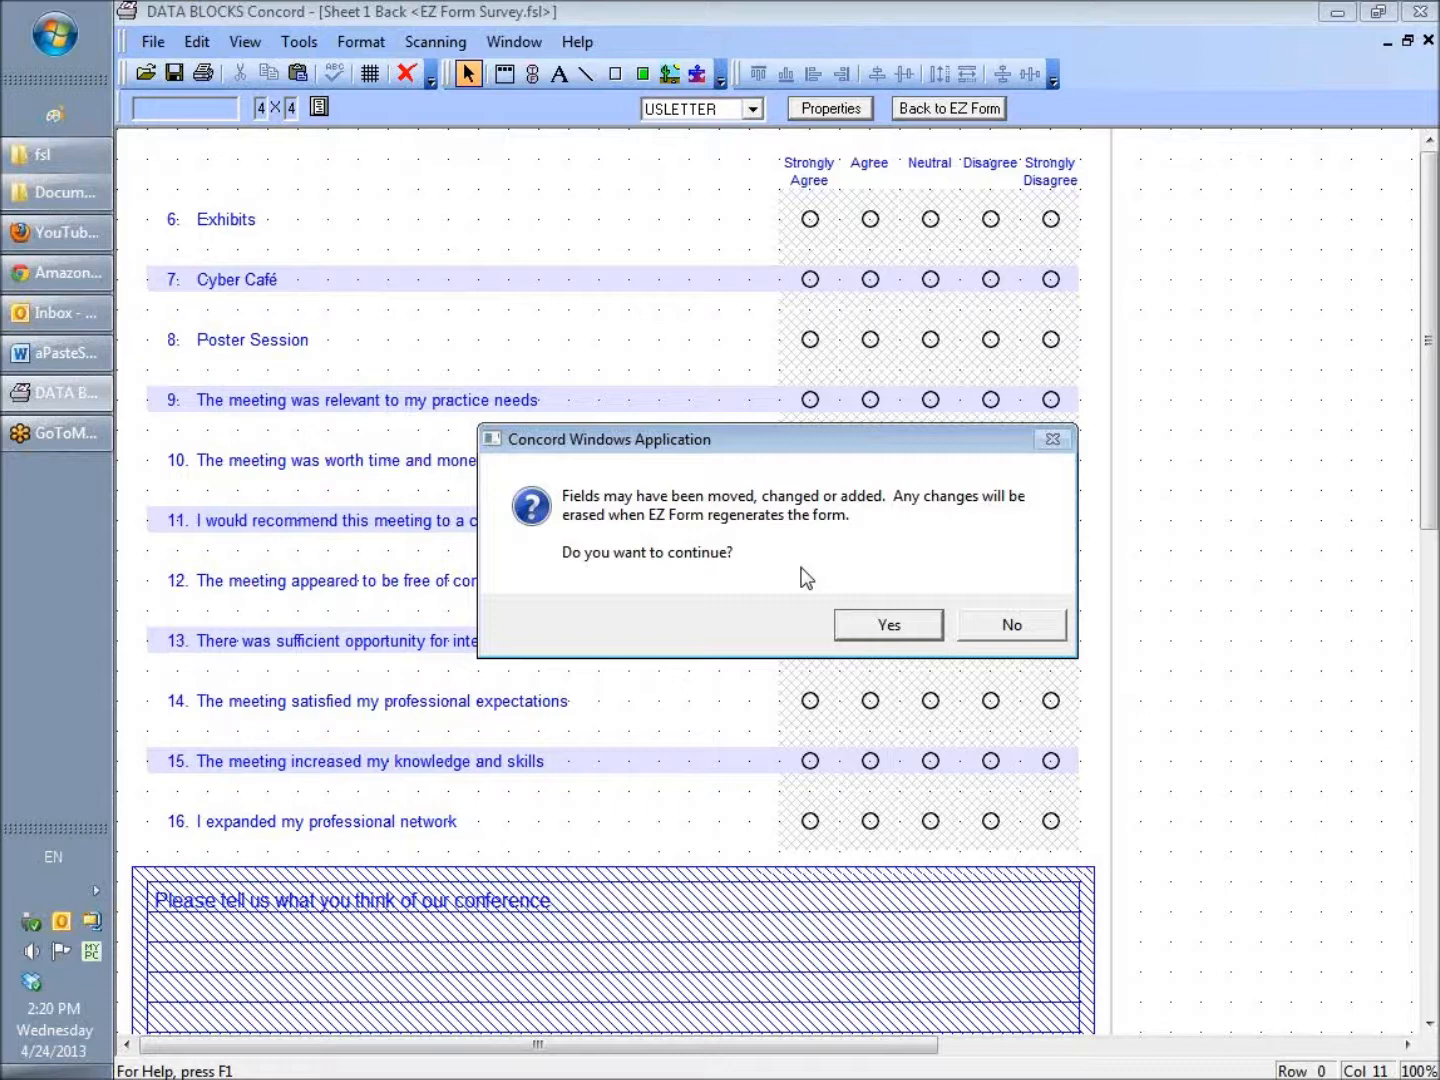
pyautogui.click(890, 626)
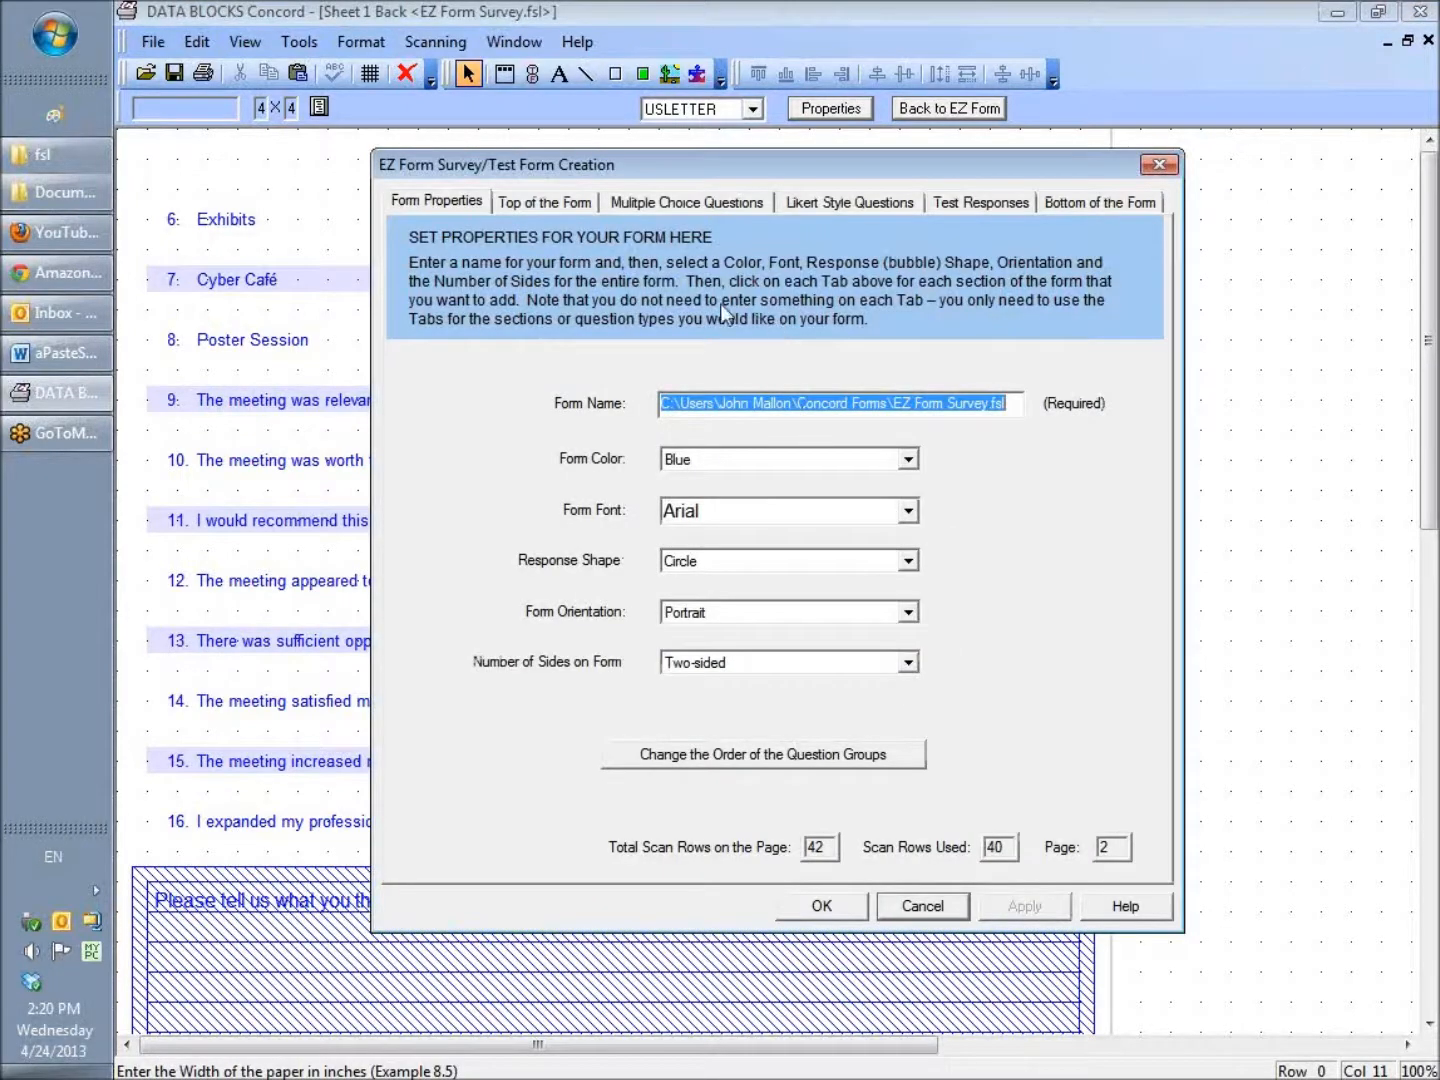
# Set the form's second title text to "Atlanta Conference - 10/31/2013" and remove the "Fill In the Bubbles Completely" section
pyautogui.click(548, 201)
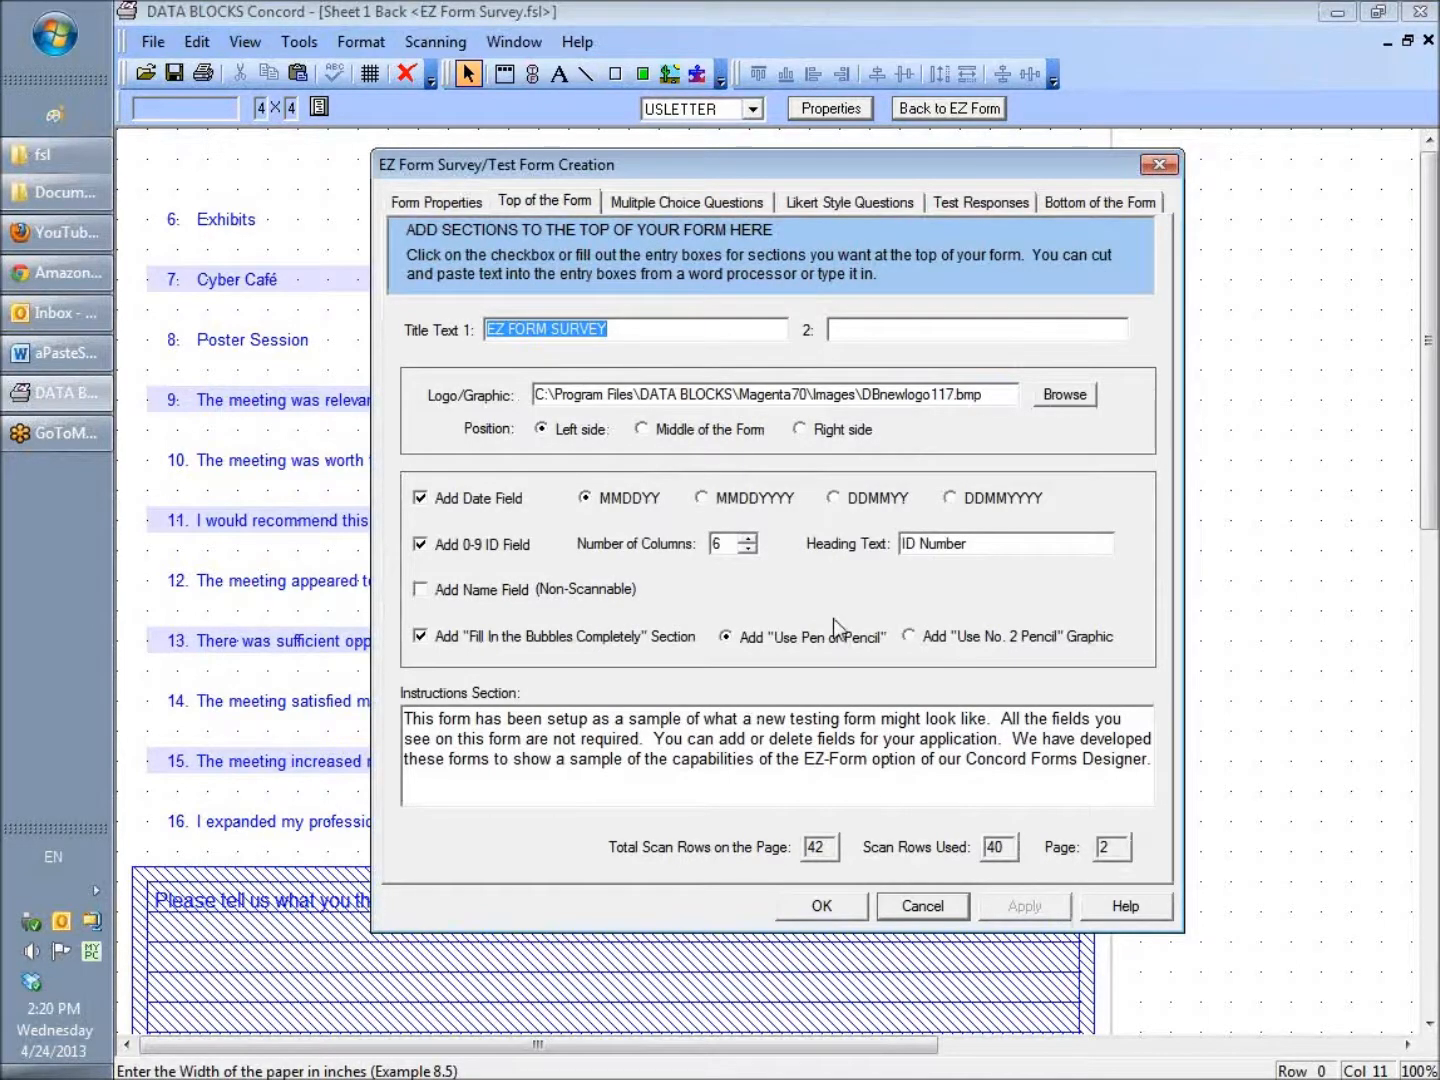
pyautogui.click(869, 325)
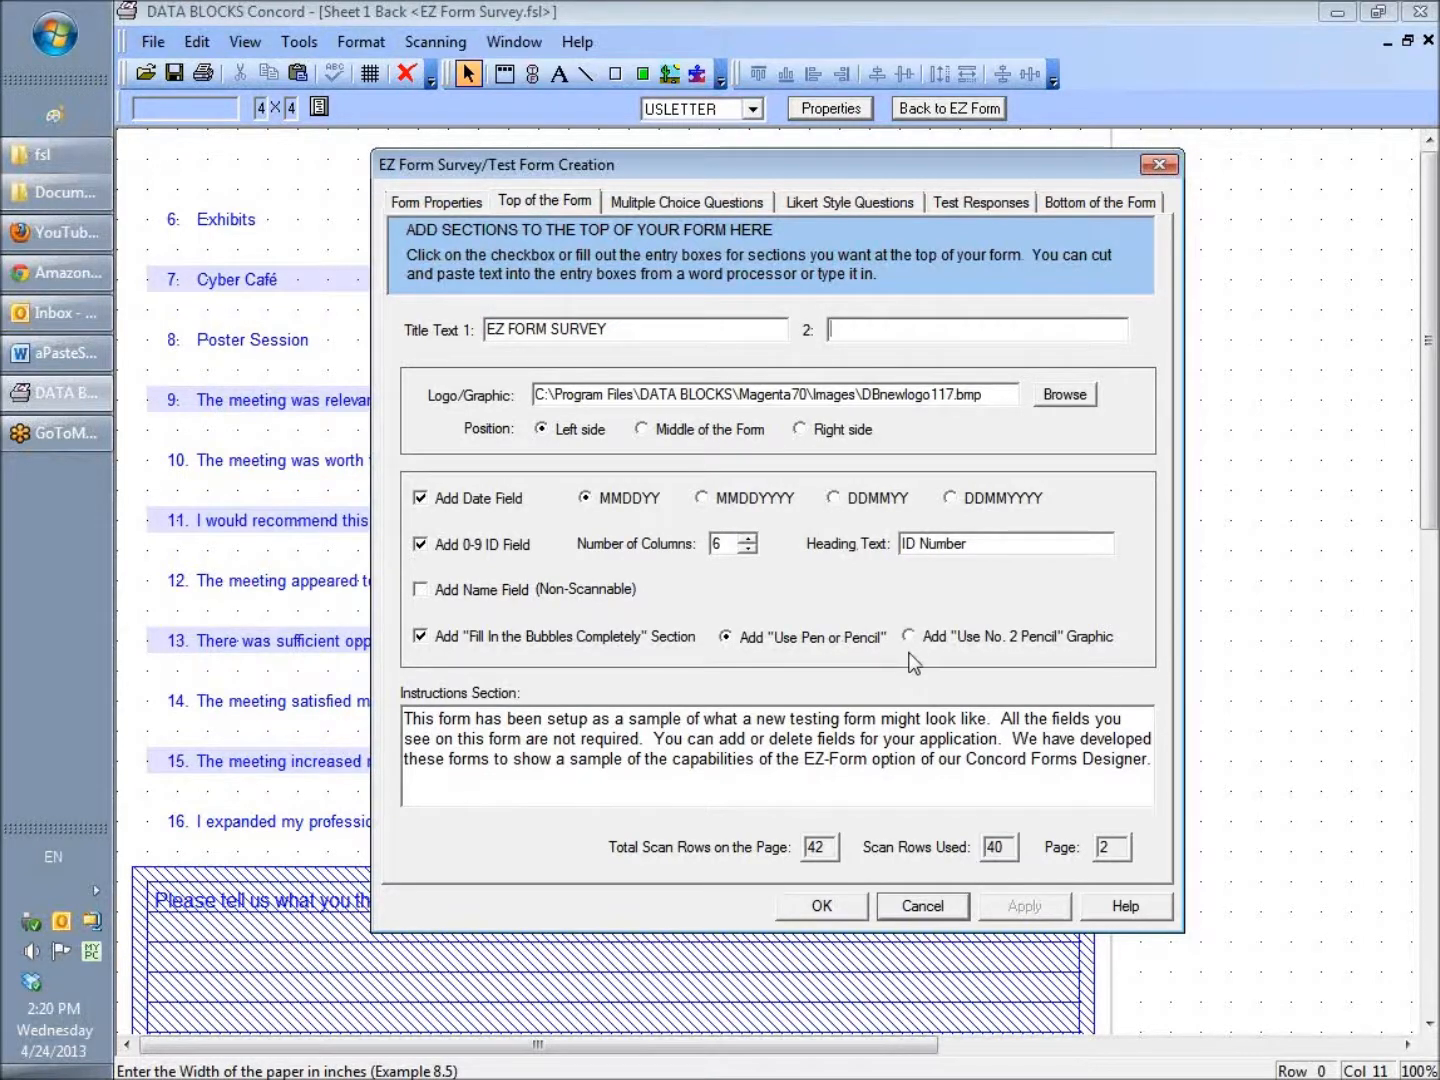
pyautogui.write('Atlanta Conferen')
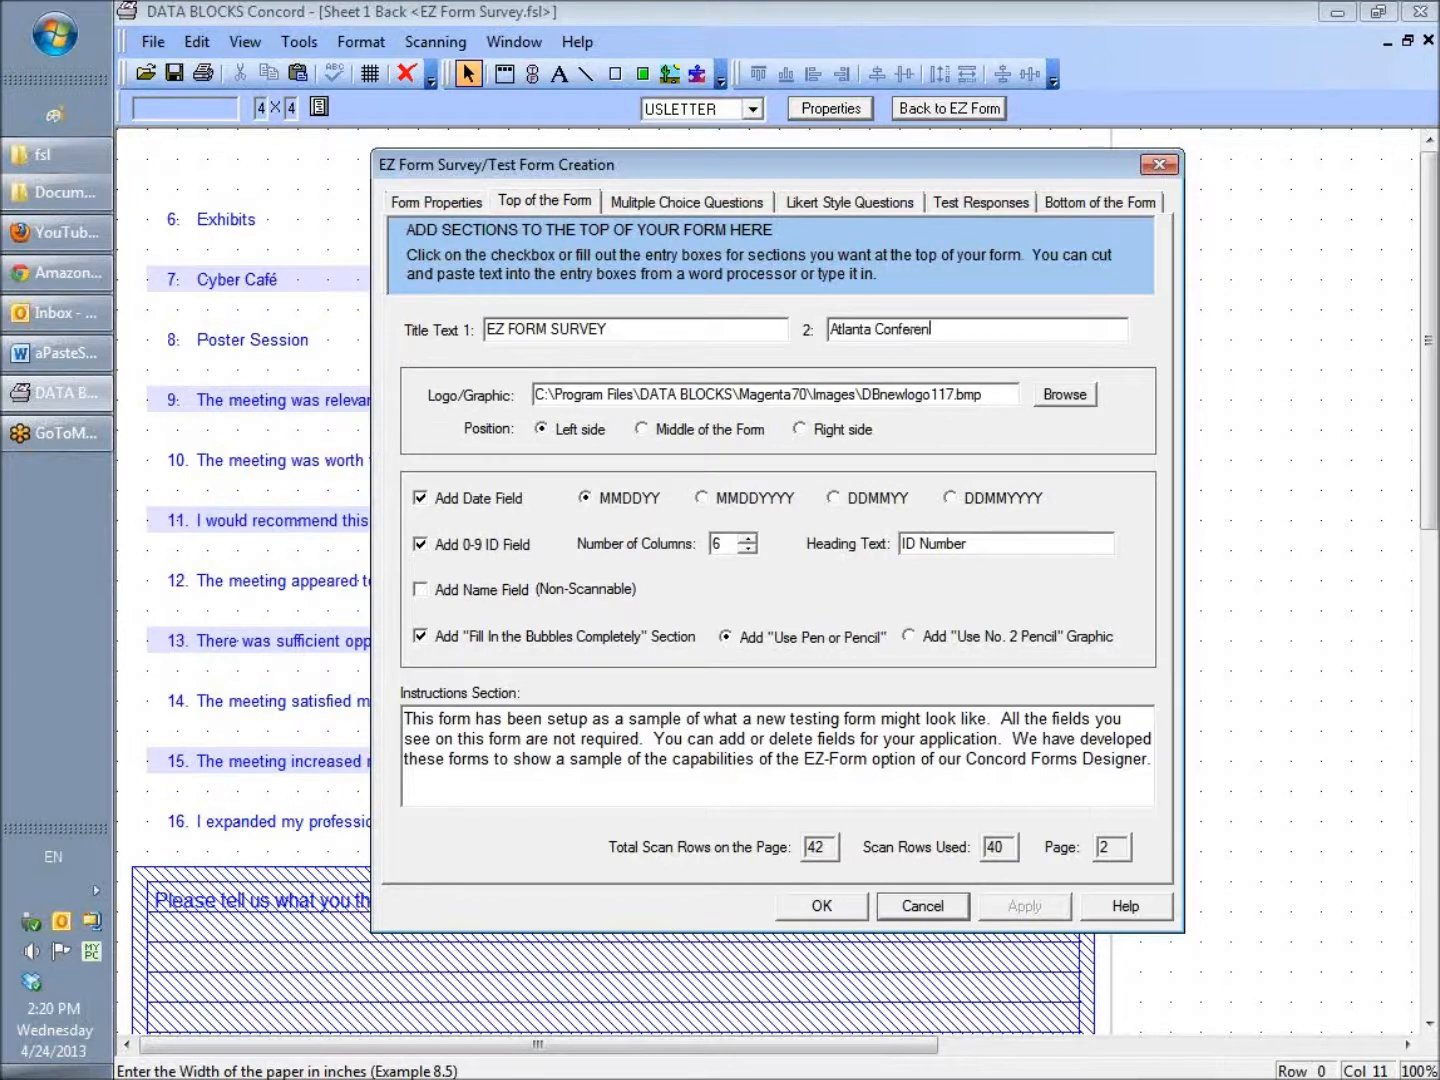
pyautogui.write('ce - 10/31/2013')
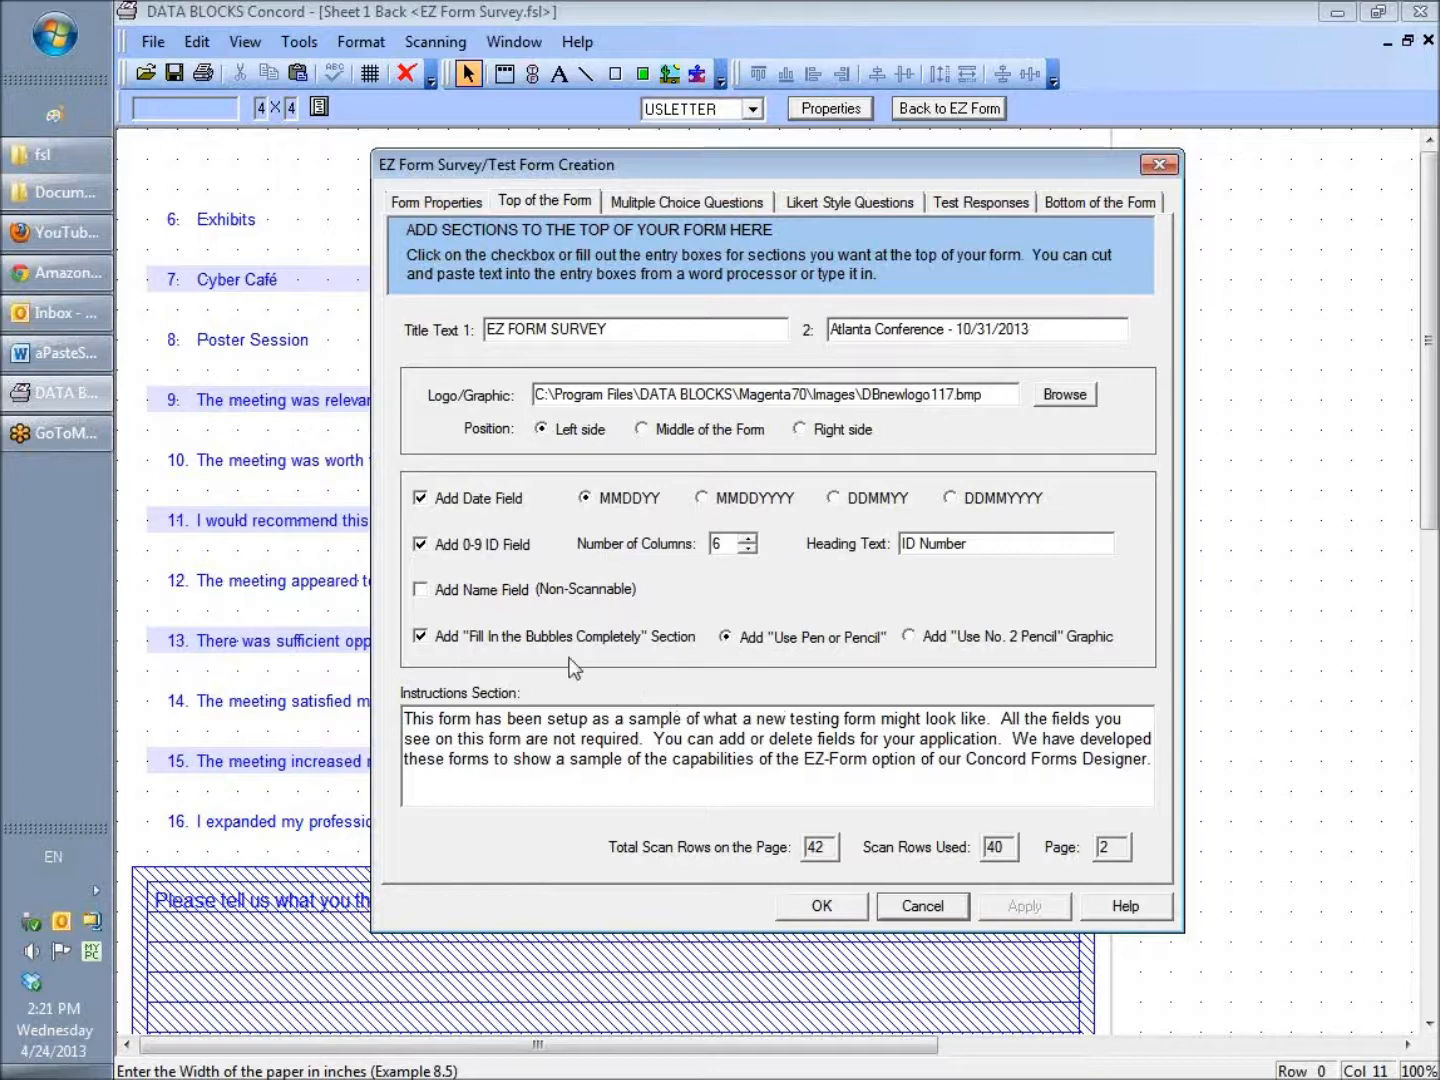
pyautogui.click(424, 637)
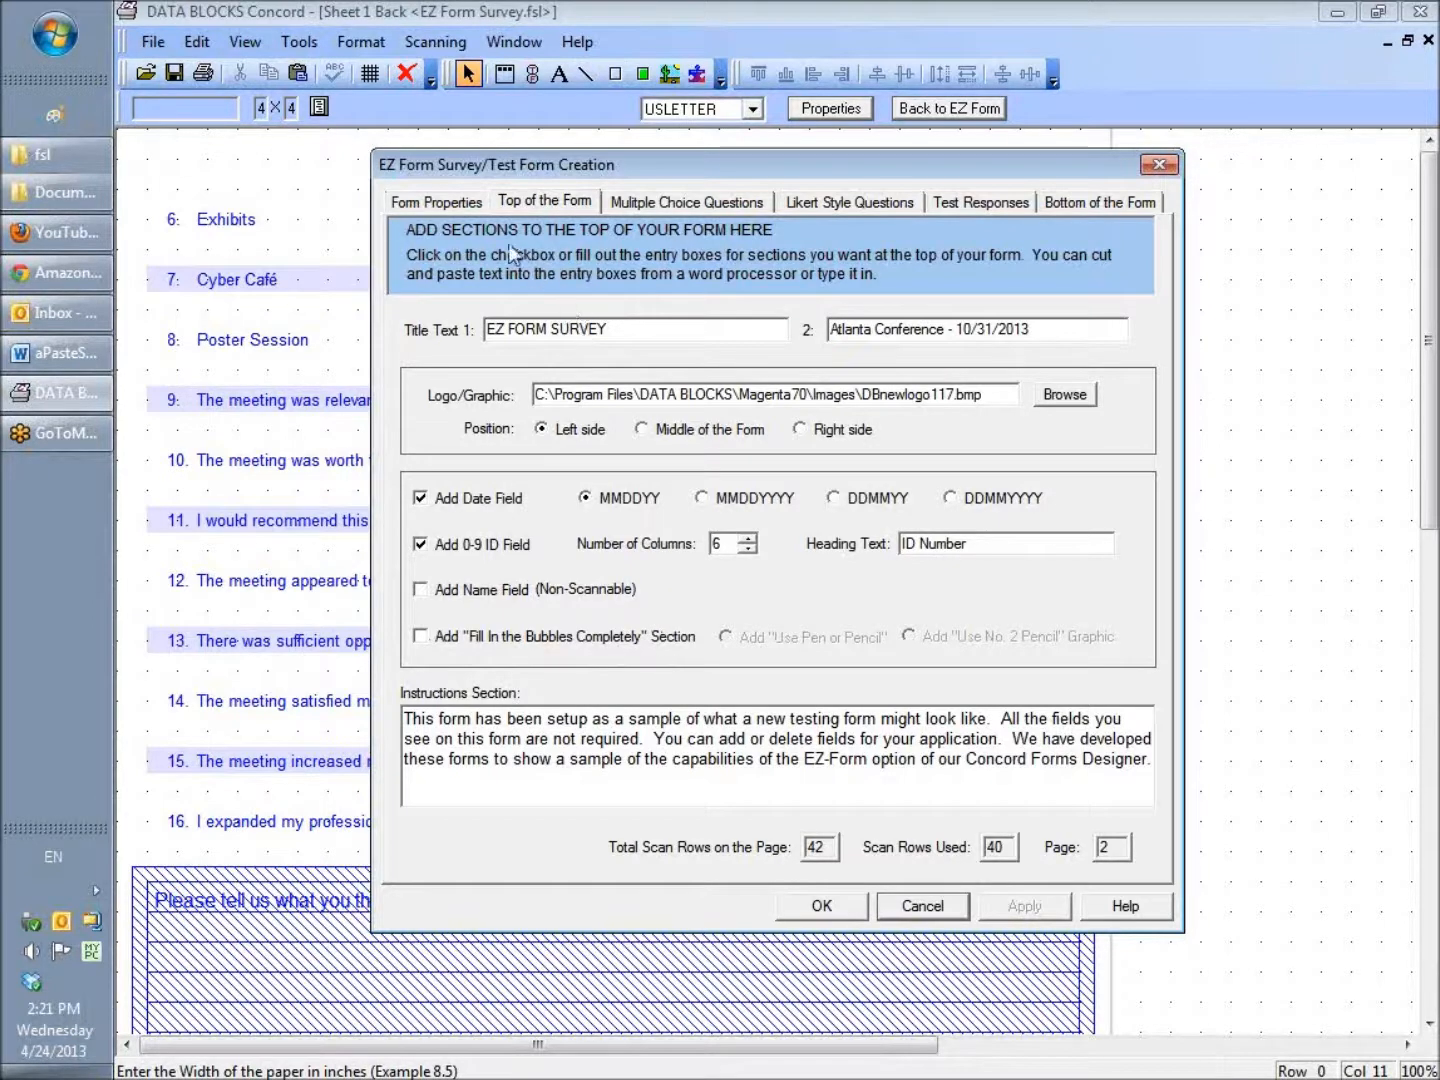
# Reorder the question groups so Likert1 sits between MC1 and MC2, and regenerate the form
pyautogui.click(458, 202)
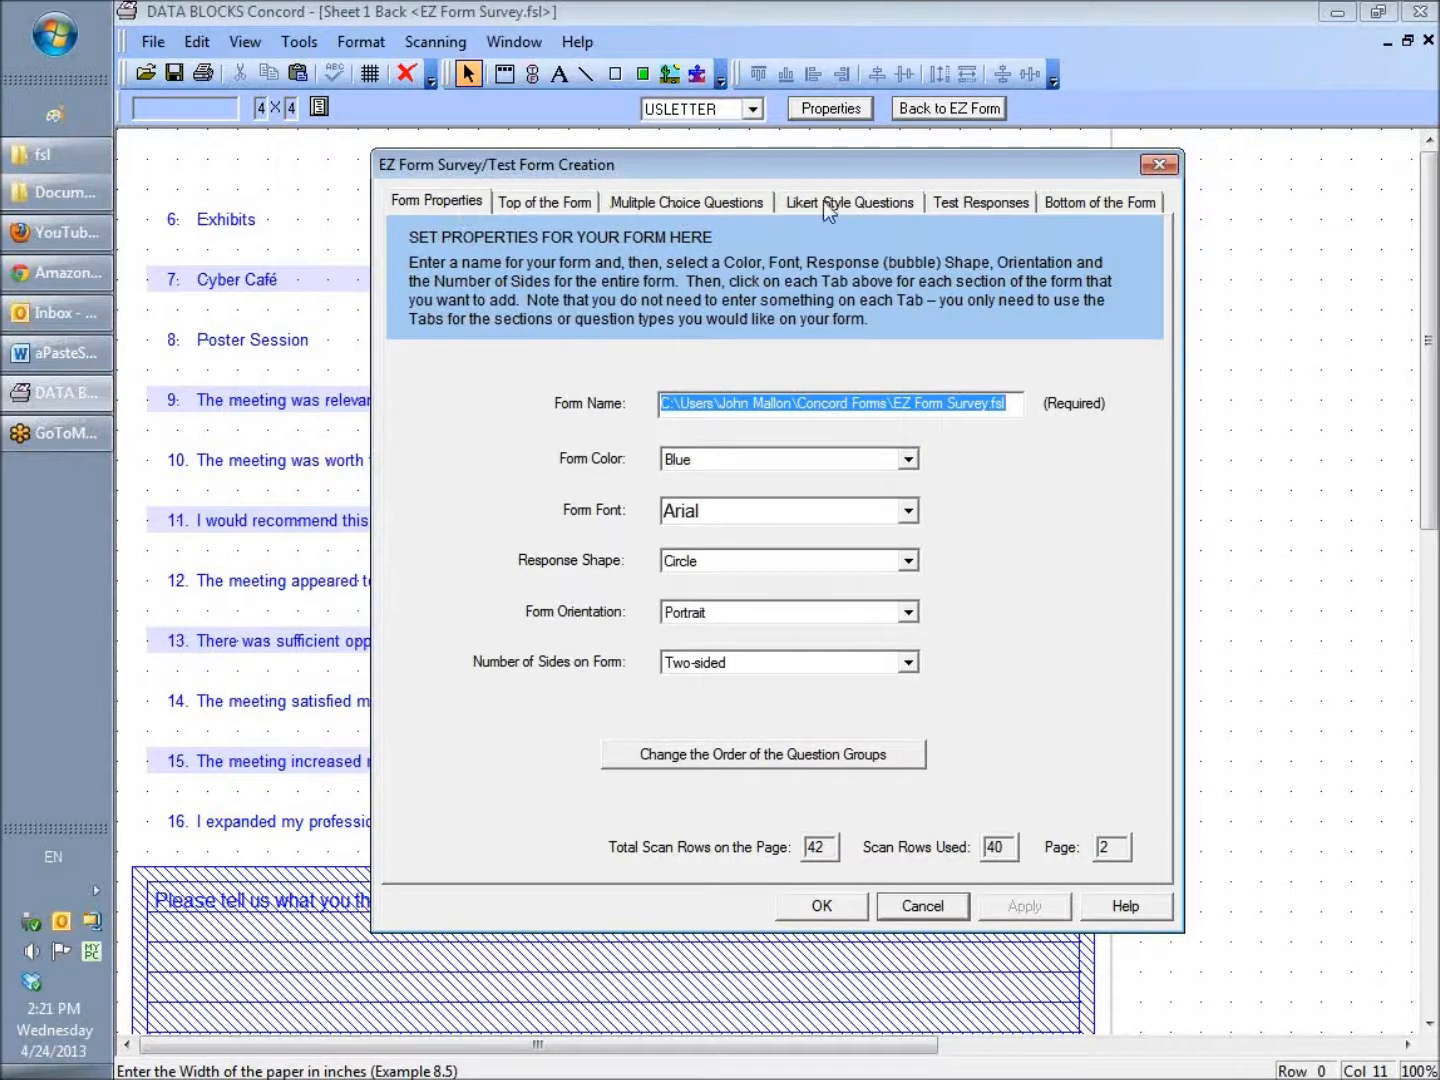
pyautogui.click(1063, 203)
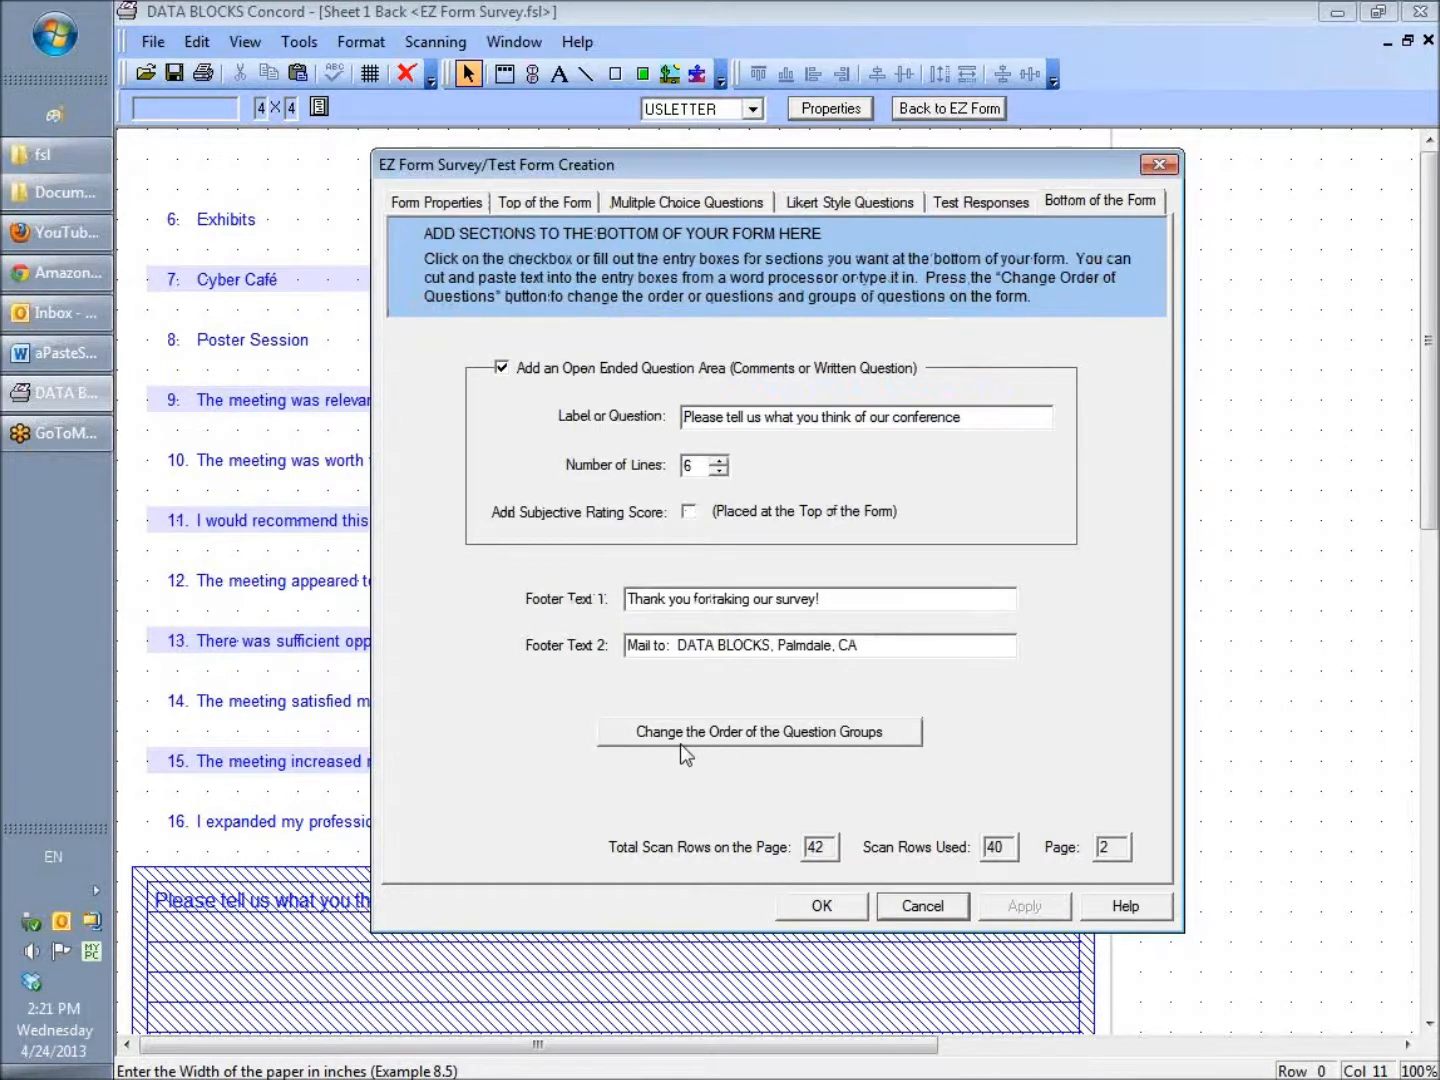
pyautogui.click(716, 739)
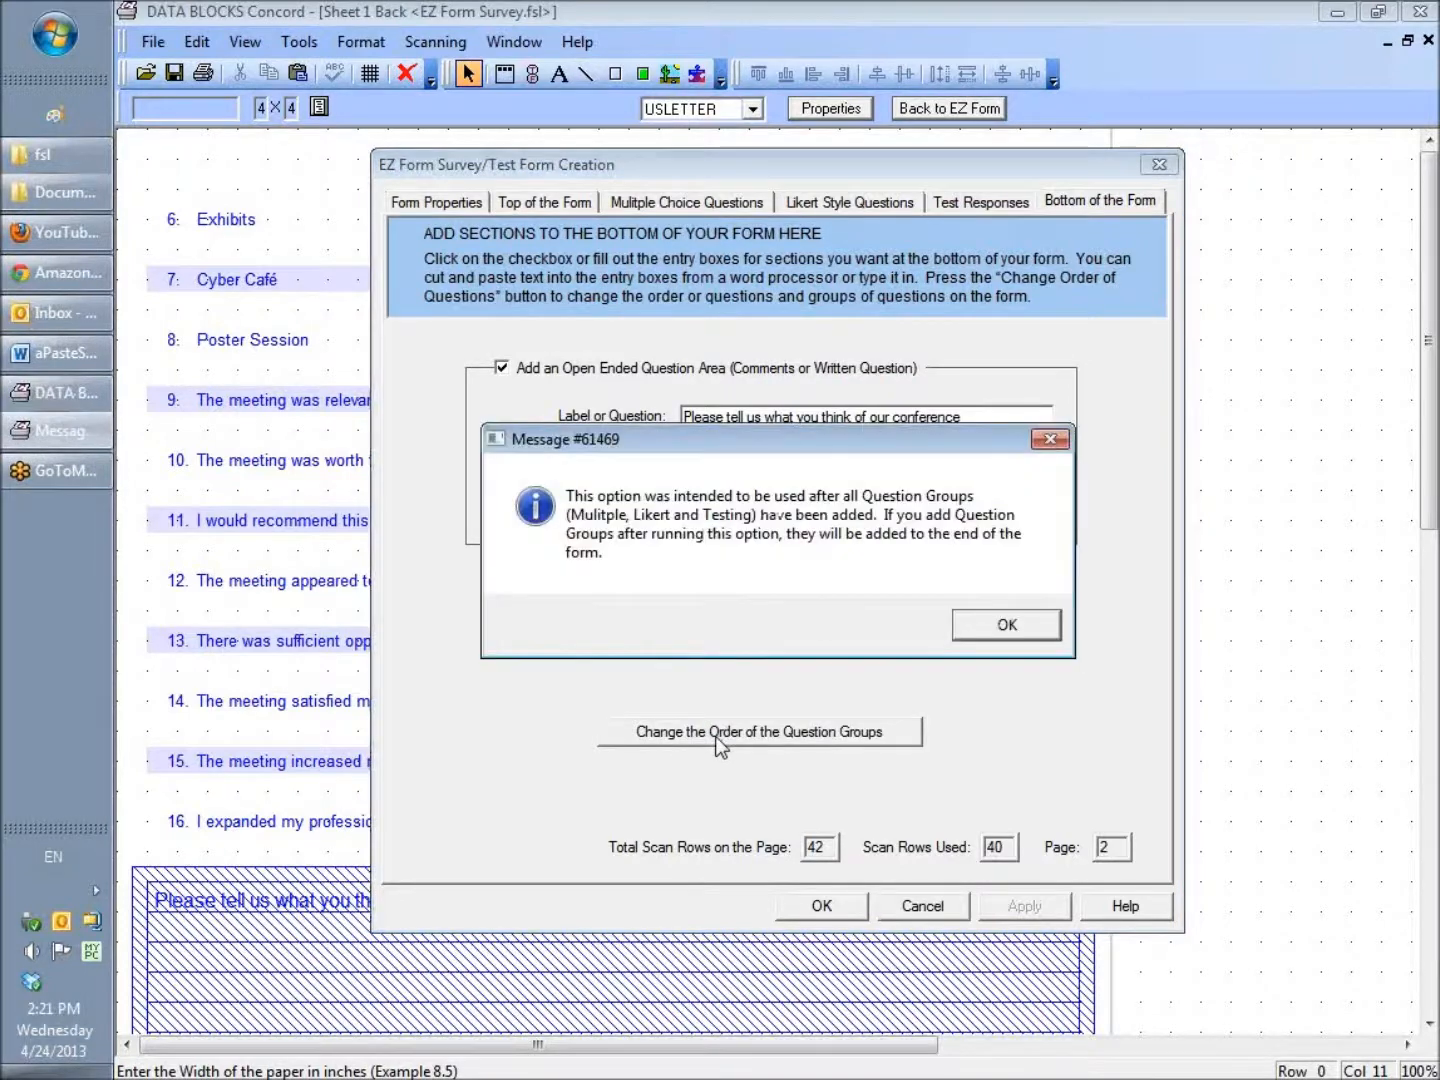
pyautogui.click(1011, 626)
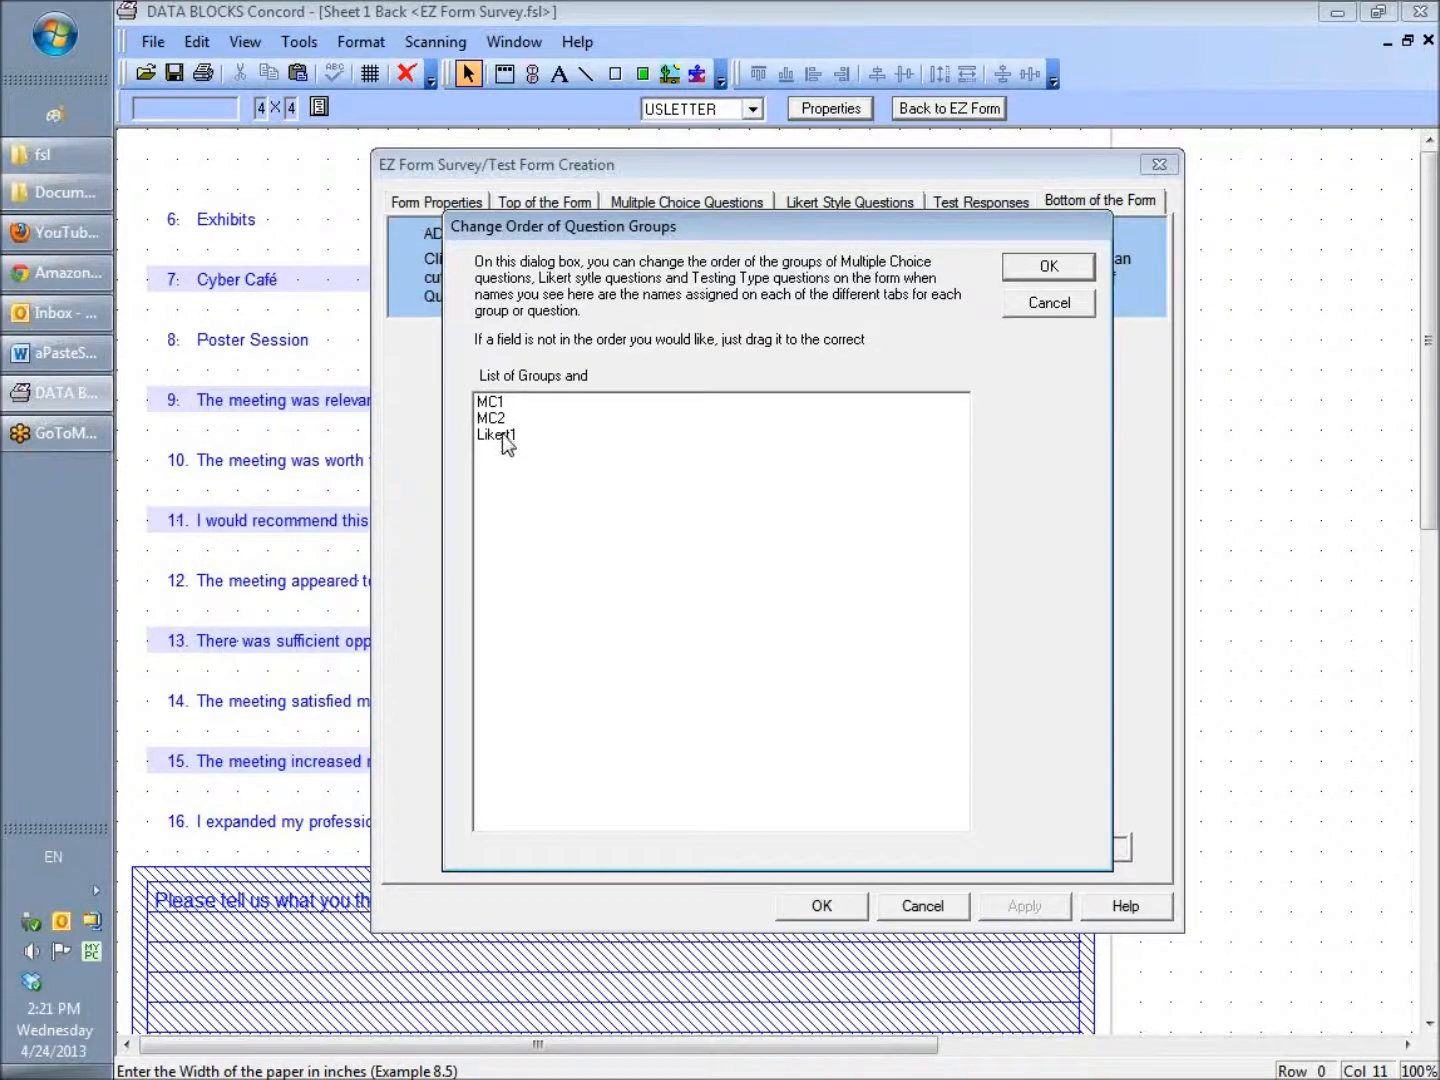
pyautogui.click(502, 436)
pyautogui.moveTo(502, 434); pyautogui.dragTo(502, 418)
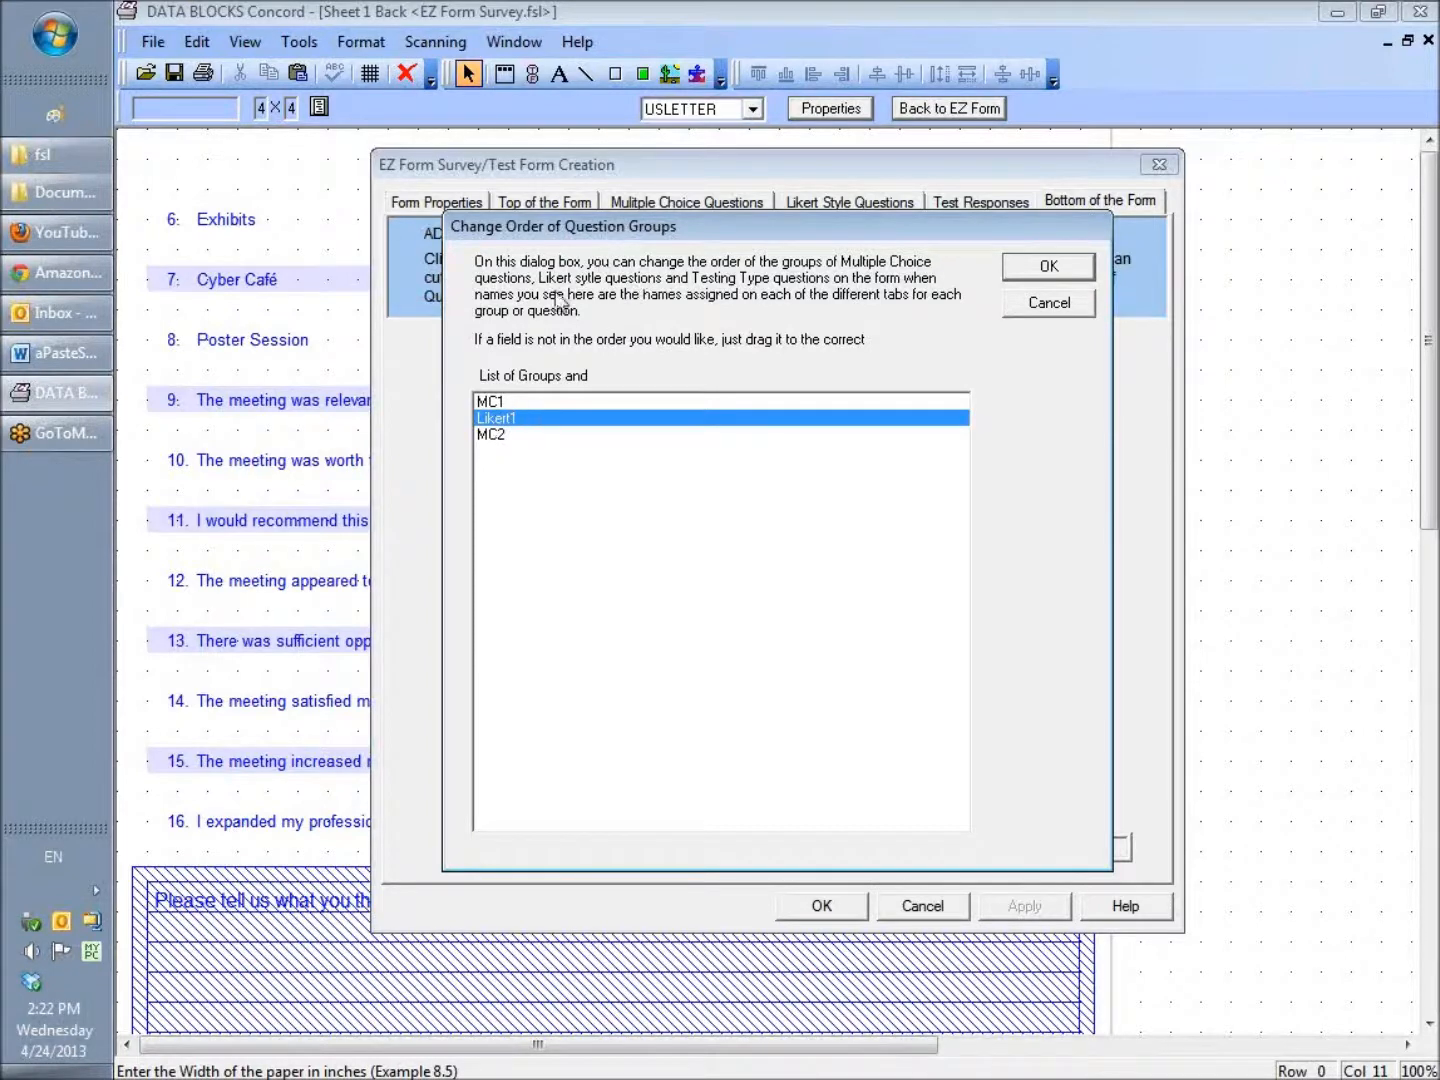
pyautogui.click(1037, 268)
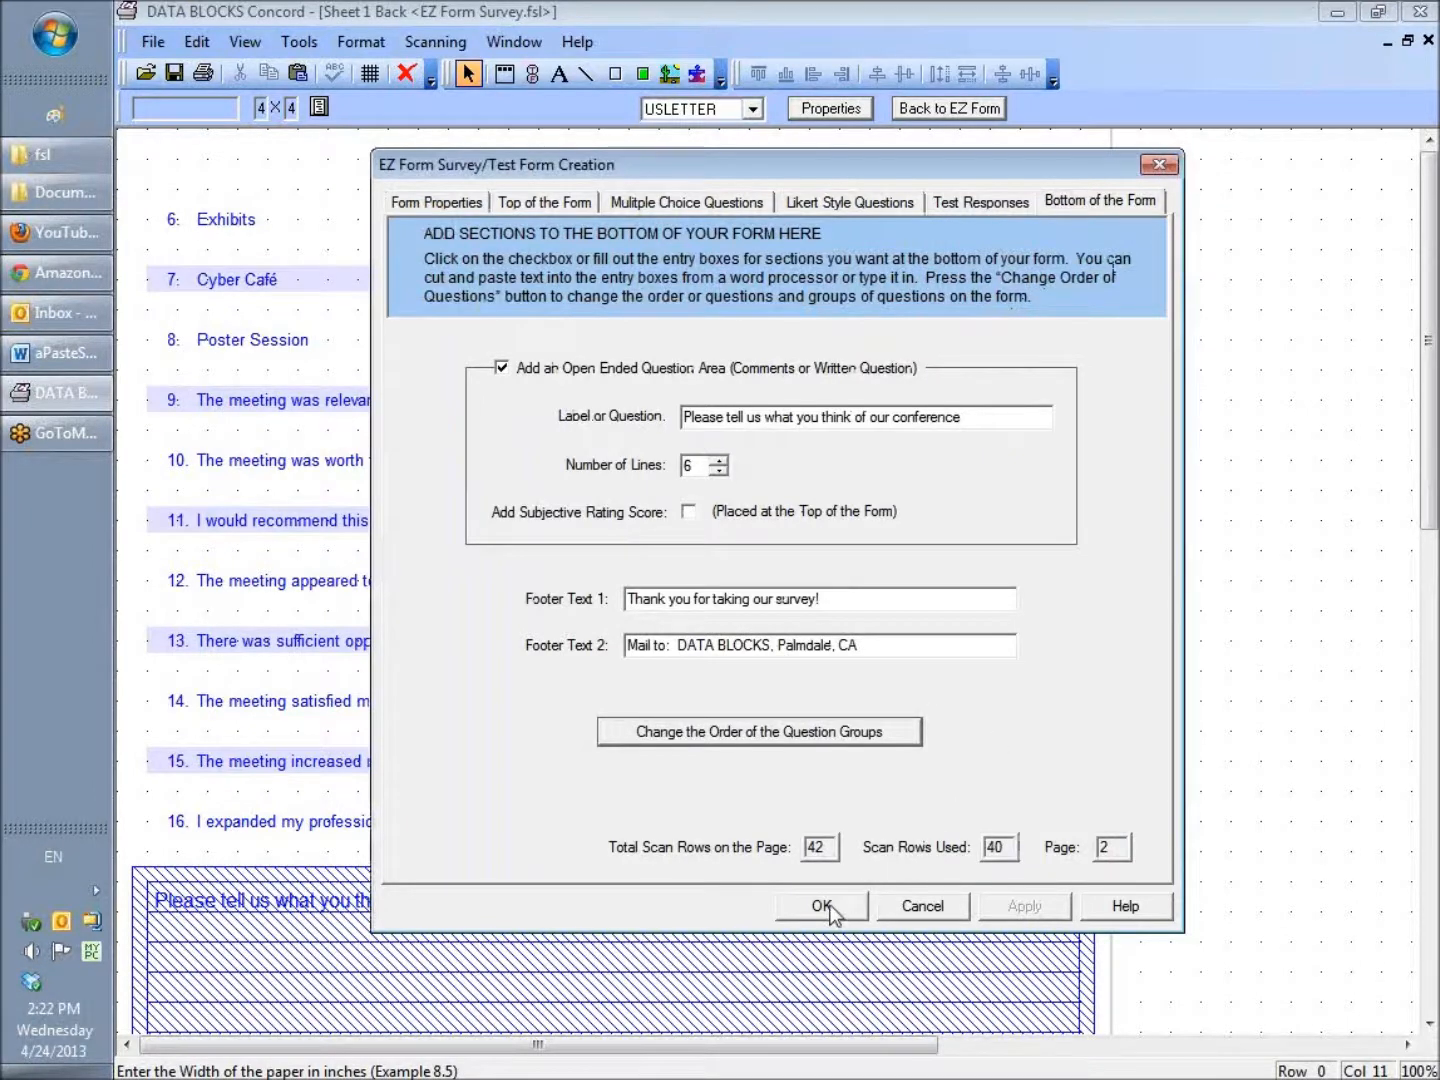
pyautogui.click(827, 905)
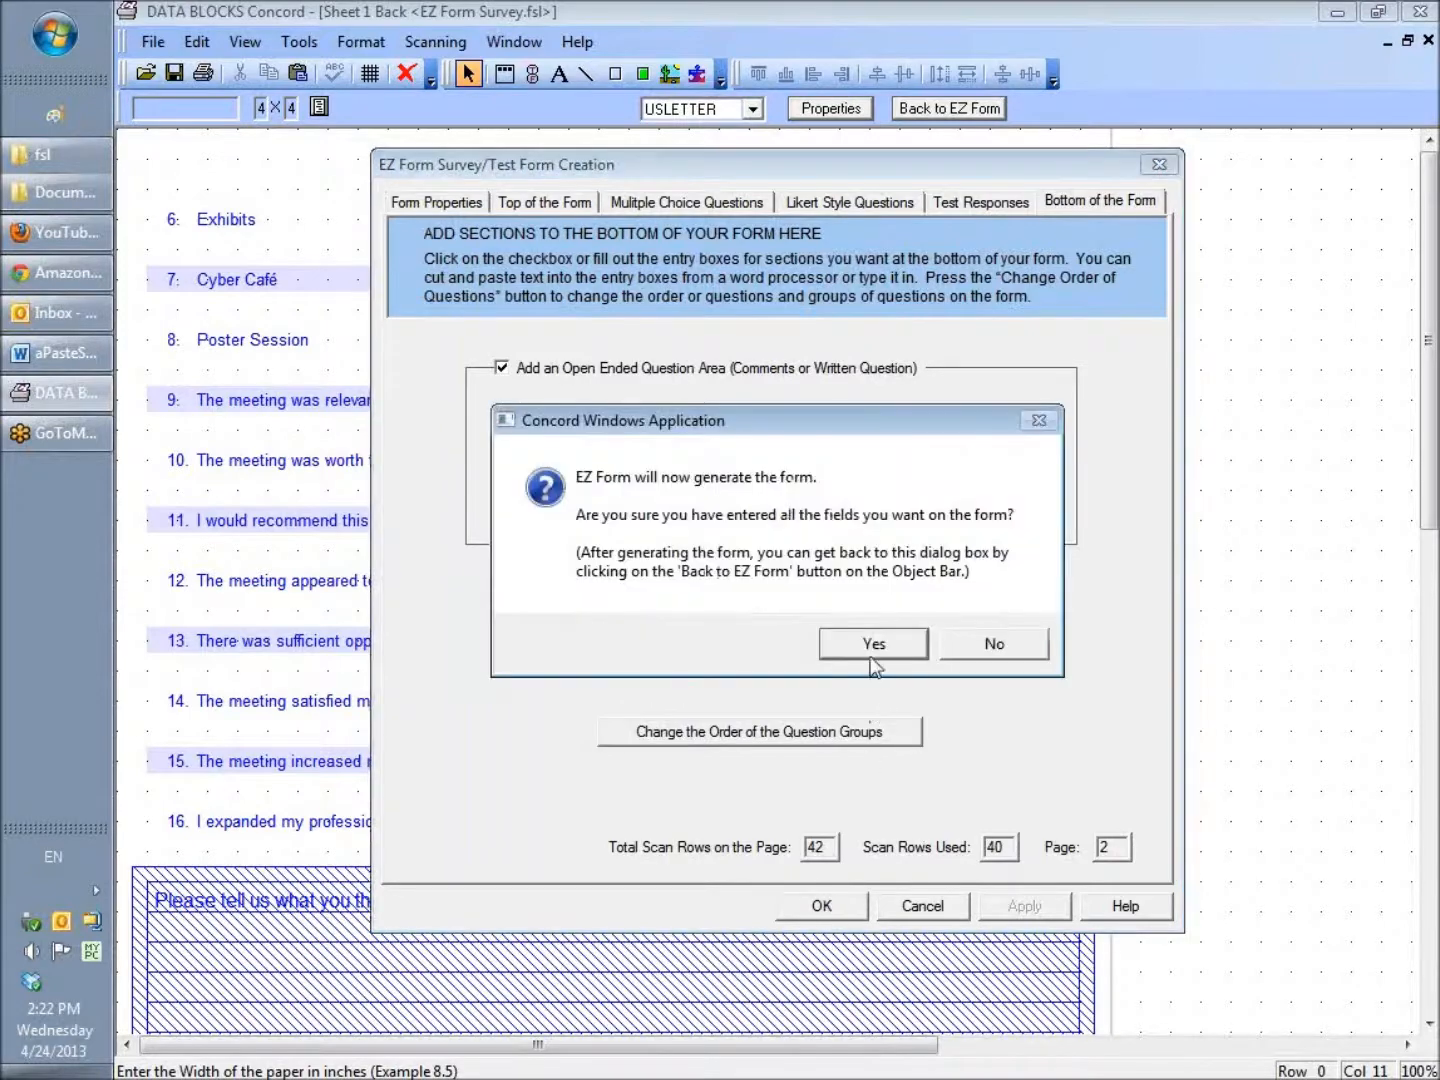
pyautogui.press('Return')
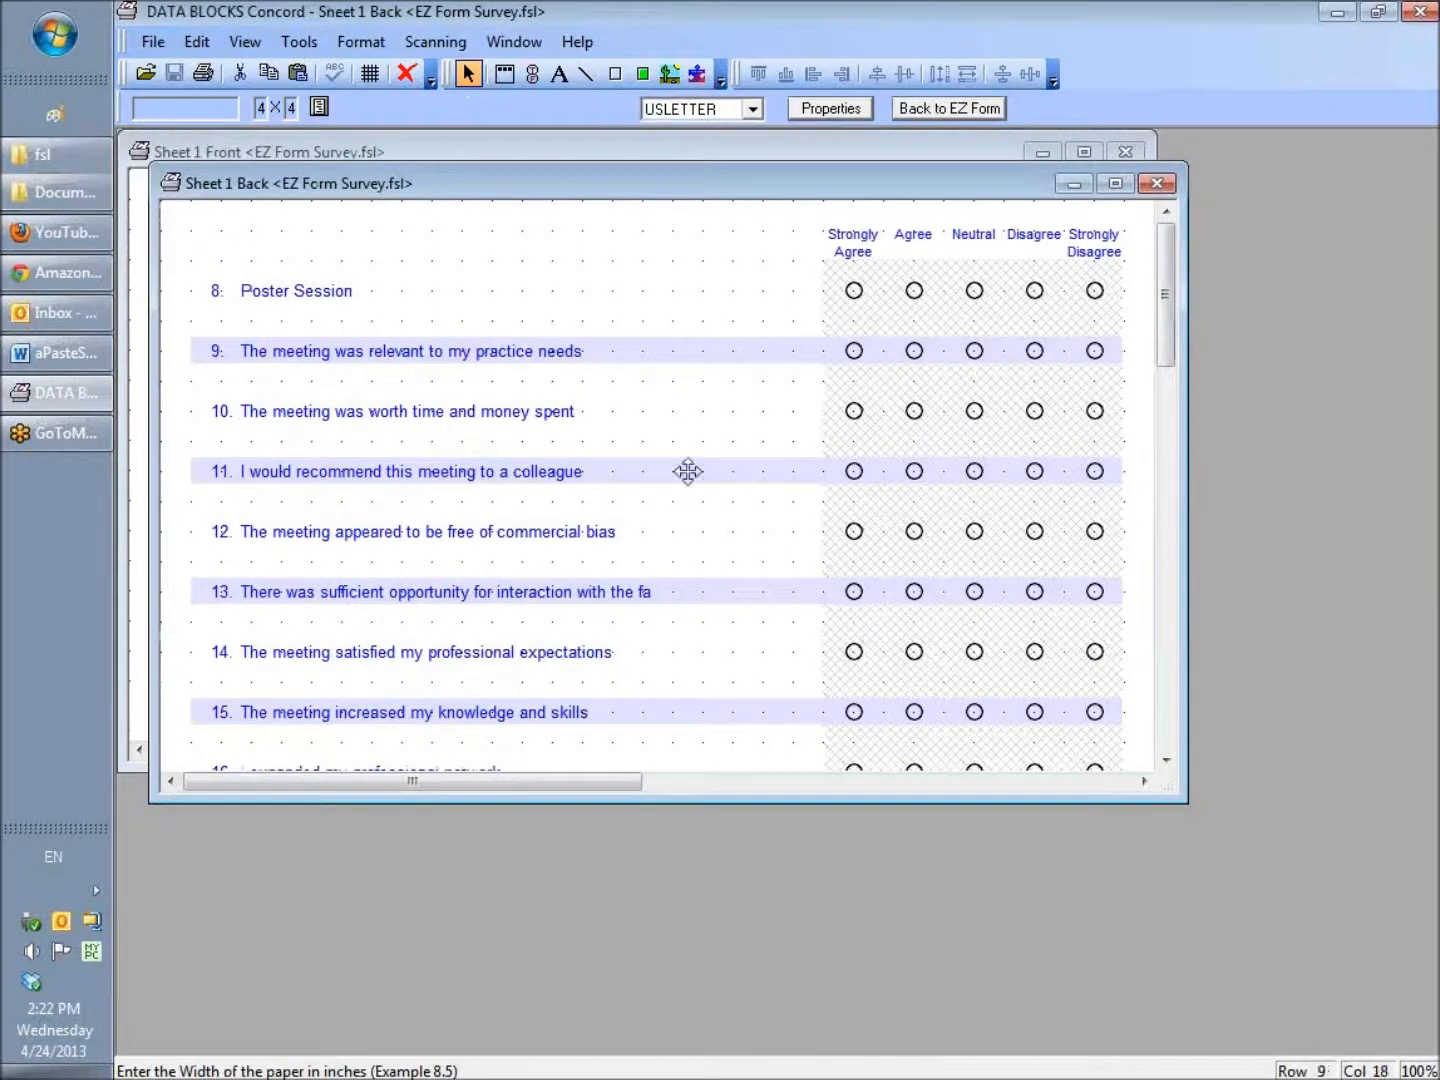
# Review the regenerated front sheet down to its last question, and switch to the back sheet to check the question order
pyautogui.click(566, 152)
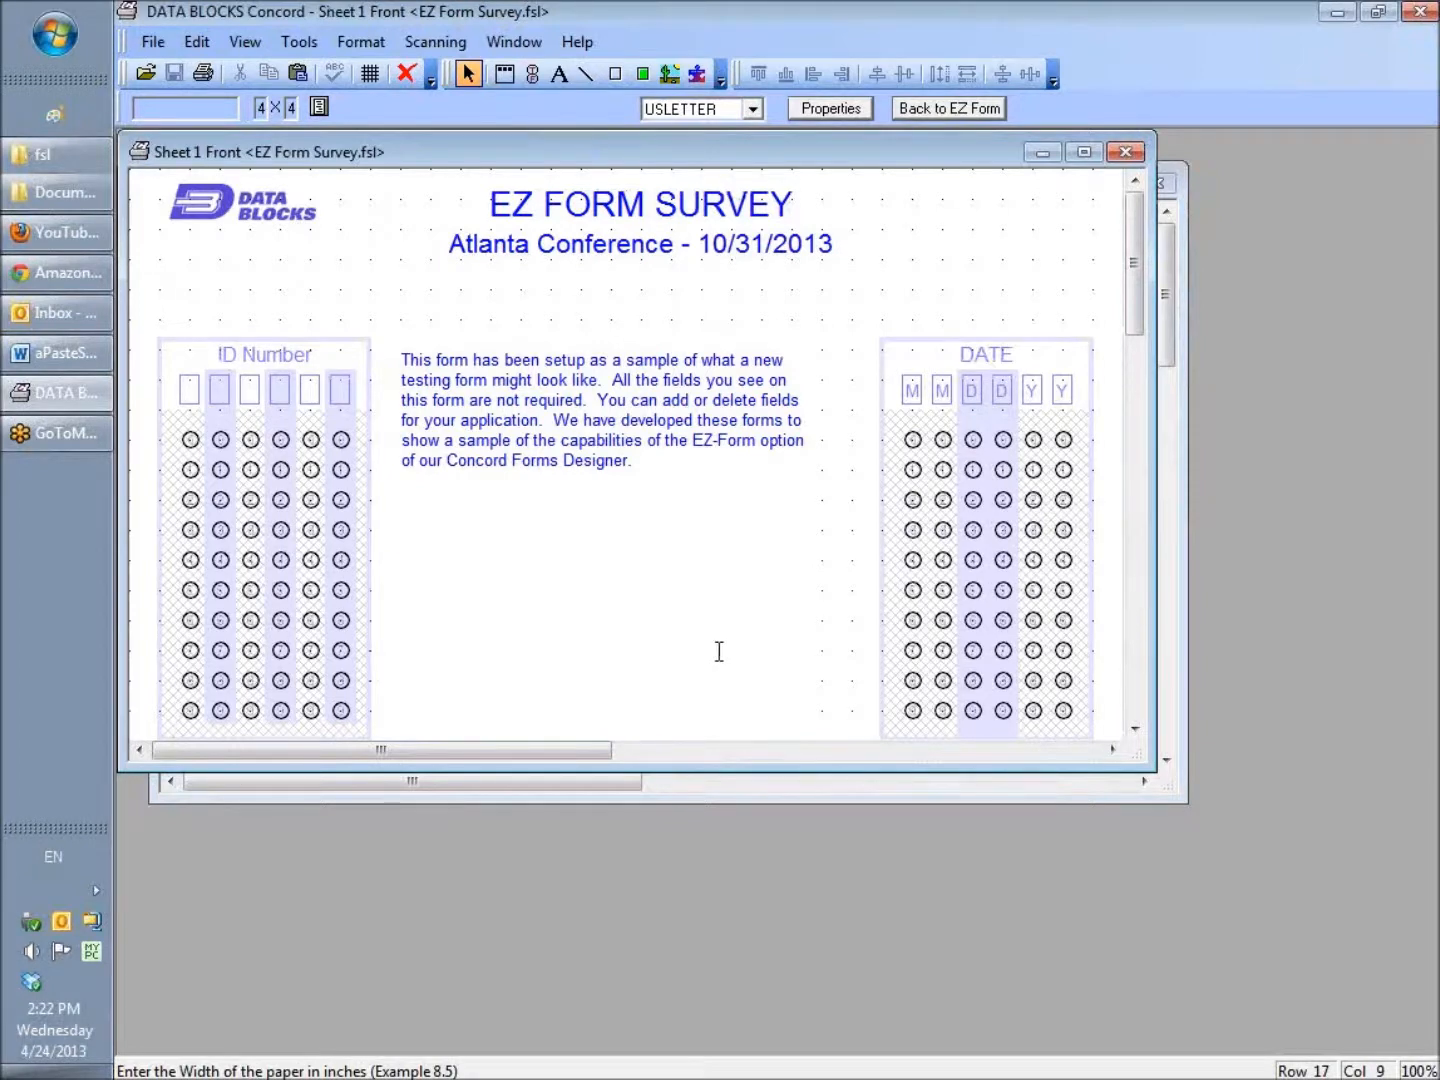
pyautogui.moveTo(1133, 290); pyautogui.dragTo(1135, 275)
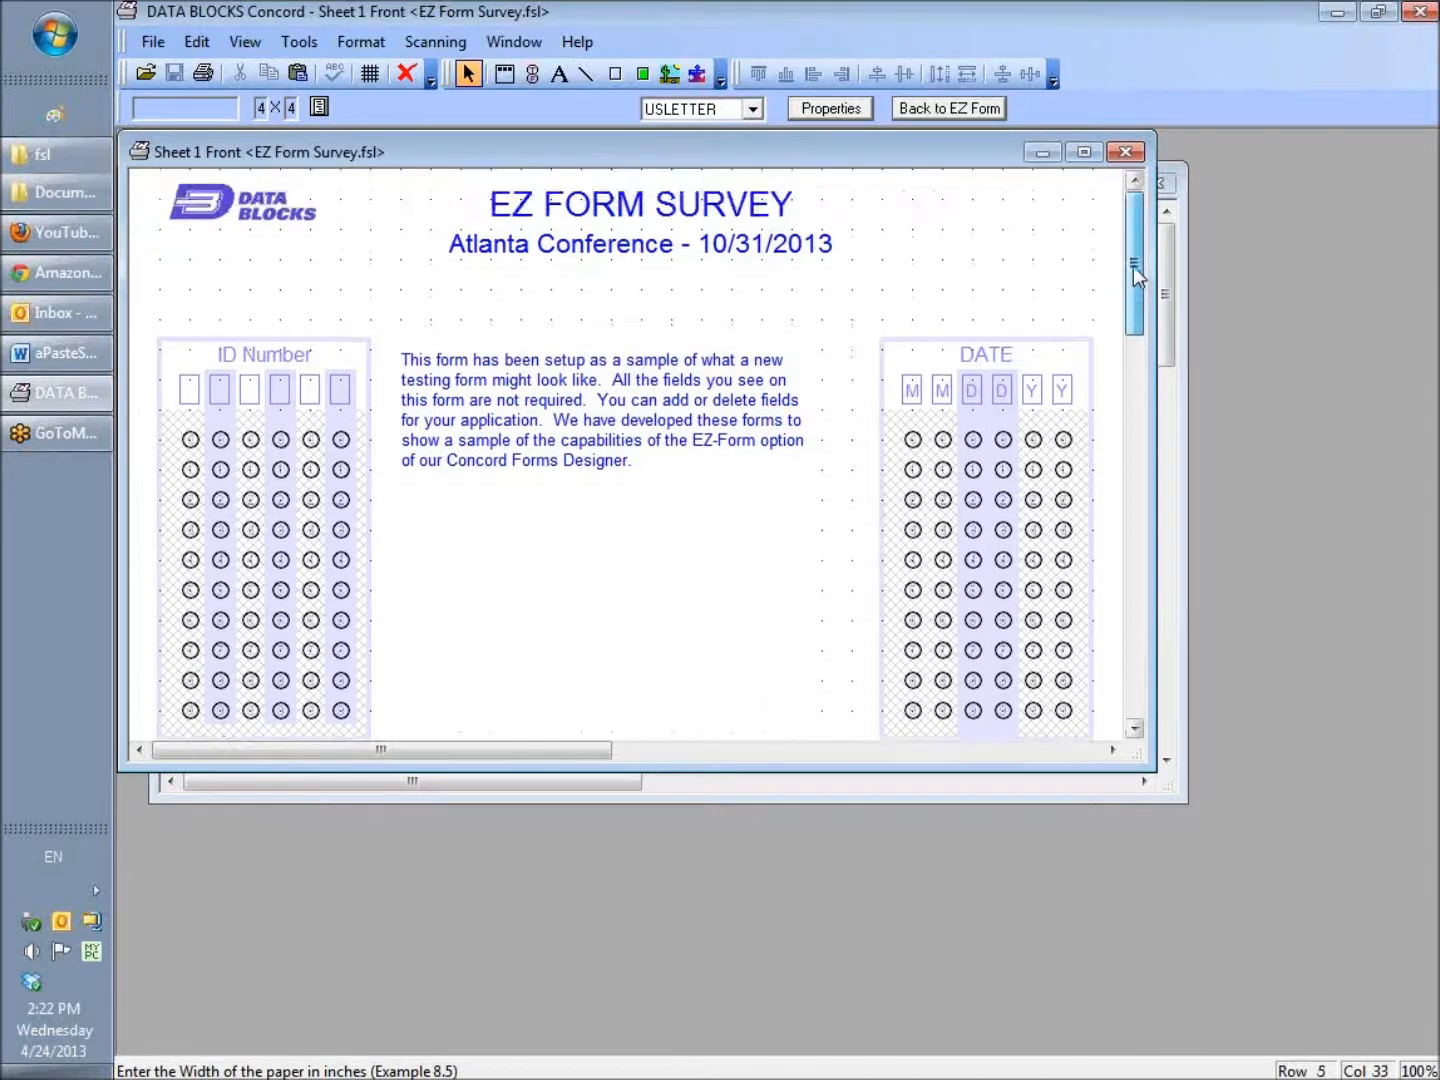
pyautogui.click(1084, 150)
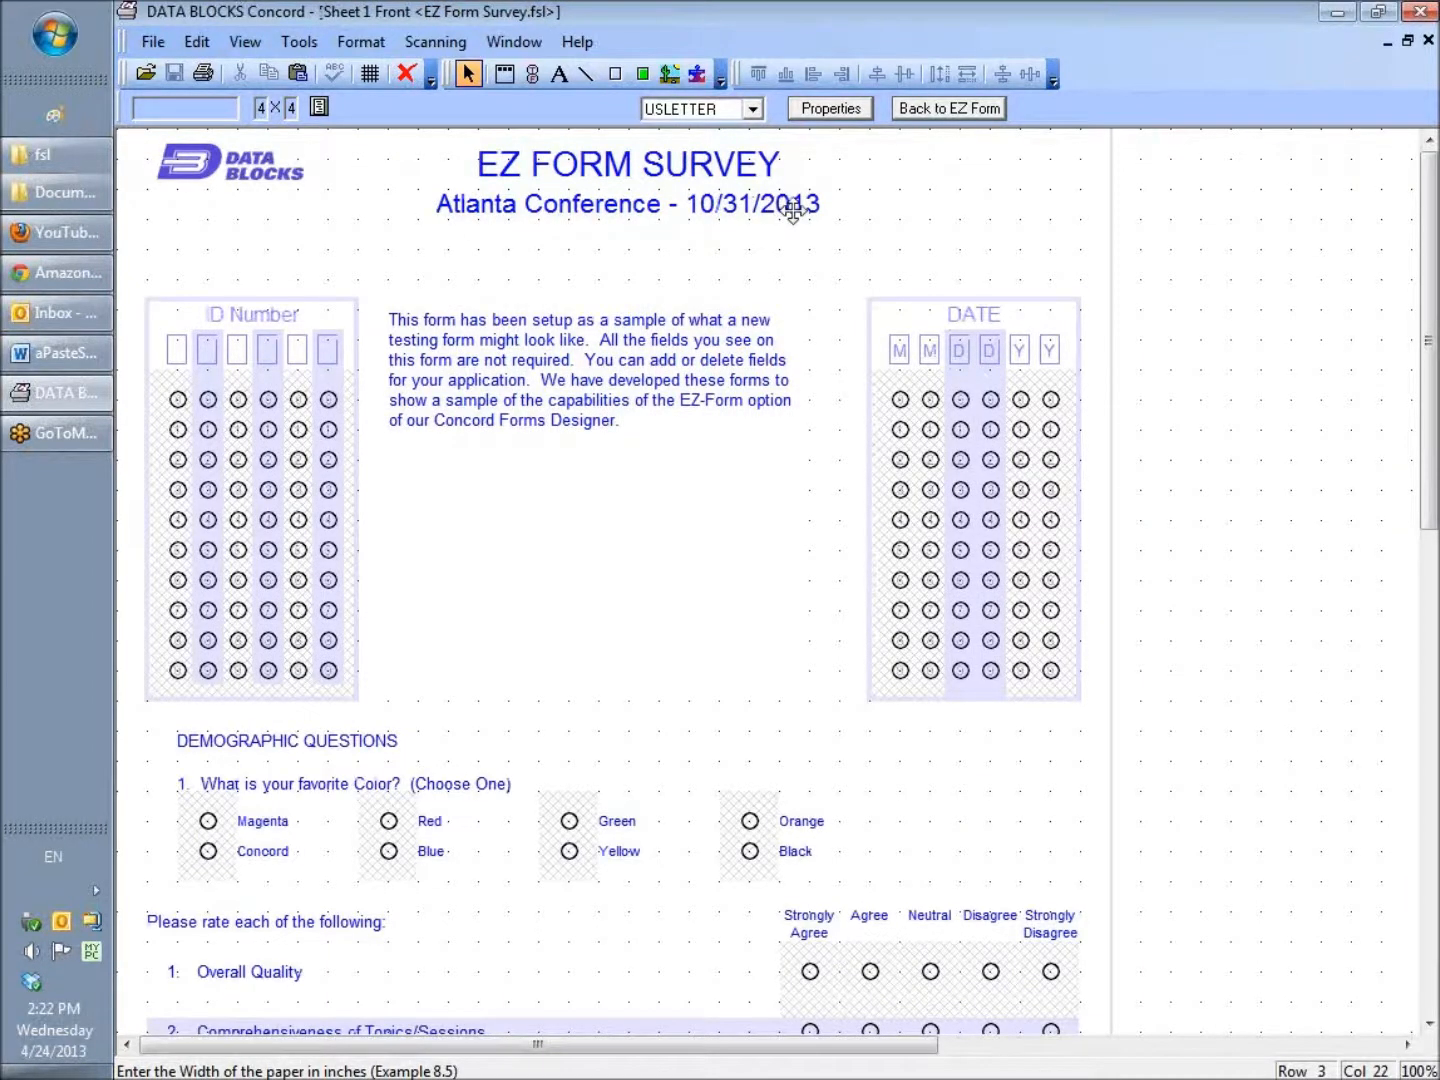
pyautogui.moveTo(1436, 228); pyautogui.dragTo(1436, 378)
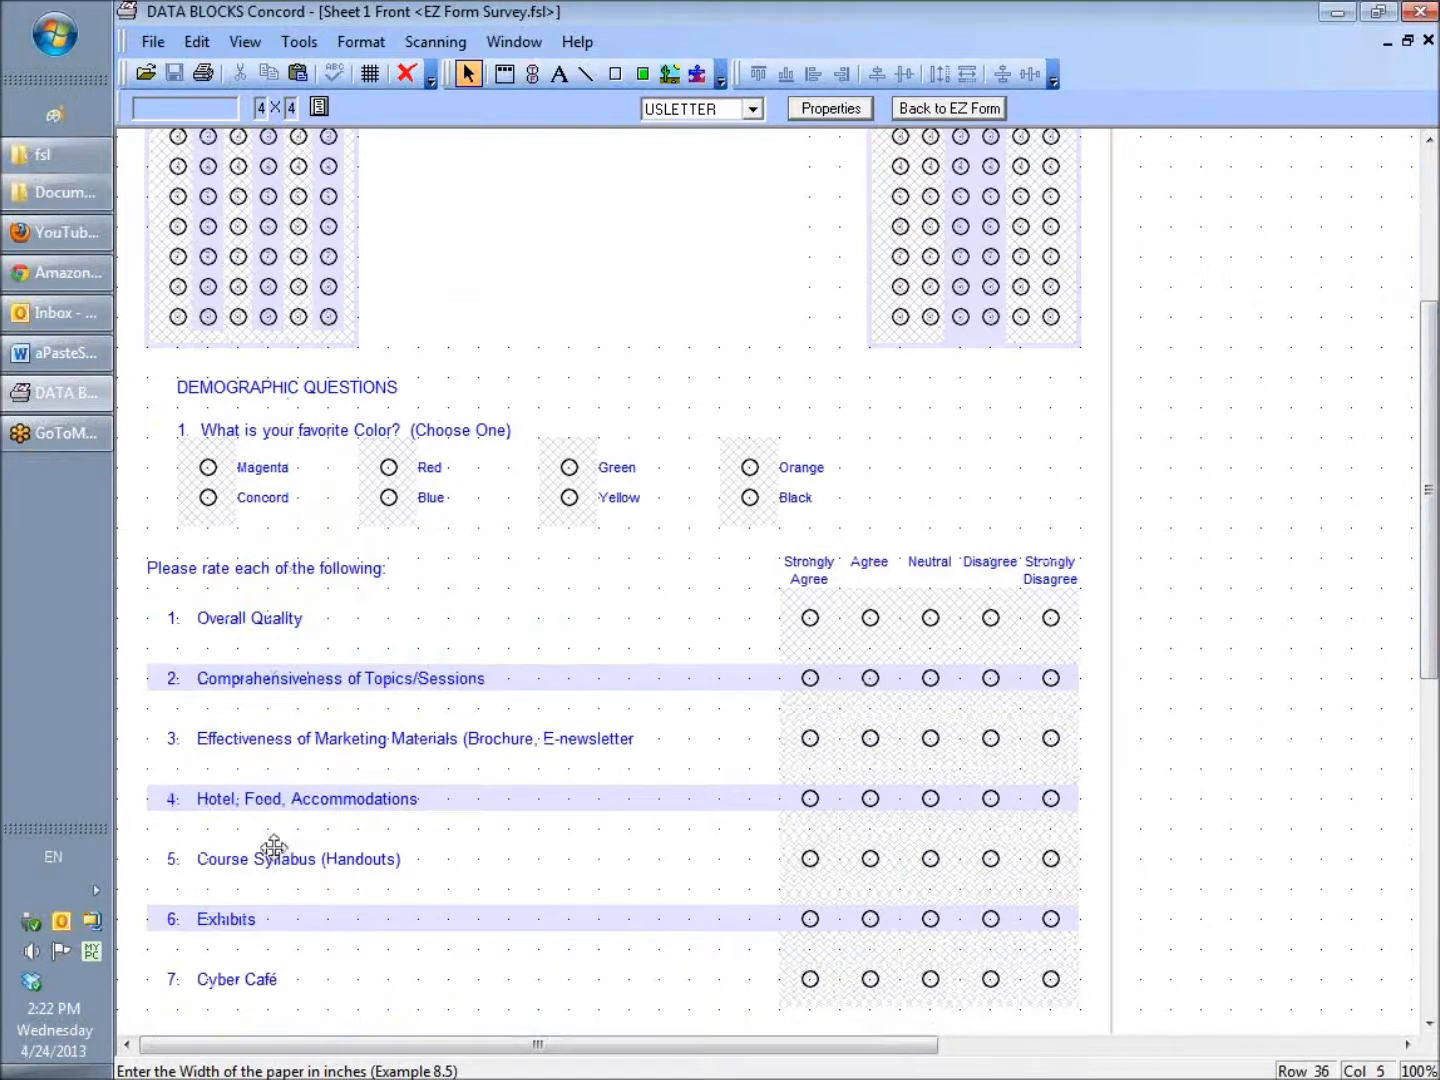
pyautogui.moveTo(1427, 335); pyautogui.dragTo(1428, 405)
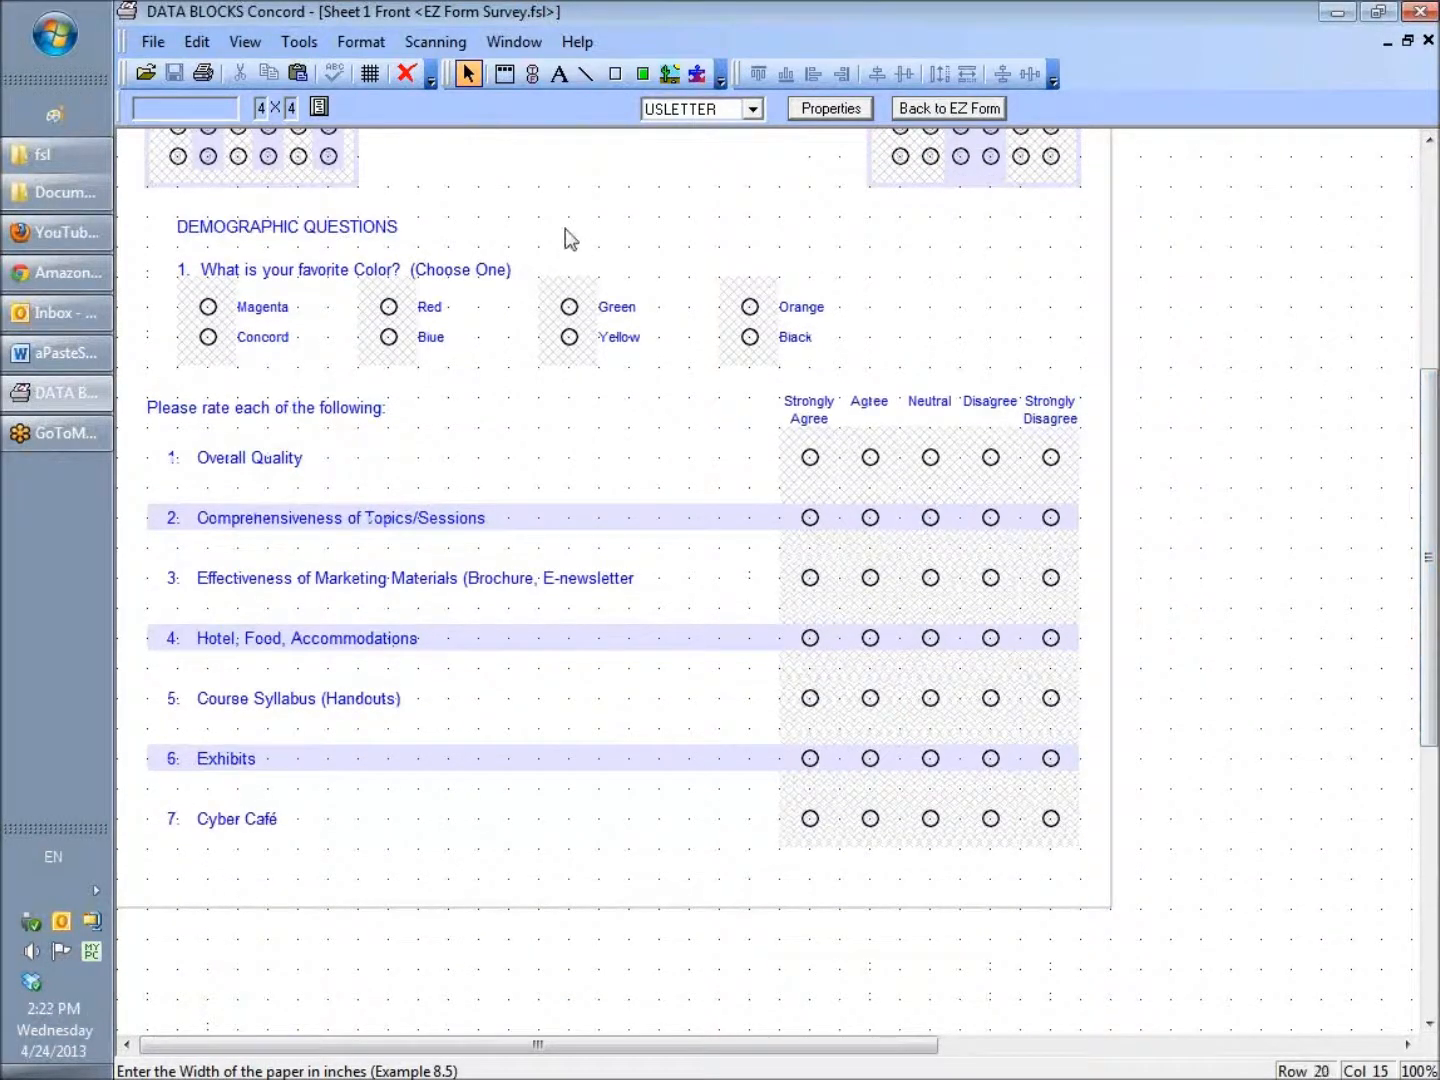
pyautogui.click(514, 42)
pyautogui.click(536, 157)
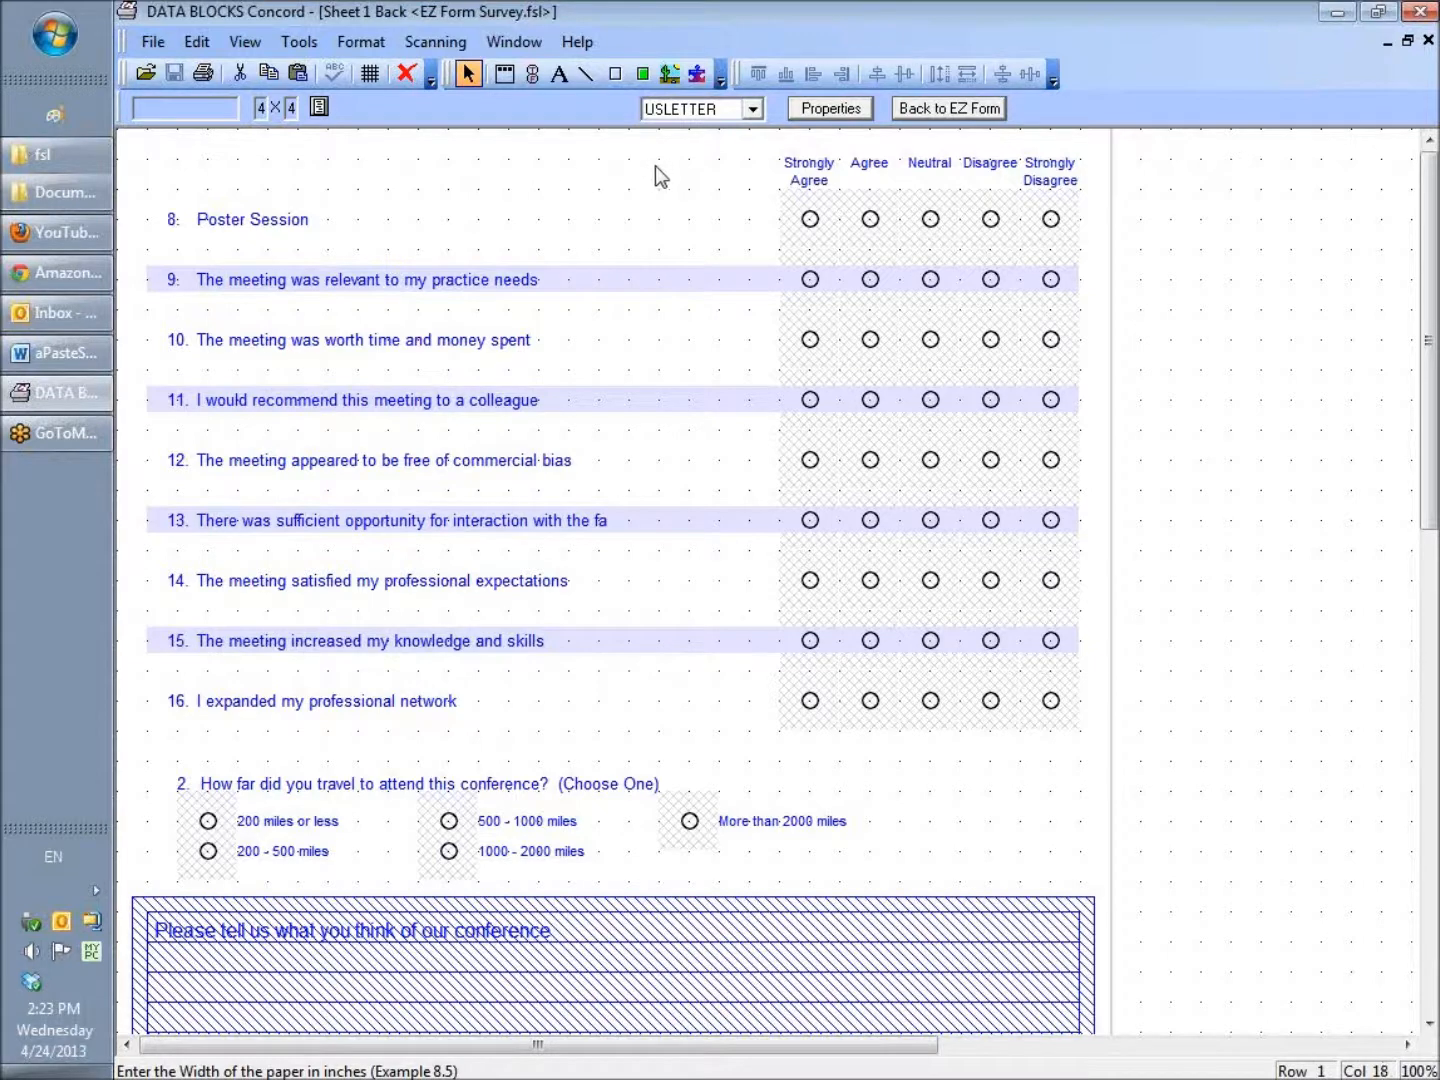
# Add the "Fill In the Bubbles Completely" section with the "Use Pen or Pencil" option through the wizard, and regenerate the form to view its front sheet maximized
pyautogui.click(966, 110)
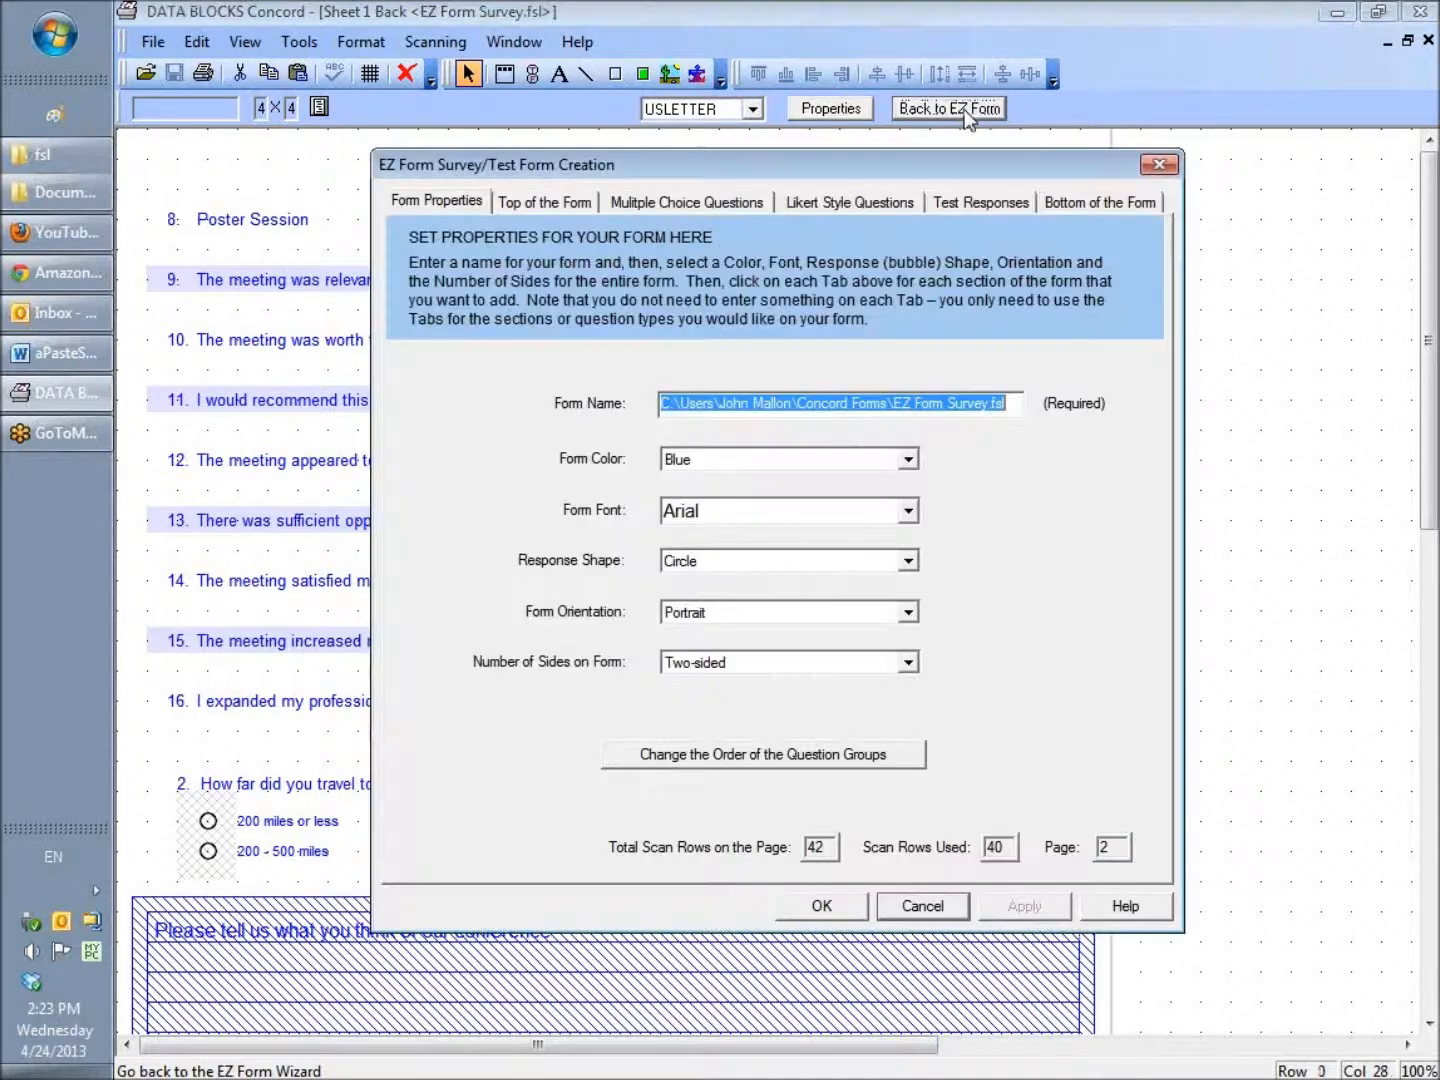
pyautogui.click(582, 203)
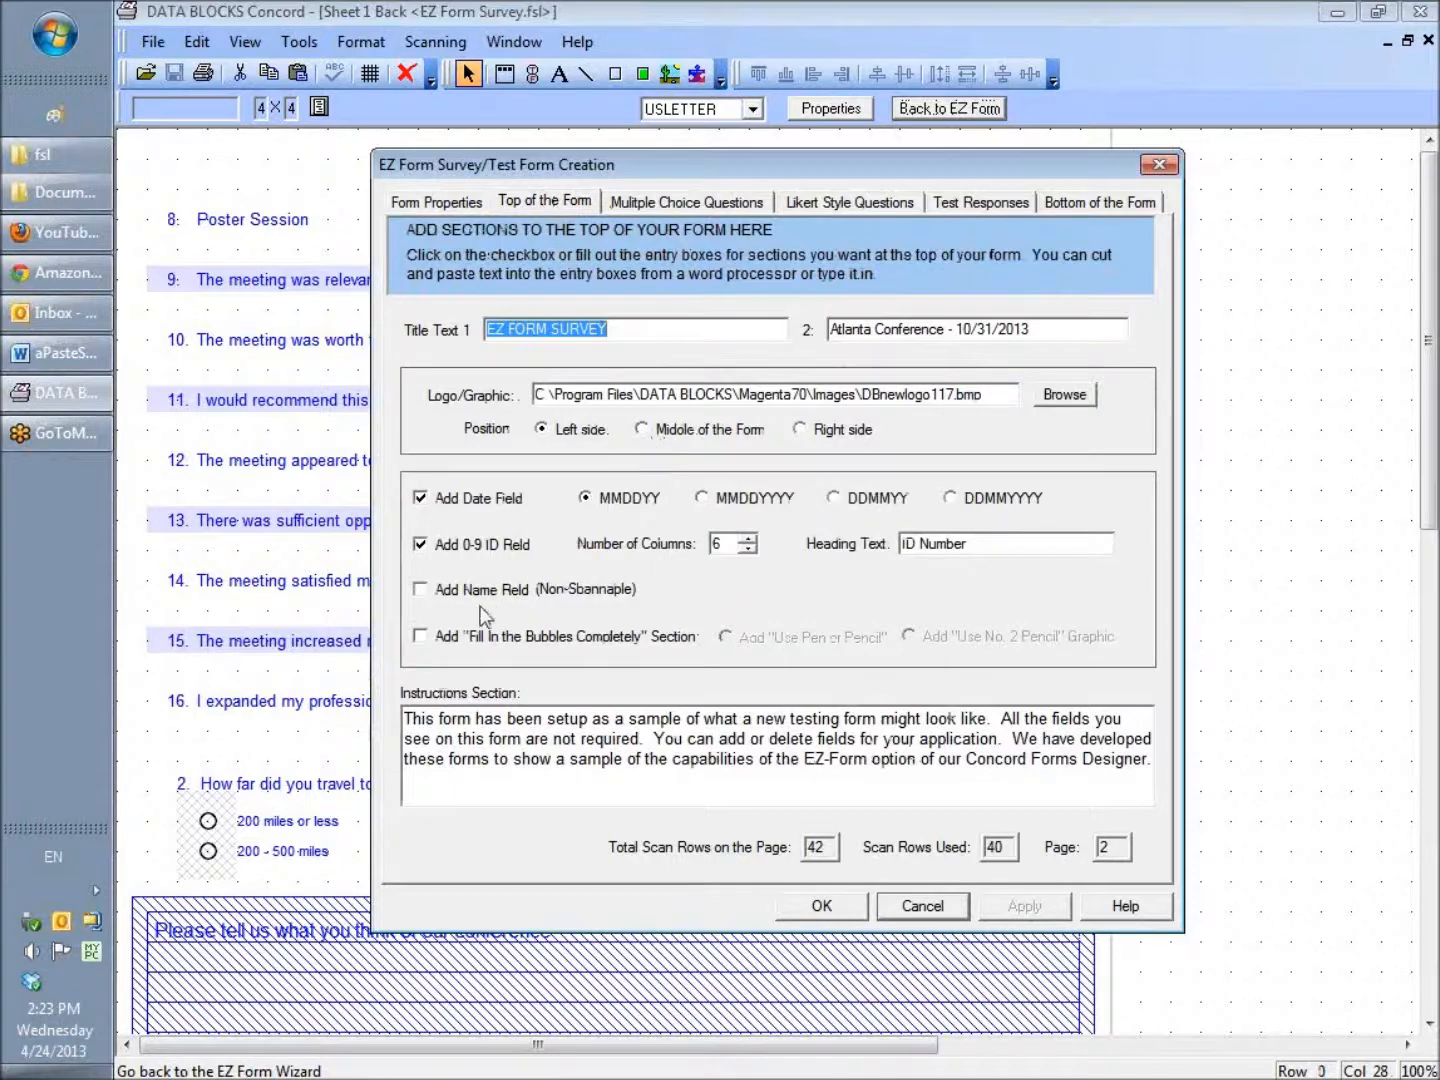
pyautogui.click(585, 643)
pyautogui.click(726, 636)
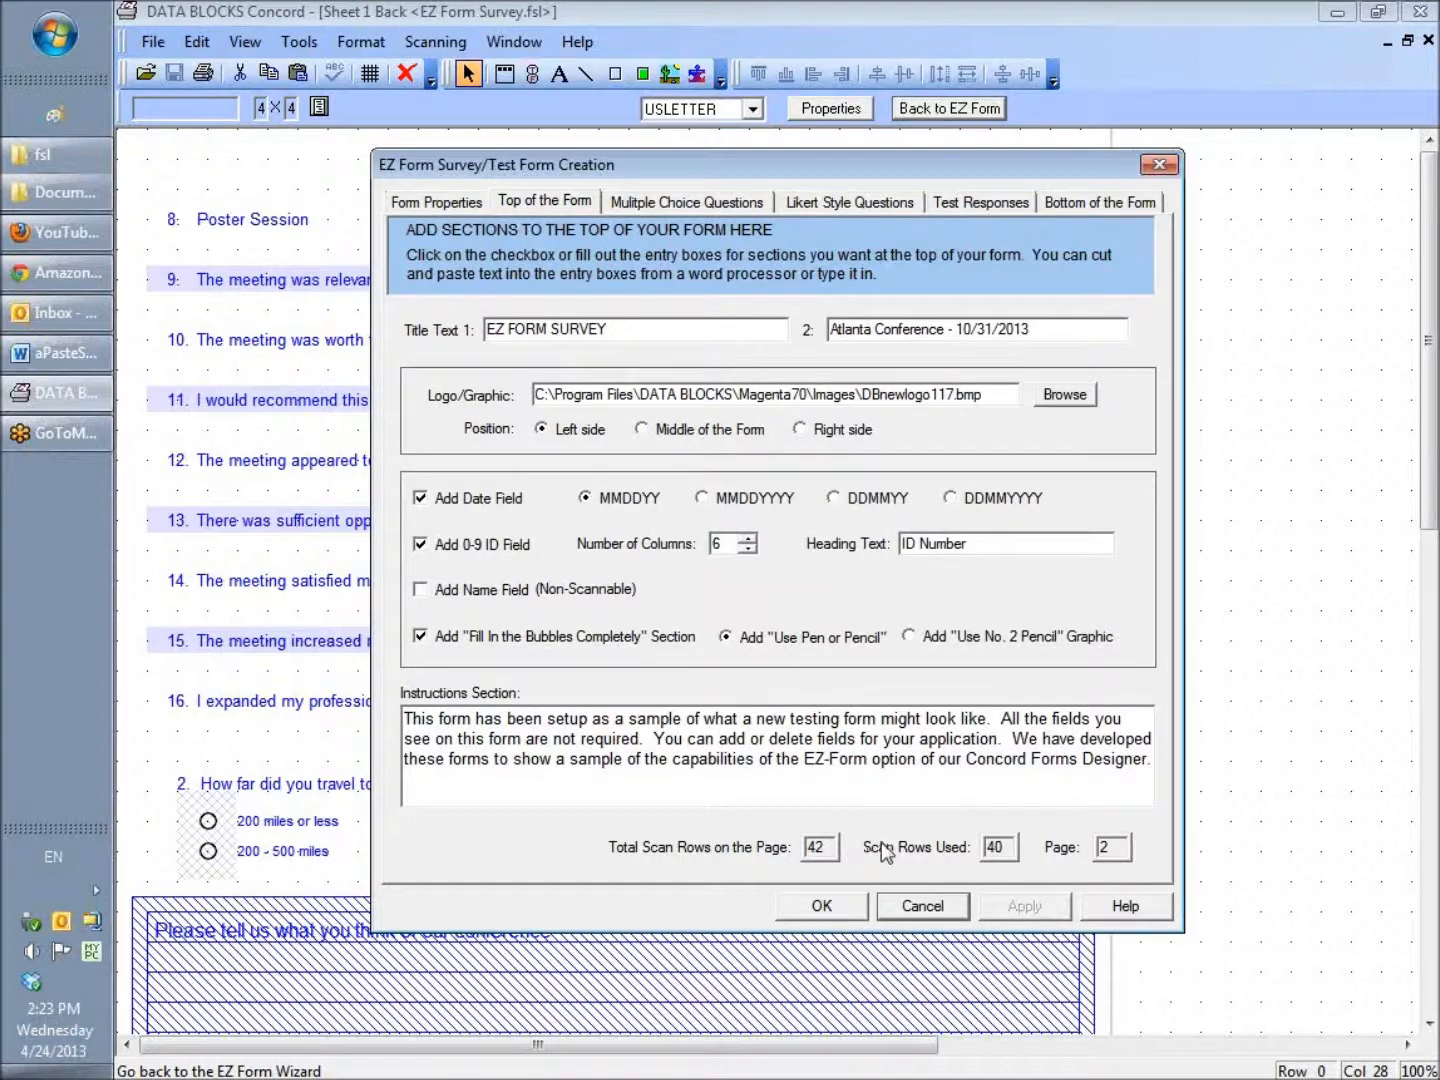
pyautogui.click(834, 906)
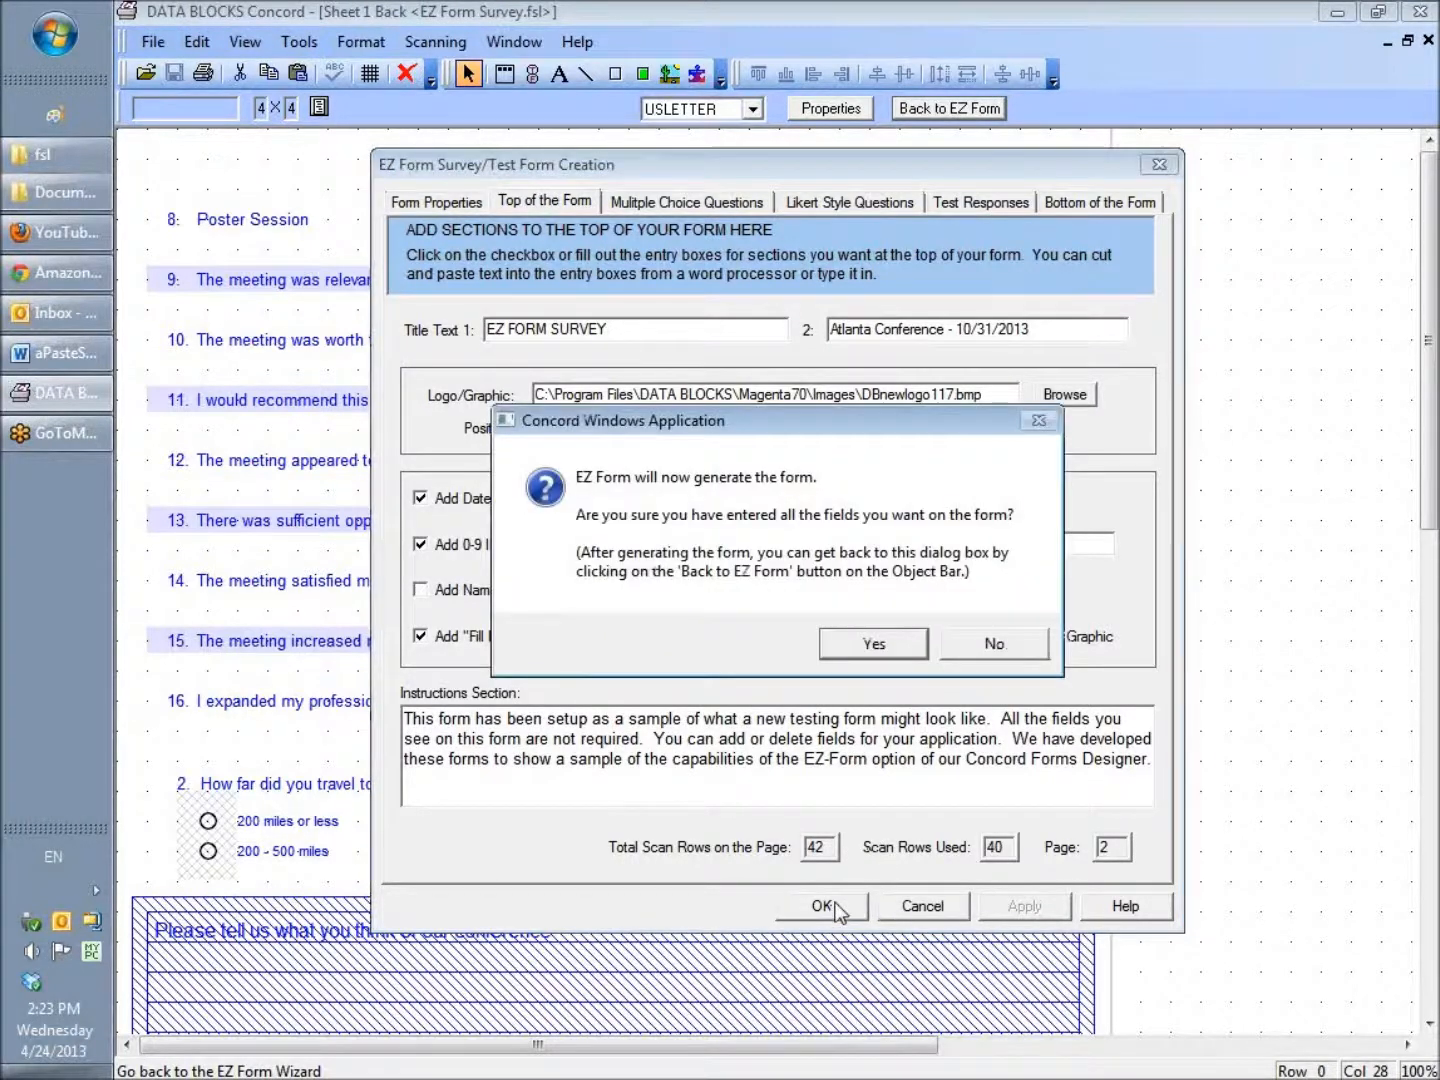
pyautogui.click(859, 645)
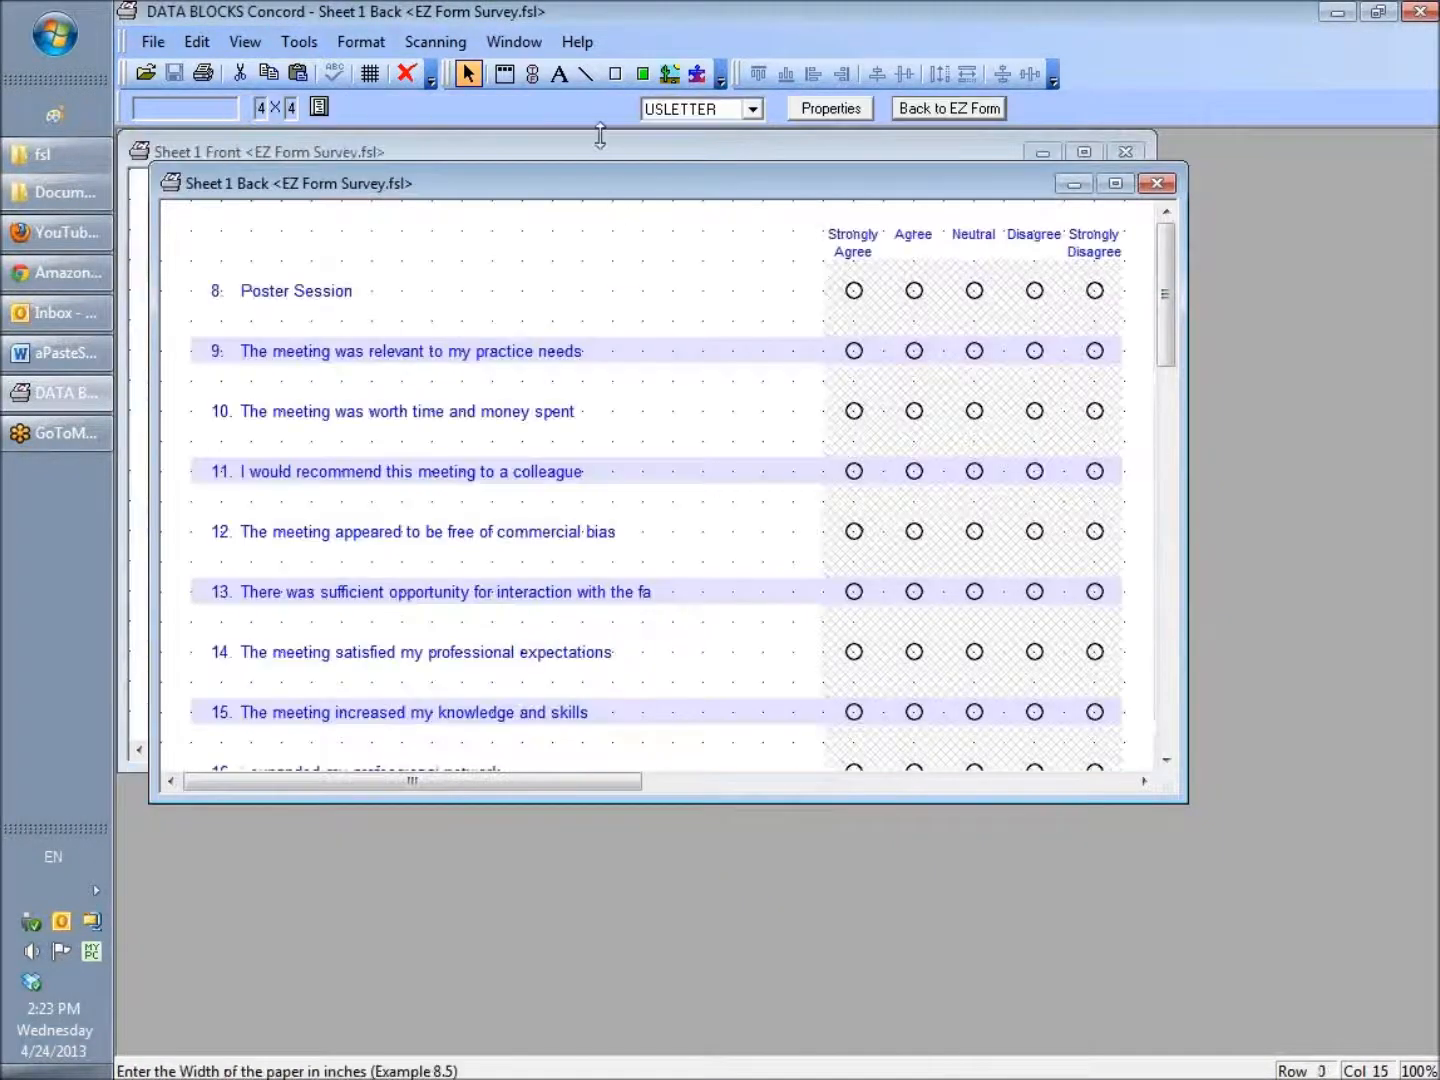
pyautogui.click(599, 150)
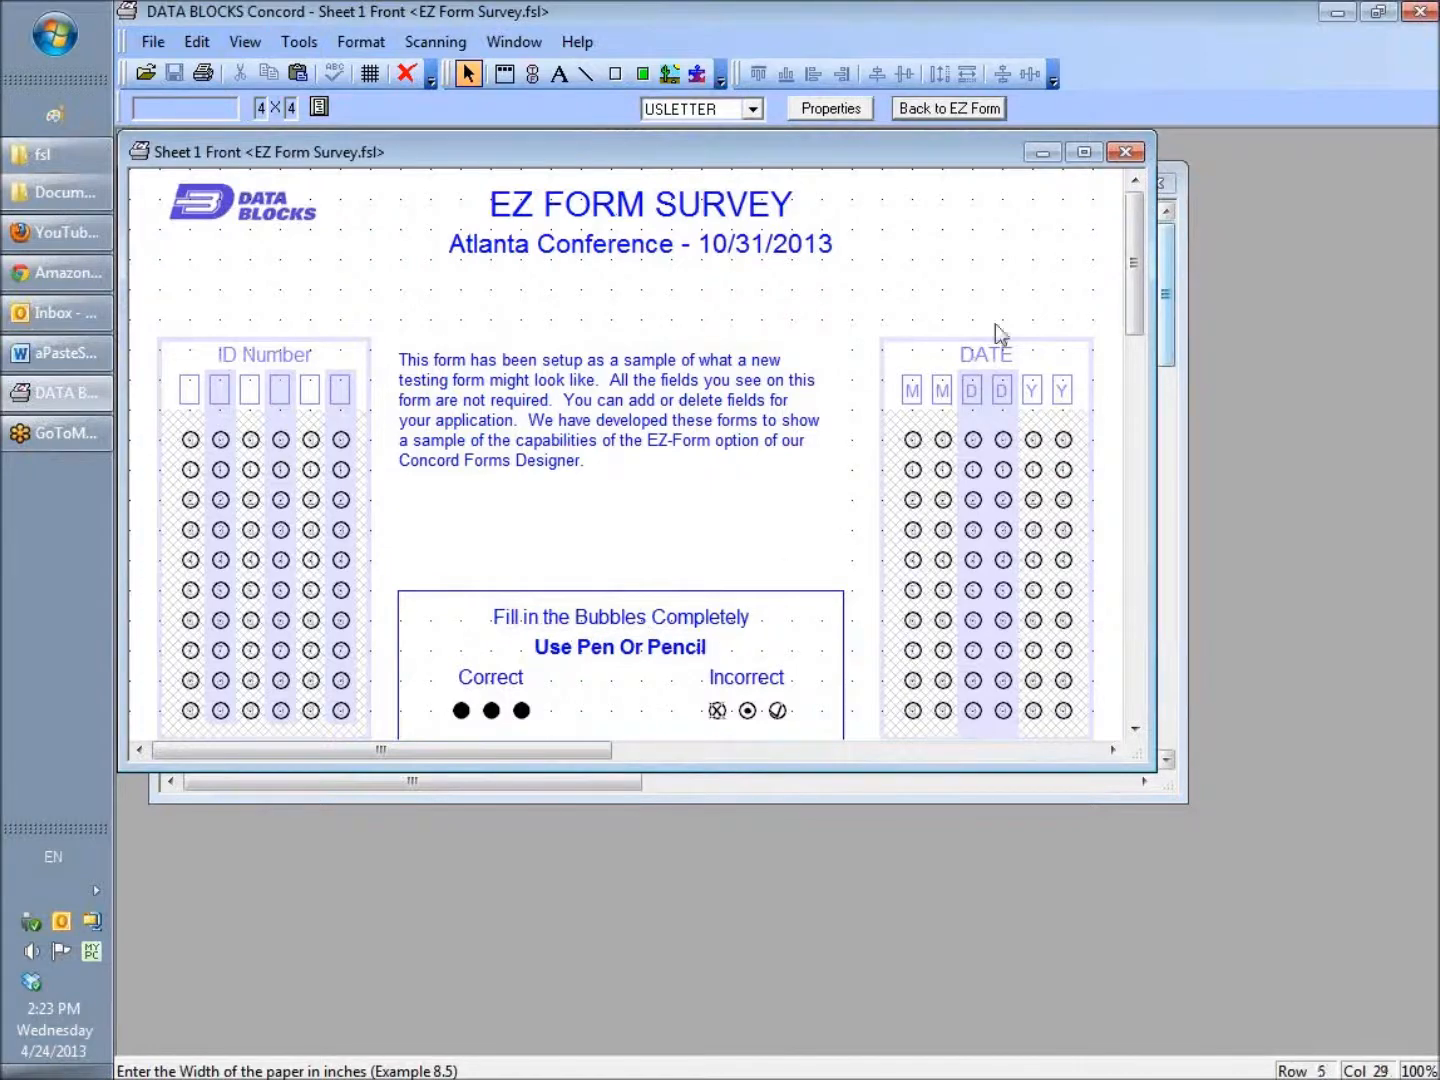
pyautogui.click(1084, 152)
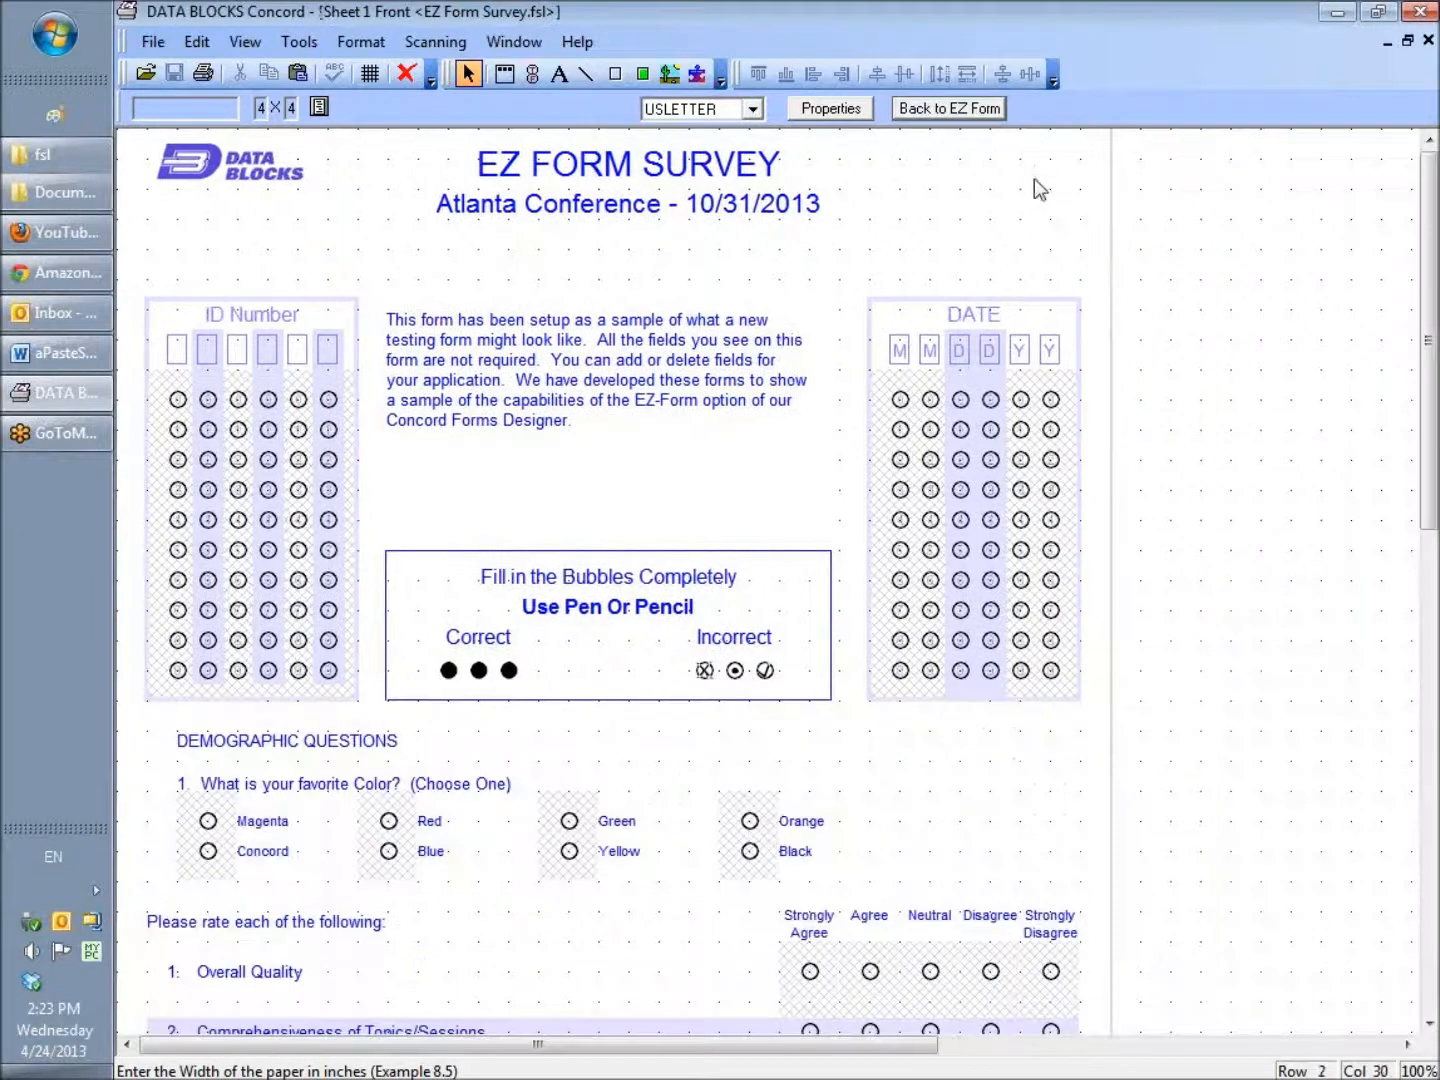